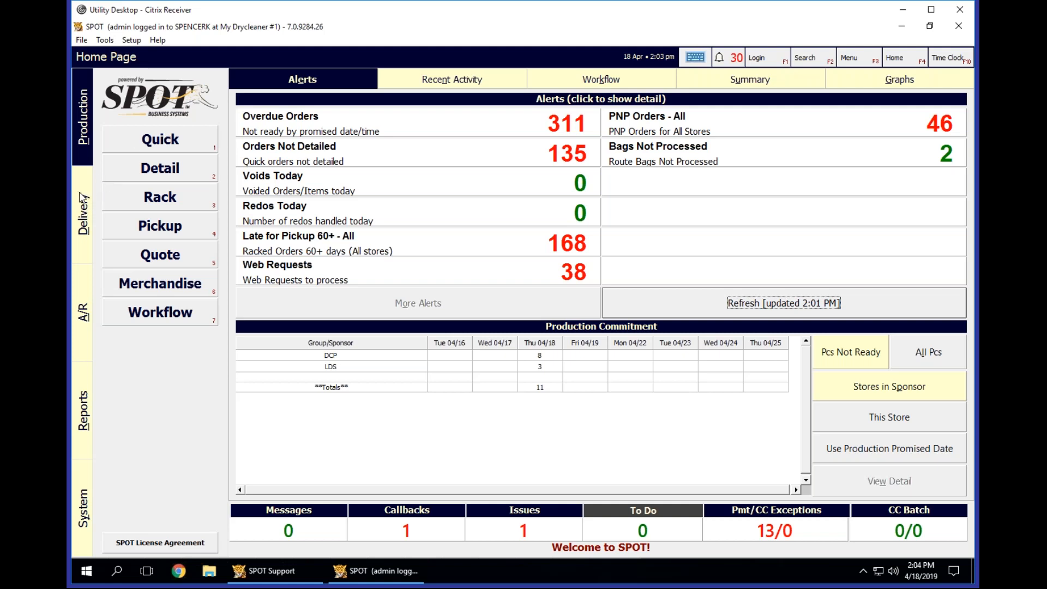
Open the Delivery section, authorize with the PIN, and display the stops for route R5.
{"action": "left_click", "coordinate": [82, 199]}
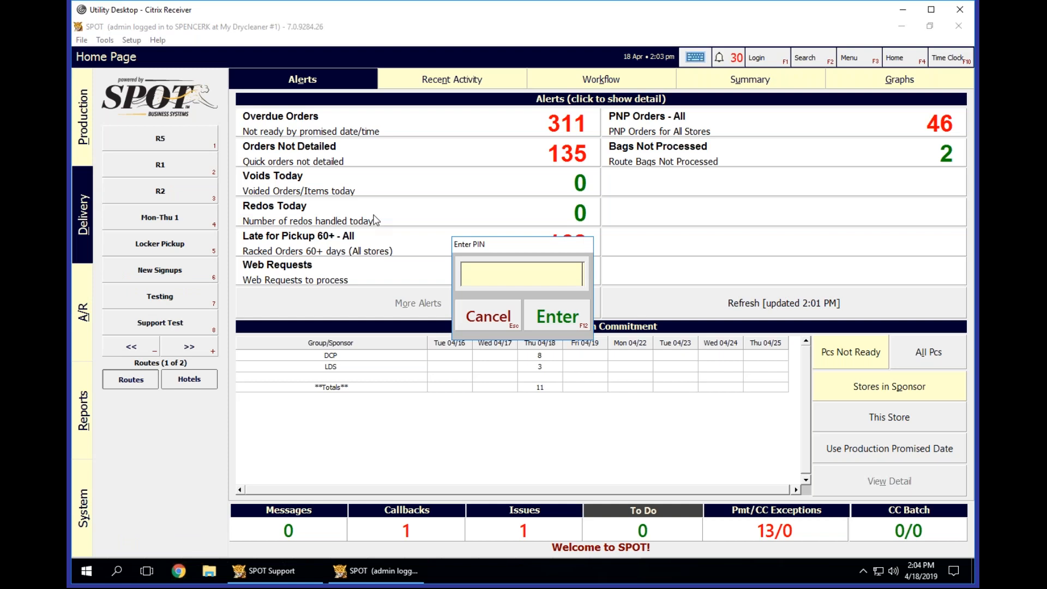
{"action": "type", "text": "**********"}
{"action": "key", "text": "Return"}
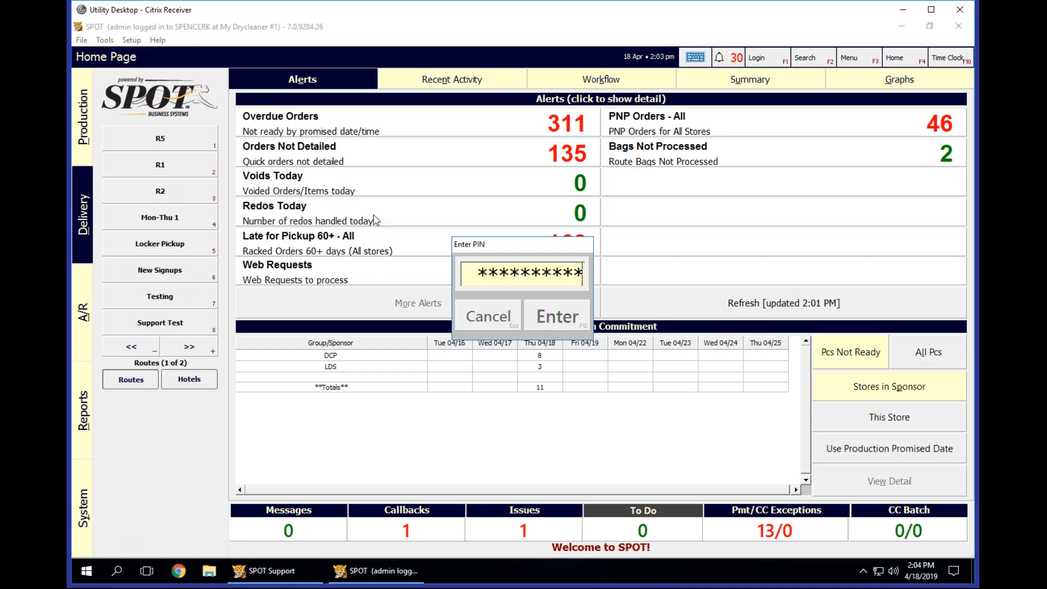
{"action": "left_click", "coordinate": [187, 144]}
{"action": "left_click", "coordinate": [197, 166]}
{"action": "left_click", "coordinate": [193, 184]}
{"action": "left_click", "coordinate": [193, 165]}
{"action": "left_click", "coordinate": [193, 144]}
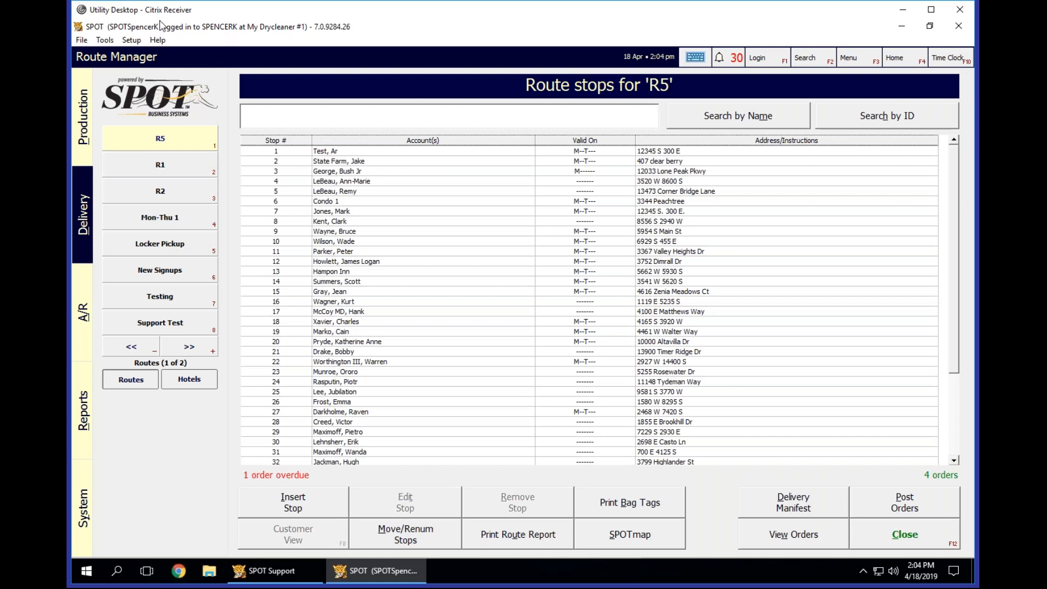
Open Program Configuration and authorize access with the PIN.
{"action": "left_click", "coordinate": [131, 40]}
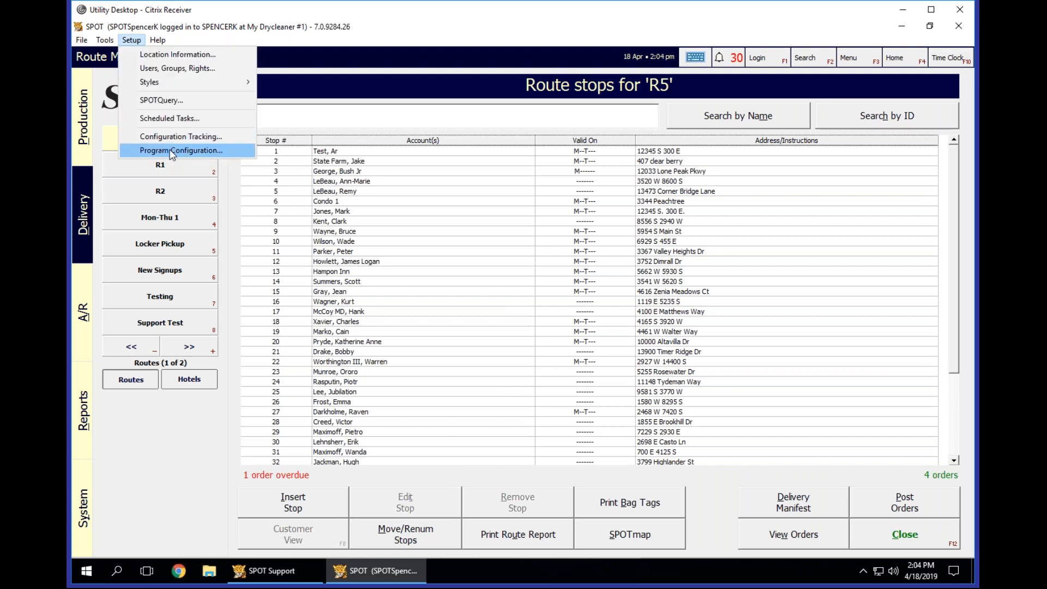
{"action": "left_click", "coordinate": [322, 34]}
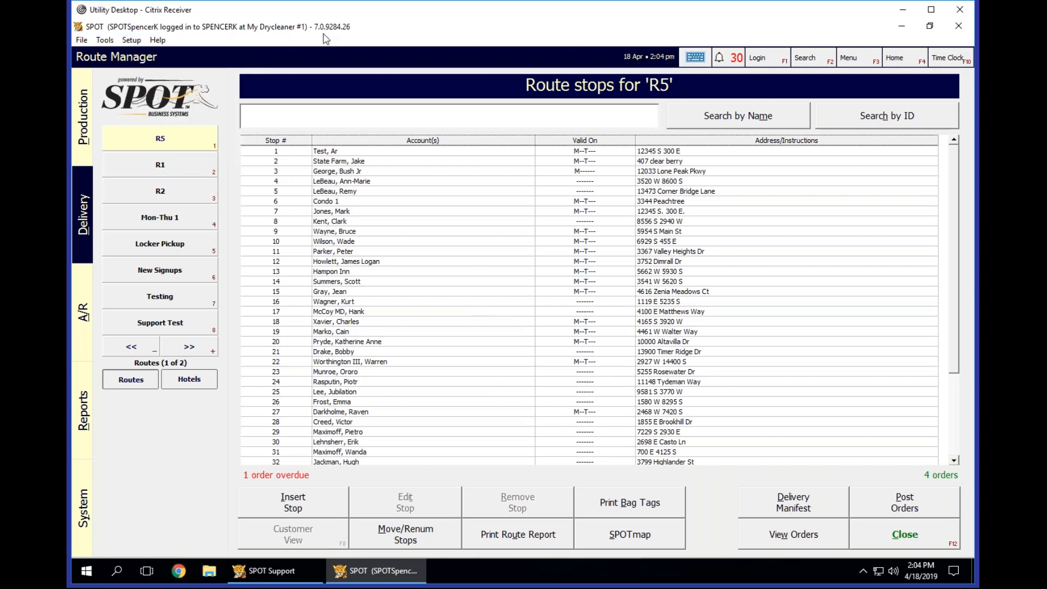
{"action": "left_click", "coordinate": [132, 41]}
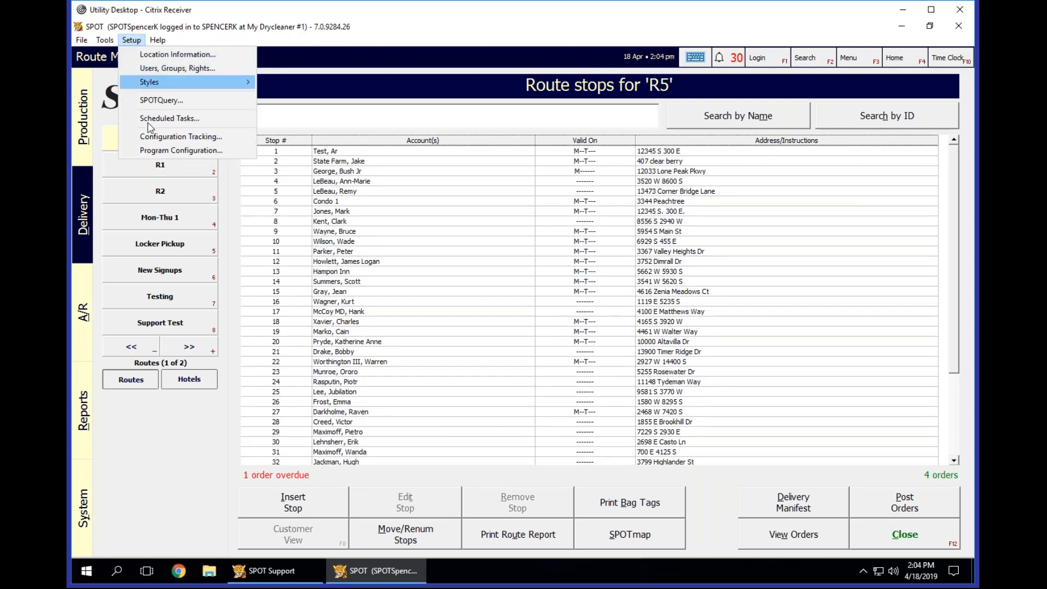
{"action": "left_click", "coordinate": [353, 34]}
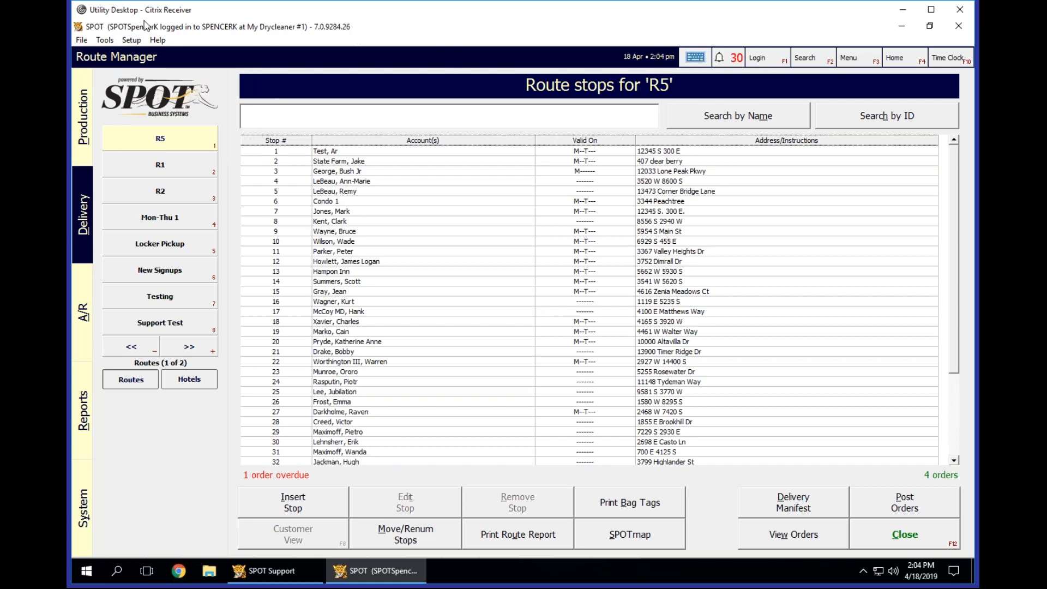
{"action": "left_click", "coordinate": [136, 43]}
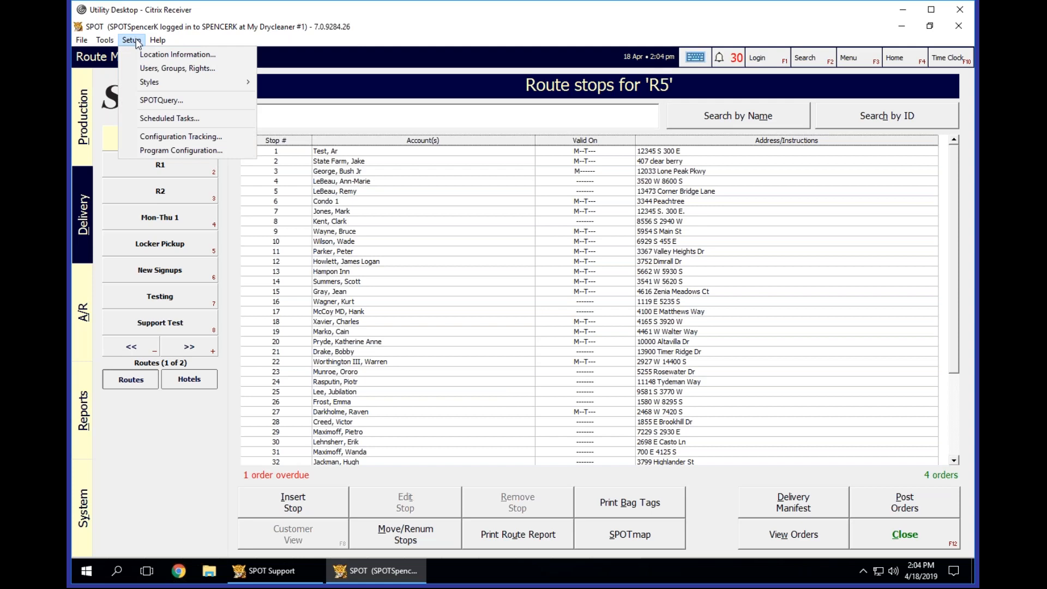
{"action": "left_click", "coordinate": [150, 155]}
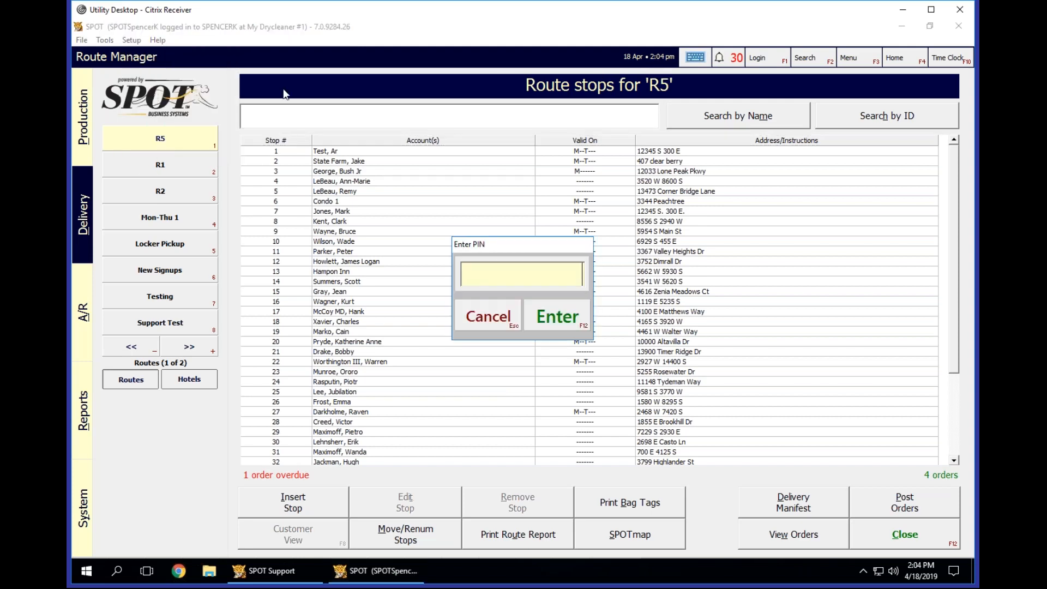
{"action": "type", "text": "**********"}
{"action": "key", "text": "Return"}
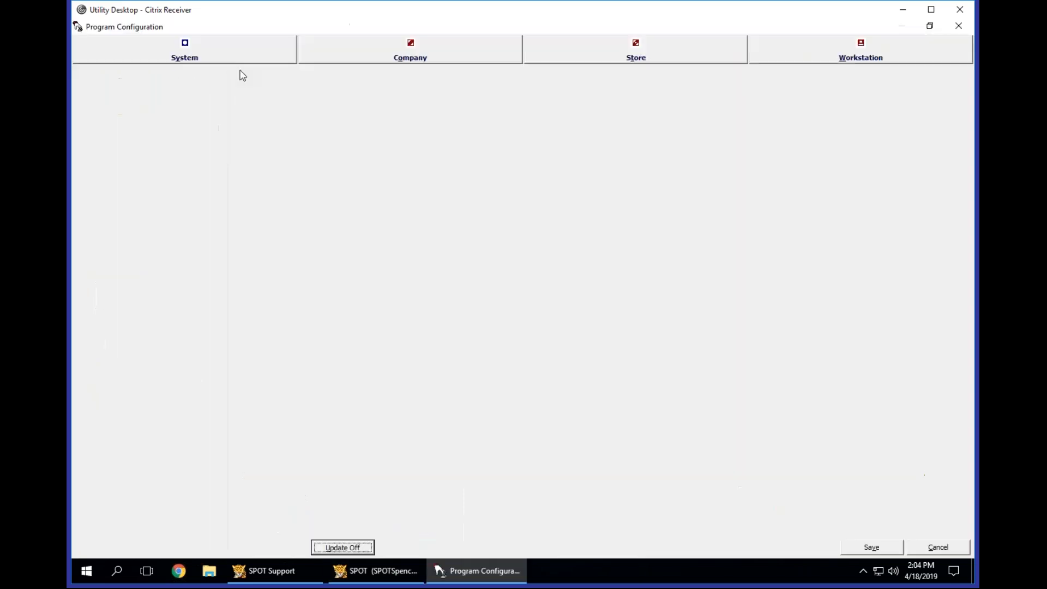
Open the store-level Mark-in Settings and review the Price Table property.
{"action": "left_click", "coordinate": [596, 47]}
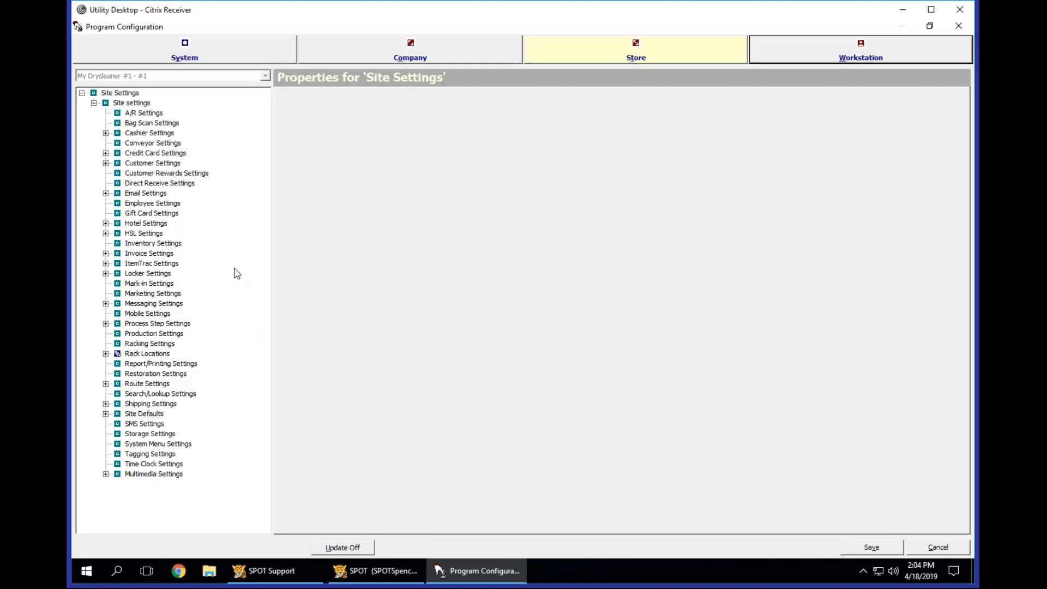
{"action": "left_click", "coordinate": [146, 283]}
{"action": "left_click", "coordinate": [368, 101]}
{"action": "left_click", "coordinate": [449, 107]}
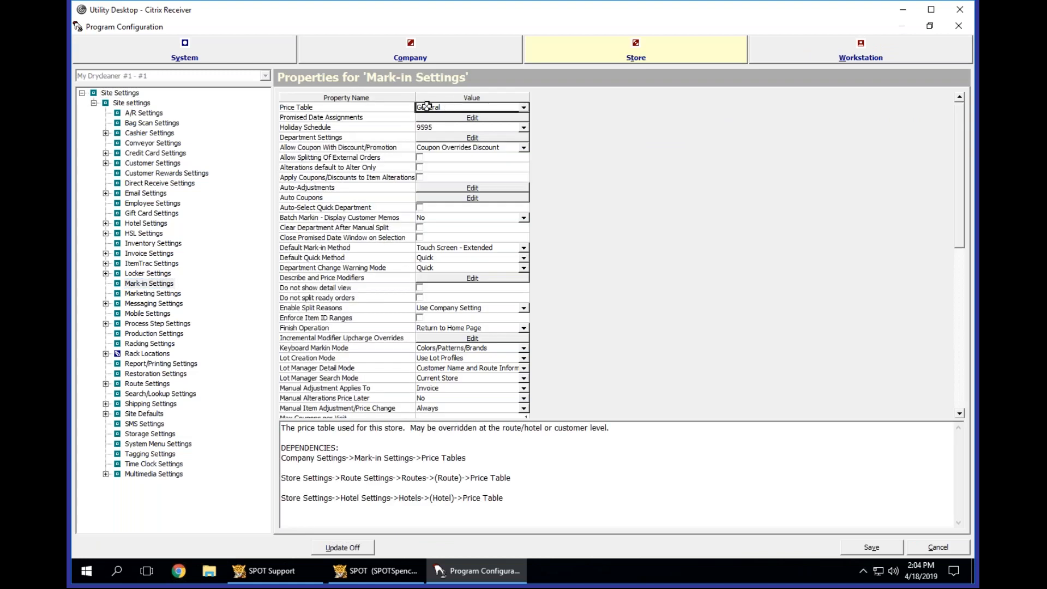
{"action": "left_click", "coordinate": [389, 108]}
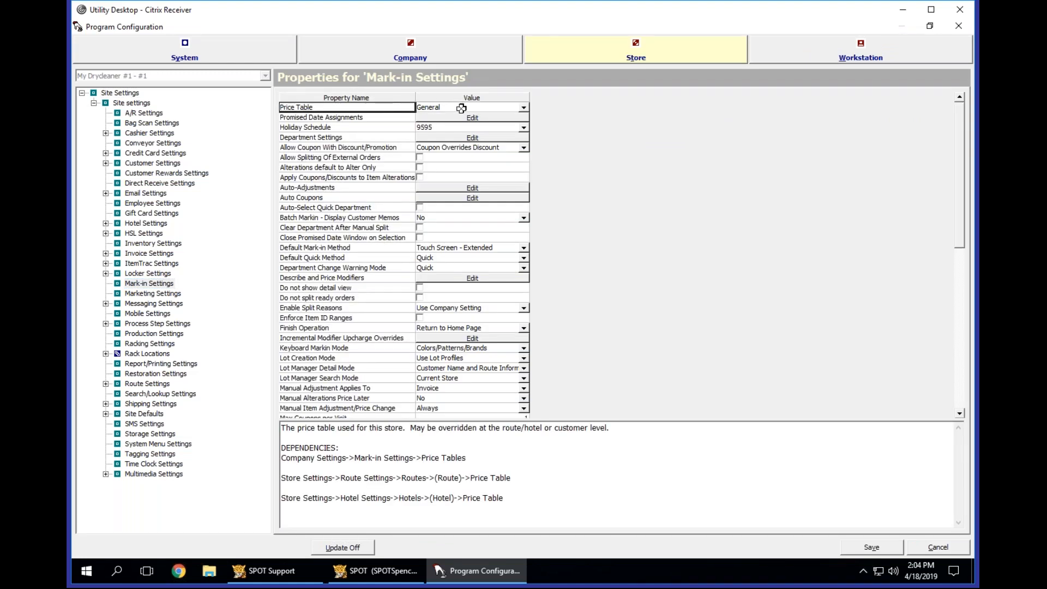
Add a new entry to the Routes collection under the store's Route Settings.
{"action": "left_click", "coordinate": [145, 384]}
{"action": "left_click", "coordinate": [106, 384]}
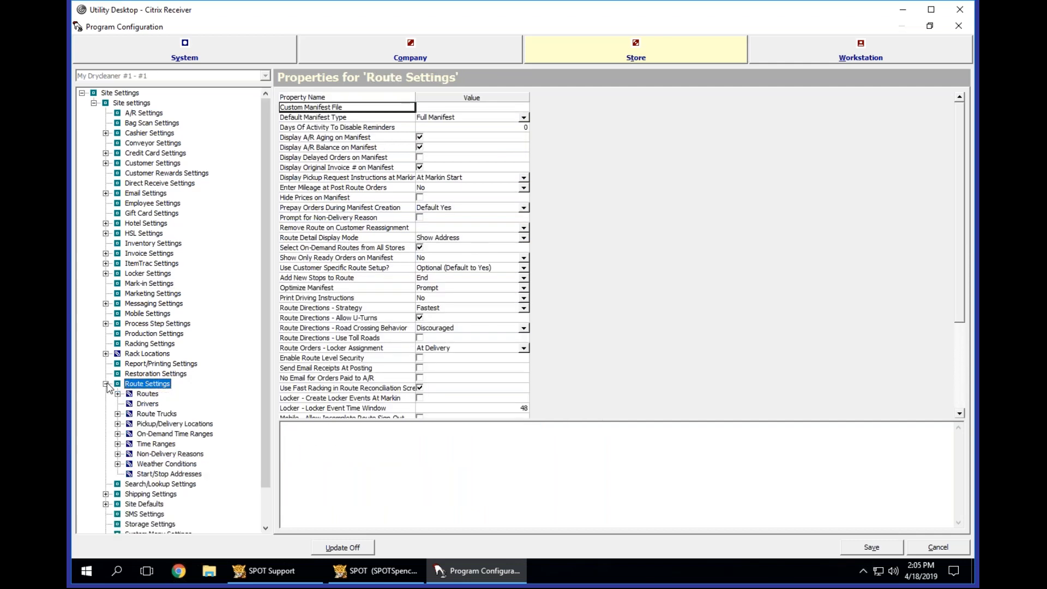
{"action": "left_click", "coordinate": [151, 395]}
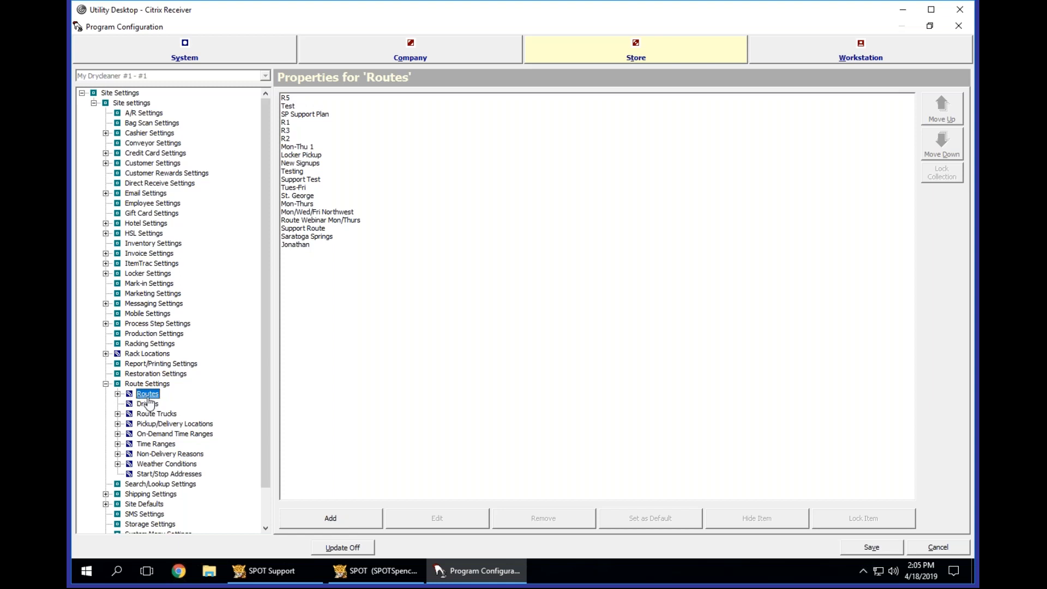
{"action": "right_click", "coordinate": [148, 399]}
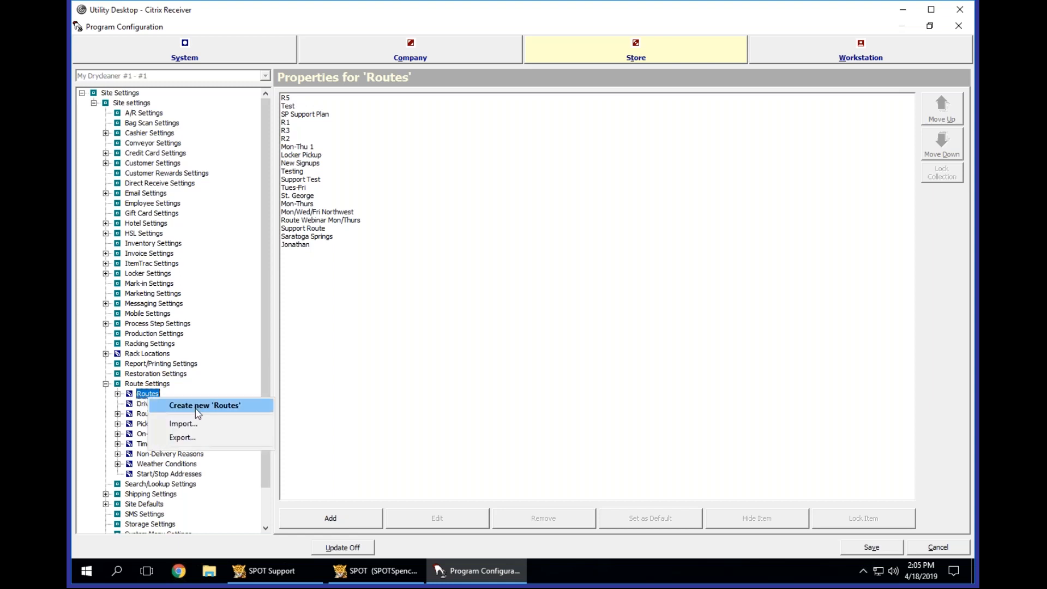
{"action": "left_click", "coordinate": [140, 395]}
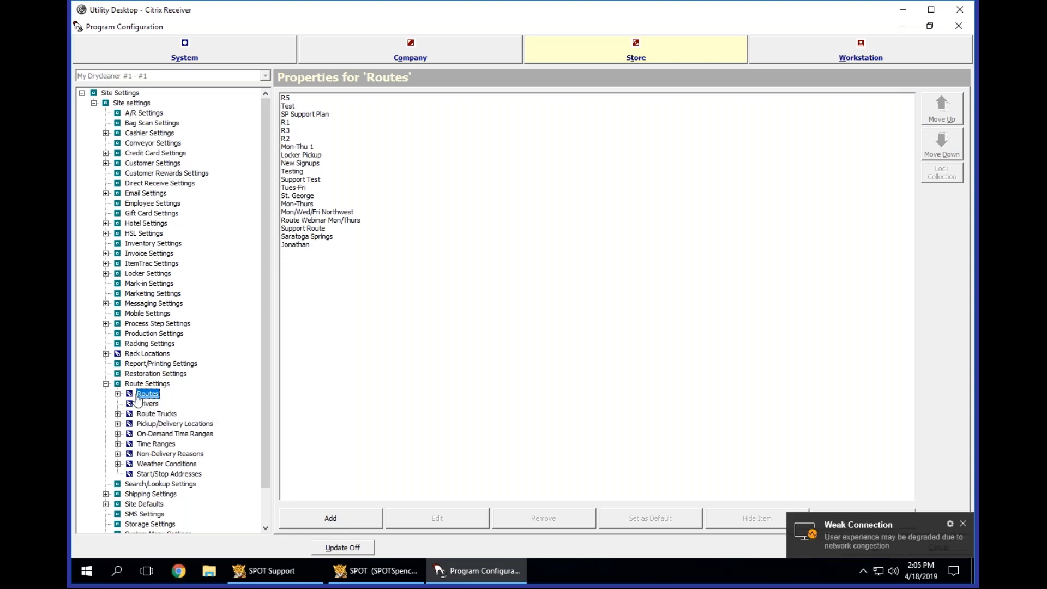
{"action": "left_click", "coordinate": [333, 518]}
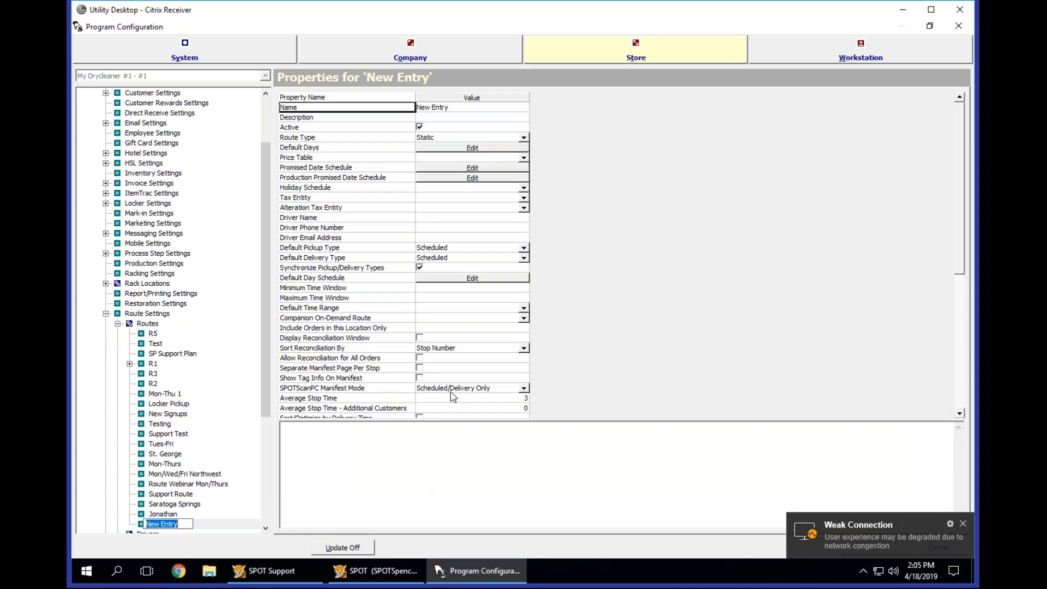
Name the new route with the driver's first name in possessive form followed by "Thursday Route", accepting the rename.
{"action": "left_click", "coordinate": [459, 107]}
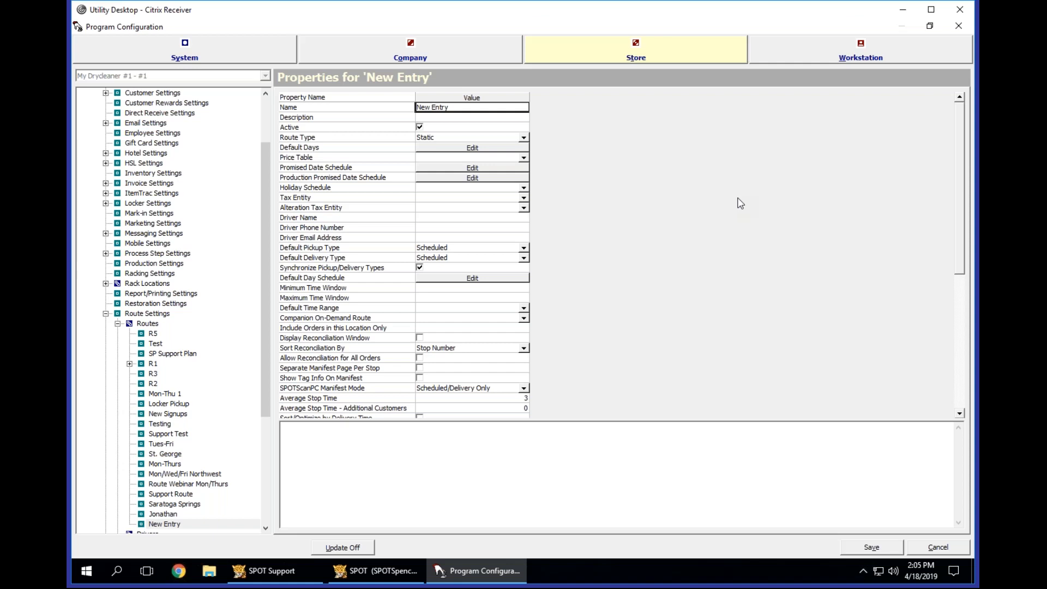
{"action": "type", "text": "Spencer's W"}
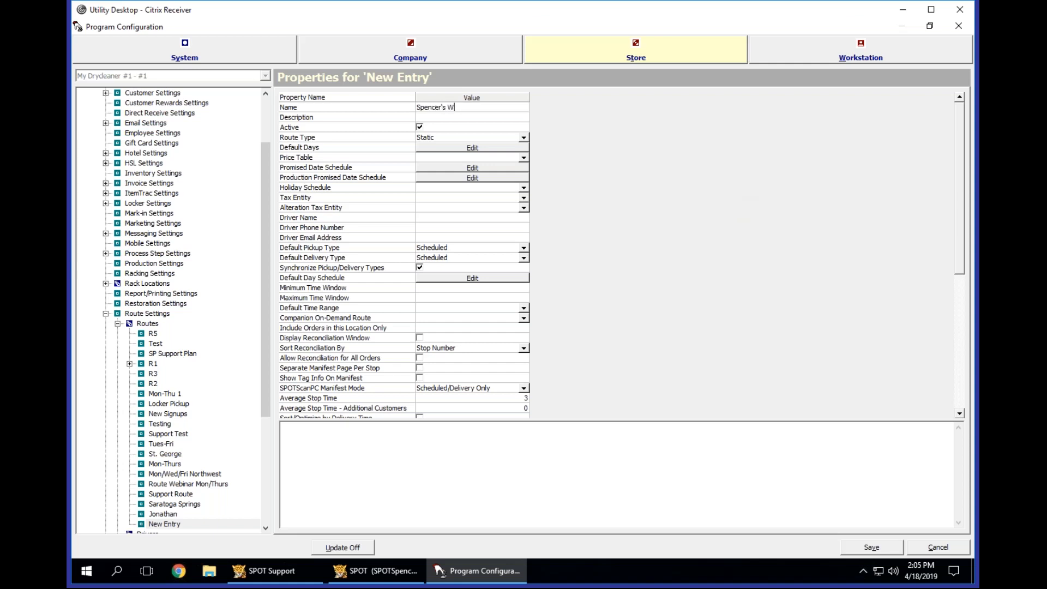
{"action": "key", "text": "BackSpace"}
{"action": "type", "text": "Thursday Route"}
{"action": "key", "text": "Return"}
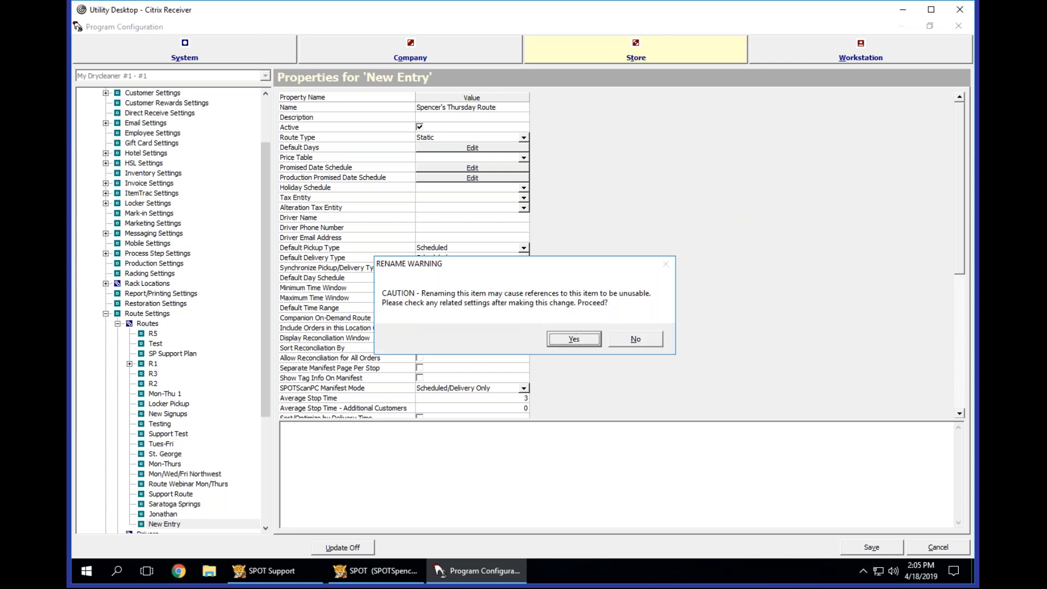
{"action": "key", "text": "Return"}
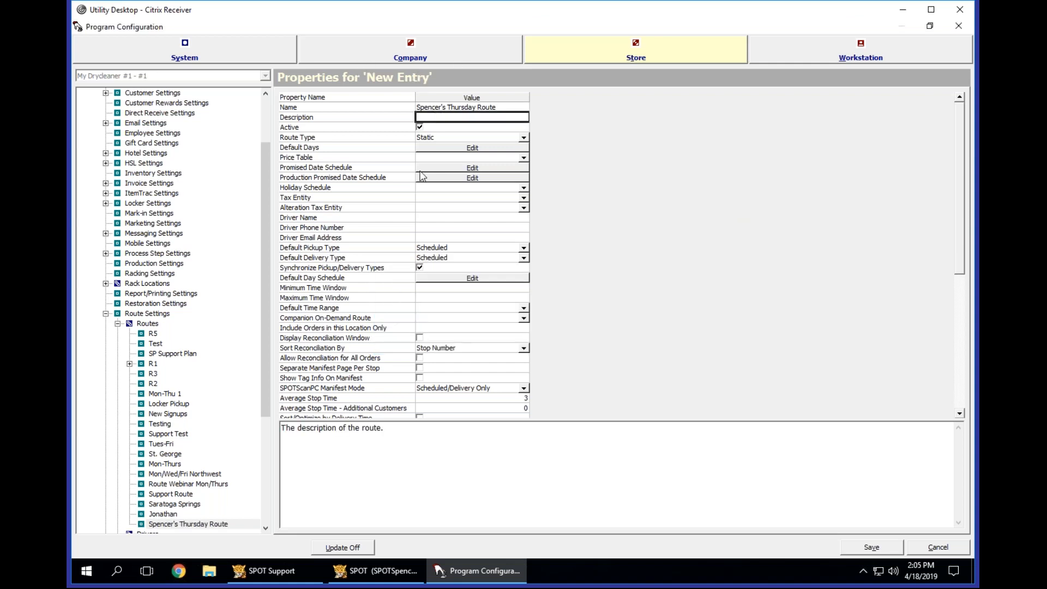
{"action": "left_click", "coordinate": [372, 207]}
{"action": "scroll", "coordinate": [373, 208], "scroll_direction": "down", "scroll_amount": 8}
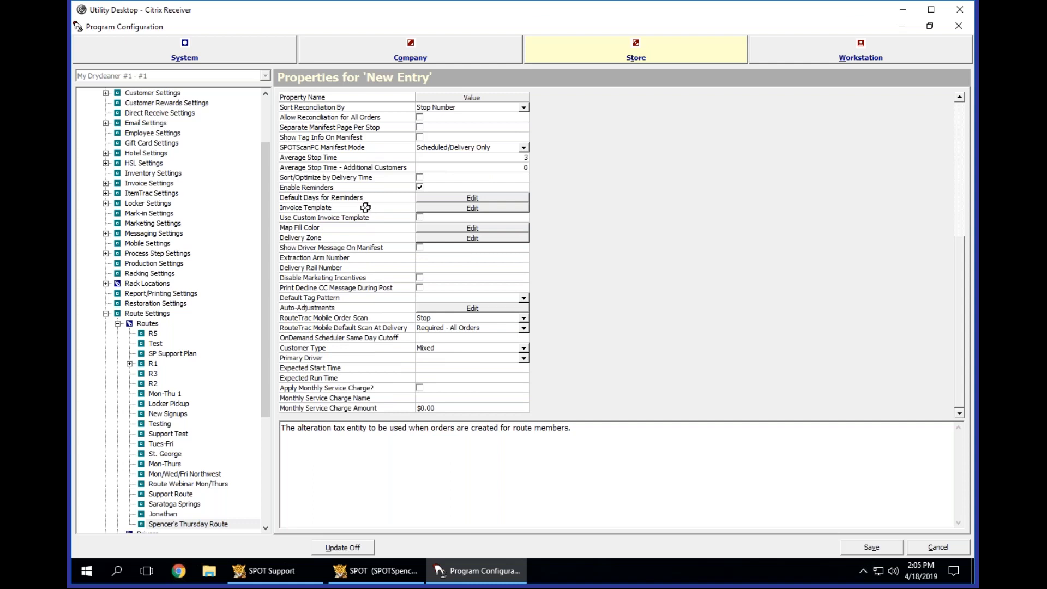
{"action": "scroll", "coordinate": [365, 207], "scroll_direction": "up", "scroll_amount": 8}
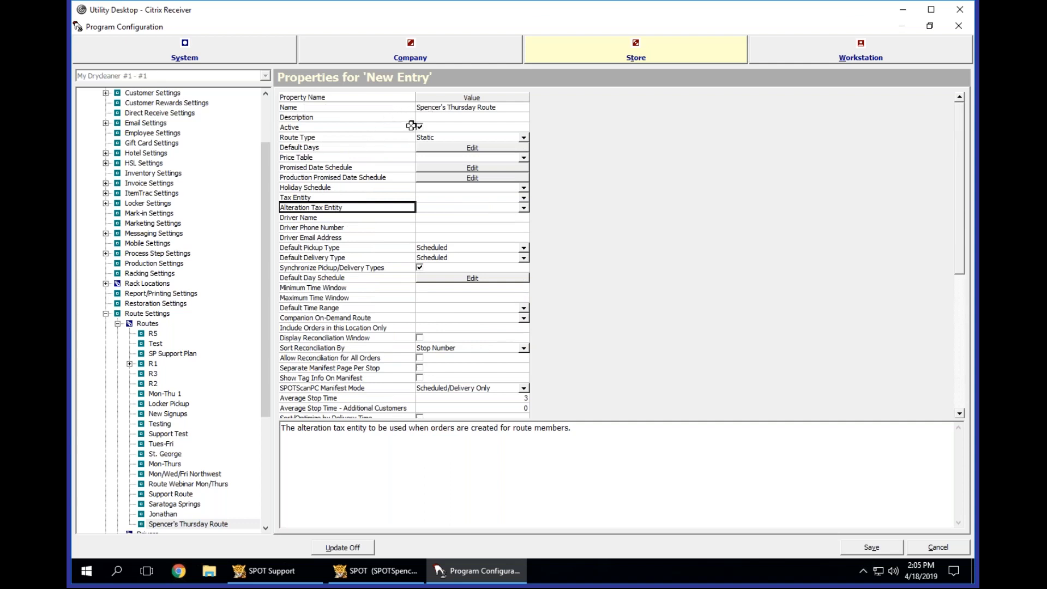
Remove the person's name from the new route's name so it reads "Thursday Route", accepting the rename.
{"action": "left_click", "coordinate": [442, 116]}
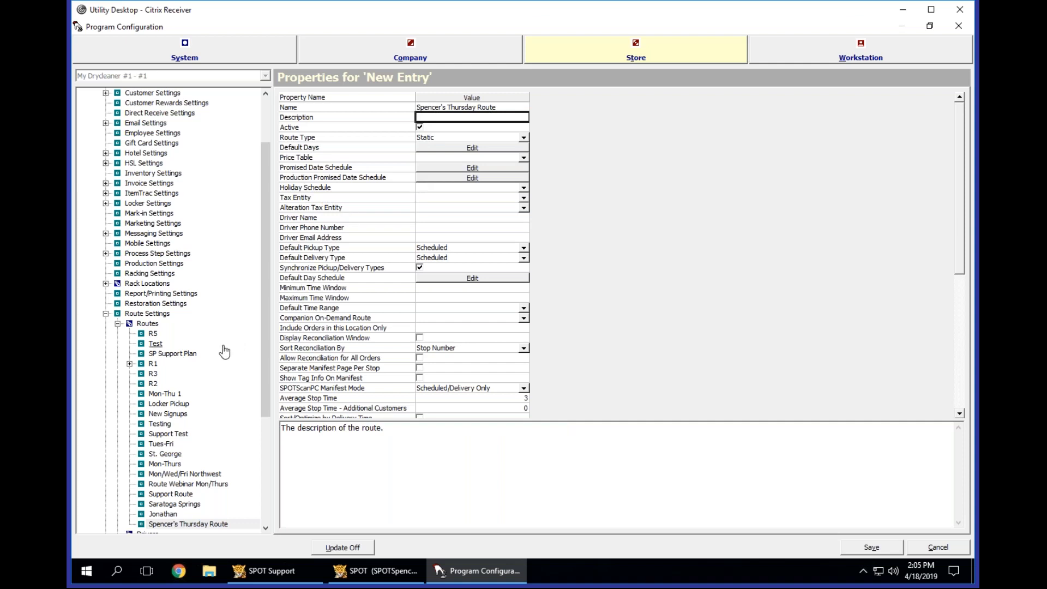
{"action": "left_click", "coordinate": [463, 106]}
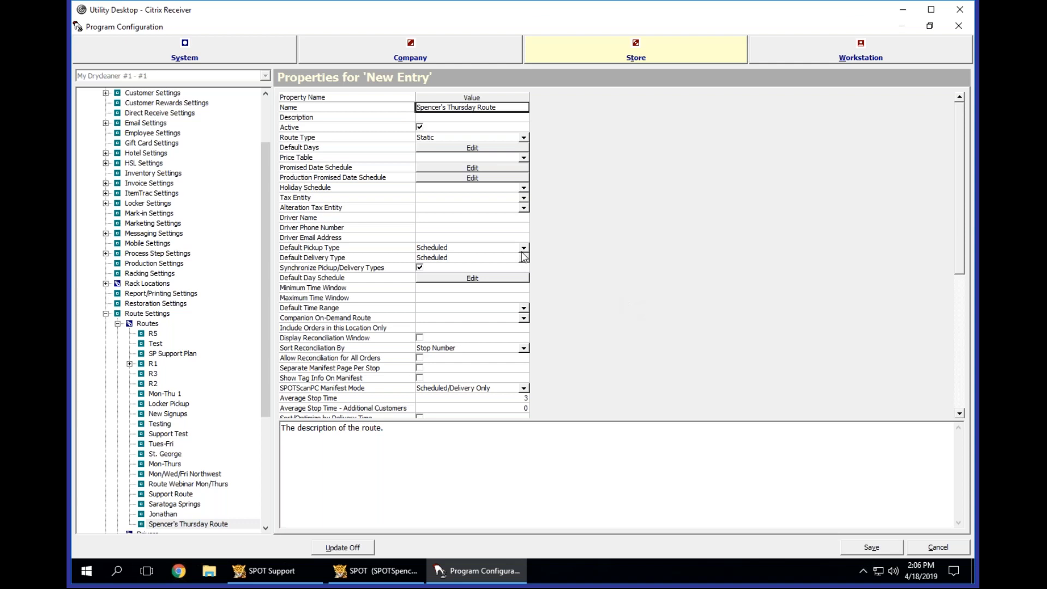
{"action": "left_click", "coordinate": [447, 107]}
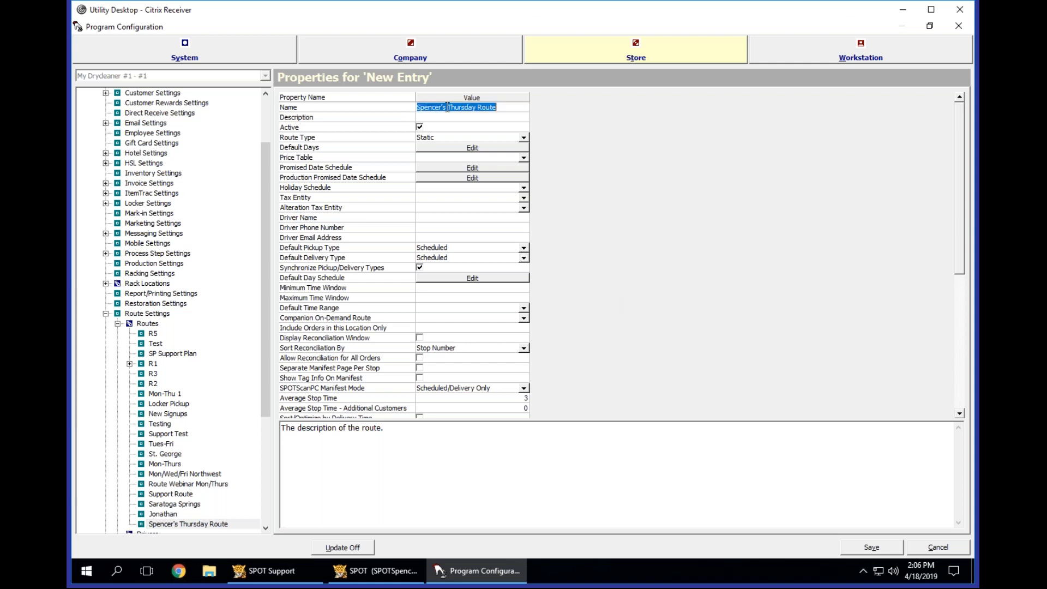
{"action": "left_click_drag", "start_coordinate": [447, 107], "coordinate": [339, 108]}
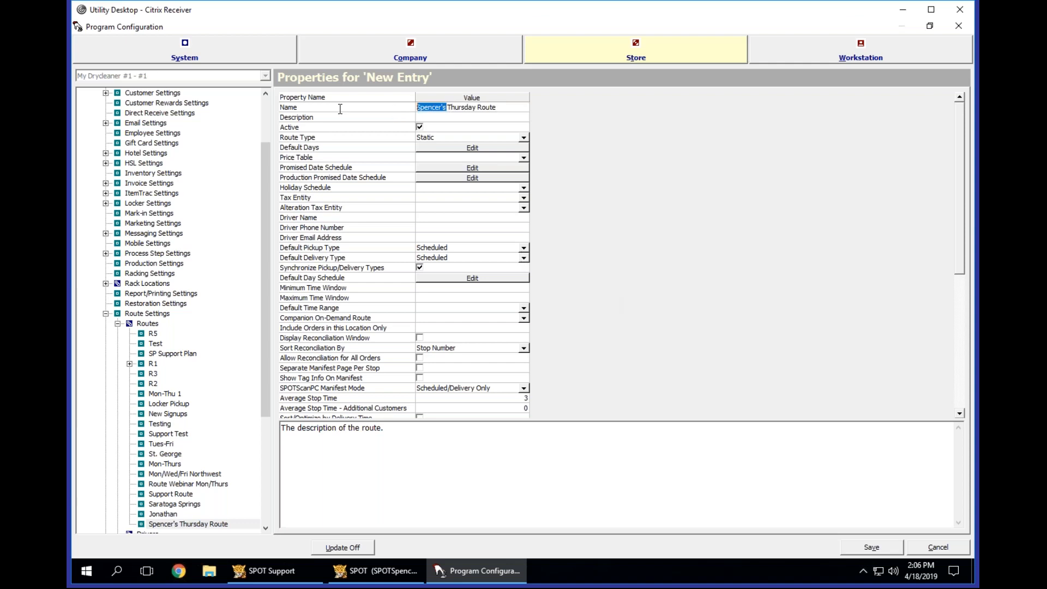
{"action": "left_click", "coordinate": [510, 108]}
{"action": "key", "text": "Home"}
{"action": "key", "text": "Delete"}
{"action": "key", "text": "Delete"}
{"action": "key", "text": "Delete"}
{"action": "key", "text": "Delete"}
{"action": "key", "text": "Delete"}
{"action": "key", "text": "Delete"}
{"action": "key", "text": "Delete"}
{"action": "key", "text": "Delete"}
{"action": "key", "text": "Delete"}
{"action": "key", "text": "Delete"}
{"action": "type", "text": "20"}
{"action": "key", "text": "BackSpace"}
{"action": "key", "text": "BackSpace"}
{"action": "key", "text": "BackSpace"}
{"action": "key", "text": "Return"}
{"action": "key", "text": "Return"}
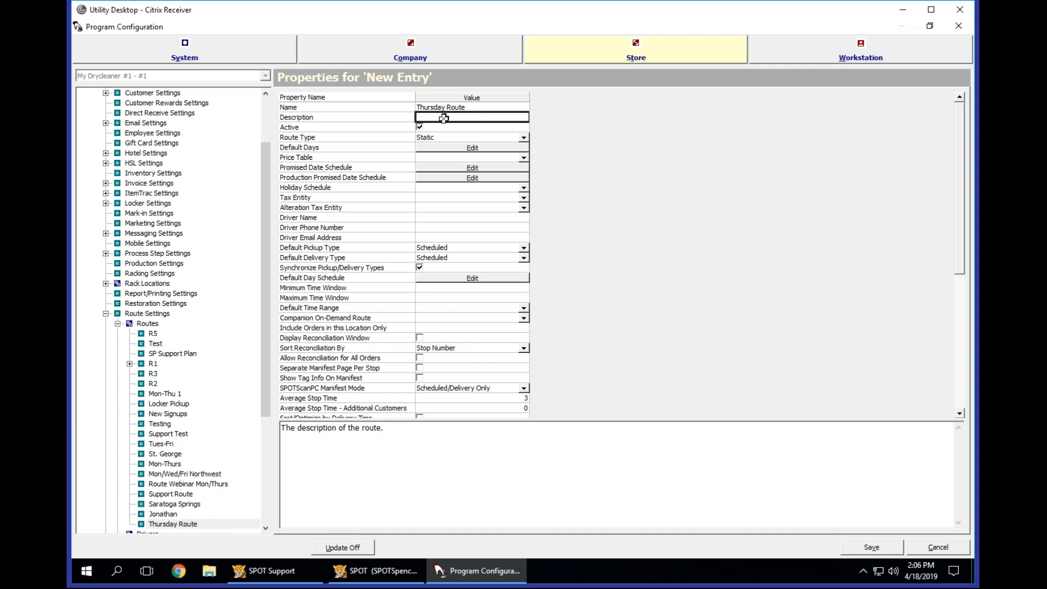
Set the Thursday Route's description to the driver's first name in possessive form followed by "Route".
{"action": "type", "text": "Spencer"}
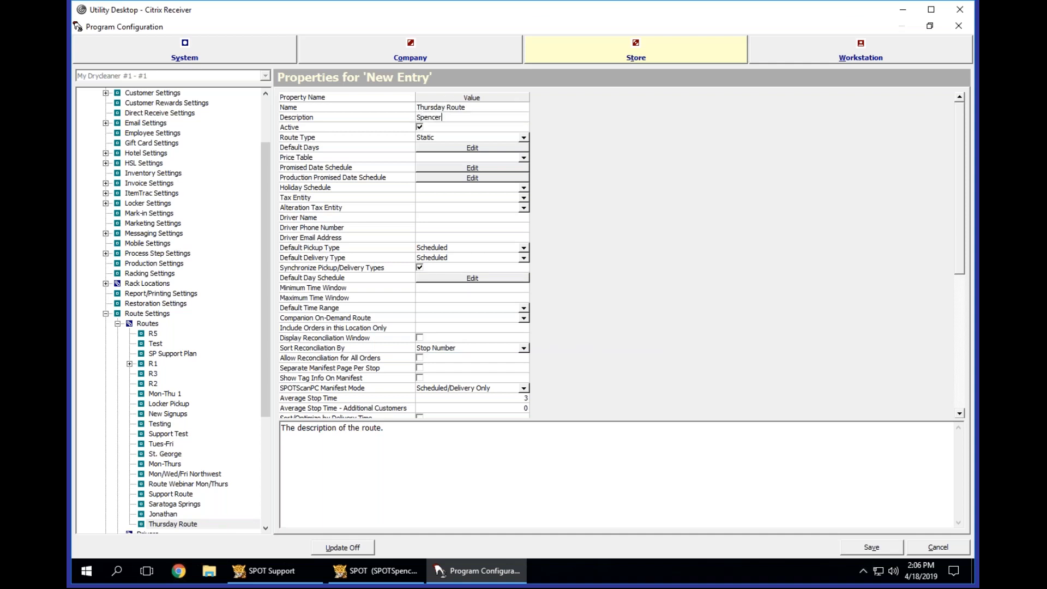
{"action": "type", "text": "'s"}
{"action": "key", "text": "BackSpace"}
{"action": "type", "text": "Route"}
{"action": "key", "text": "Tab"}
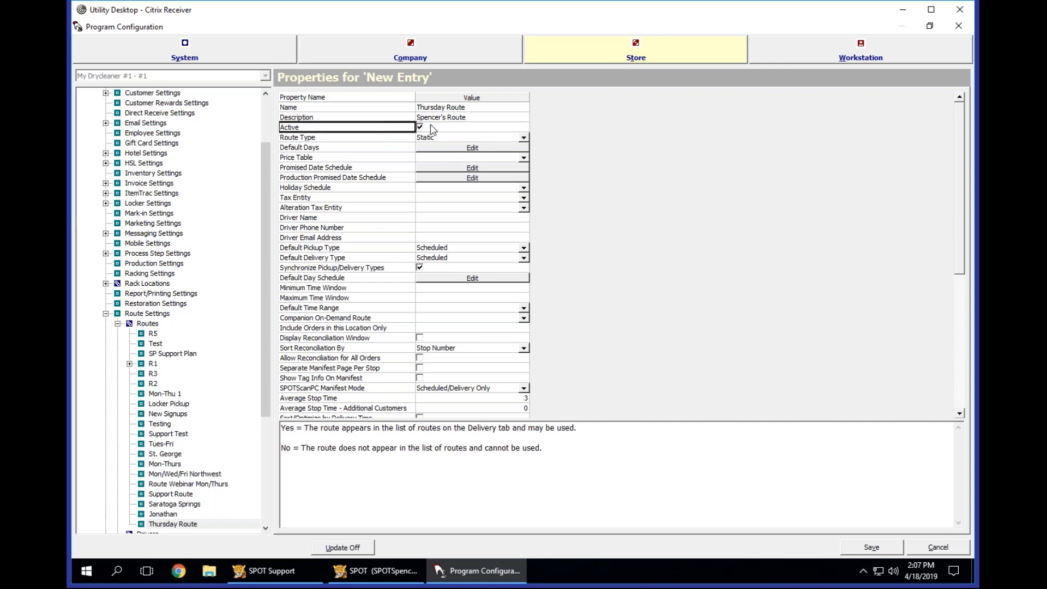
Review the help descriptions of the Thursday Route's Active and Route Type properties.
{"action": "left_click", "coordinate": [392, 137]}
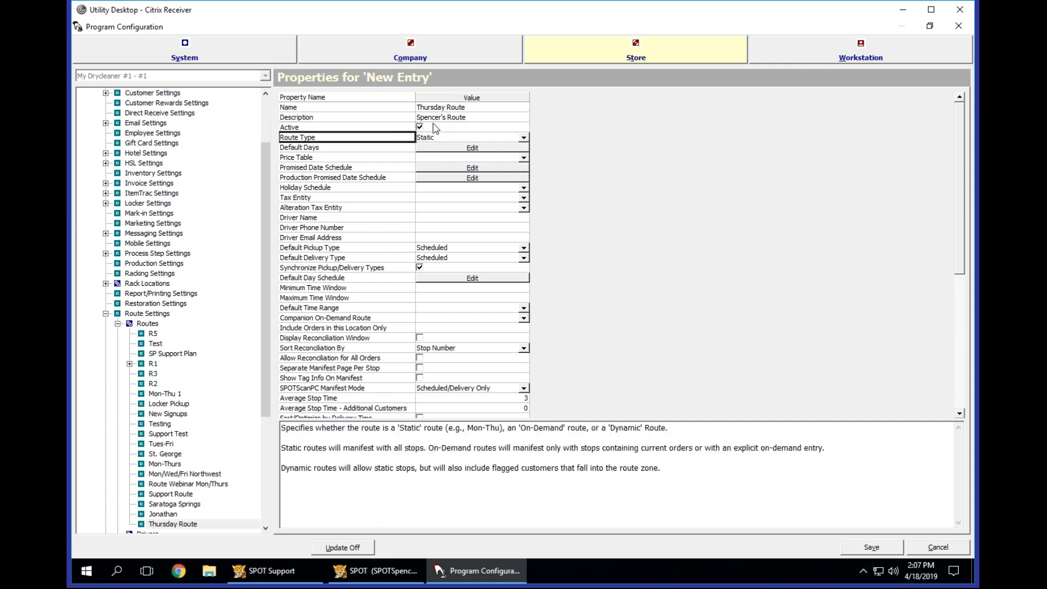
{"action": "left_click", "coordinate": [398, 128]}
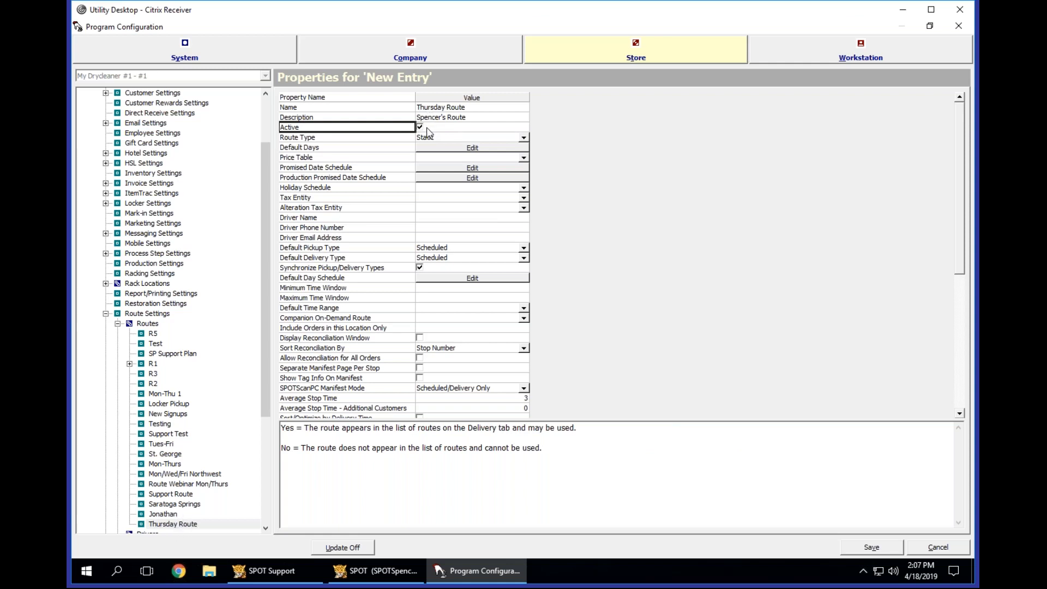
{"action": "left_click", "coordinate": [385, 137]}
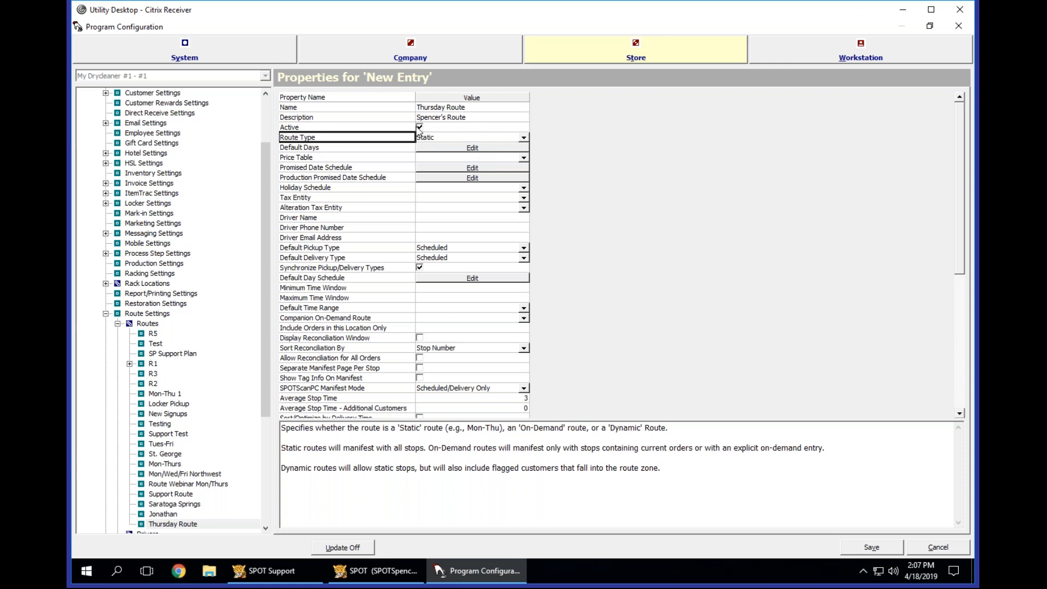
{"action": "left_click", "coordinate": [391, 127]}
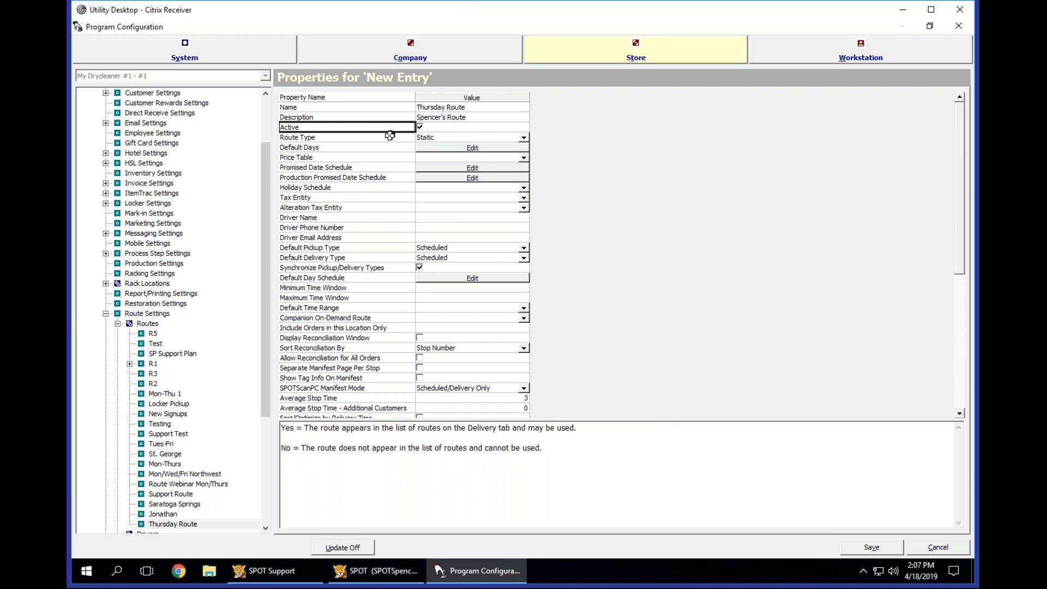
Review the available route types for the Thursday Route and set its route type to Dynamic.
{"action": "left_click", "coordinate": [462, 136]}
{"action": "left_click", "coordinate": [524, 138]}
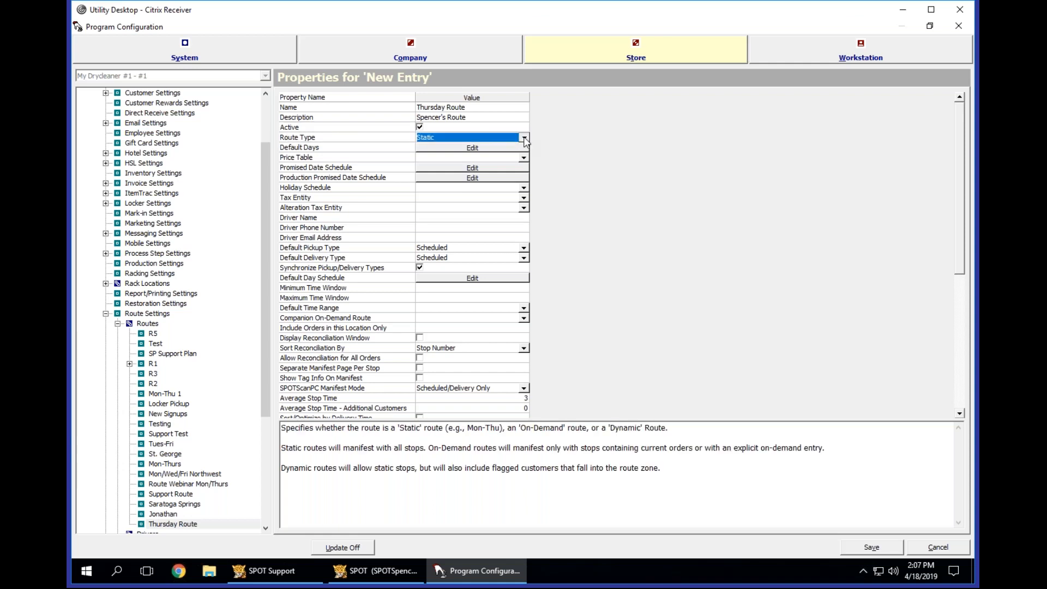
{"action": "left_click", "coordinate": [430, 138]}
{"action": "left_click", "coordinate": [456, 137]}
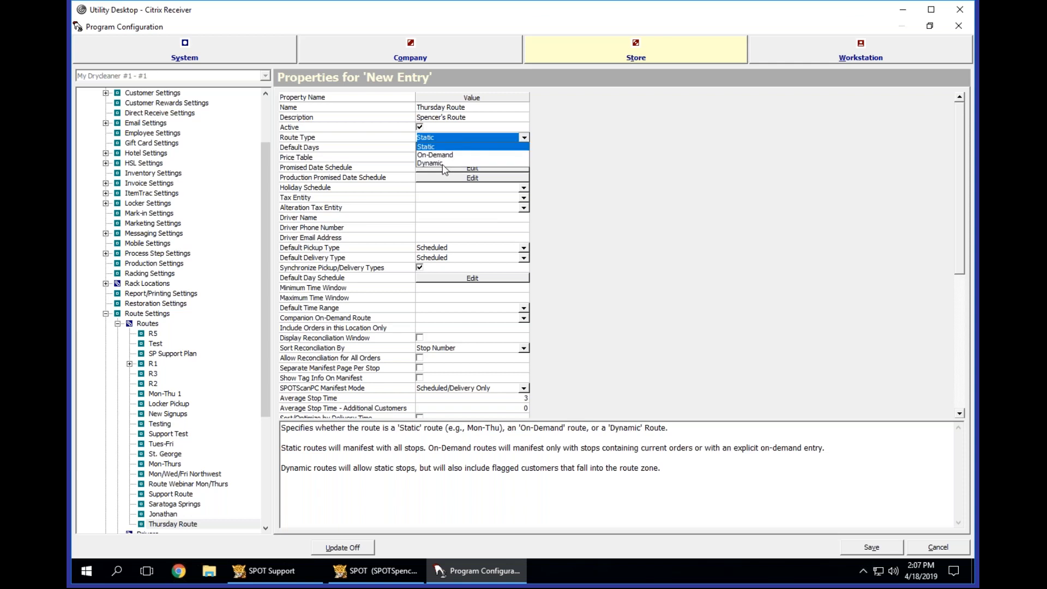
{"action": "left_click", "coordinate": [404, 137]}
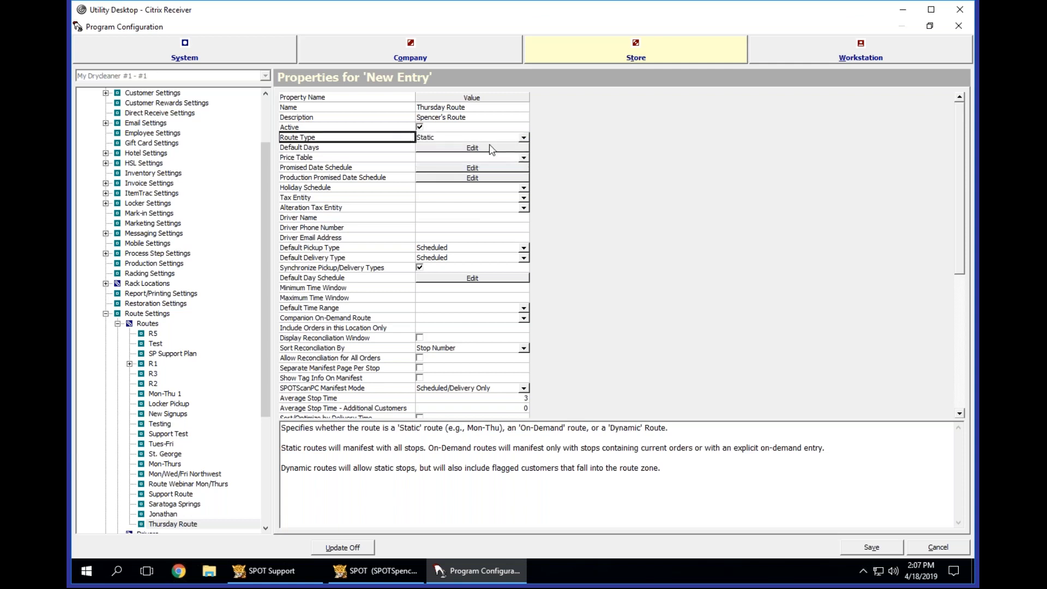
{"action": "left_click", "coordinate": [523, 138]}
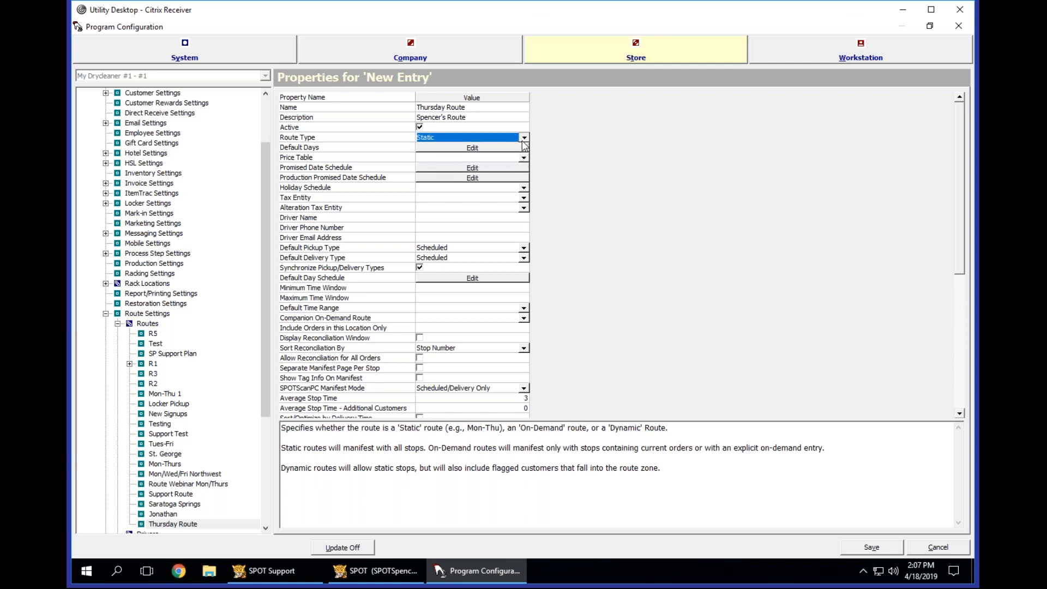
{"action": "left_click", "coordinate": [404, 139]}
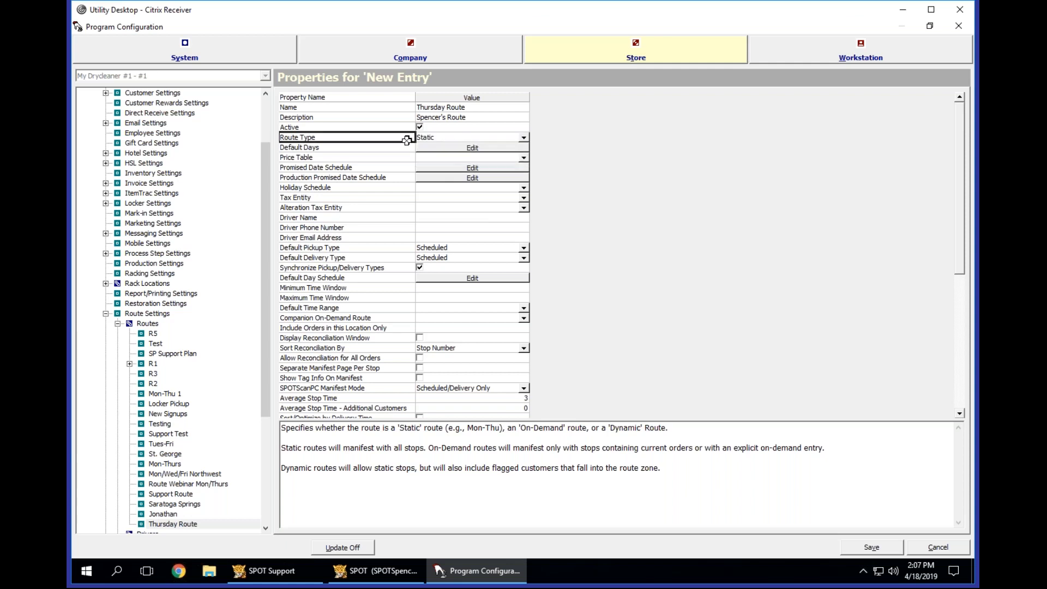
{"action": "left_click", "coordinate": [470, 135]}
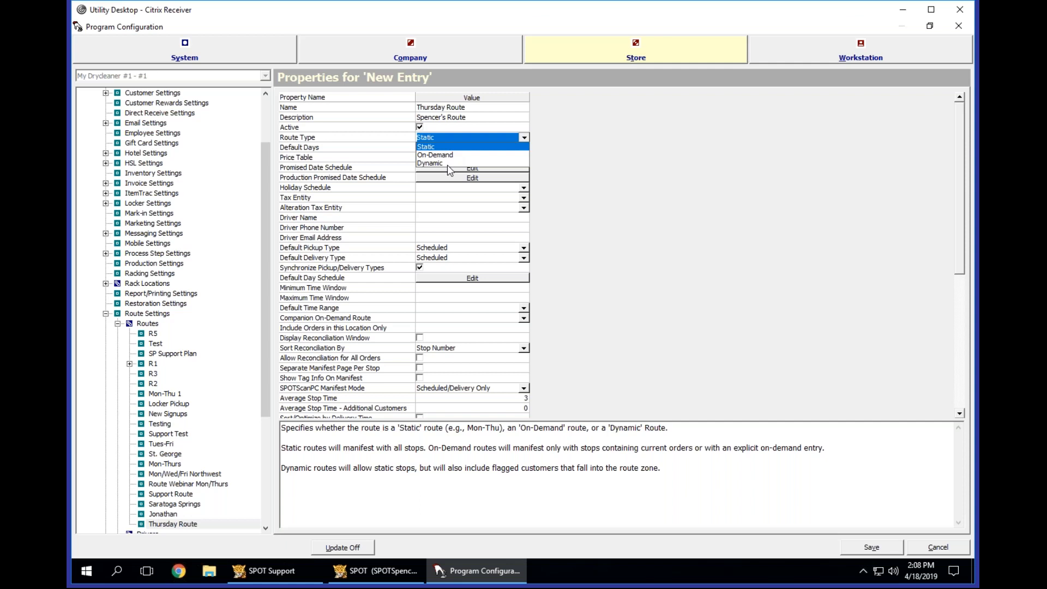
{"action": "left_click", "coordinate": [448, 163]}
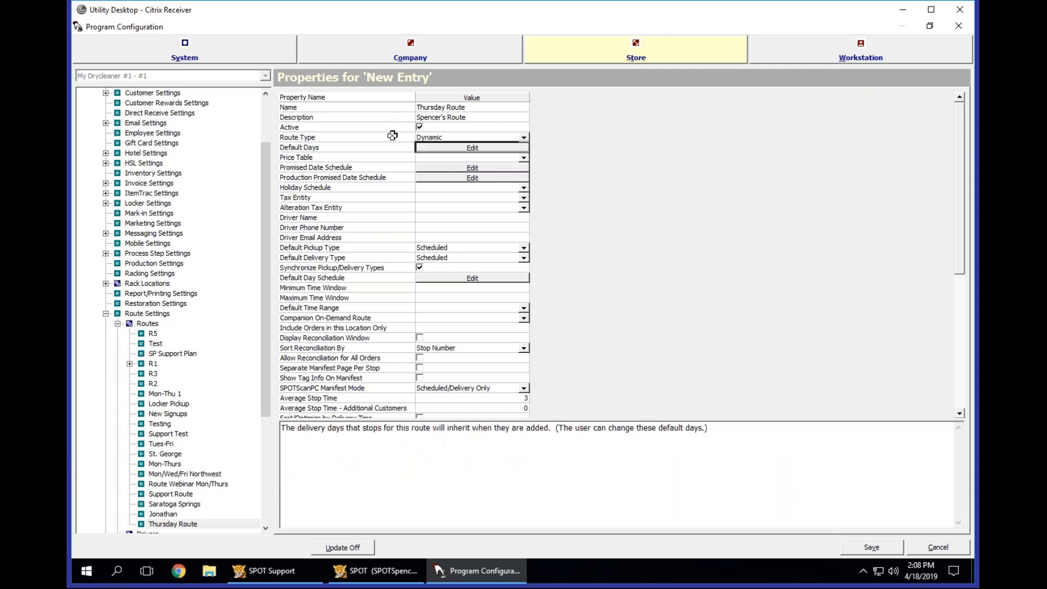
{"action": "left_click", "coordinate": [456, 130]}
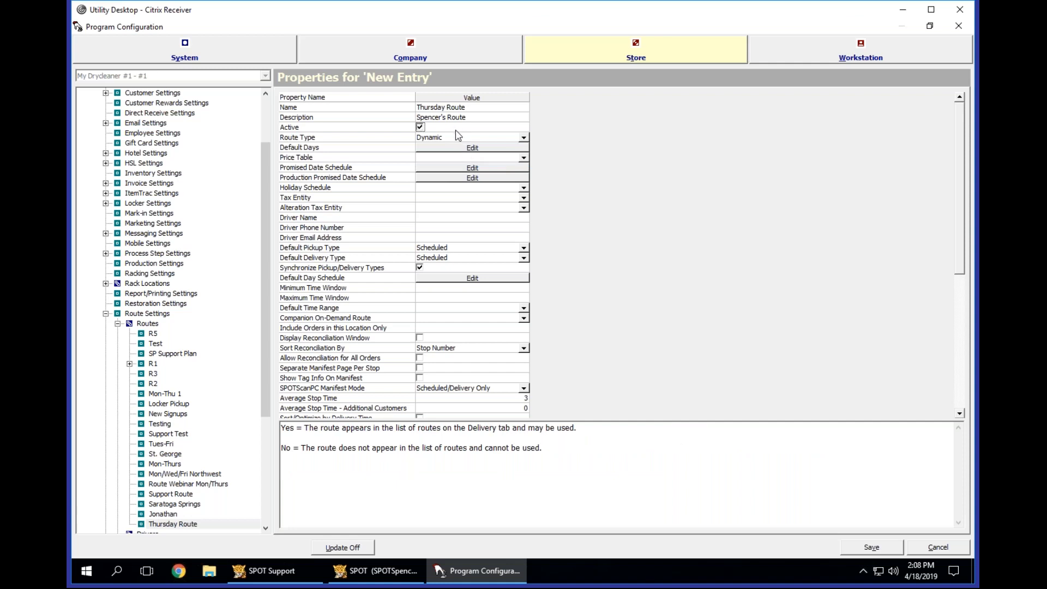
{"action": "left_click", "coordinate": [457, 136]}
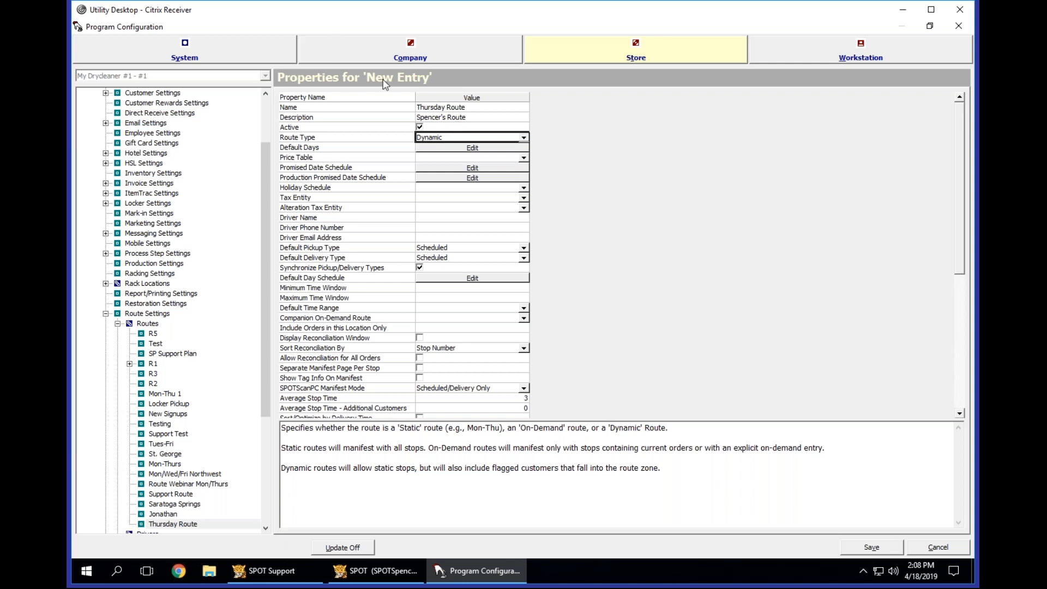
Set the Thursday Route's default days to Thursday only and accept the selection.
{"action": "left_click", "coordinate": [395, 148]}
{"action": "left_click", "coordinate": [471, 147]}
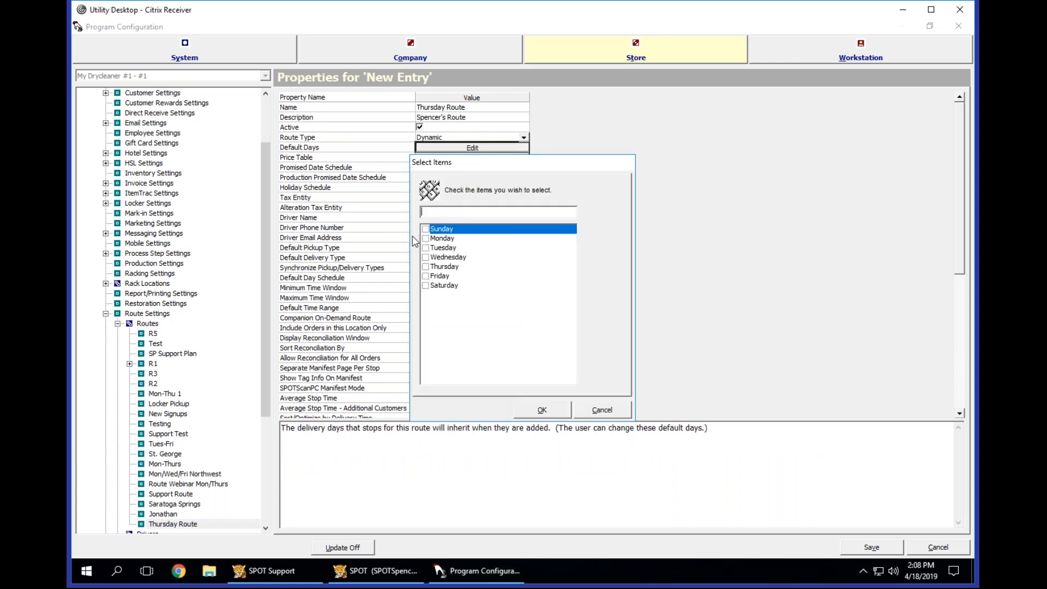
{"action": "left_click", "coordinate": [426, 267]}
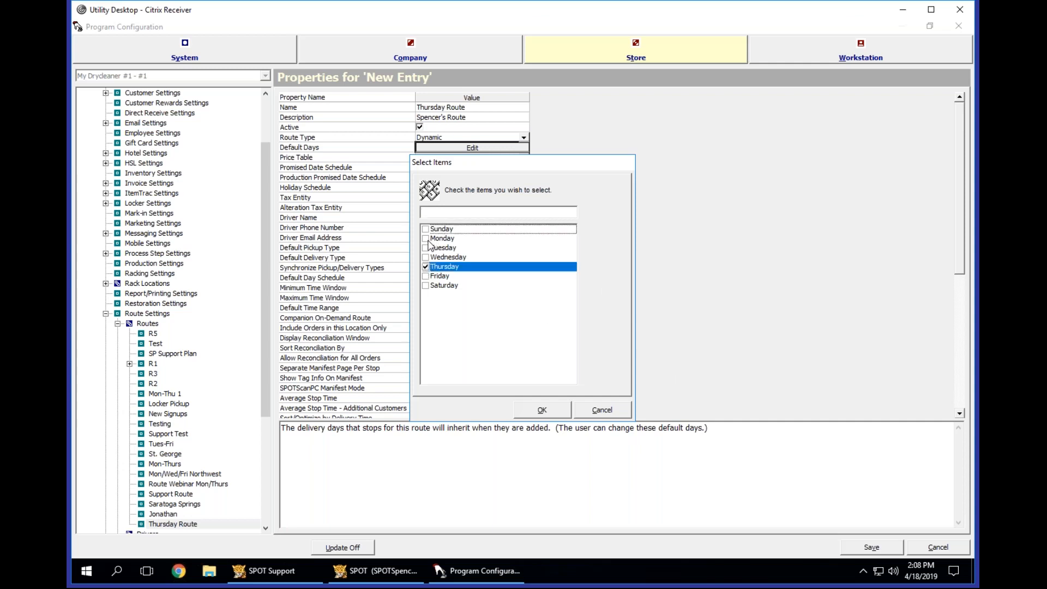
{"action": "left_click", "coordinate": [426, 238]}
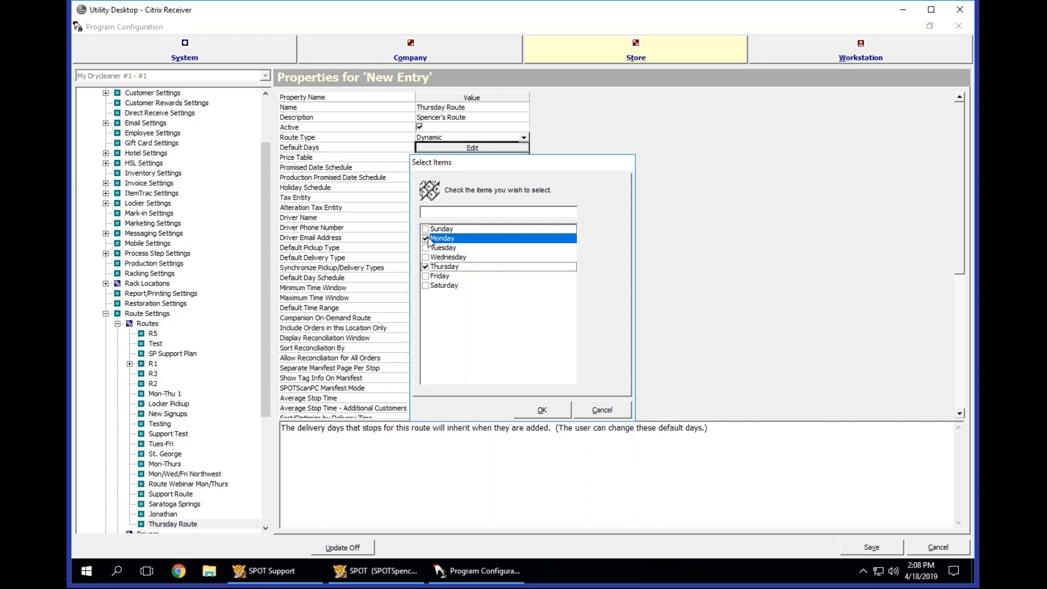
{"action": "left_click", "coordinate": [542, 411]}
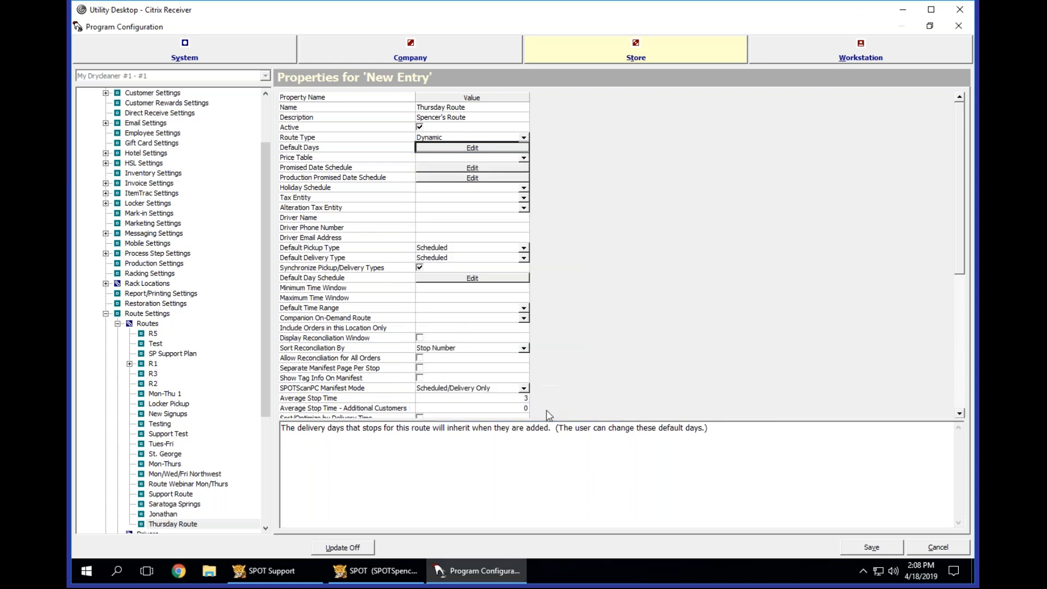
Review the description of the route's Price Table property and the store-wide price table in Mark-in Settings.
{"action": "left_click", "coordinate": [464, 157]}
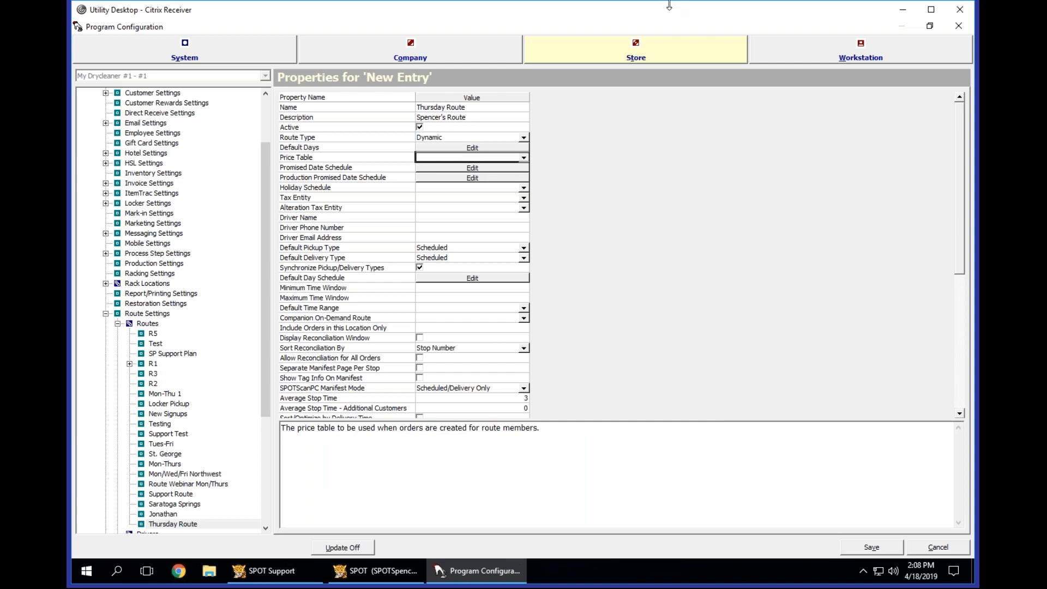
{"action": "left_click", "coordinate": [150, 214]}
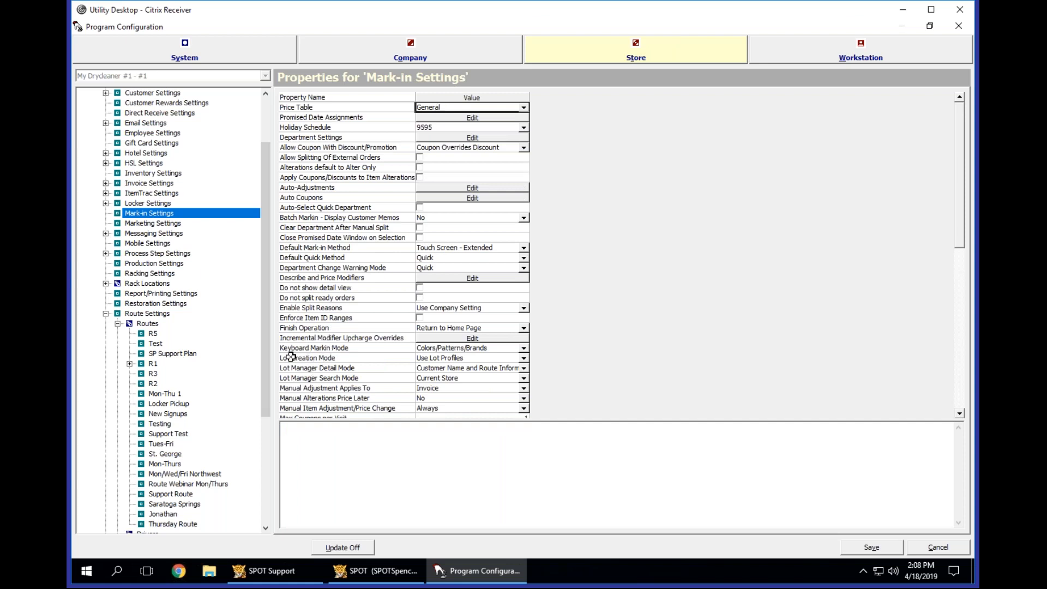
{"action": "left_click", "coordinate": [445, 106]}
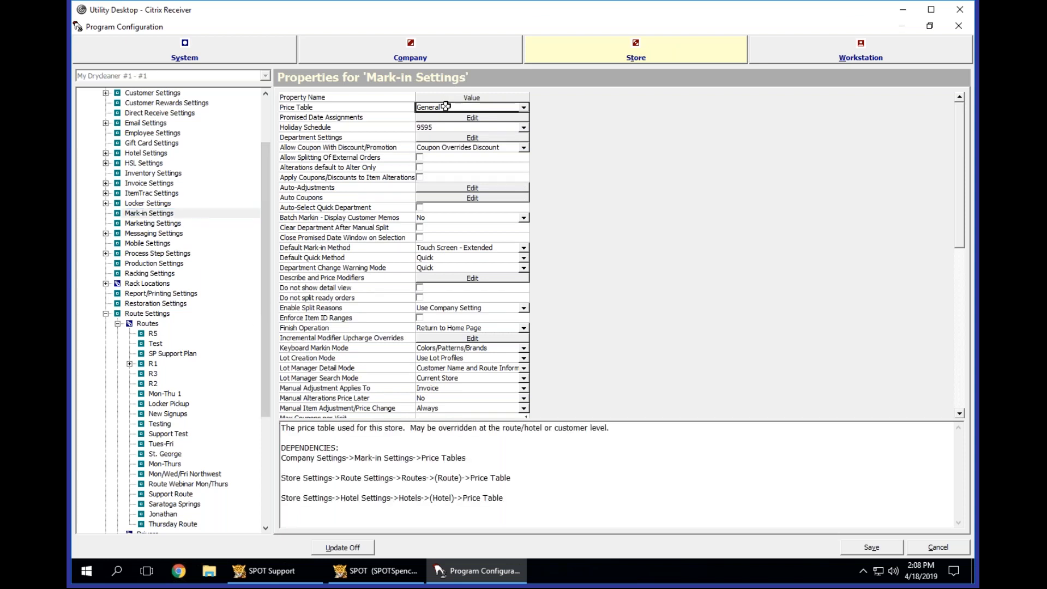
Return to the Thursday Route's properties and set its price table to Classic.
{"action": "left_click", "coordinate": [186, 525]}
{"action": "left_click", "coordinate": [456, 157]}
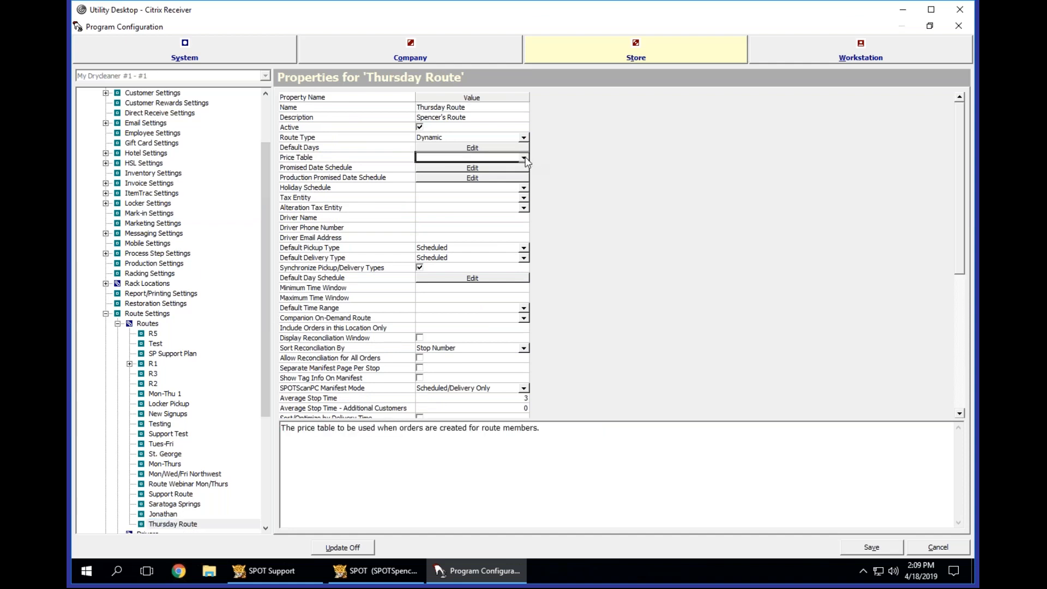
{"action": "left_click", "coordinate": [524, 159]}
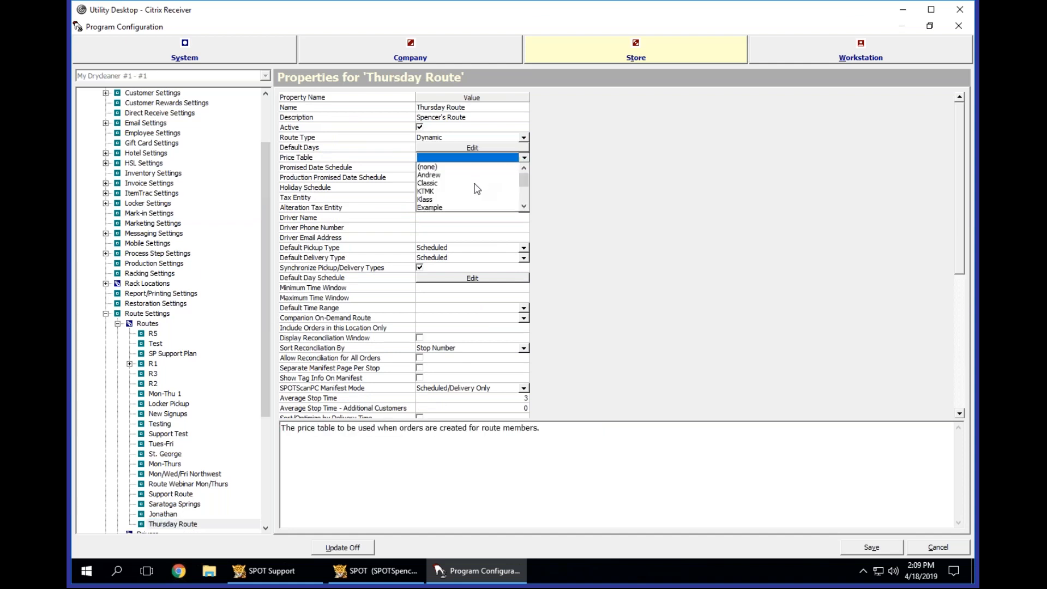
{"action": "scroll", "coordinate": [475, 189], "scroll_direction": "down", "scroll_amount": 1}
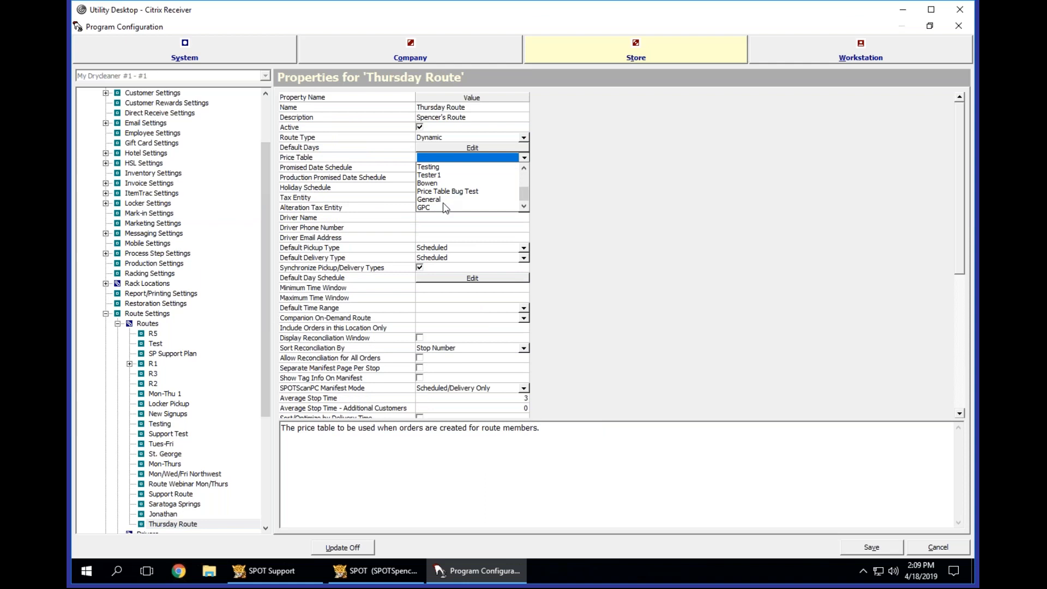
{"action": "scroll", "coordinate": [455, 196], "scroll_direction": "up", "scroll_amount": 3}
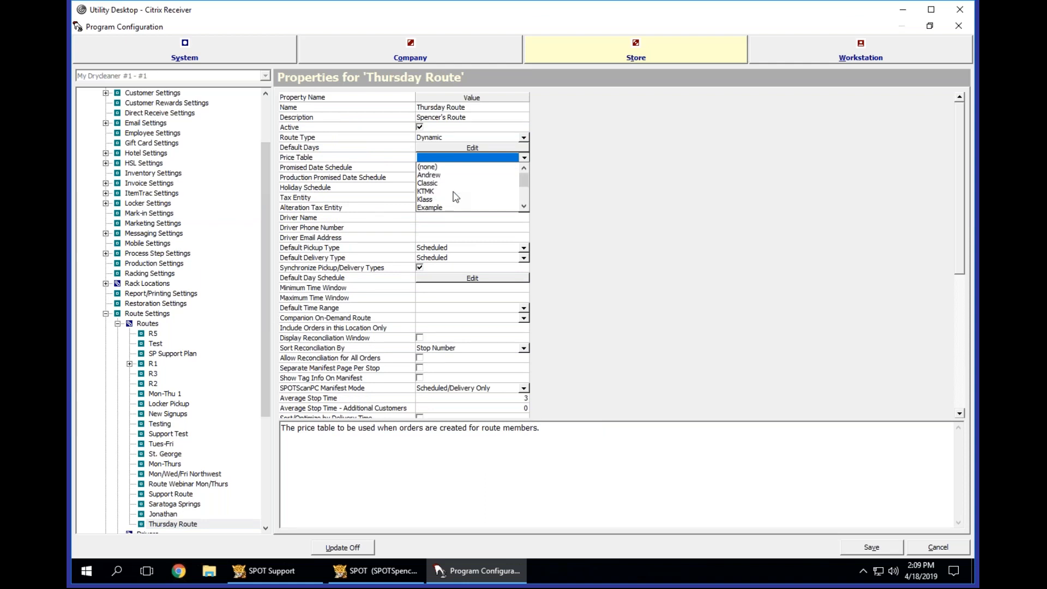
{"action": "scroll", "coordinate": [455, 196], "scroll_direction": "down", "scroll_amount": 3}
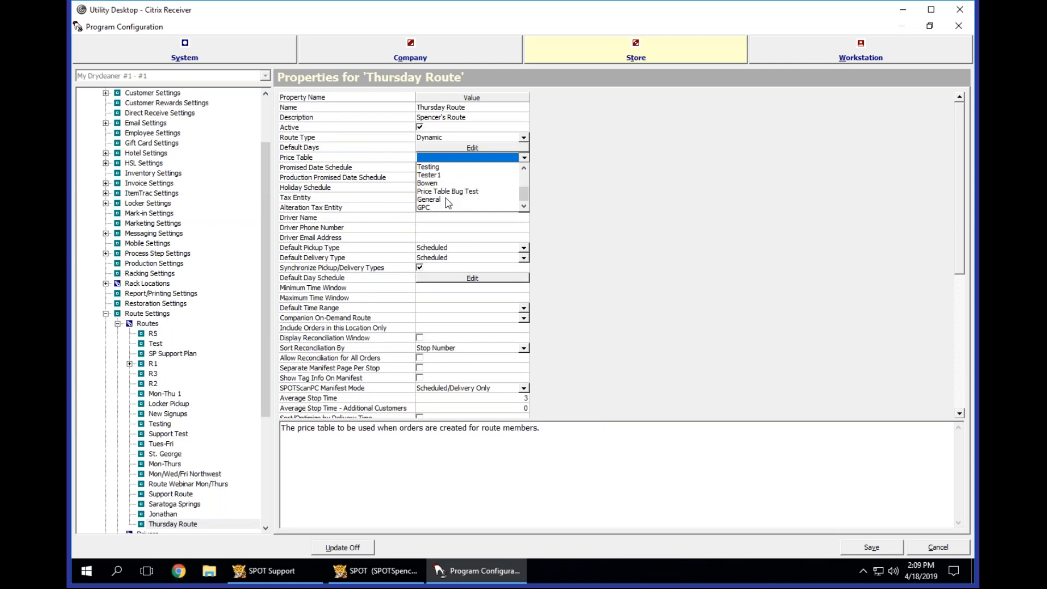
{"action": "scroll", "coordinate": [448, 197], "scroll_direction": "up", "scroll_amount": 2}
{"action": "left_click", "coordinate": [448, 194]}
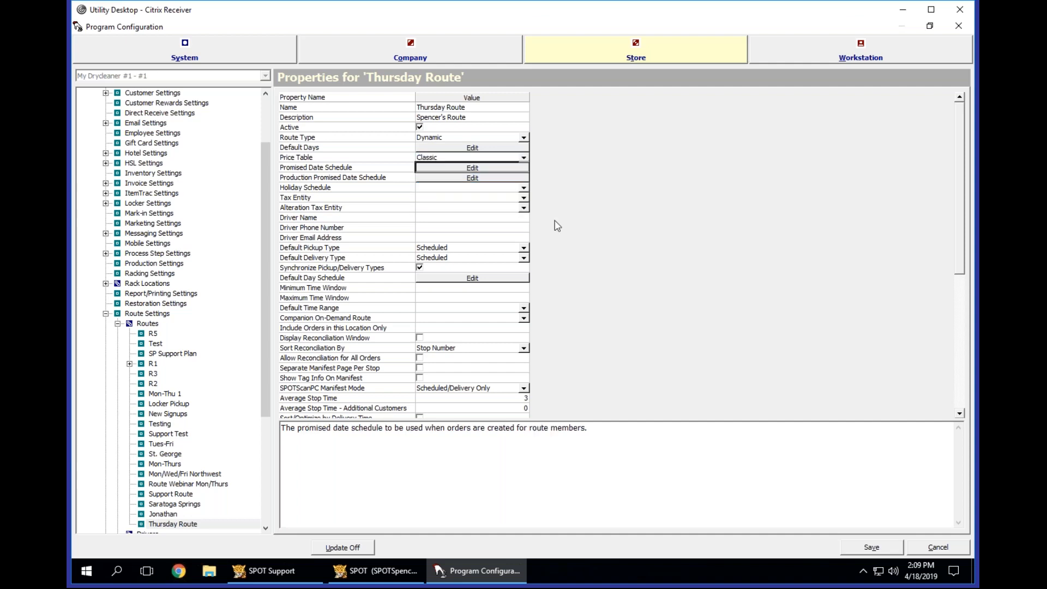
{"action": "left_click", "coordinate": [388, 157]}
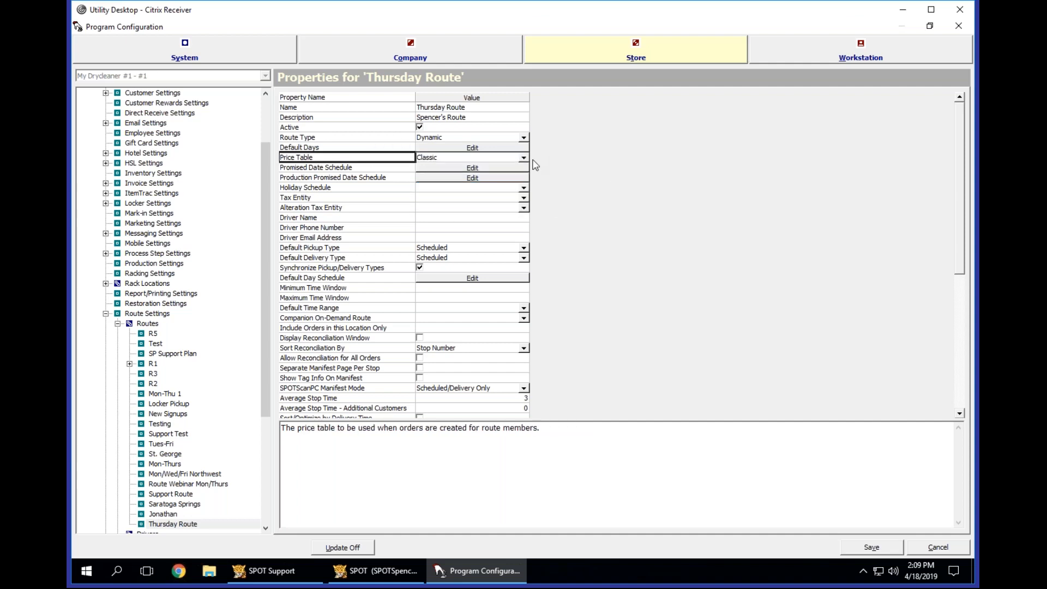
{"action": "left_click", "coordinate": [471, 158]}
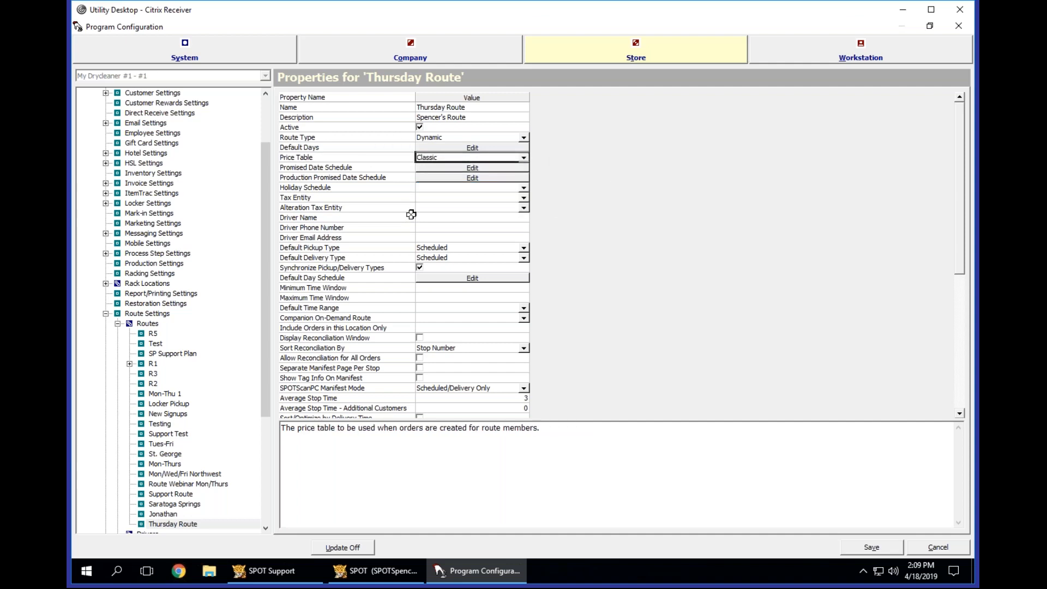
Assign the PD1 promised date schedule to the Thursday Route and accept the selection.
{"action": "left_click", "coordinate": [477, 168]}
{"action": "left_click", "coordinate": [474, 168]}
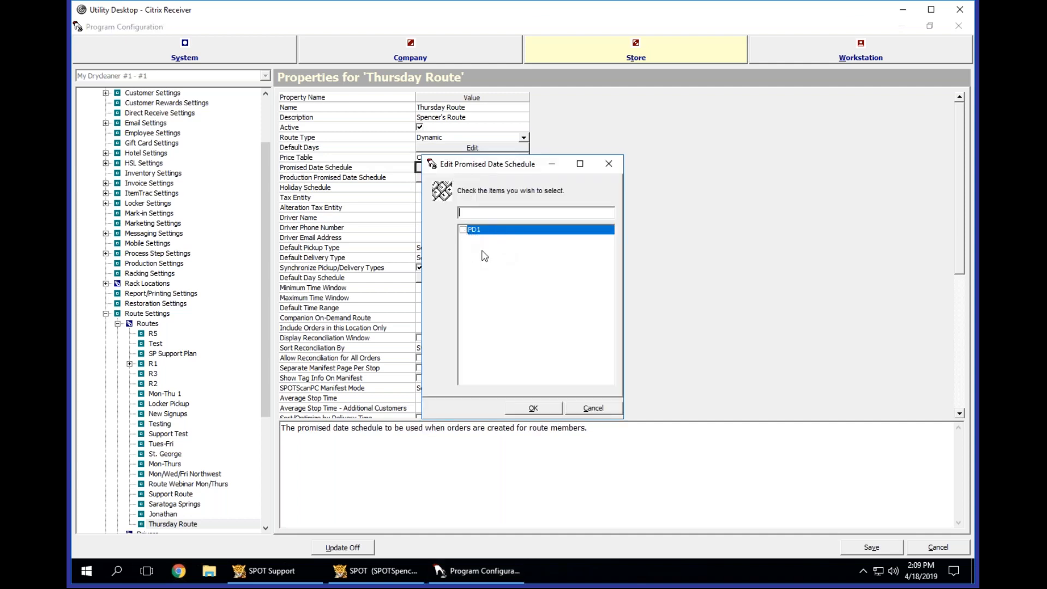
{"action": "left_click", "coordinate": [463, 230]}
{"action": "left_click", "coordinate": [530, 409]}
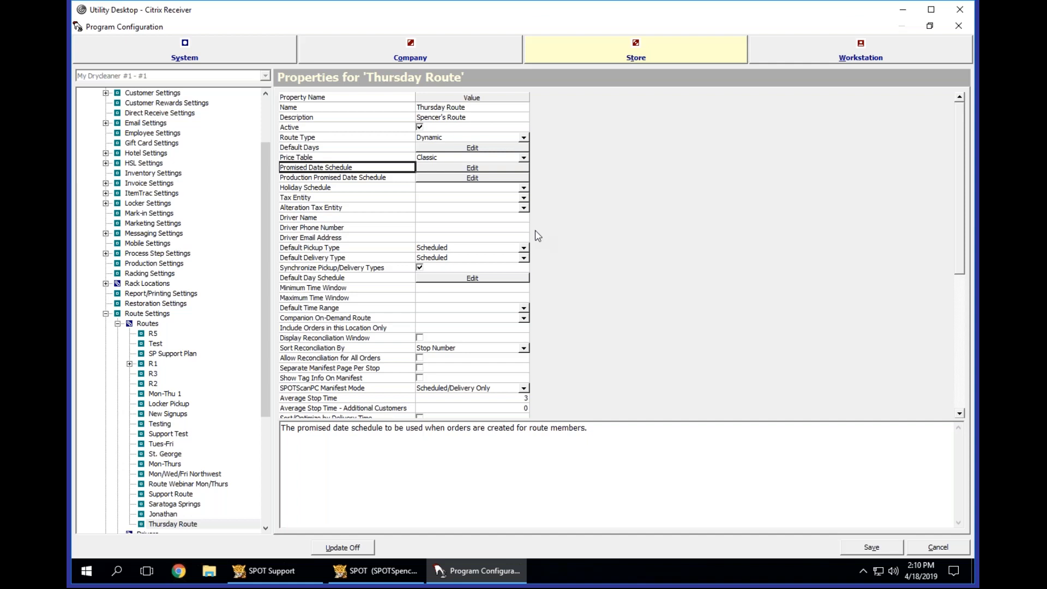
Review the help descriptions of the route's Production Promised Date Schedule, Holiday Schedule and Tax Entity properties.
{"action": "left_click", "coordinate": [369, 178]}
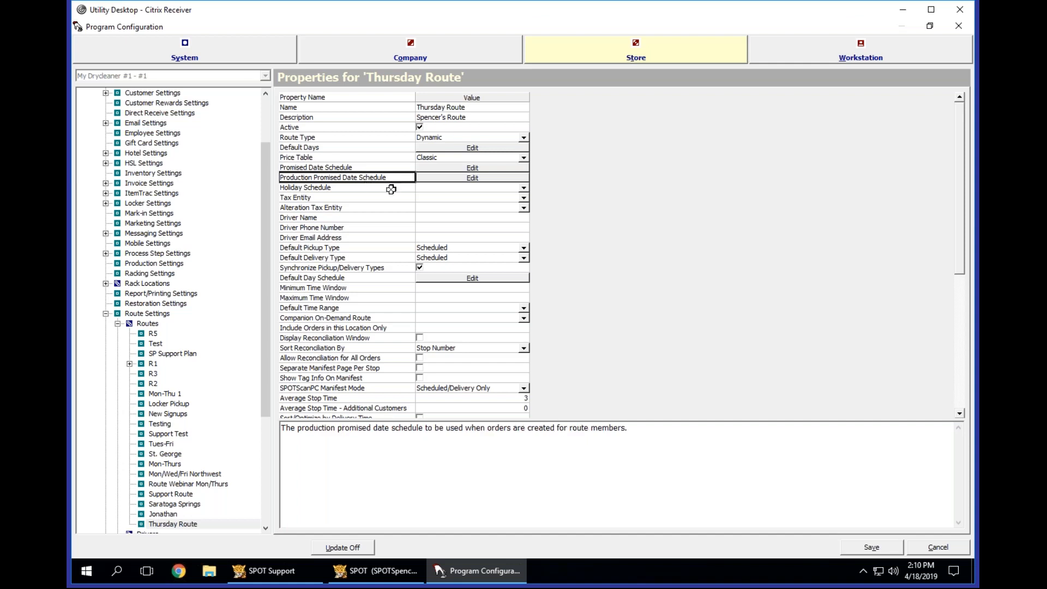
{"action": "left_click", "coordinate": [393, 187]}
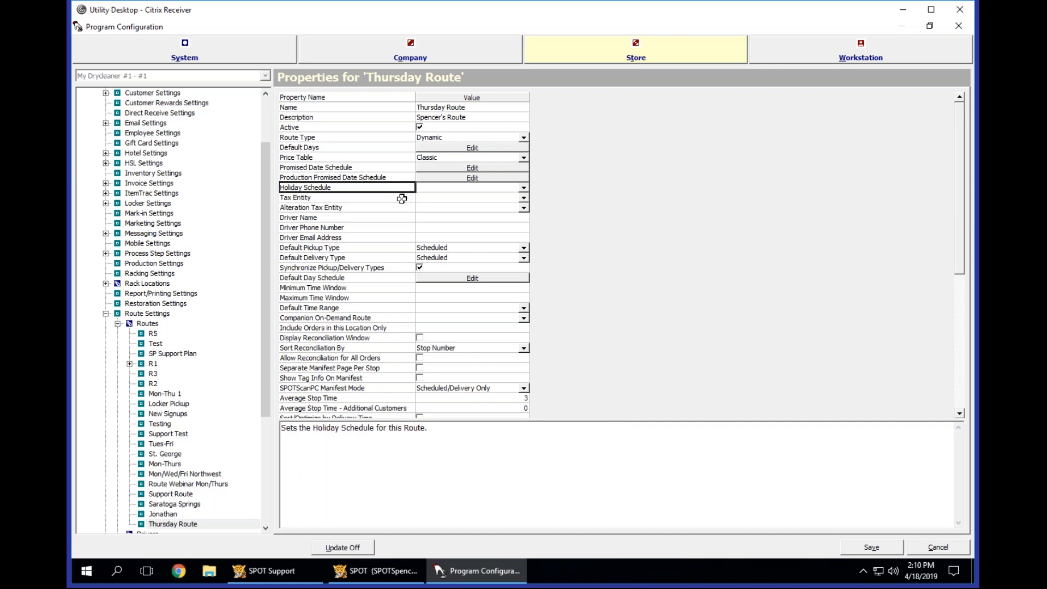
{"action": "left_click", "coordinate": [401, 198]}
Set the Thursday Route's tax entity to 6%.
{"action": "left_click", "coordinate": [502, 198]}
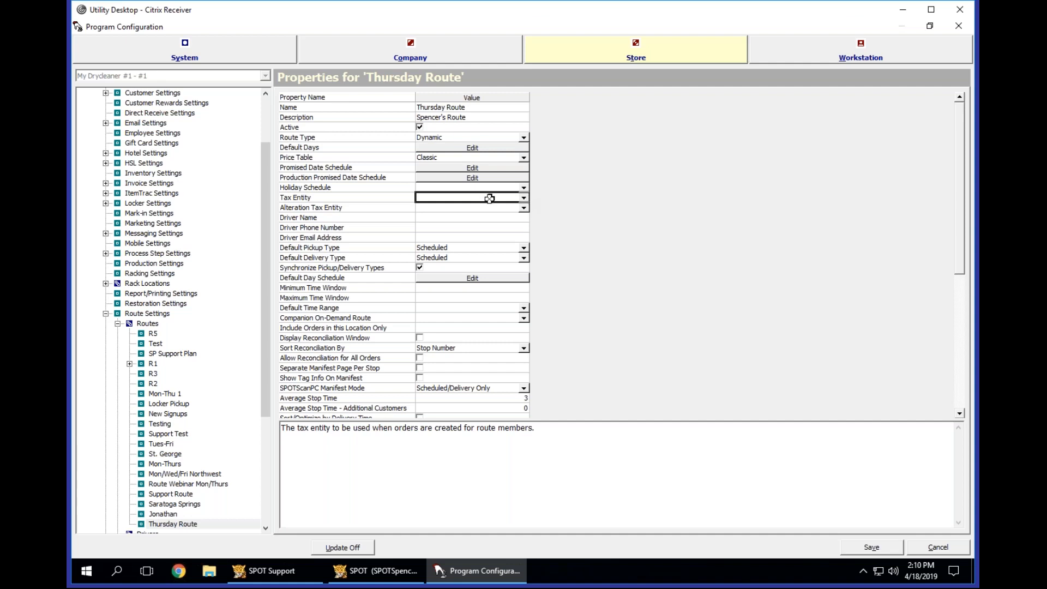
{"action": "left_click", "coordinate": [524, 198]}
{"action": "left_click", "coordinate": [526, 200]}
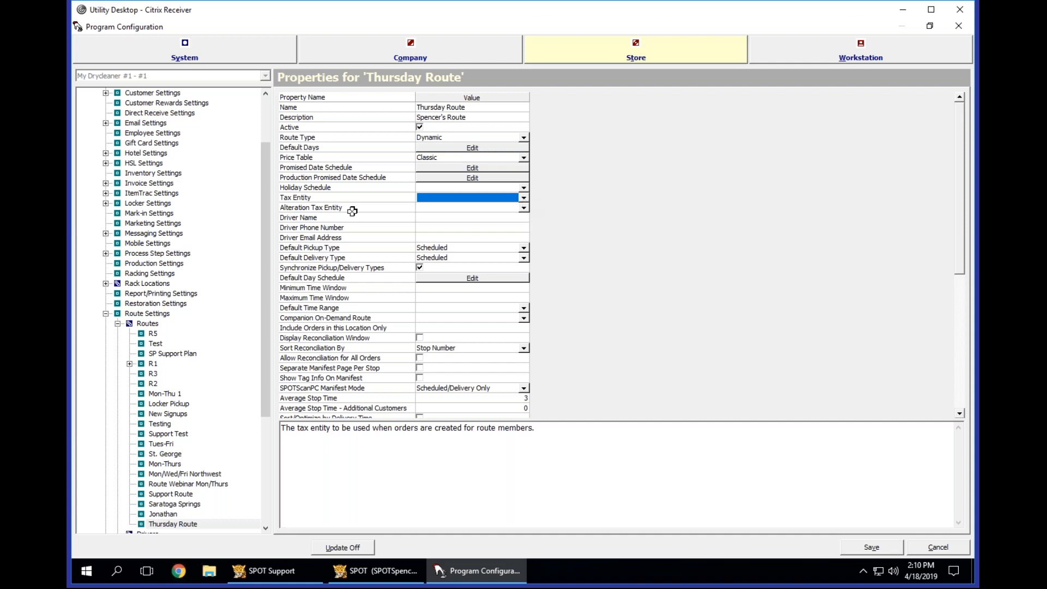
{"action": "left_click", "coordinate": [380, 200]}
{"action": "left_click", "coordinate": [471, 196]}
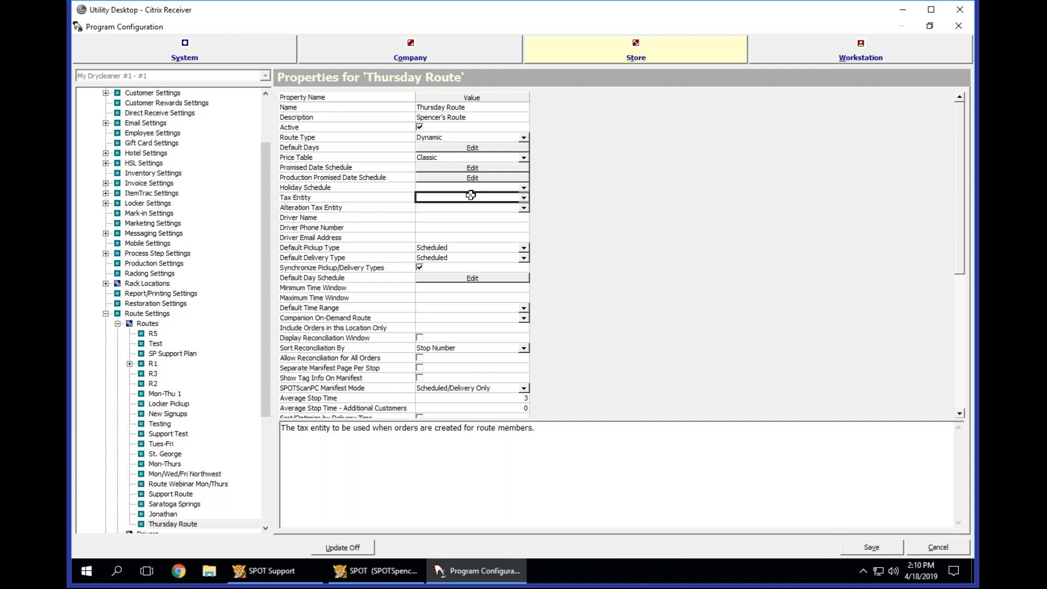
{"action": "left_click", "coordinate": [524, 199]}
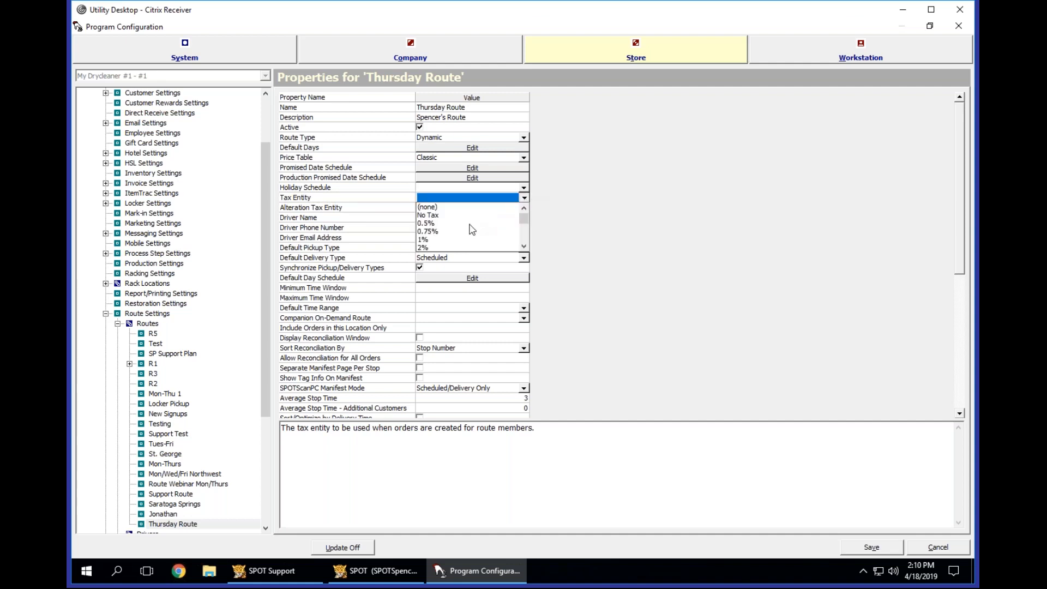
{"action": "scroll", "coordinate": [452, 240], "scroll_direction": "down", "scroll_amount": 5}
{"action": "left_click", "coordinate": [443, 239]}
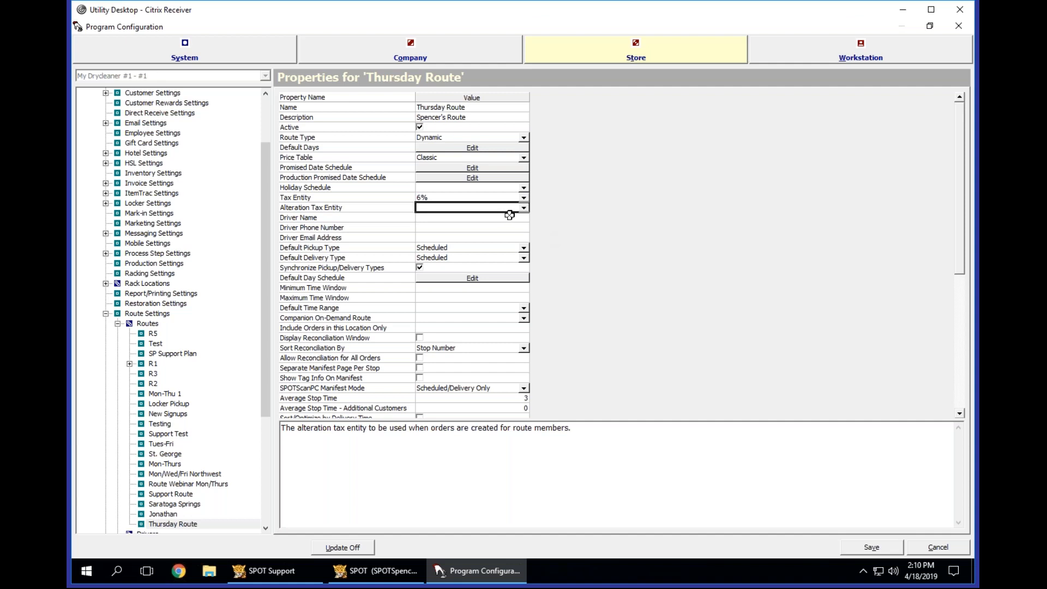
Examine the Tax Entity property on the Thursday Route and in the store's Invoice Settings.
{"action": "left_click", "coordinate": [445, 197]}
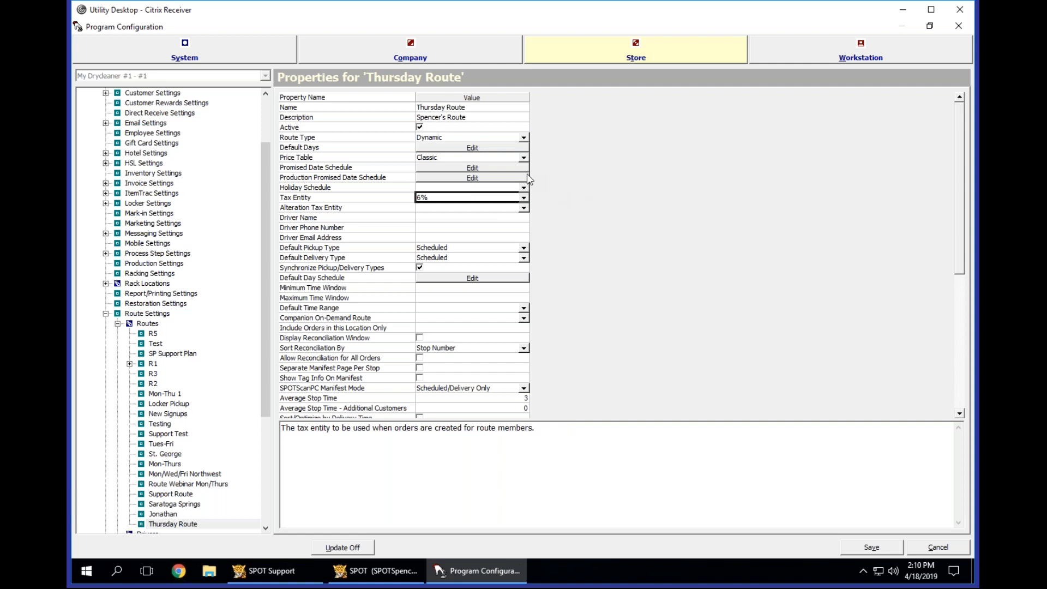
{"action": "left_click", "coordinate": [155, 184]}
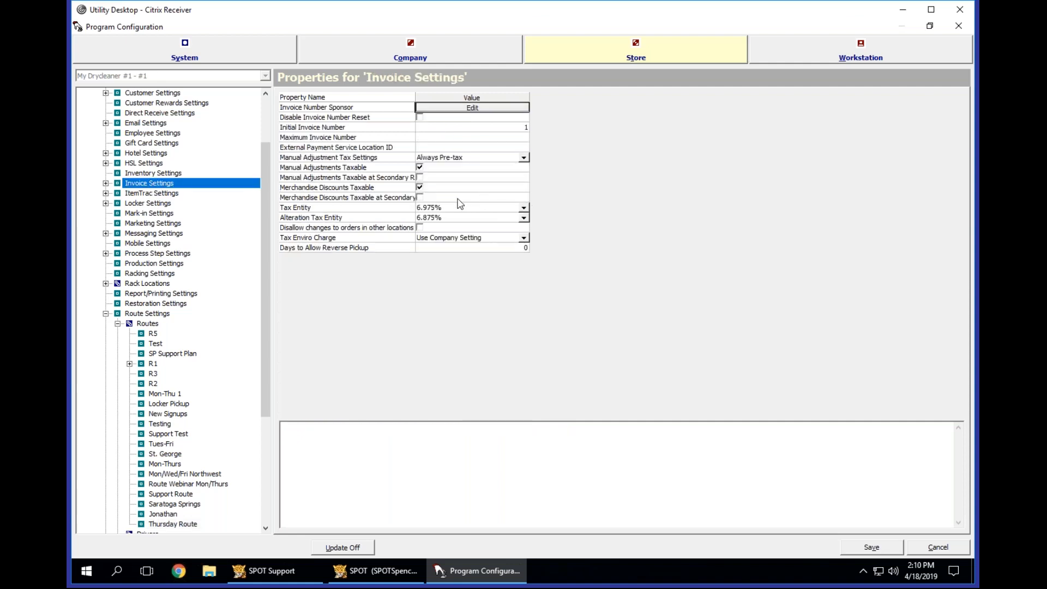
{"action": "left_click", "coordinate": [450, 207]}
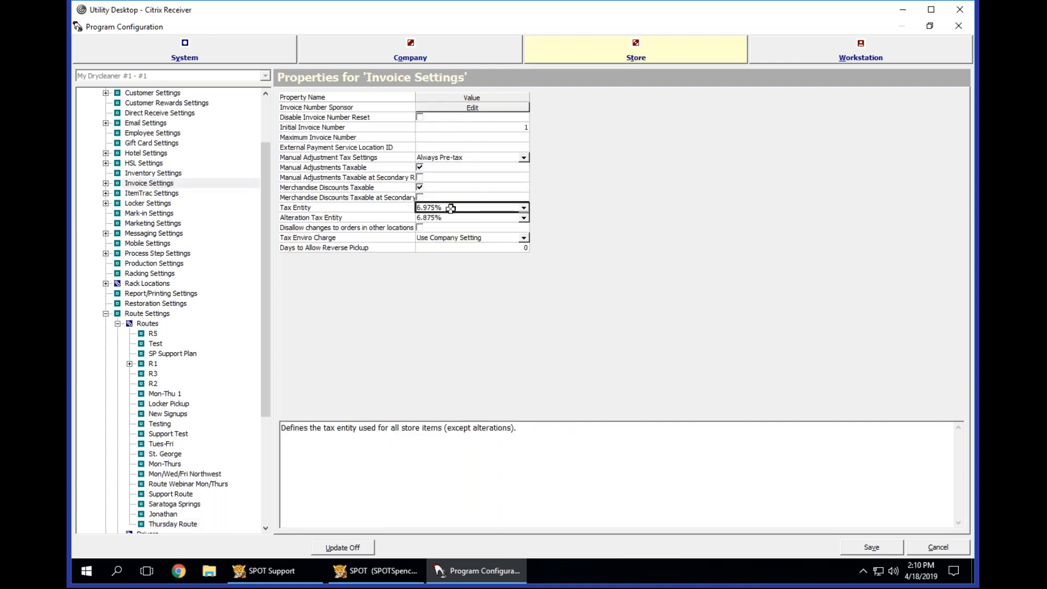
{"action": "left_click", "coordinate": [144, 186]}
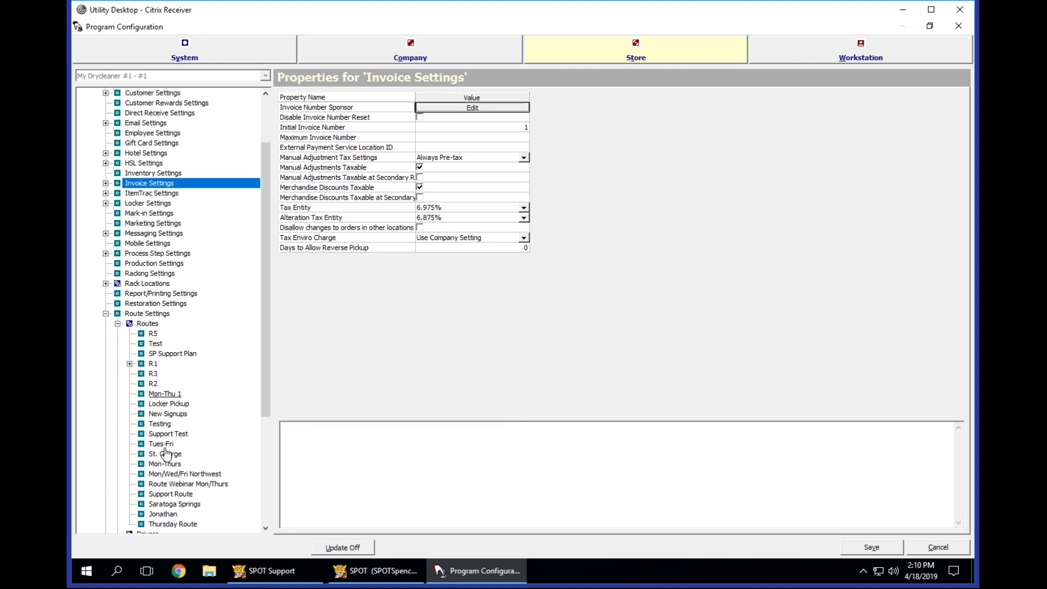
Return to the Thursday Route's properties and set its alteration tax entity to No Tax.
{"action": "left_click", "coordinate": [164, 524]}
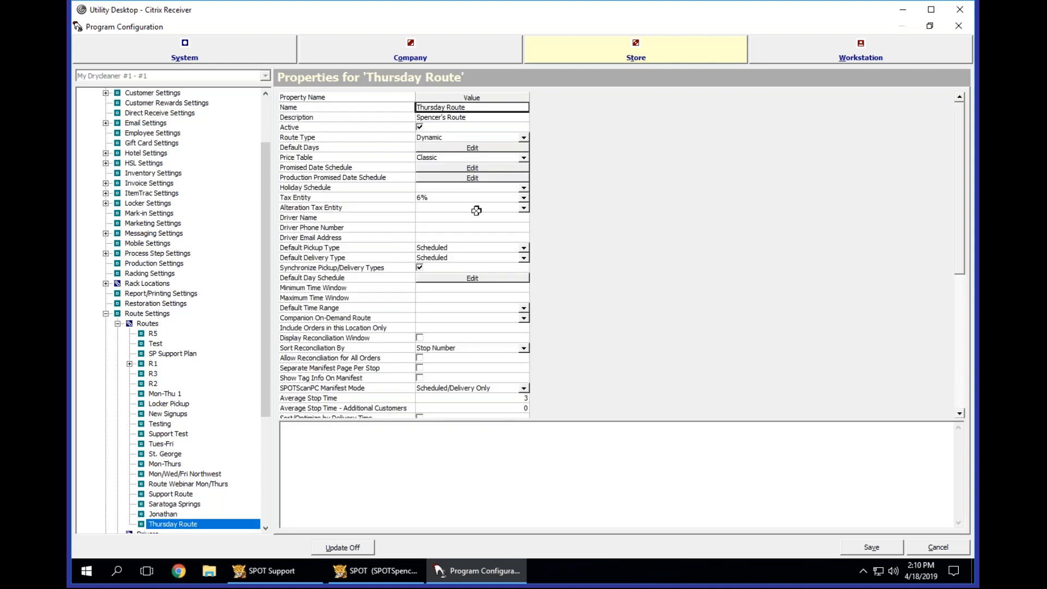
{"action": "left_click", "coordinate": [524, 208]}
{"action": "left_click", "coordinate": [433, 225]}
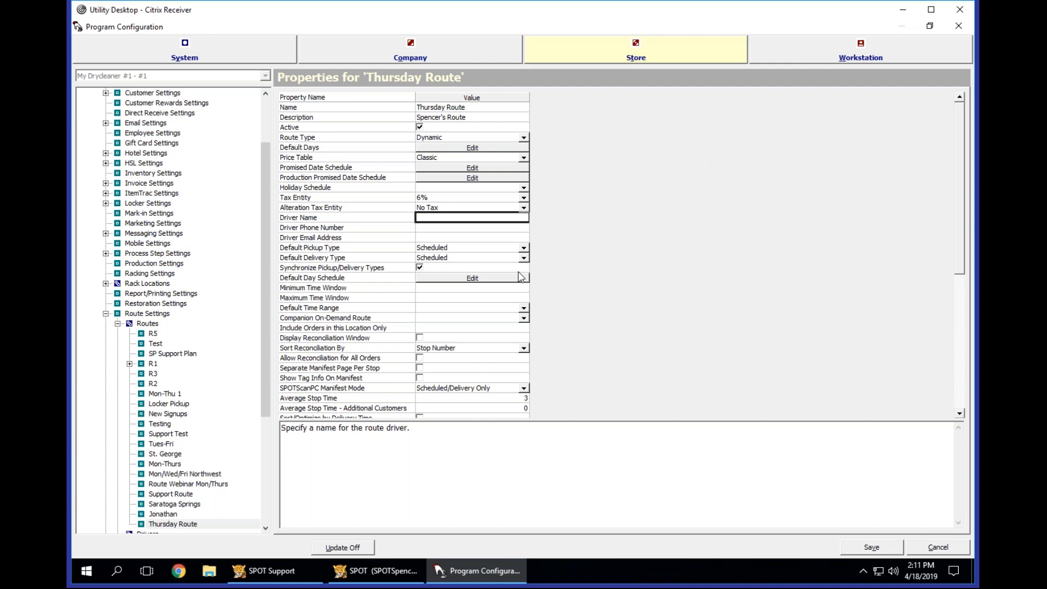
Enter the driver's full name for the Thursday Route.
{"action": "left_click_drag", "start_coordinate": [376, 217], "coordinate": [382, 236]}
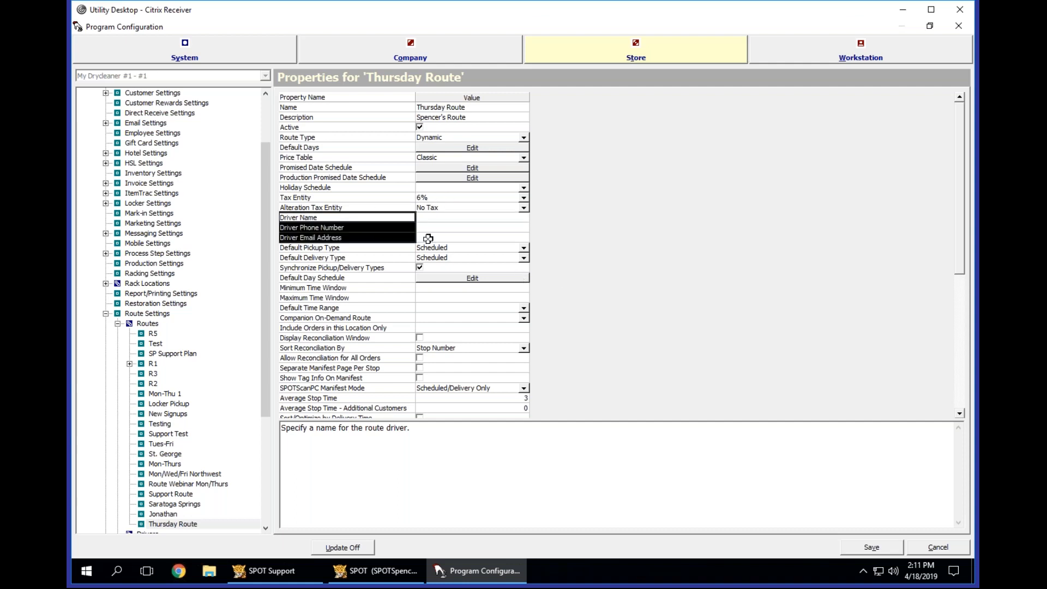
{"action": "left_click", "coordinate": [441, 219]}
{"action": "key", "text": "Down"}
{"action": "key", "text": "Down"}
{"action": "key", "text": "Up"}
{"action": "key", "text": "Up"}
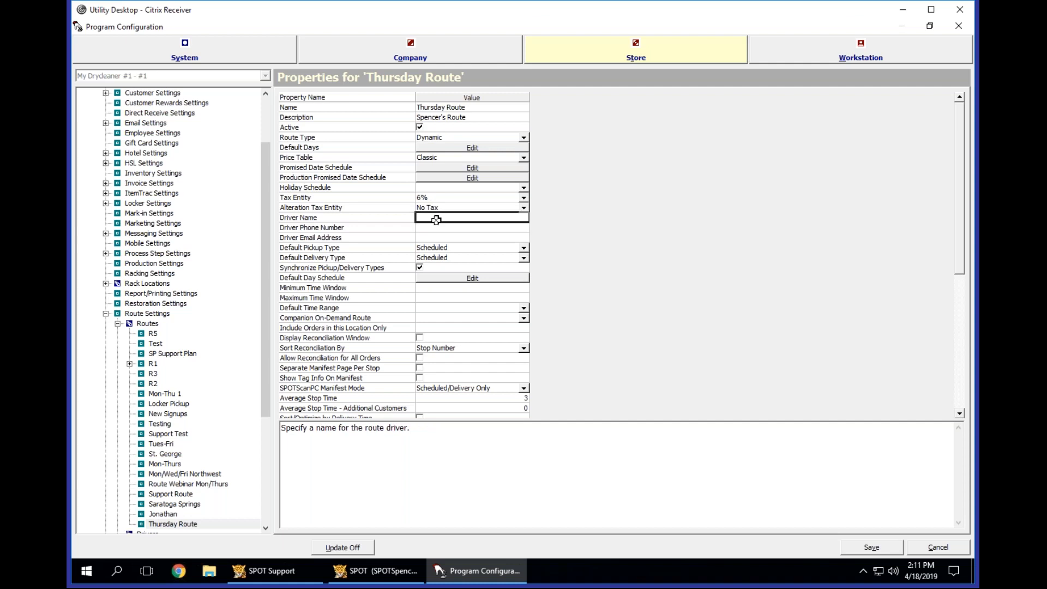
{"action": "left_click", "coordinate": [396, 219]}
{"action": "left_click", "coordinate": [439, 217]}
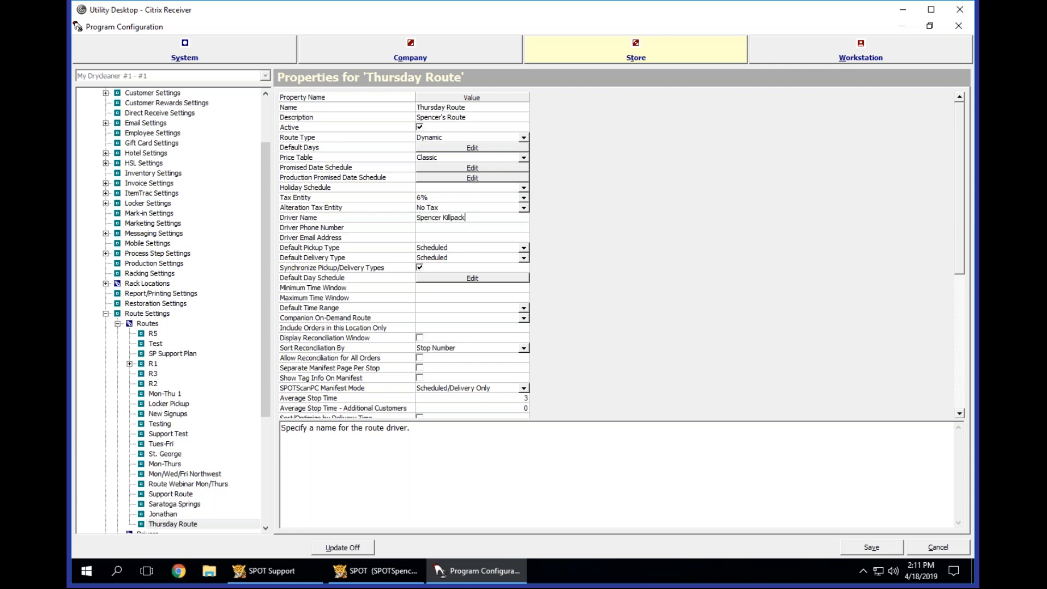
Fill in the driver's phone number and email address for the Thursday Route.
{"action": "key", "text": "Tab"}
{"action": "type", "text": "801"}
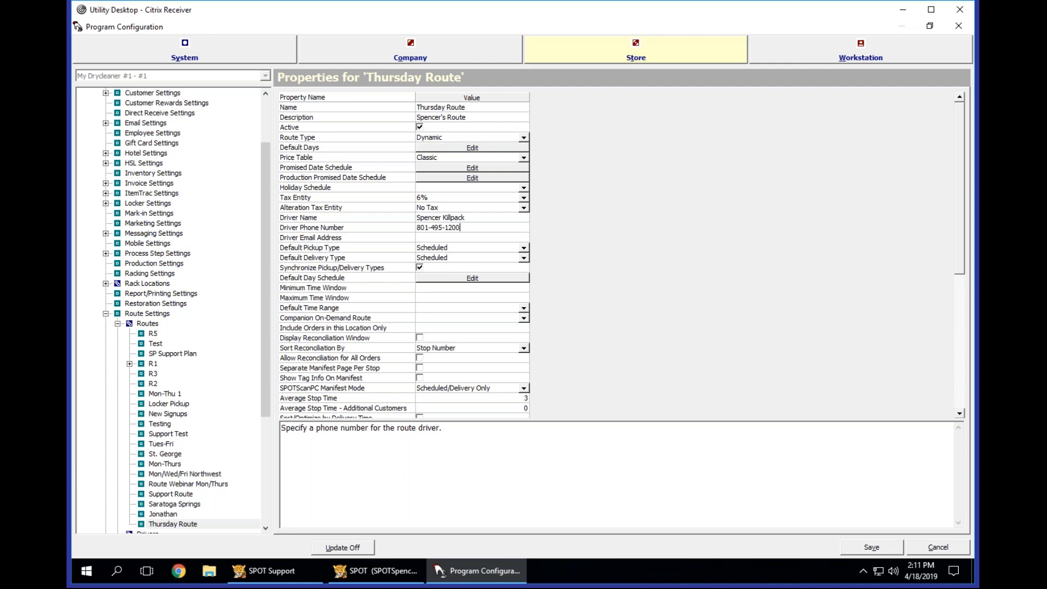
{"action": "key", "text": "Tab"}
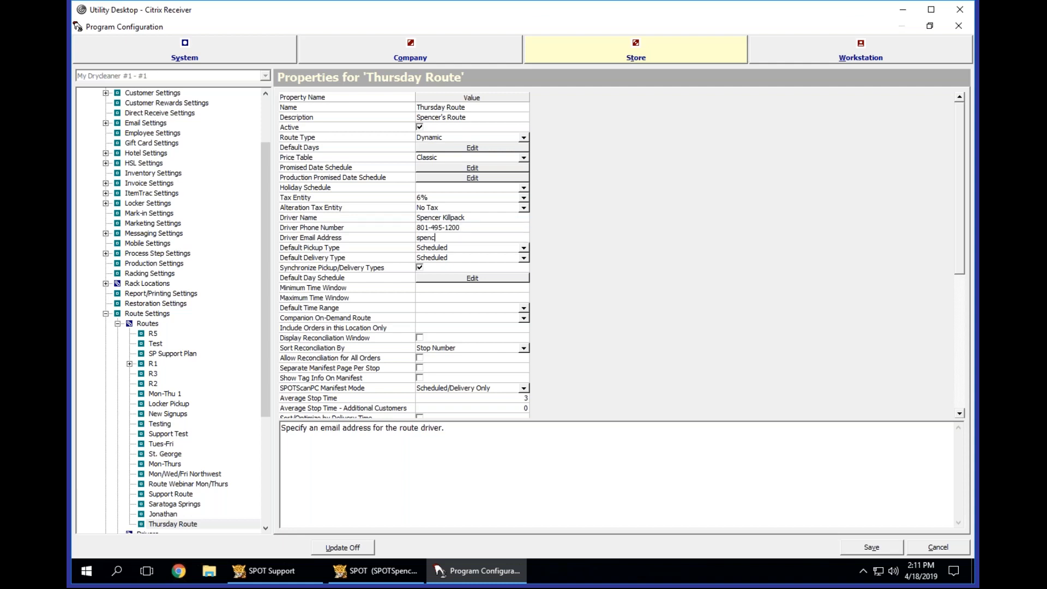
{"action": "key", "text": "Tab"}
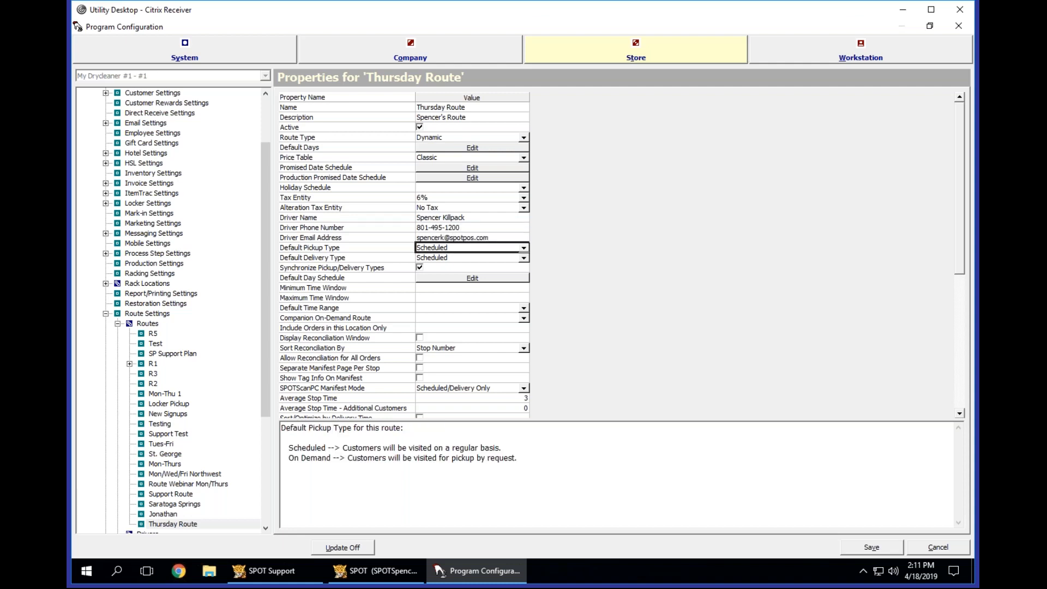
Review the driver name, phone number and email address entries of the Thursday Route.
{"action": "left_click", "coordinate": [467, 228]}
{"action": "left_click", "coordinate": [466, 217]}
{"action": "left_click", "coordinate": [462, 228]}
{"action": "left_click", "coordinate": [461, 238]}
{"action": "left_click", "coordinate": [462, 227]}
{"action": "left_click", "coordinate": [462, 219]}
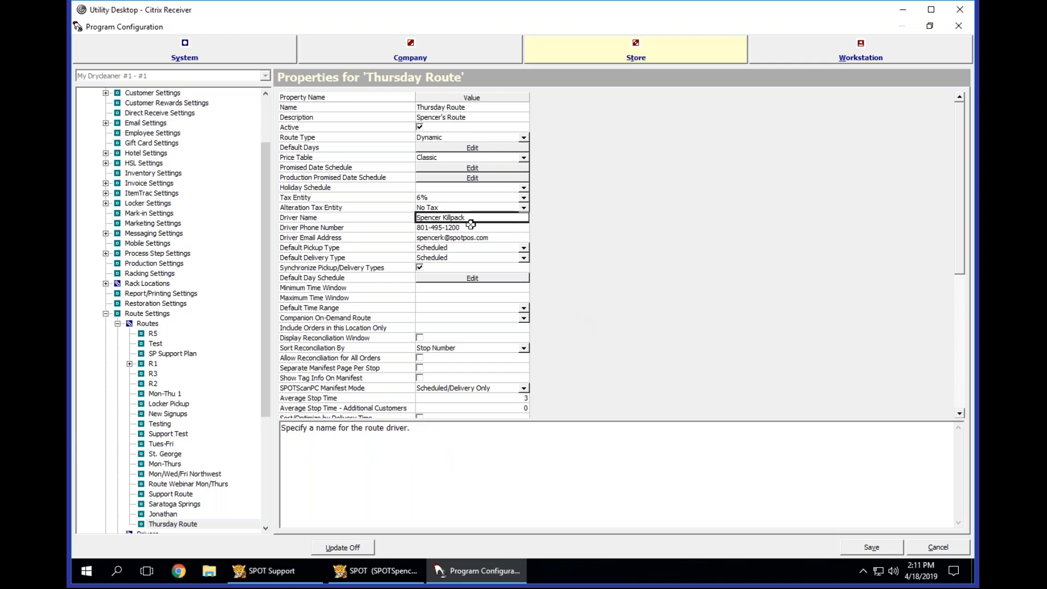
{"action": "left_click", "coordinate": [471, 226]}
{"action": "left_click", "coordinate": [504, 237]}
{"action": "left_click", "coordinate": [503, 228]}
{"action": "left_click", "coordinate": [503, 219]}
Examine the help descriptions of Default Pickup Type, Default Delivery Type and Maximum Time Window, and look over the remaining route properties.
{"action": "left_click", "coordinate": [453, 249]}
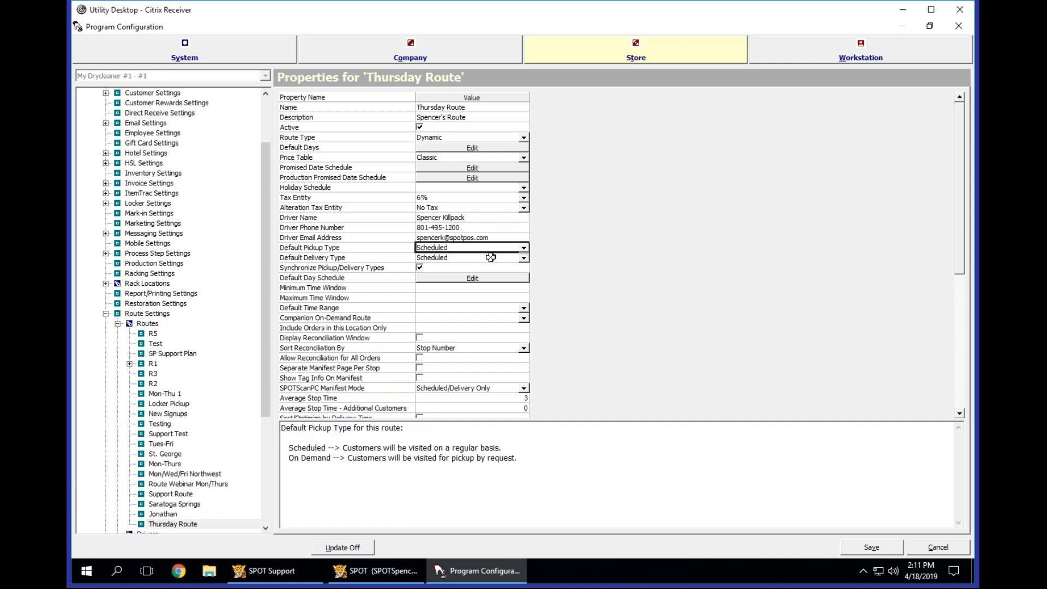
{"action": "left_click", "coordinate": [463, 260]}
{"action": "left_click", "coordinate": [465, 257]}
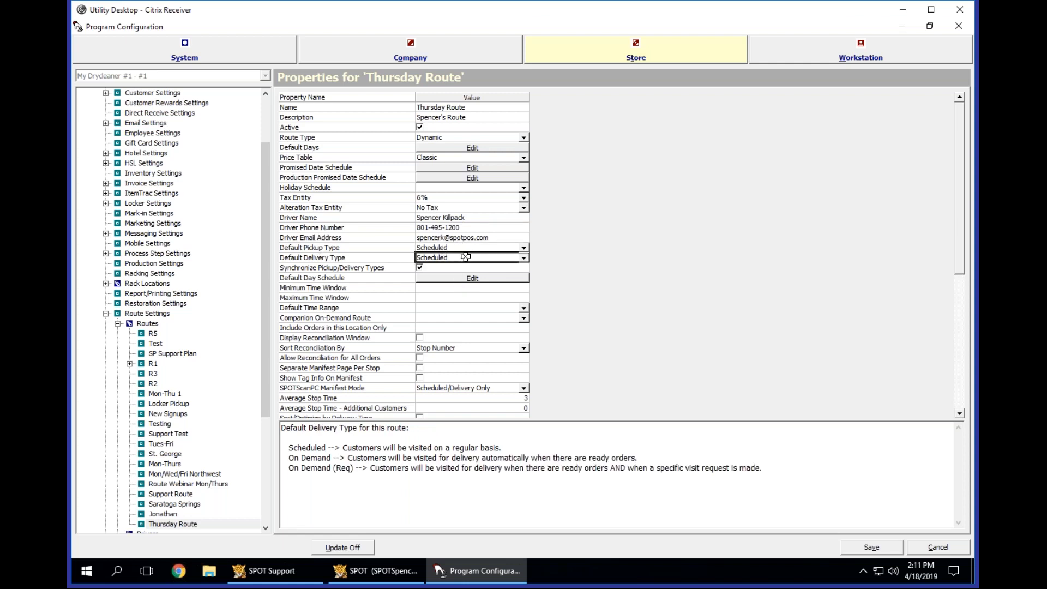
{"action": "left_click", "coordinate": [348, 297]}
{"action": "scroll", "coordinate": [348, 304], "scroll_direction": "down", "scroll_amount": 8}
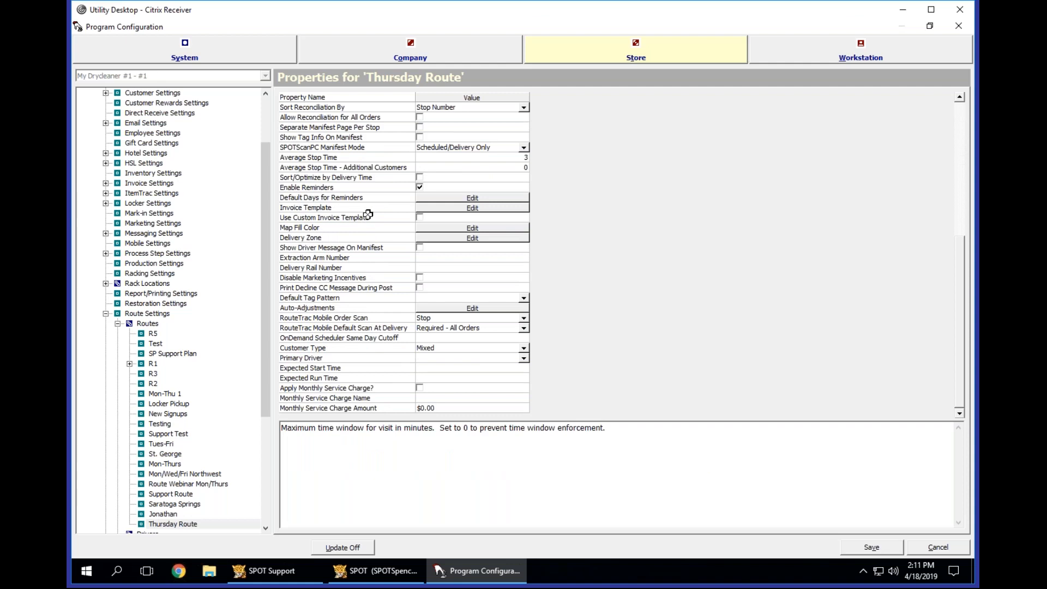
{"action": "scroll", "coordinate": [368, 216], "scroll_direction": "up", "scroll_amount": 8}
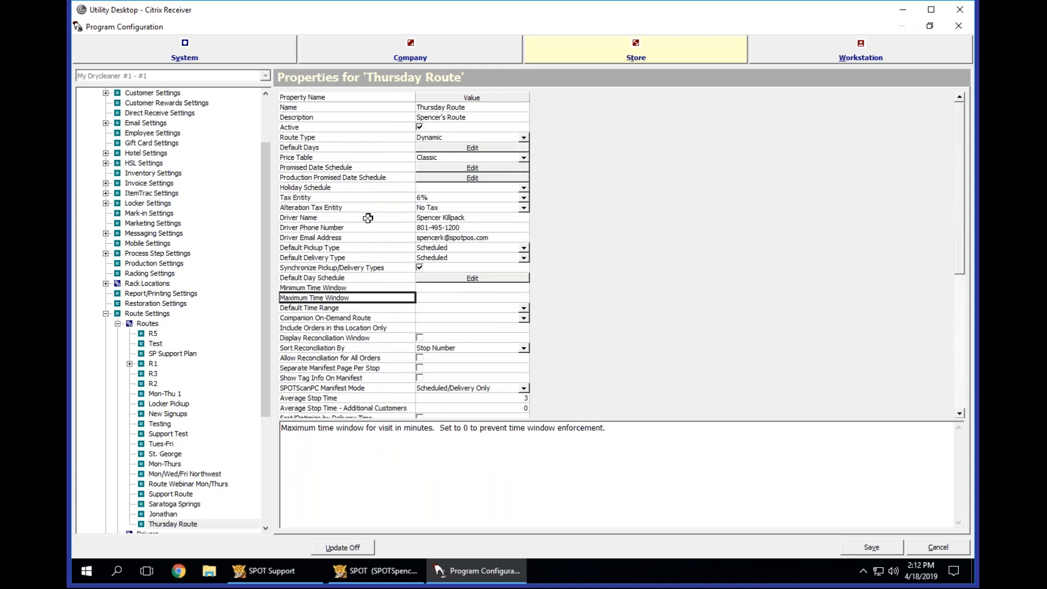
Recheck the Thursday Route's Name, Route Type and driver contact properties.
{"action": "left_click", "coordinate": [435, 107]}
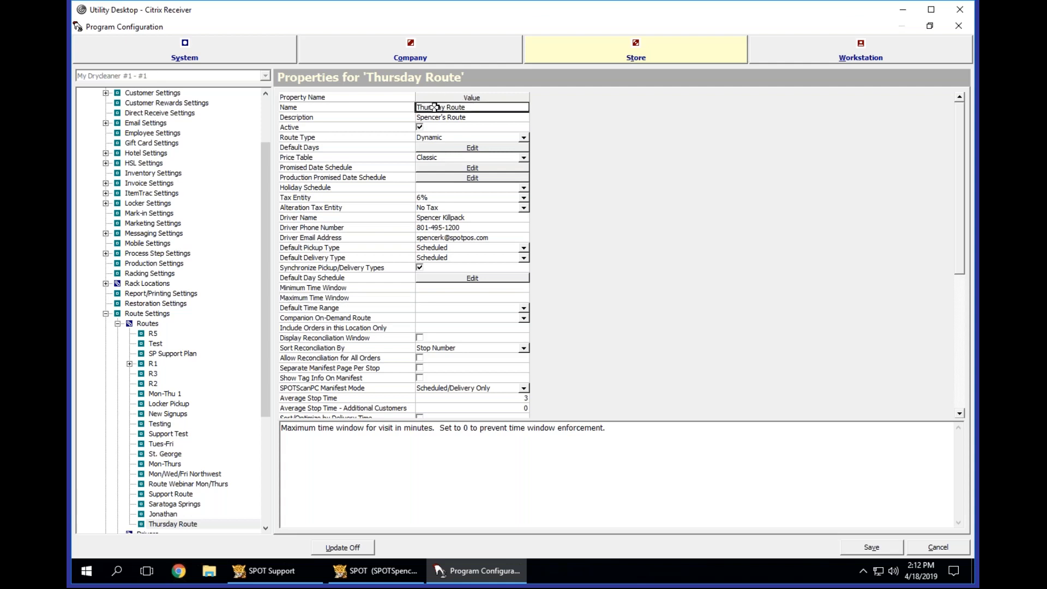
{"action": "left_click", "coordinate": [466, 136]}
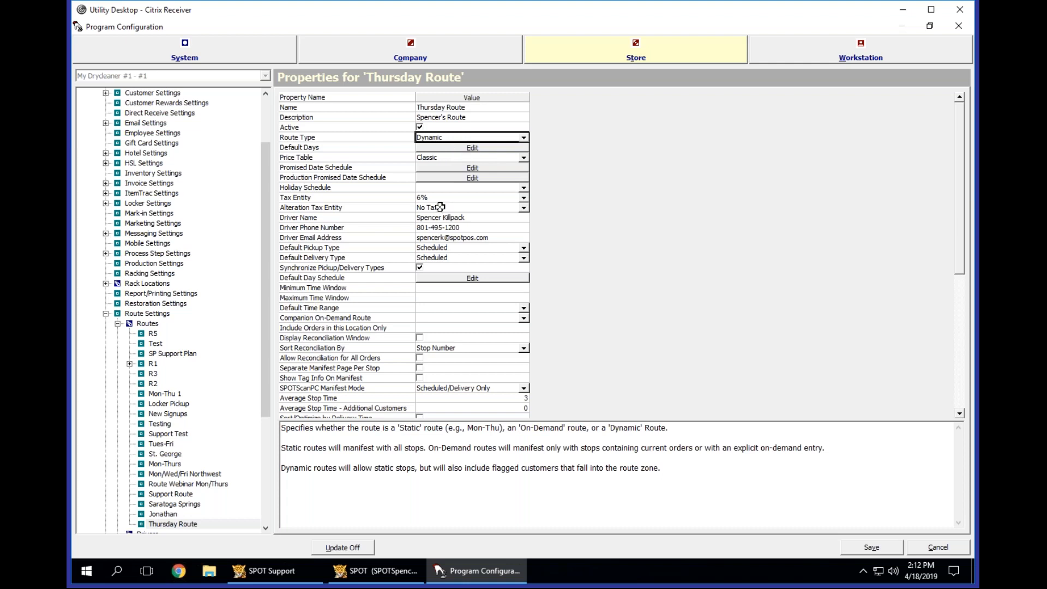
{"action": "mouse_move", "coordinate": [434, 238]}
{"action": "left_mouse_down"}
{"action": "mouse_move", "coordinate": [438, 211]}
{"action": "mouse_move", "coordinate": [450, 234]}
{"action": "left_mouse_up"}
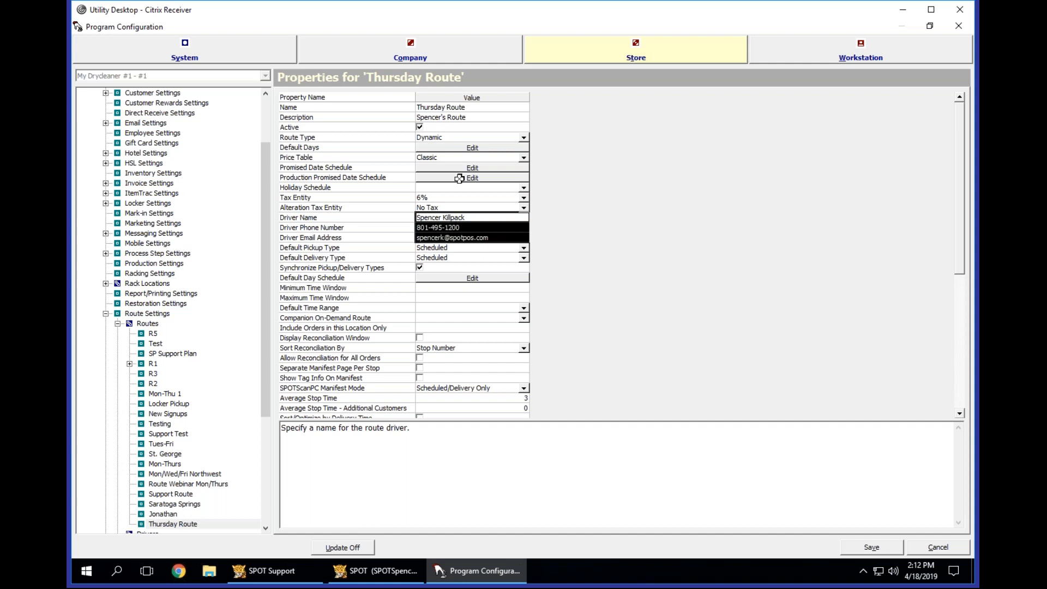
{"action": "left_click", "coordinate": [398, 218]}
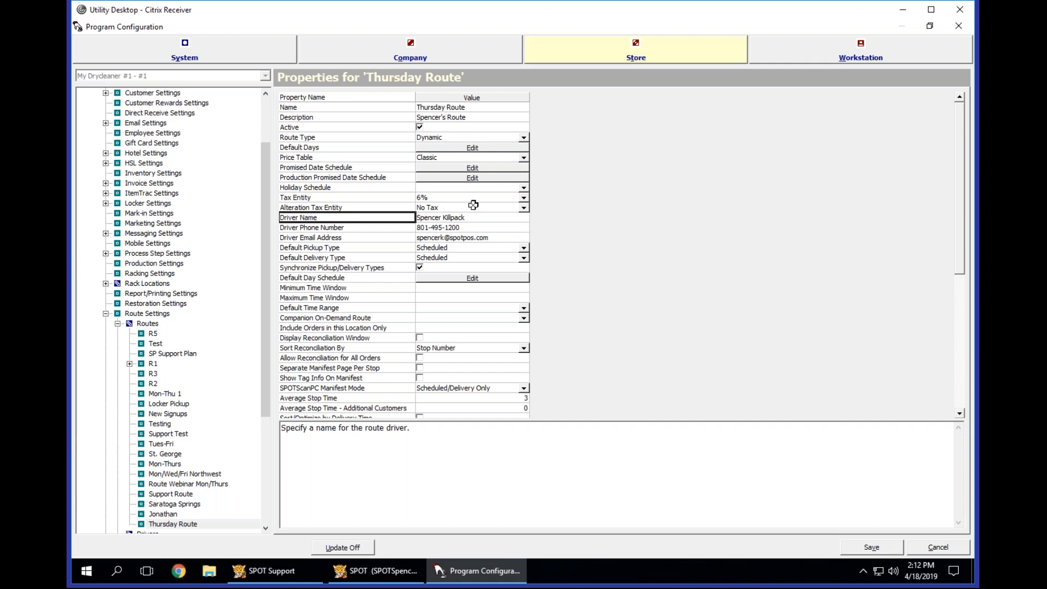
{"action": "left_click_drag", "start_coordinate": [459, 216], "coordinate": [458, 233]}
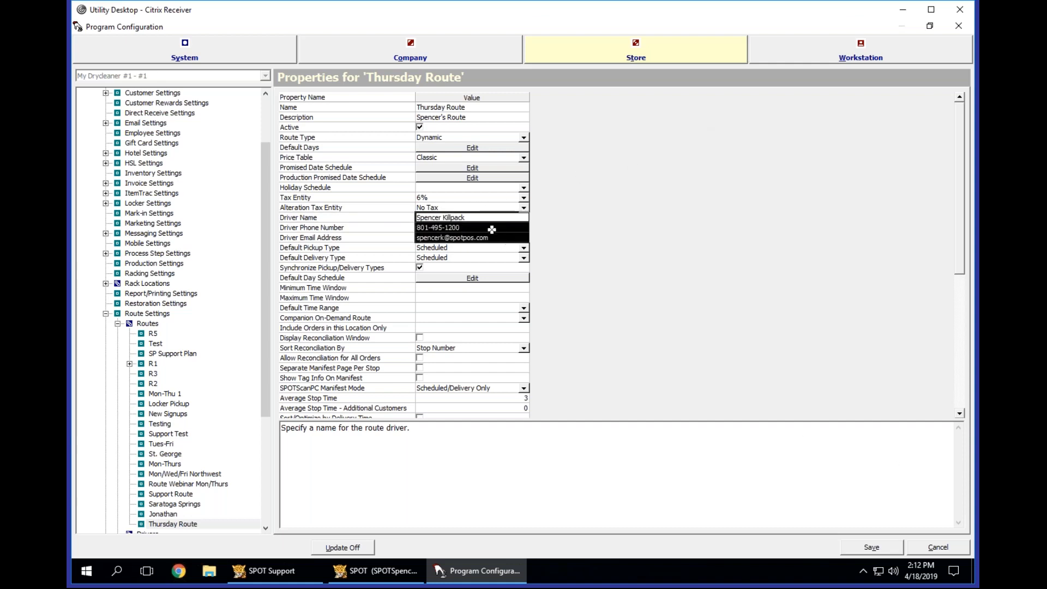
{"action": "left_click", "coordinate": [398, 218]}
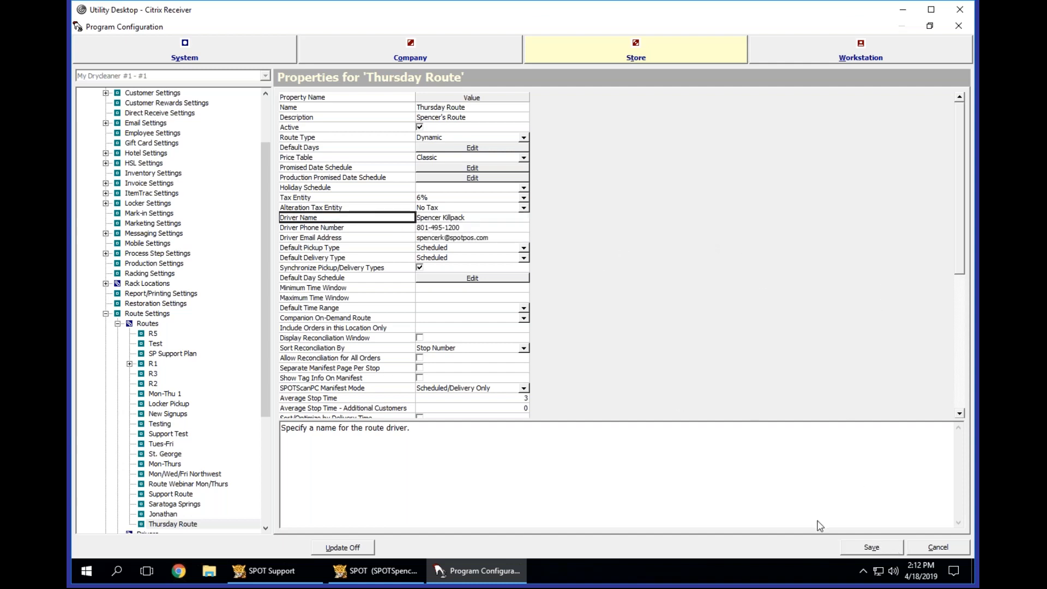
Show the list of all routes and move Thursday Route up to directly below SP Support Plan.
{"action": "left_click", "coordinate": [160, 525]}
{"action": "left_click", "coordinate": [148, 324]}
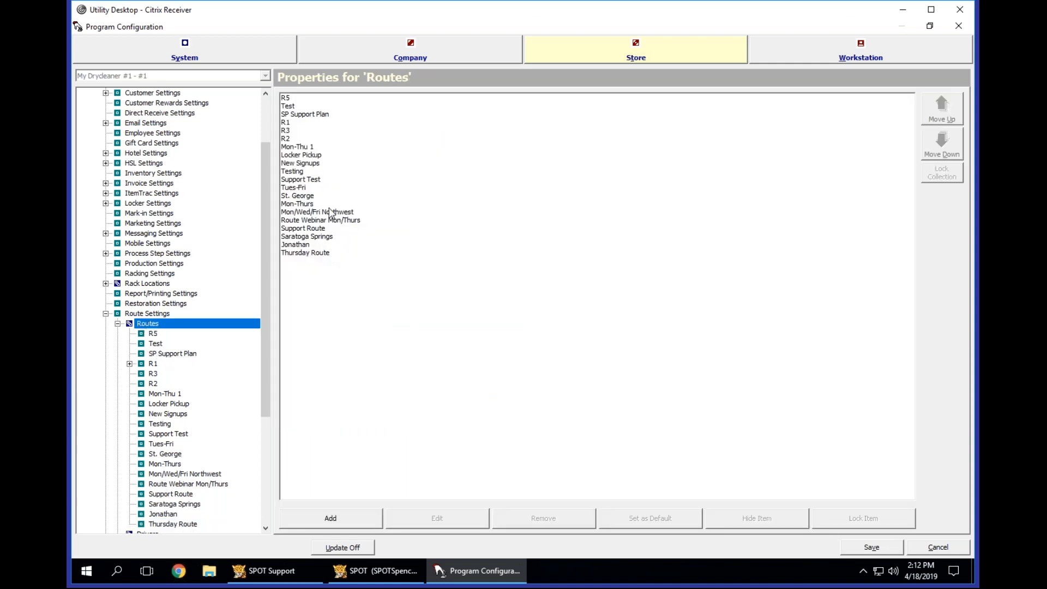
{"action": "left_click", "coordinate": [320, 254]}
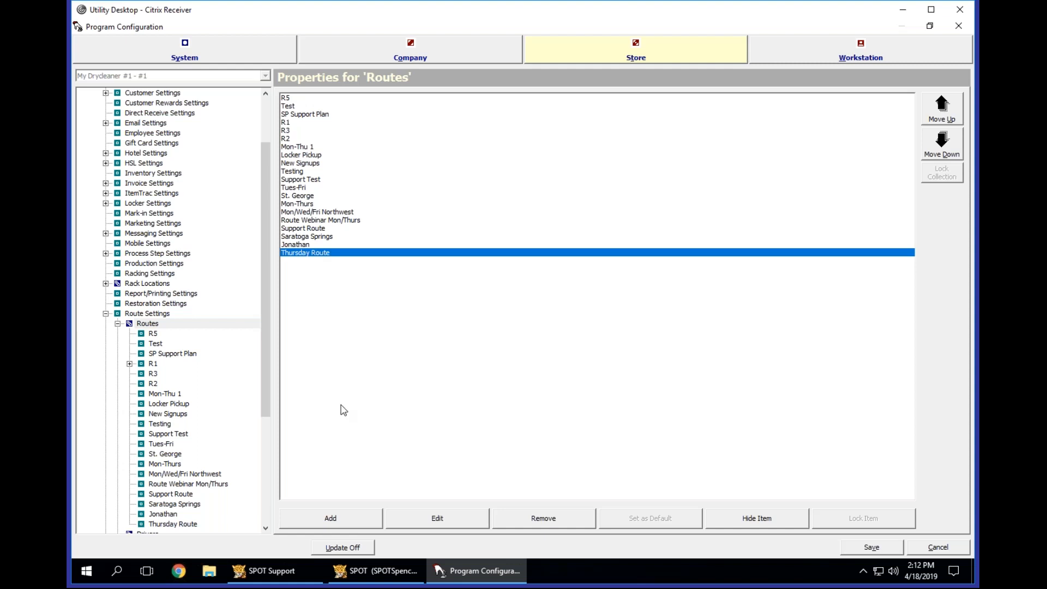
{"action": "left_click", "coordinate": [134, 325]}
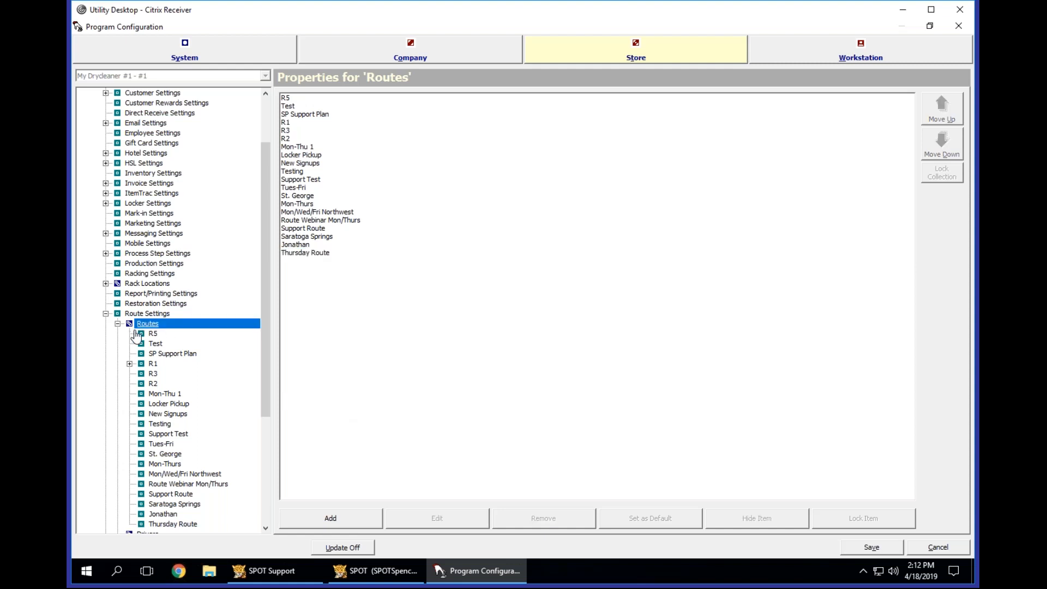
{"action": "left_click", "coordinate": [322, 253]}
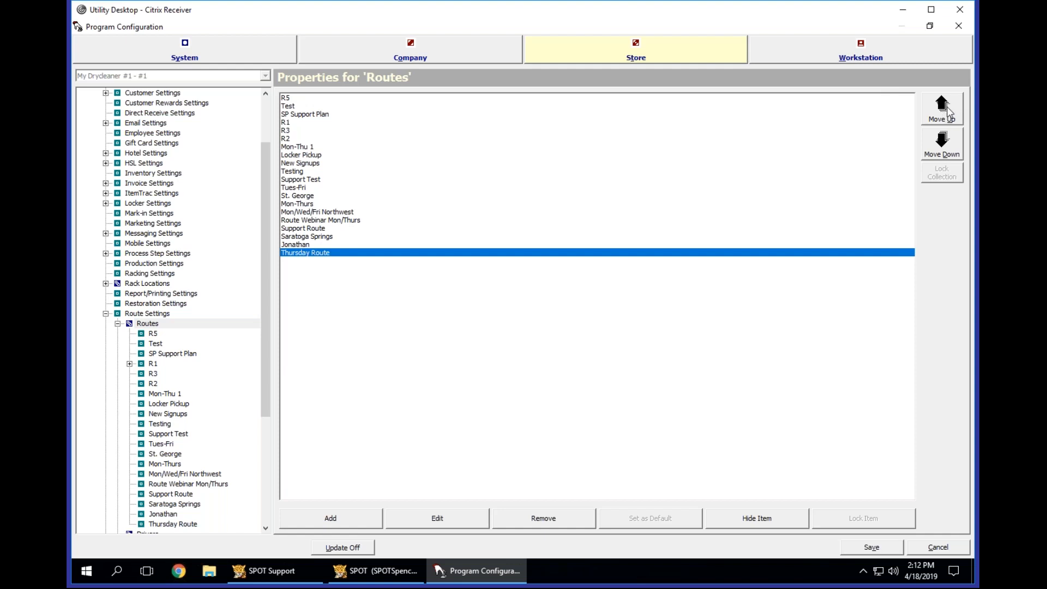
{"action": "left_click", "coordinate": [947, 113]}
{"action": "left_click", "coordinate": [947, 113]}
{"action": "left_click", "coordinate": [947, 113]}
{"action": "left_click", "coordinate": [947, 113]}
{"action": "left_click", "coordinate": [947, 112]}
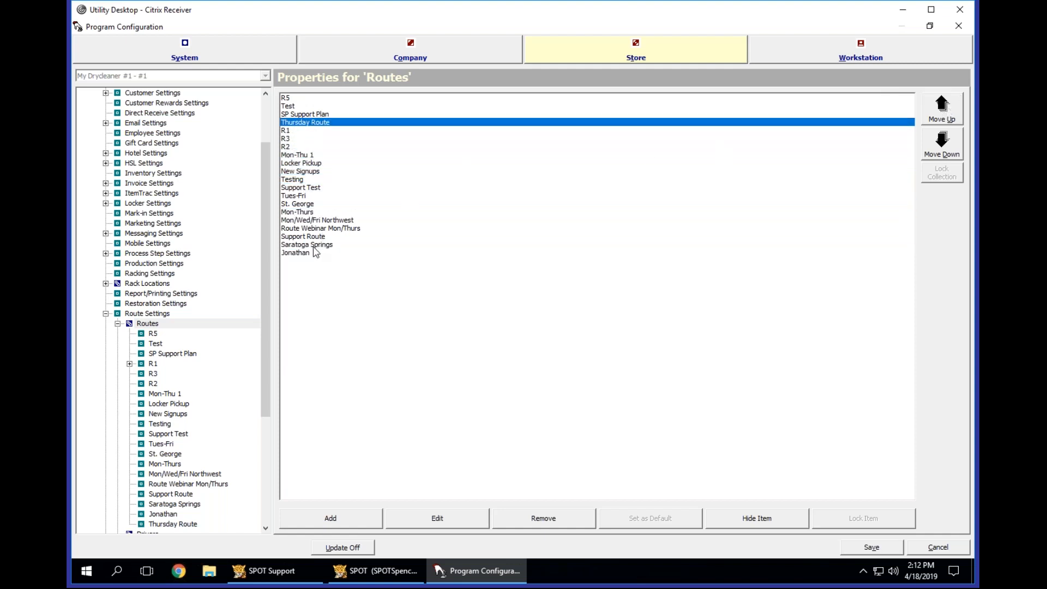
Reorder the end of the routes list so its last route sits directly below Route Webinar Mon/Thurs.
{"action": "left_click_drag", "start_coordinate": [313, 247], "coordinate": [388, 257]}
{"action": "left_click_drag", "start_coordinate": [320, 236], "coordinate": [361, 209]}
Move Thursday Route up to second place, directly below R5, and save the configuration.
{"action": "left_click", "coordinate": [299, 123]}
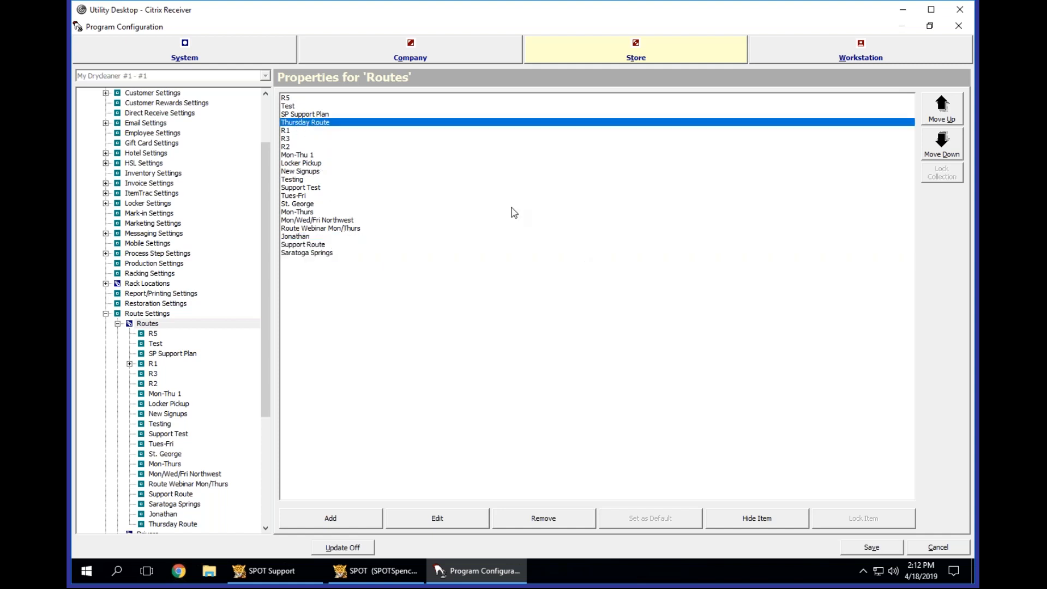
{"action": "left_click", "coordinate": [945, 106]}
{"action": "left_click", "coordinate": [945, 107]}
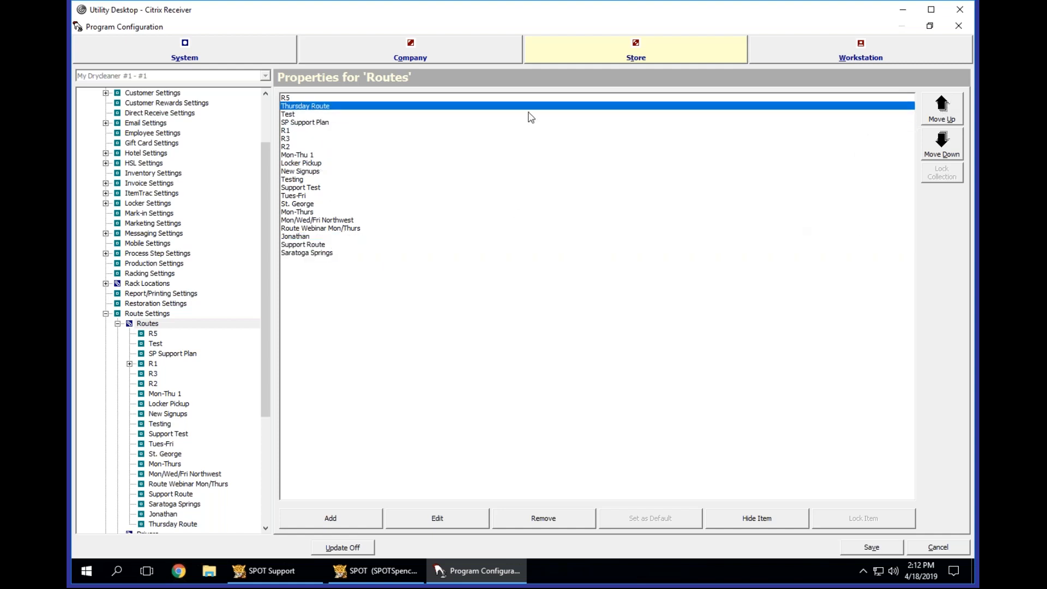
{"action": "left_click", "coordinate": [849, 552]}
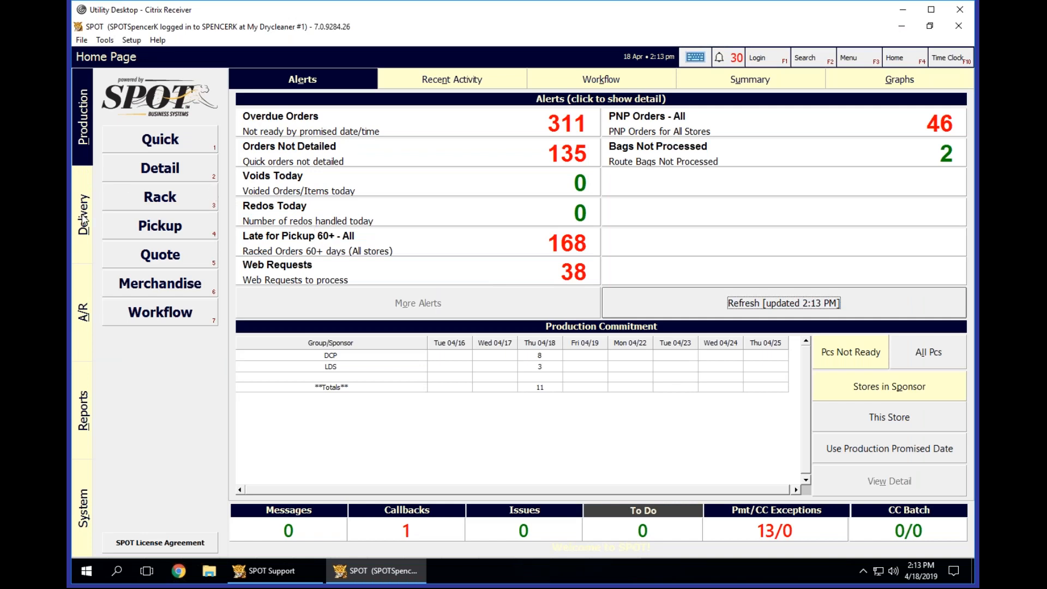
Open the Thursday Route from the delivery routes, entering the employee PIN when asked.
{"action": "left_click", "coordinate": [83, 223]}
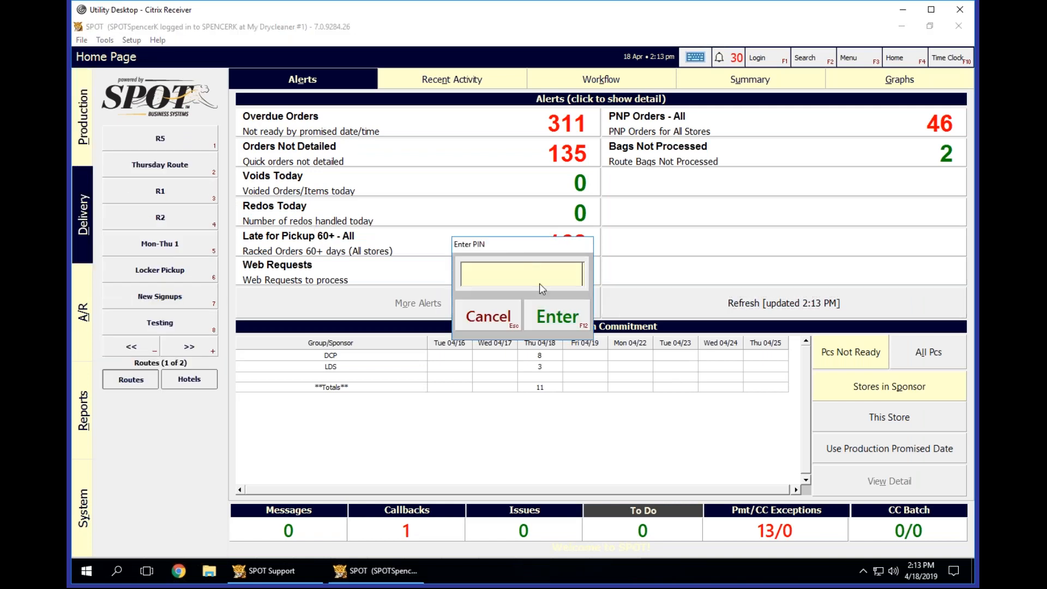
{"action": "type", "text": "**********"}
{"action": "key", "text": "Return"}
{"action": "left_click", "coordinate": [147, 169]}
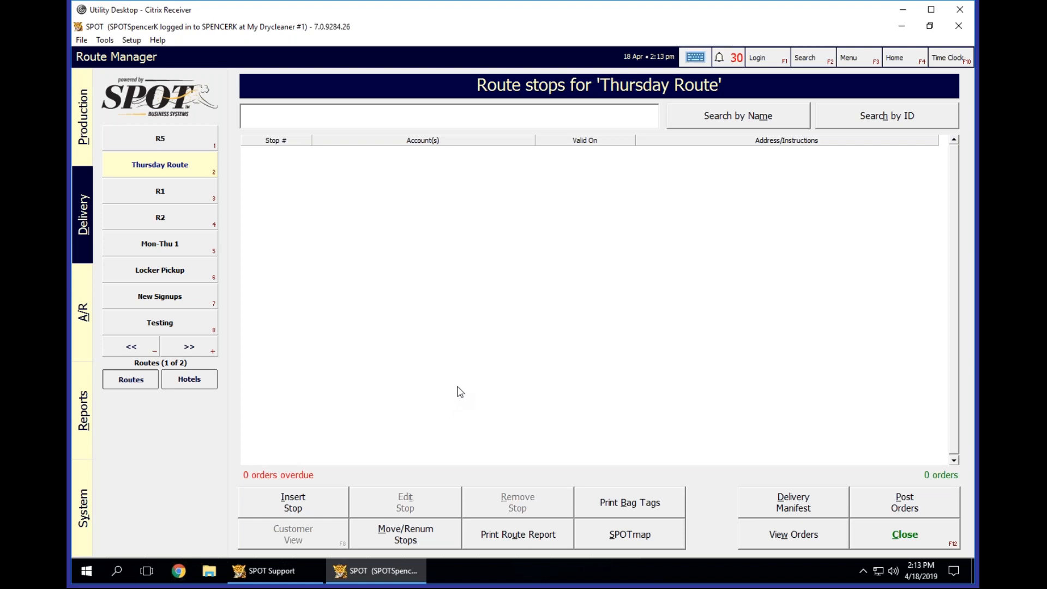
Start inserting a stop on Thursday Route and add a new customer named "Thursday, Stop 1".
{"action": "left_click", "coordinate": [300, 505]}
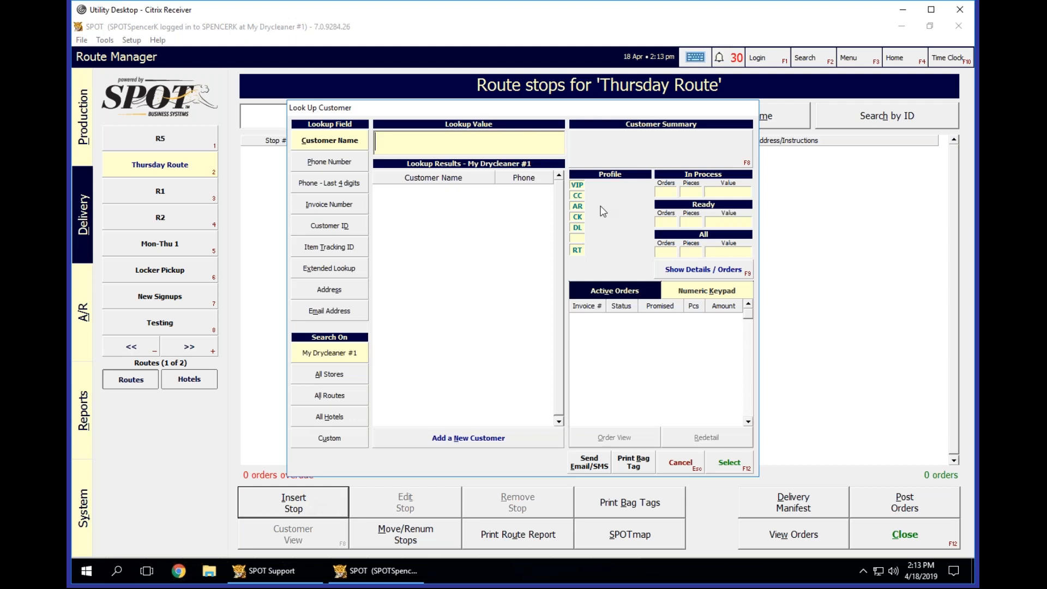
{"action": "type", "text": "THURSDAY"}
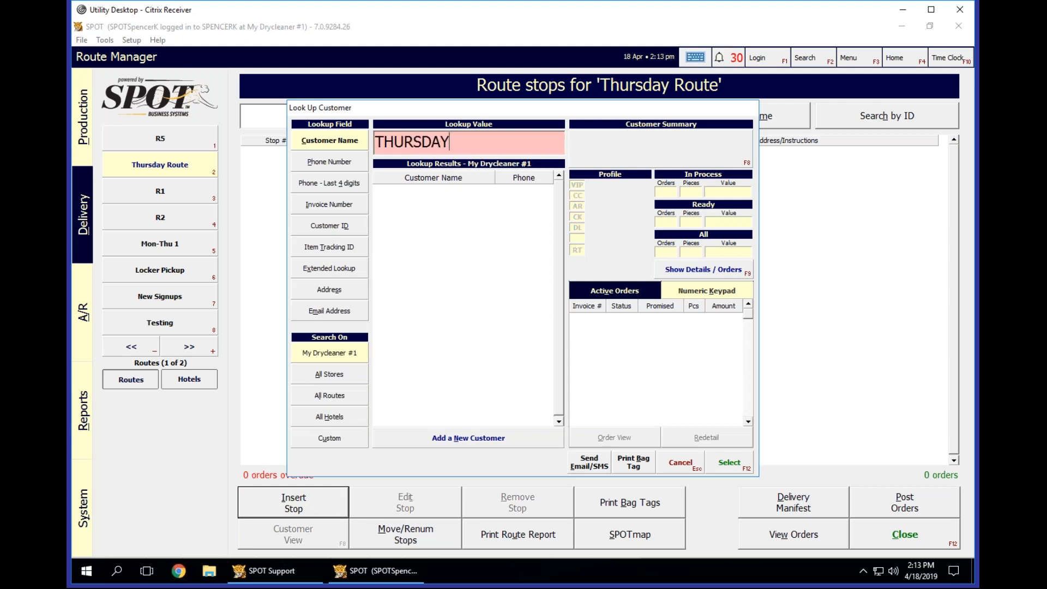
{"action": "type", "text": ", STOP 1"}
{"action": "left_click", "coordinate": [456, 443]}
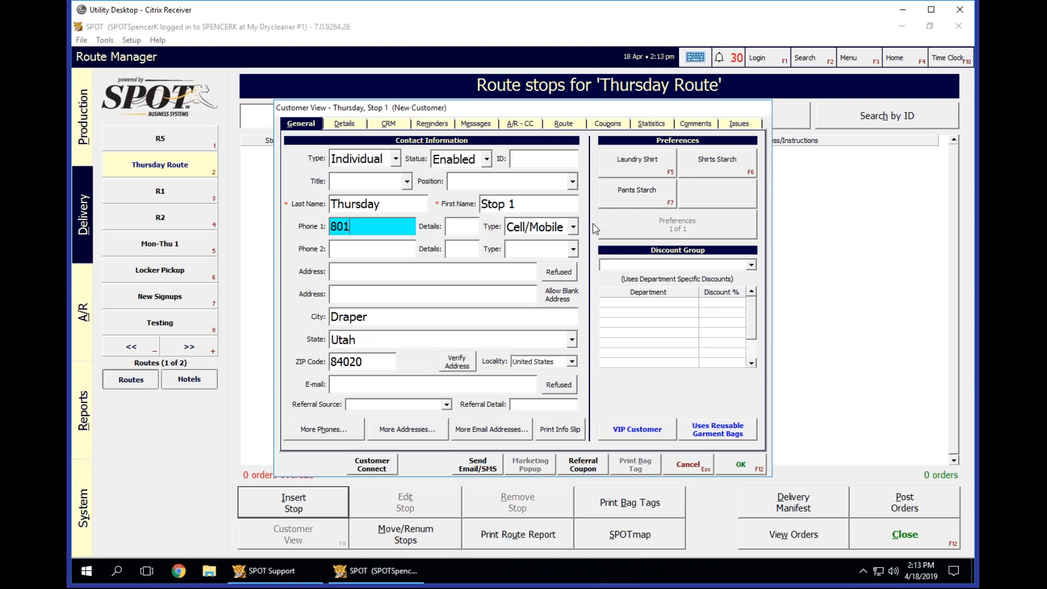
Fill in the new customer's primary phone number.
{"action": "key", "text": "Tab"}
{"action": "key", "text": "Return"}
{"action": "key", "text": "BackSpace"}
{"action": "key", "text": "BackSpace"}
{"action": "key", "text": "BackSpace"}
{"action": "key", "text": "Tab"}
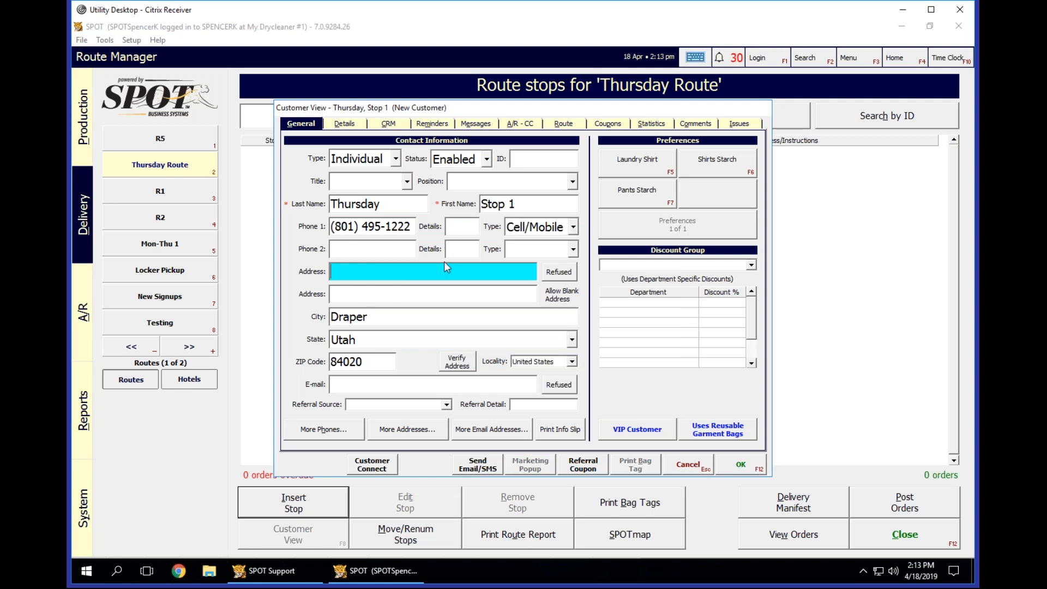
Fill in the new customer's street address, ZIP code and city.
{"action": "key", "text": "Tab"}
{"action": "key", "text": "Tab"}
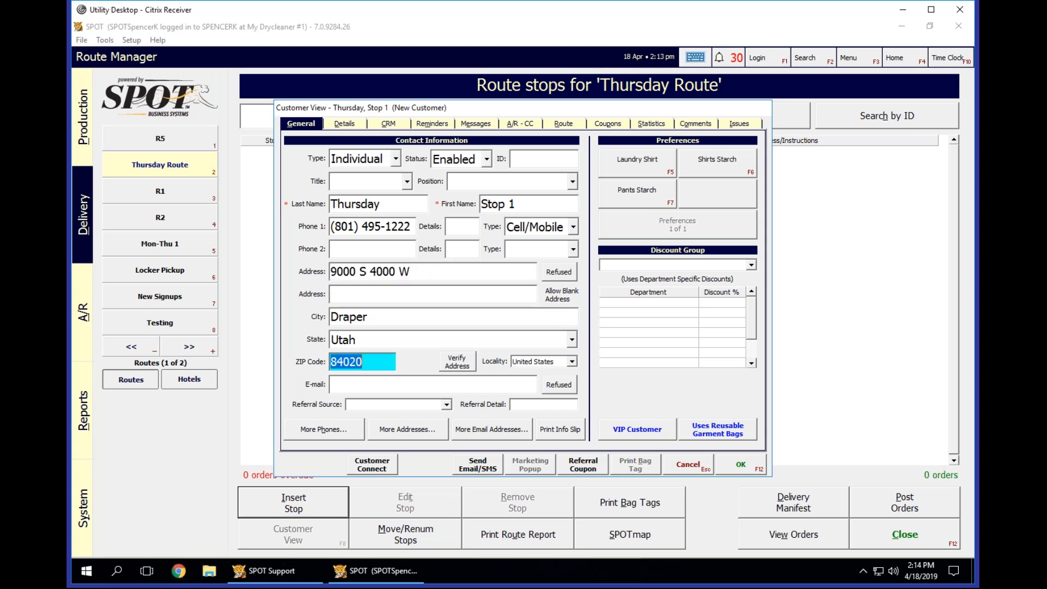
{"action": "type", "text": "840"}
{"action": "key", "text": "Tab"}
{"action": "type", "text": "West Jordan"}
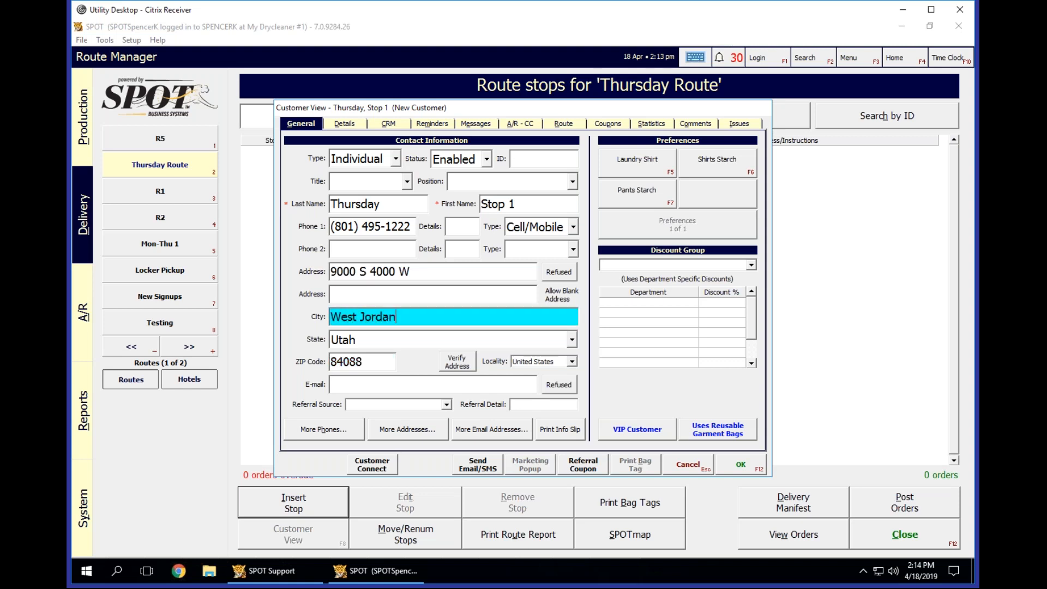
{"action": "key", "text": "Tab"}
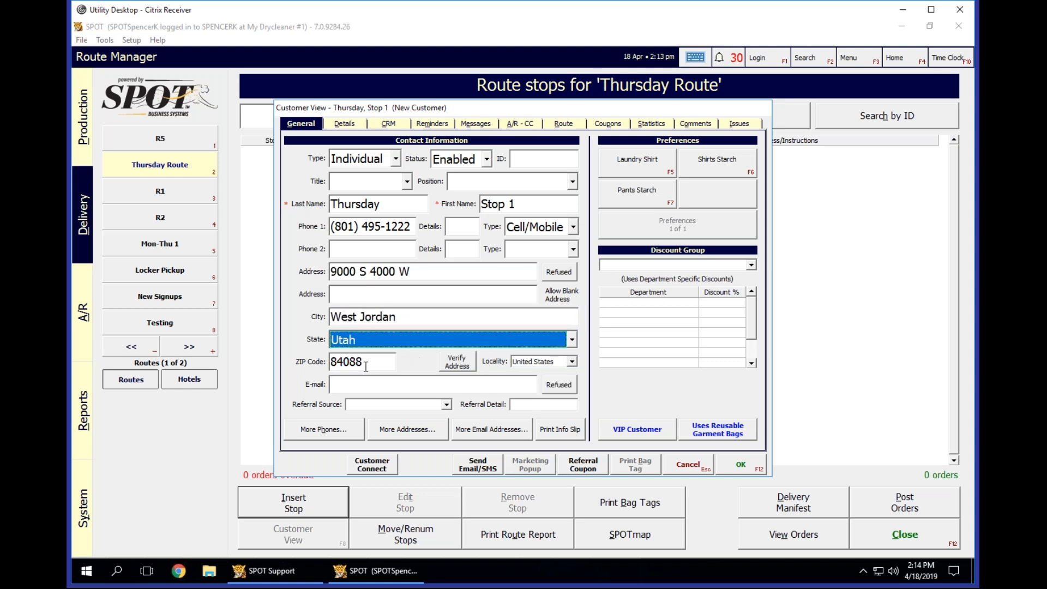
{"action": "key", "text": "Tab"}
{"action": "key", "text": "Tab"}
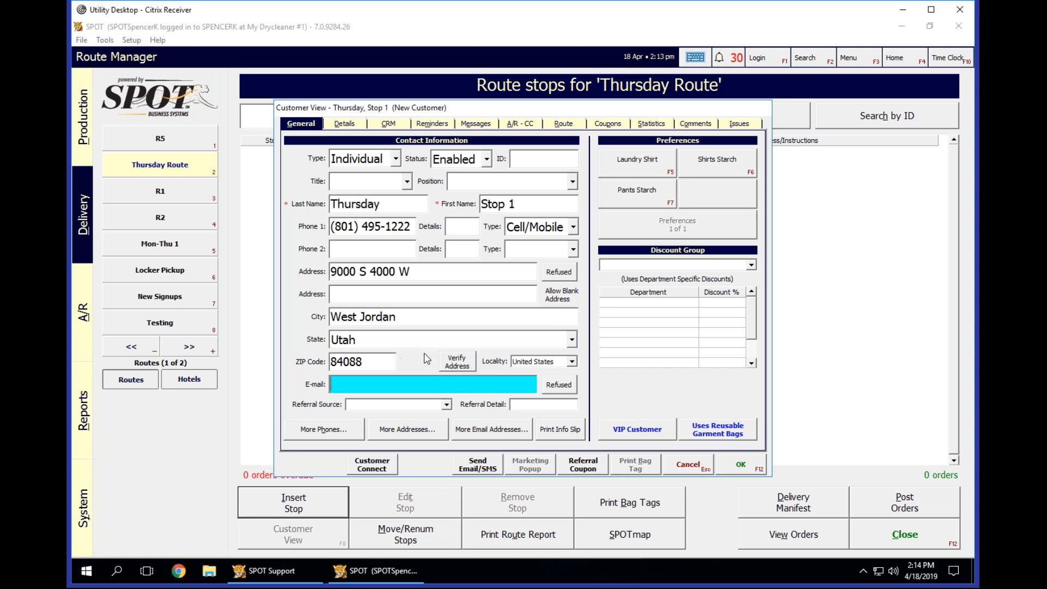
Verify the new customer's address and save the customer without printing the information for review.
{"action": "left_click", "coordinate": [467, 364]}
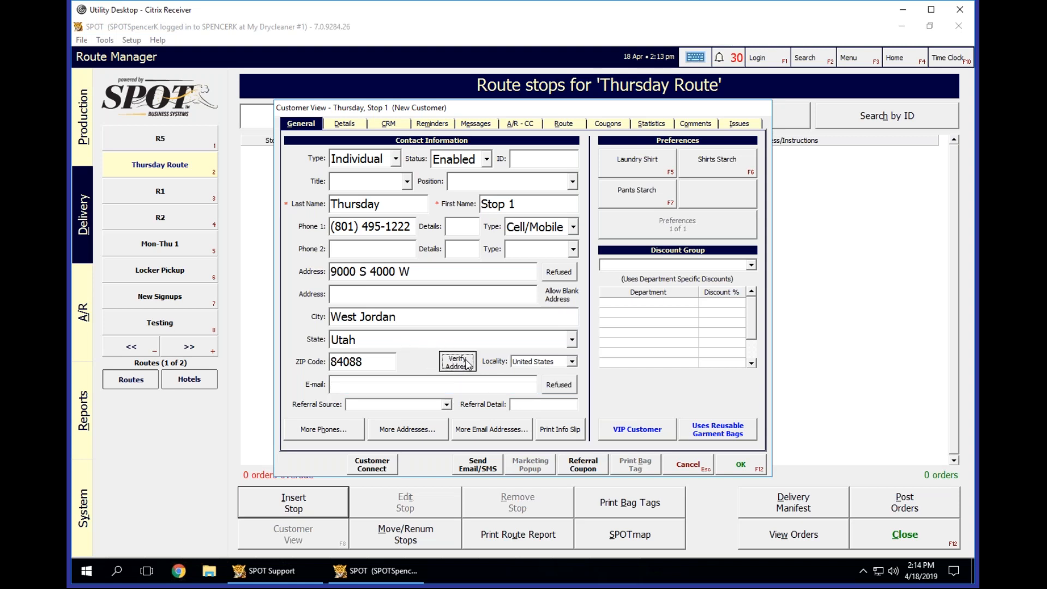
{"action": "left_click", "coordinate": [632, 255]}
{"action": "left_click", "coordinate": [411, 384]}
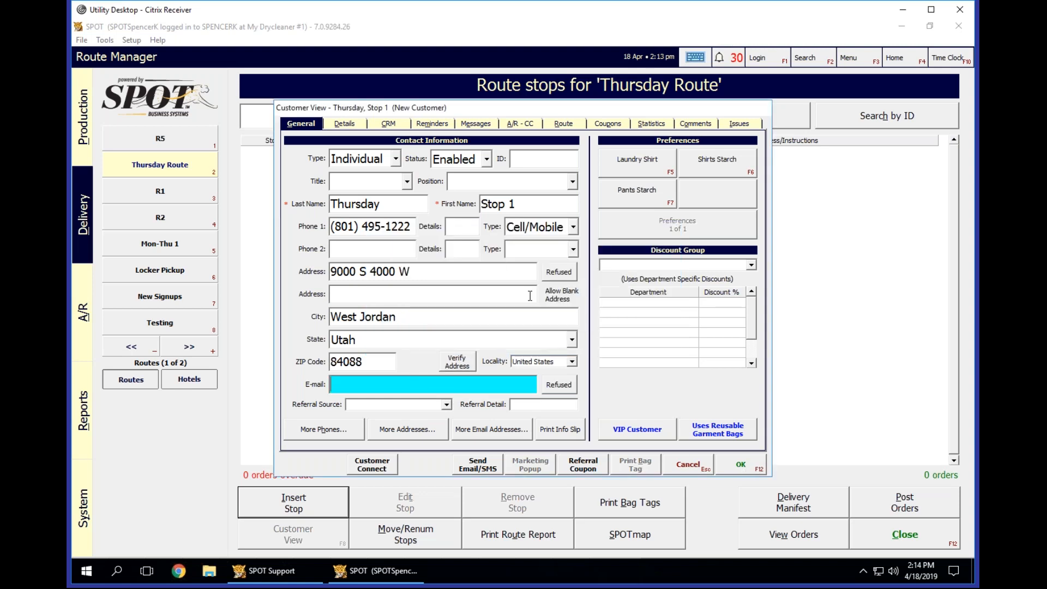
{"action": "left_click", "coordinate": [744, 466]}
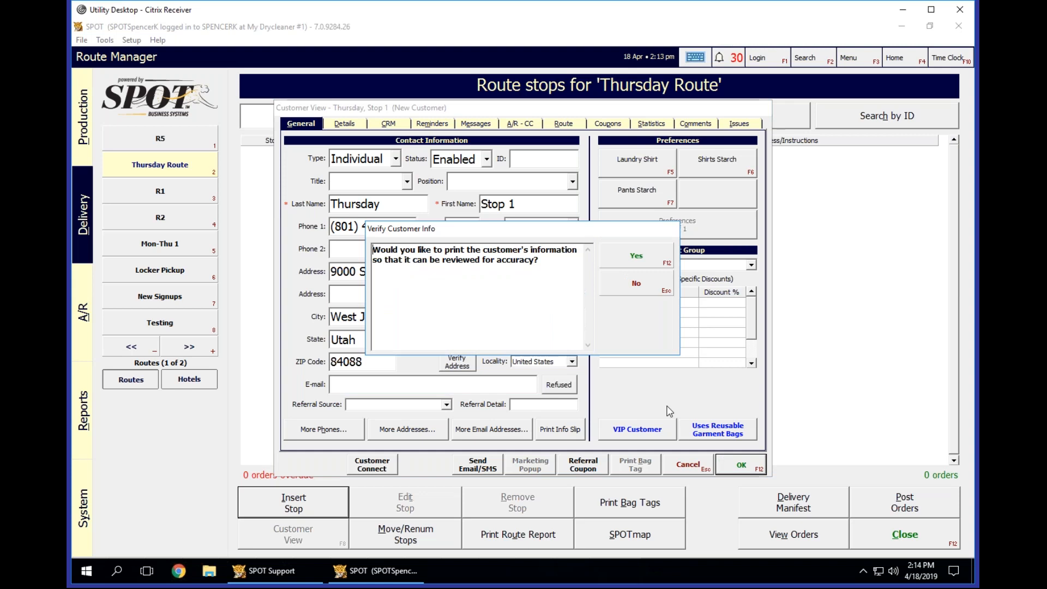
{"action": "left_click", "coordinate": [636, 284]}
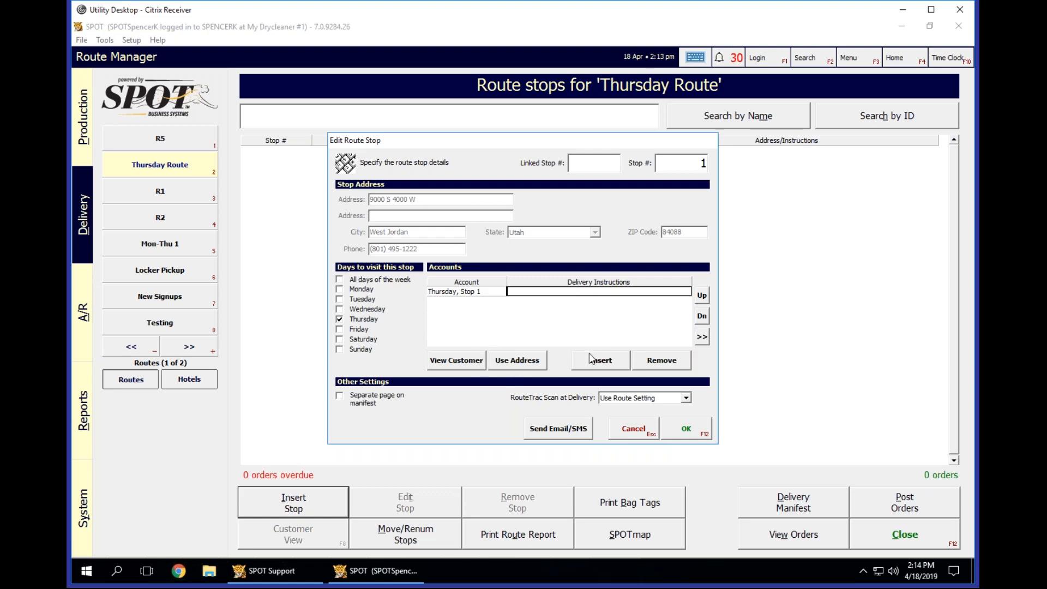
Try to add an existing customer with a St. George address as a second account on stop 1.
{"action": "left_click", "coordinate": [461, 288]}
{"action": "left_click", "coordinate": [566, 292]}
{"action": "left_click", "coordinate": [591, 362]}
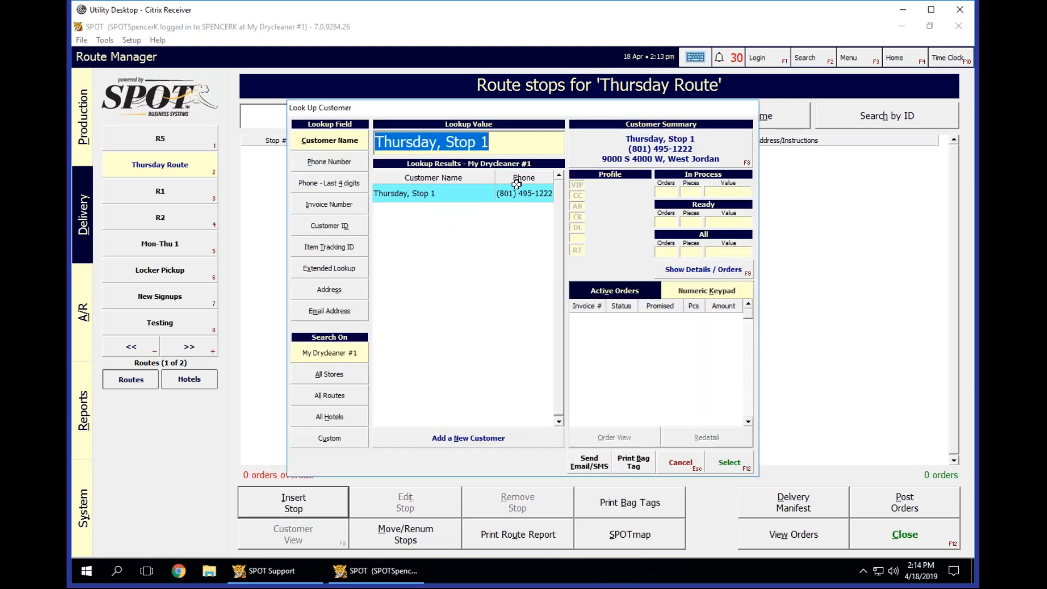
{"action": "type", "text": "KILLPACK"}
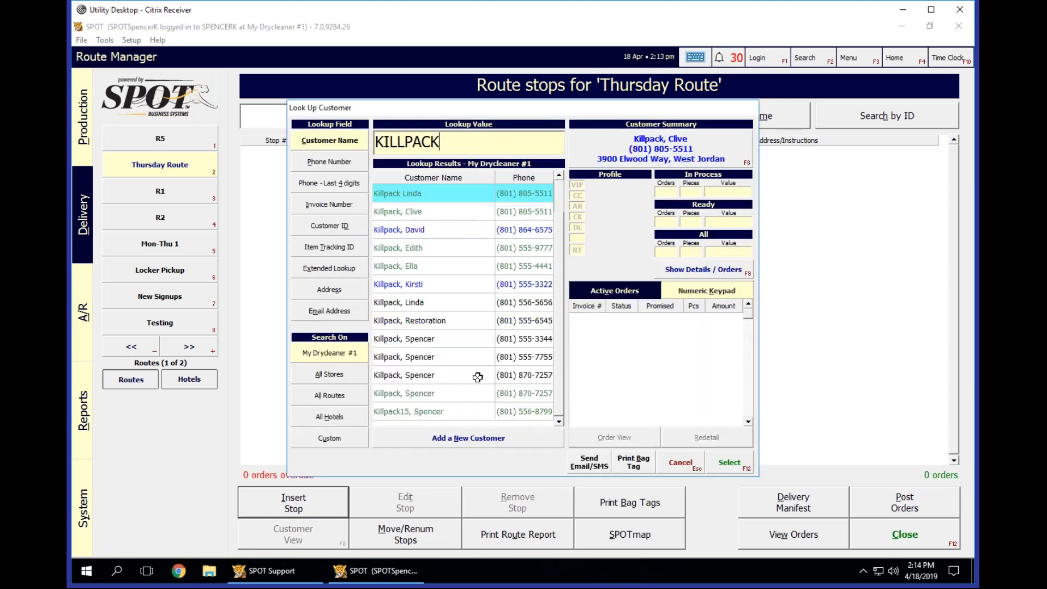
{"action": "left_click", "coordinate": [445, 340]}
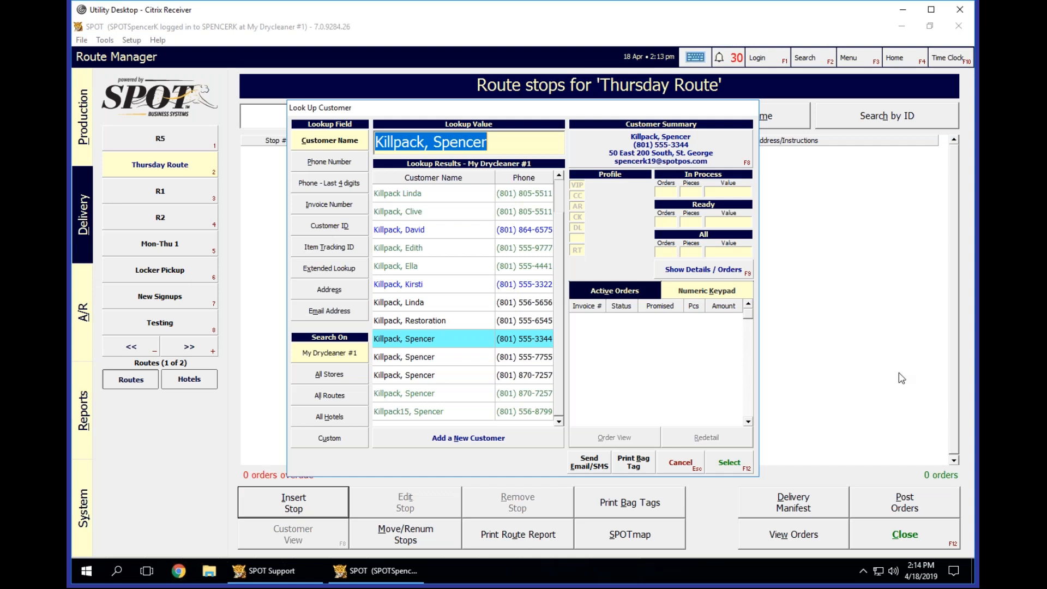
{"action": "left_click", "coordinate": [738, 464]}
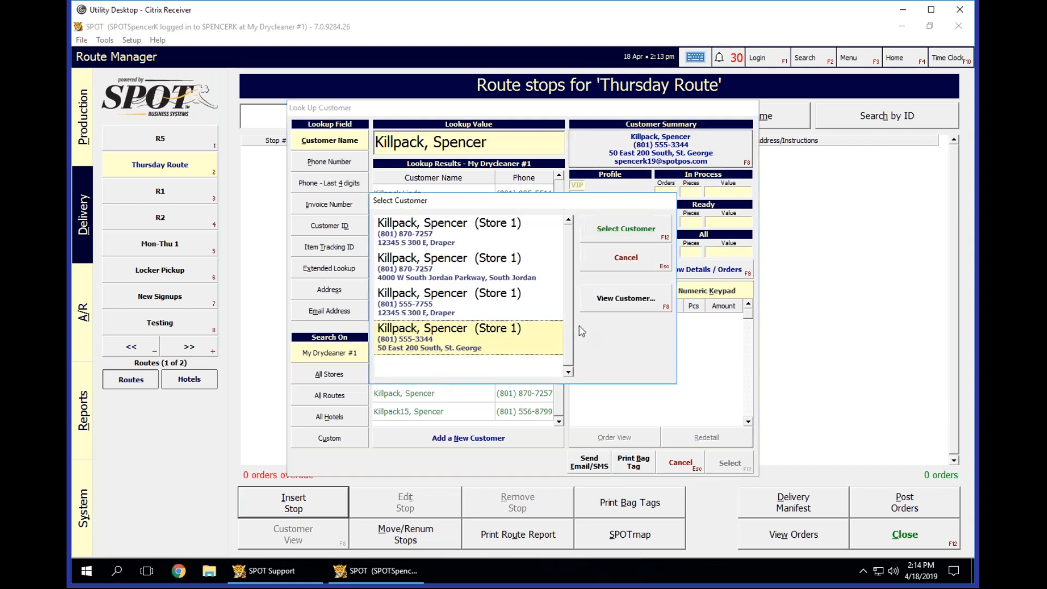
{"action": "left_click", "coordinate": [642, 225]}
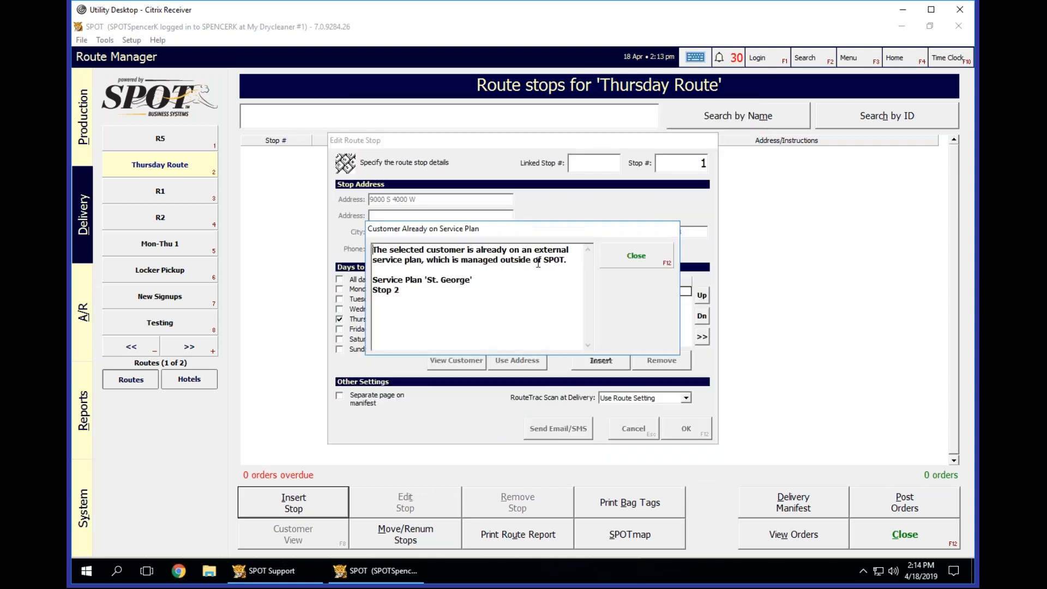
{"action": "left_click", "coordinate": [658, 246]}
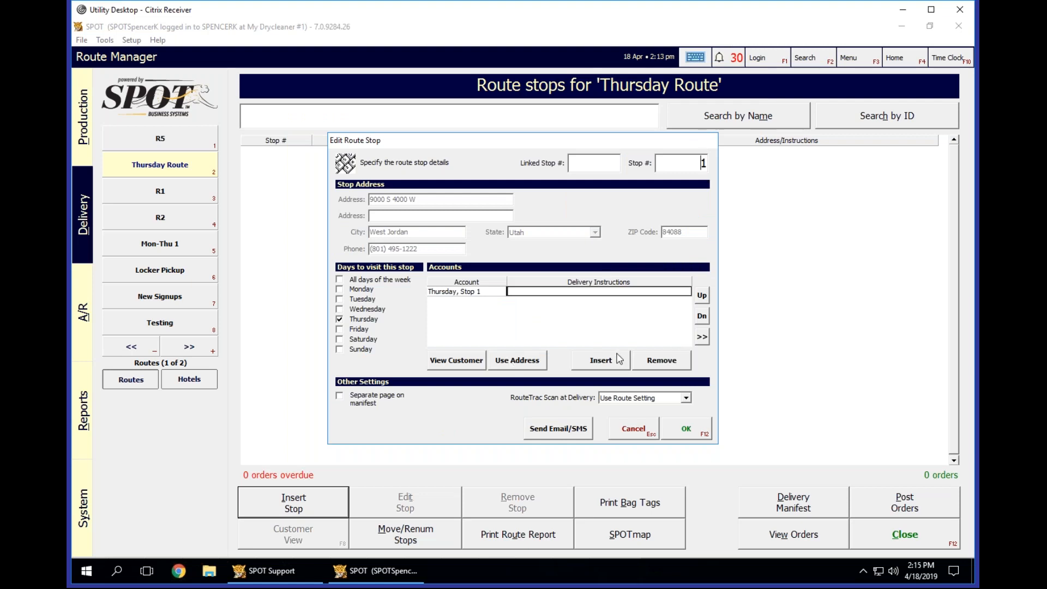
Add the existing customer with the same name and a Draper address as the second account on stop 1.
{"action": "left_click", "coordinate": [617, 359]}
{"action": "left_click", "coordinate": [439, 300]}
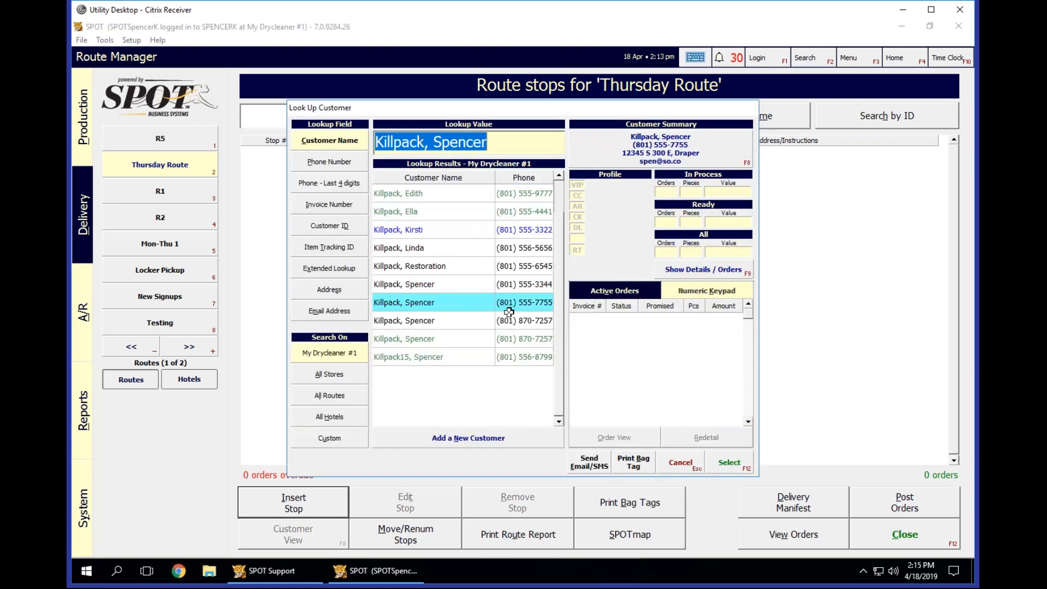
{"action": "left_click", "coordinate": [724, 464]}
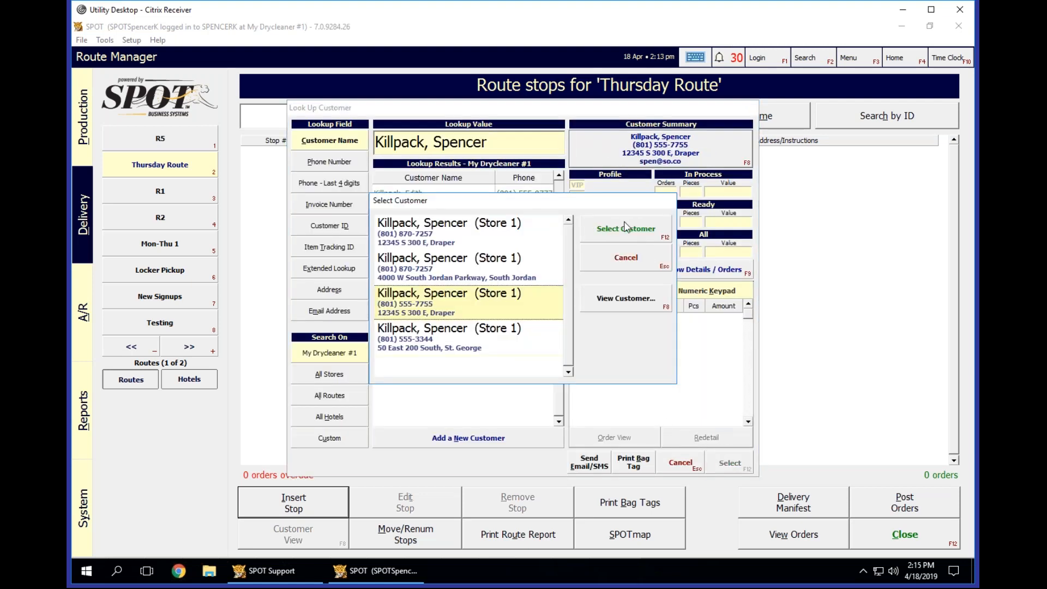
{"action": "left_click", "coordinate": [626, 227]}
{"action": "left_click", "coordinate": [633, 283]}
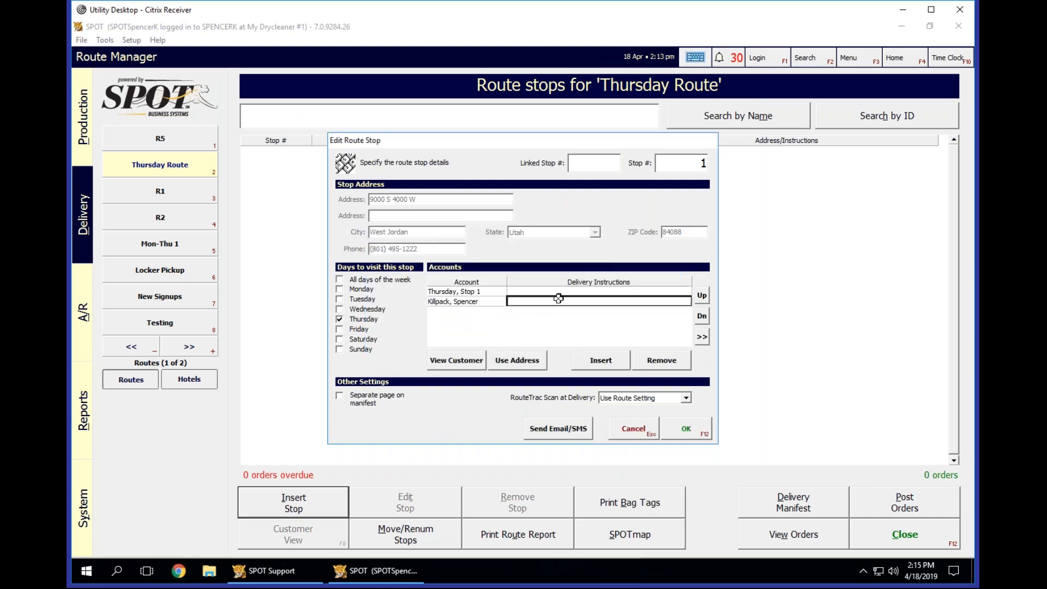
Enter a gate code as the first account's delivery instructions and "Deliver to back door" for the second account.
{"action": "left_click", "coordinate": [471, 292]}
{"action": "left_click", "coordinate": [551, 288]}
{"action": "left_click", "coordinate": [474, 297]}
{"action": "left_click", "coordinate": [539, 290]}
{"action": "left_click", "coordinate": [563, 301]}
{"action": "left_click", "coordinate": [568, 291]}
{"action": "type", "text": "Gate code 0221"}
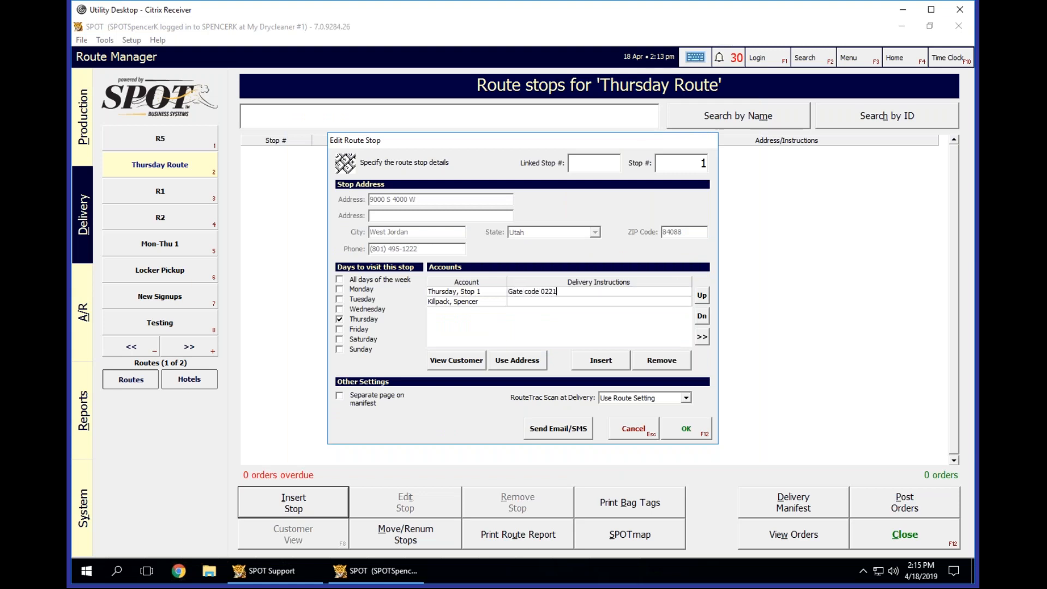
{"action": "left_click", "coordinate": [540, 301]}
{"action": "type", "text": "Deliver to back door"}
{"action": "left_click", "coordinate": [551, 292]}
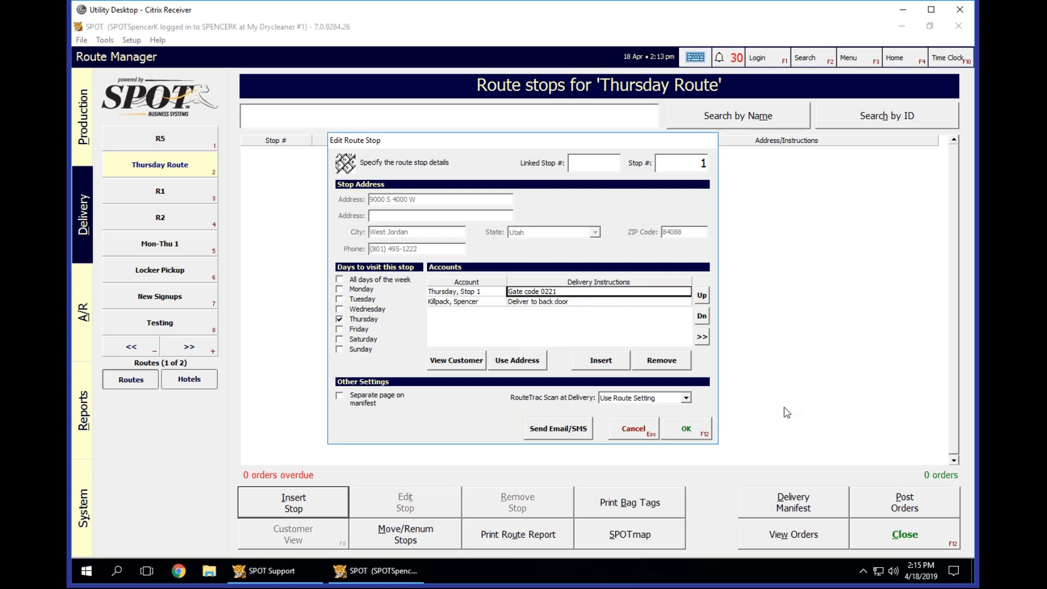
Save stop 1 without resolving the best-practice issues, leaving the second customer's existing orders as counter orders.
{"action": "left_click", "coordinate": [492, 293]}
{"action": "left_click", "coordinate": [538, 294]}
{"action": "left_click", "coordinate": [486, 293]}
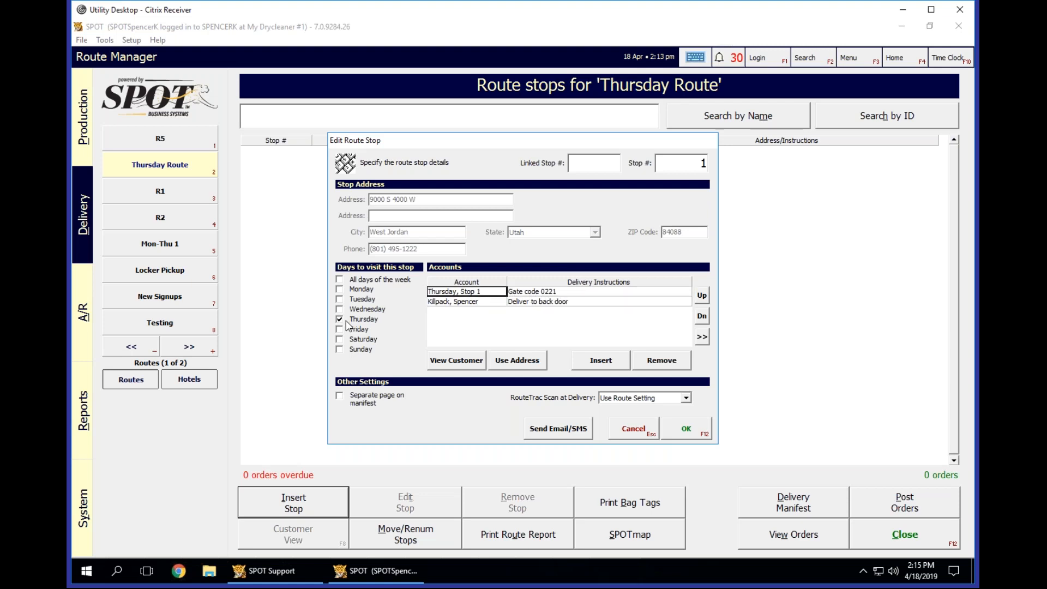
{"action": "left_click", "coordinate": [688, 432]}
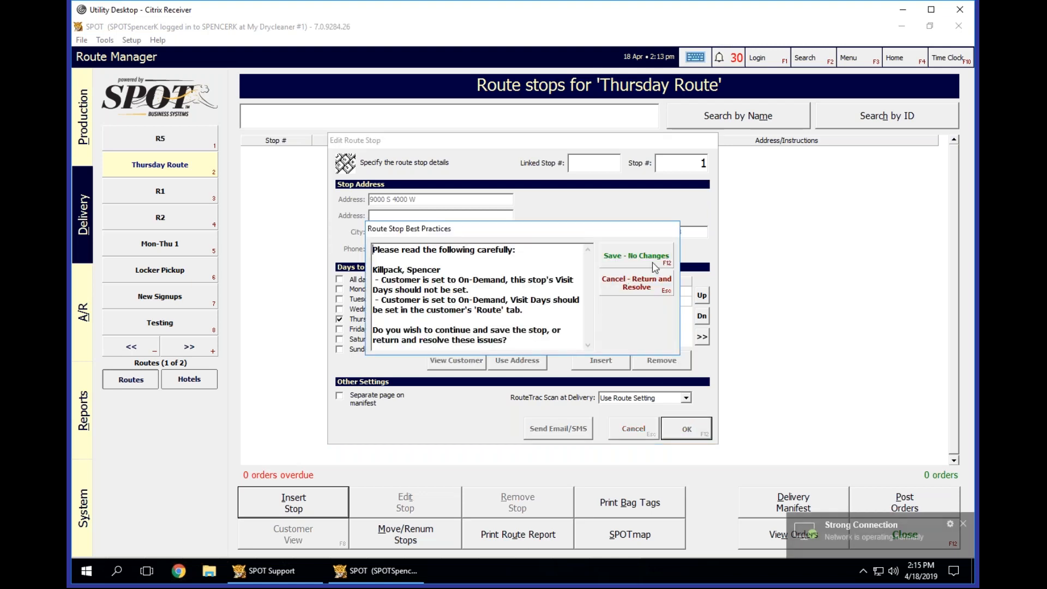
{"action": "left_click", "coordinate": [624, 262]}
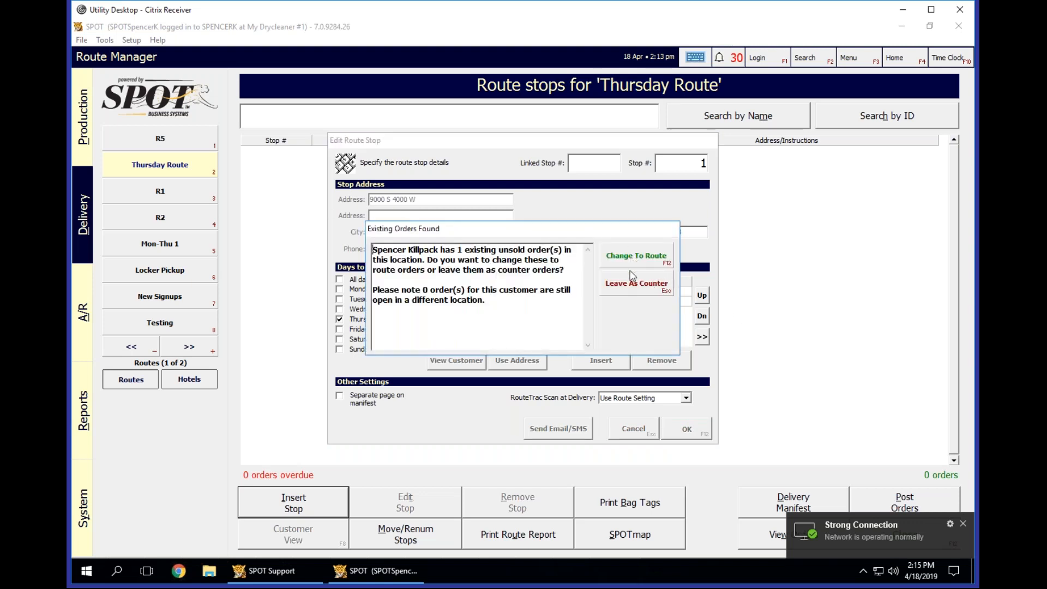
{"action": "left_click", "coordinate": [633, 285]}
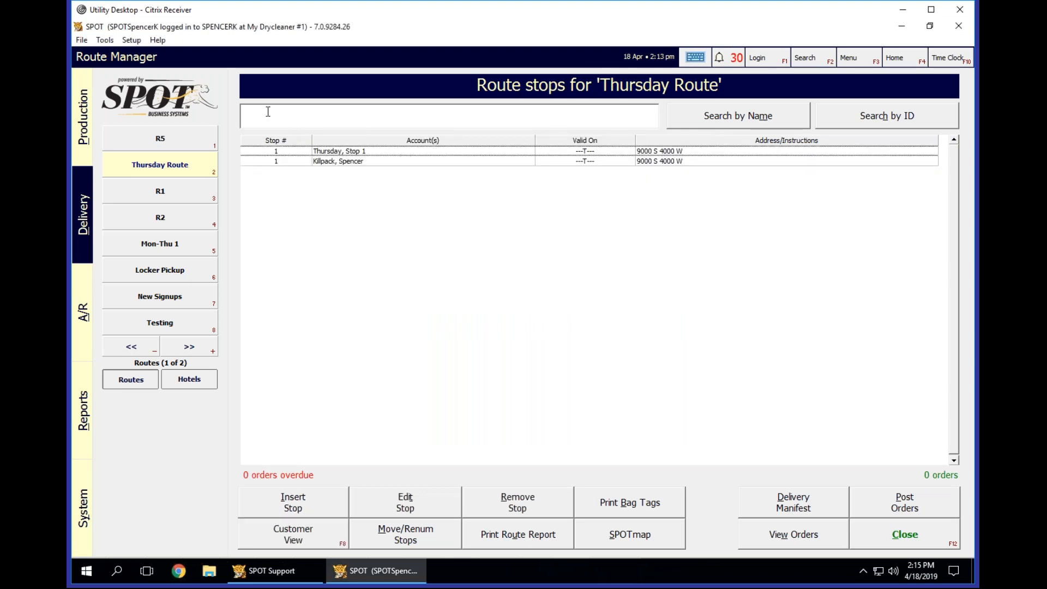
Examine the customer record of the second account on stop 1 and close it without changes.
{"action": "left_click", "coordinate": [599, 155]}
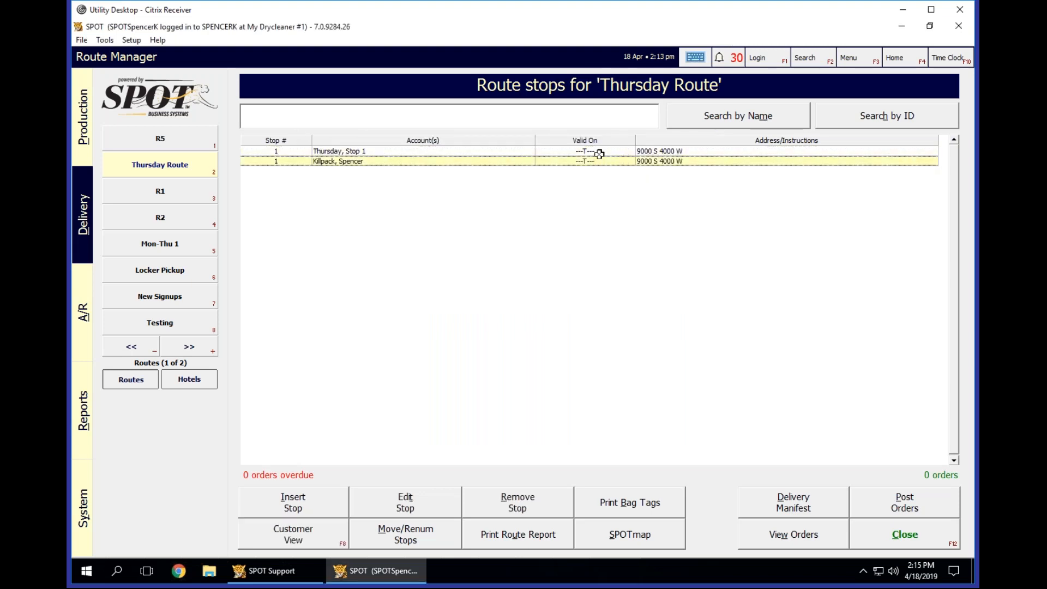
{"action": "left_click", "coordinate": [600, 152]}
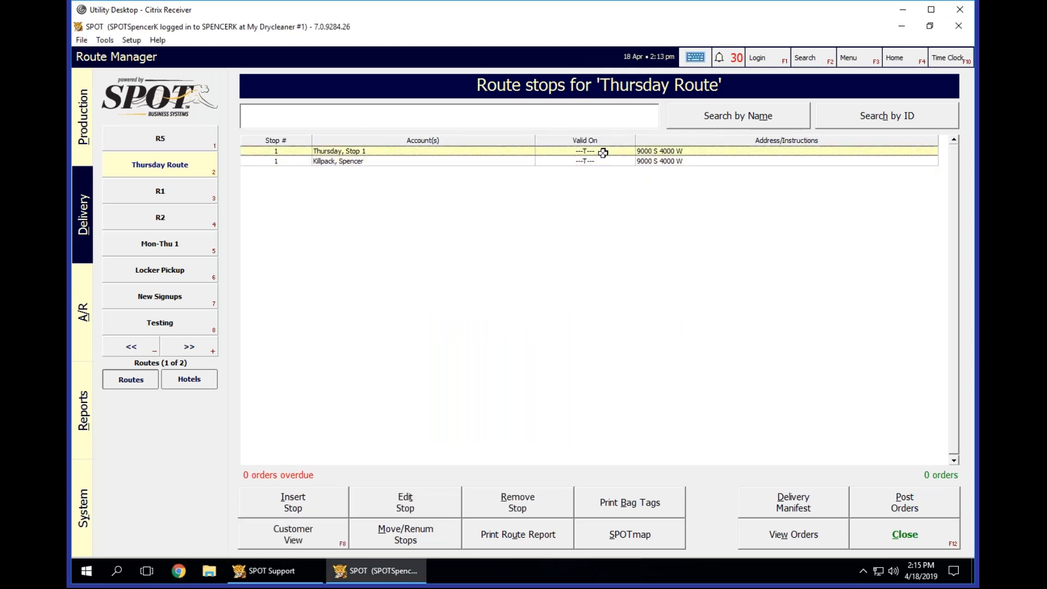
{"action": "left_click", "coordinate": [133, 43]}
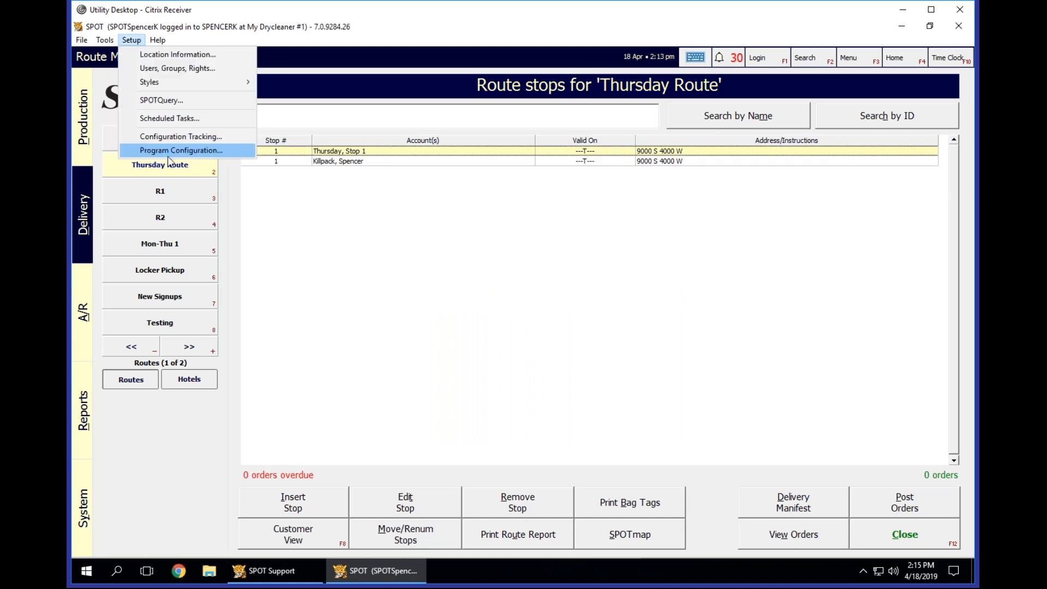
{"action": "left_click", "coordinate": [376, 137]}
{"action": "left_click", "coordinate": [371, 160]}
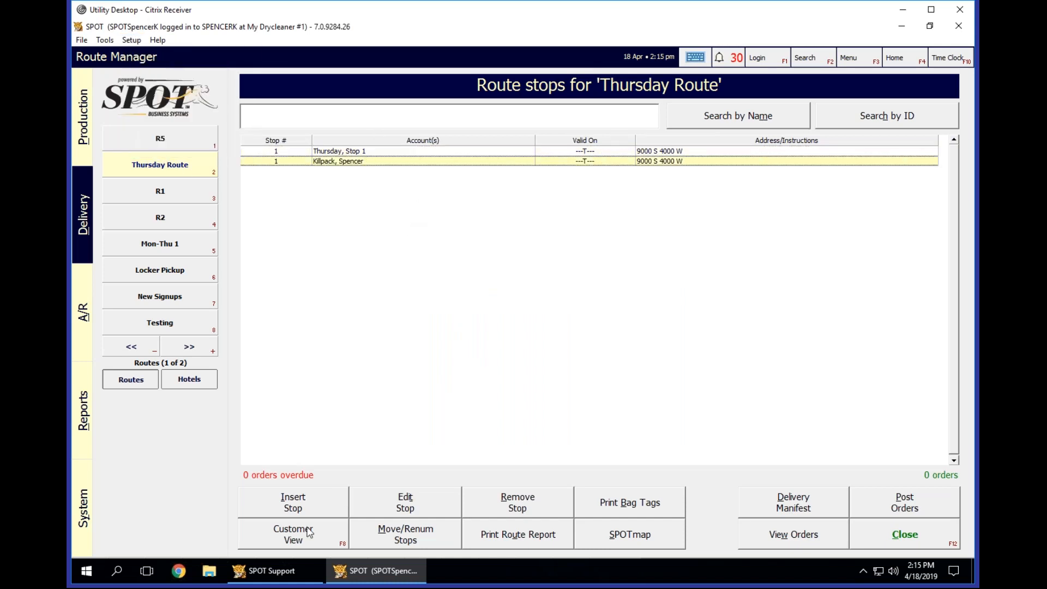
{"action": "left_click", "coordinate": [294, 550]}
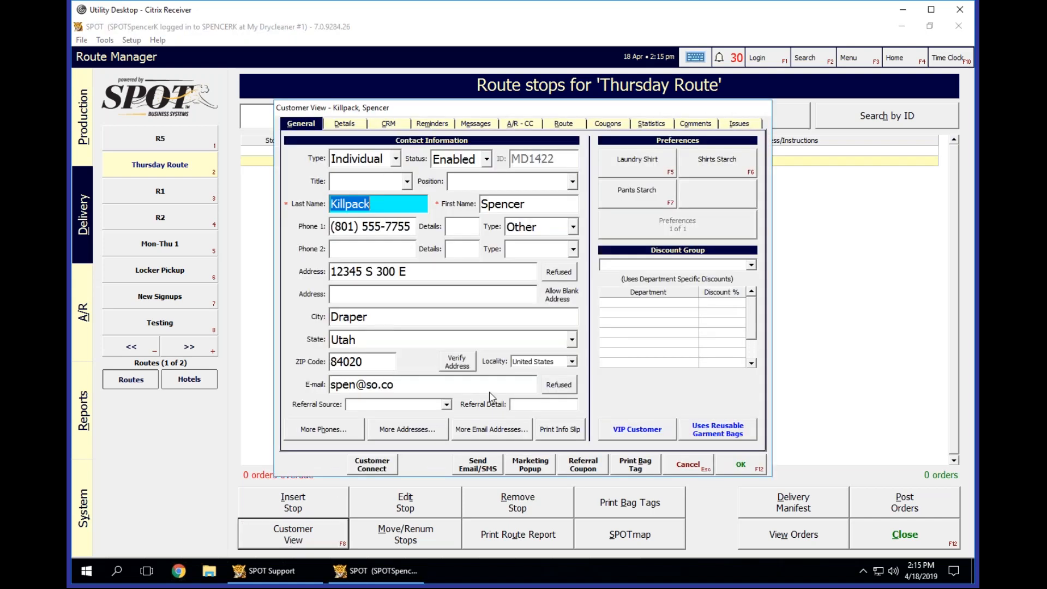
{"action": "left_click", "coordinate": [689, 464]}
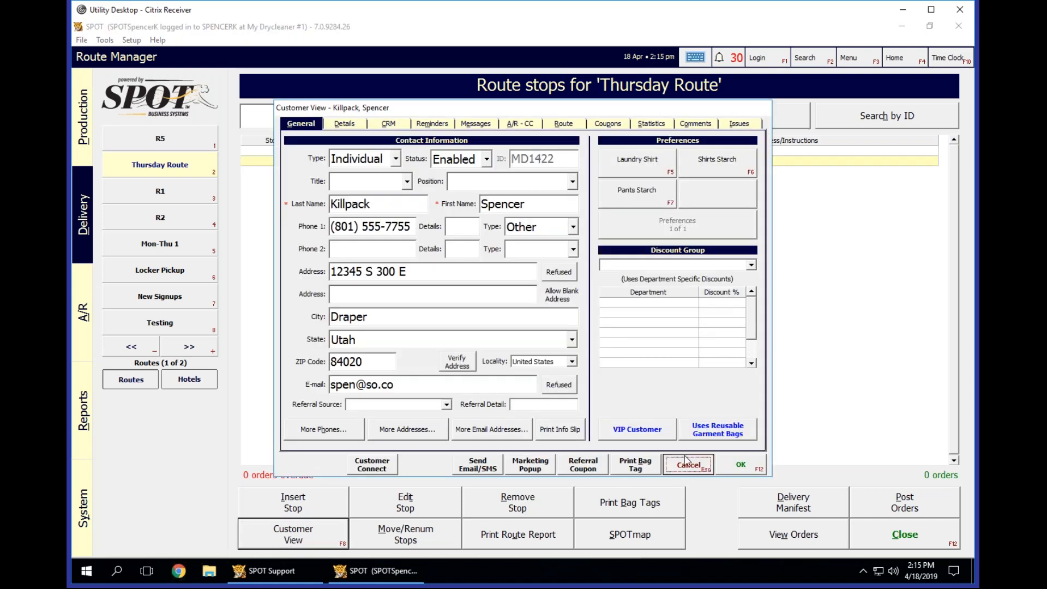
Open the SPOTMap settings in the program configuration, entering the PIN for access.
{"action": "left_click", "coordinate": [131, 40]}
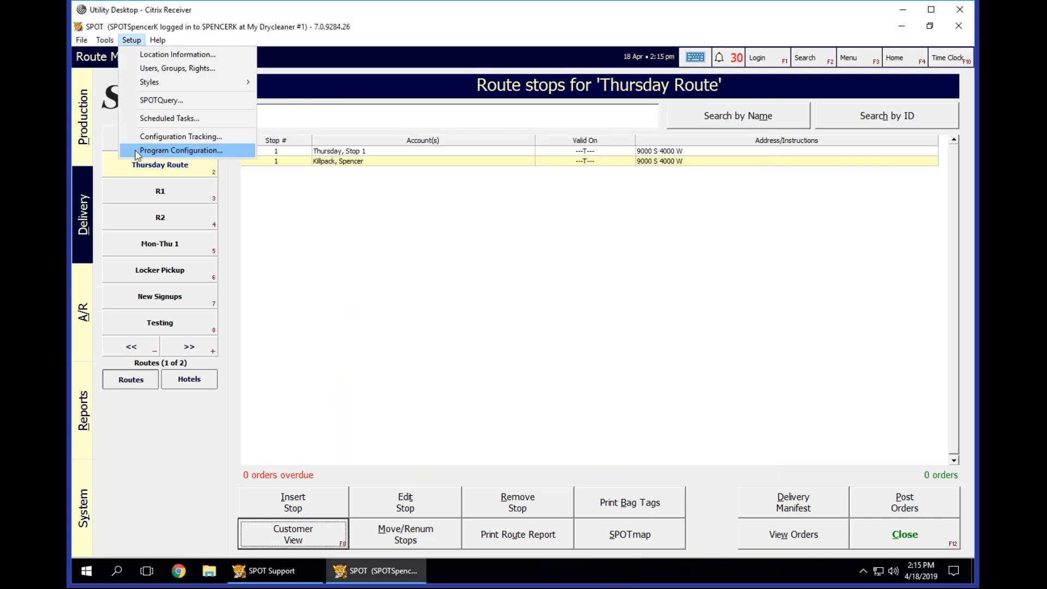
{"action": "left_click", "coordinate": [132, 147]}
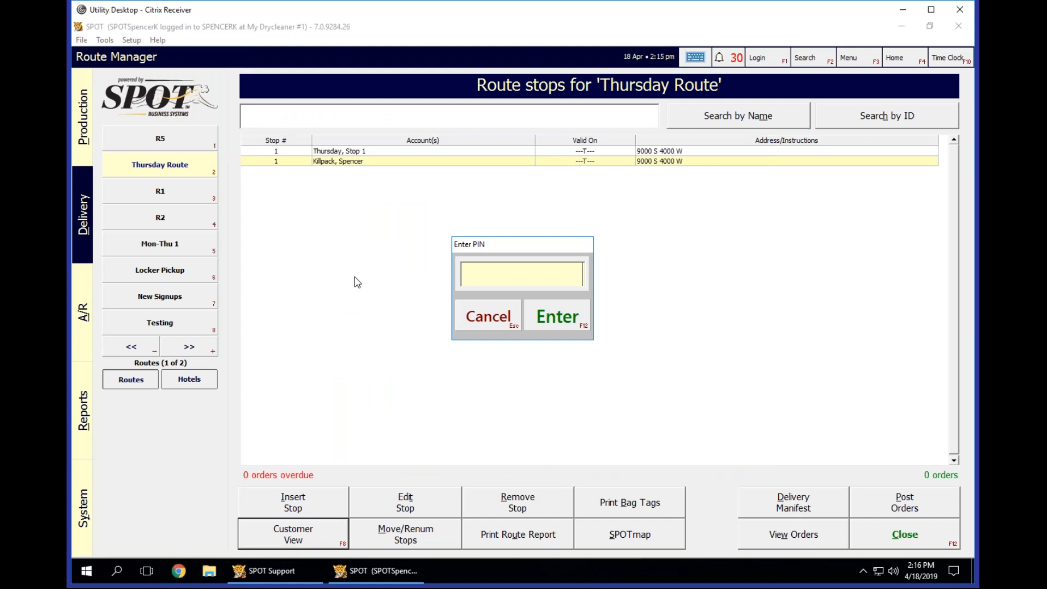
{"action": "type", "text": "********"}
{"action": "key", "text": "Return"}
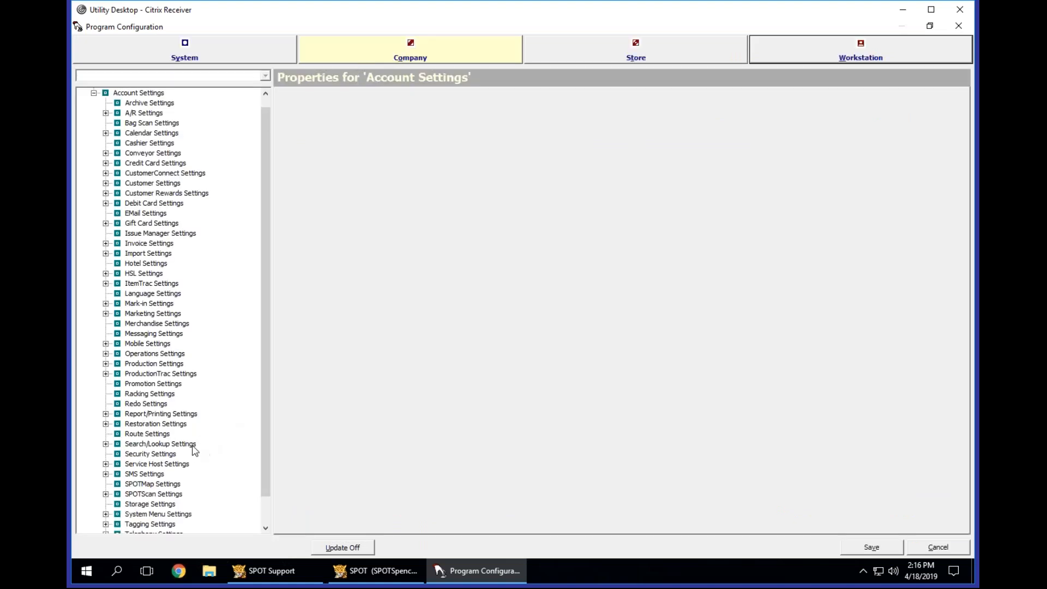
{"action": "left_click", "coordinate": [144, 476]}
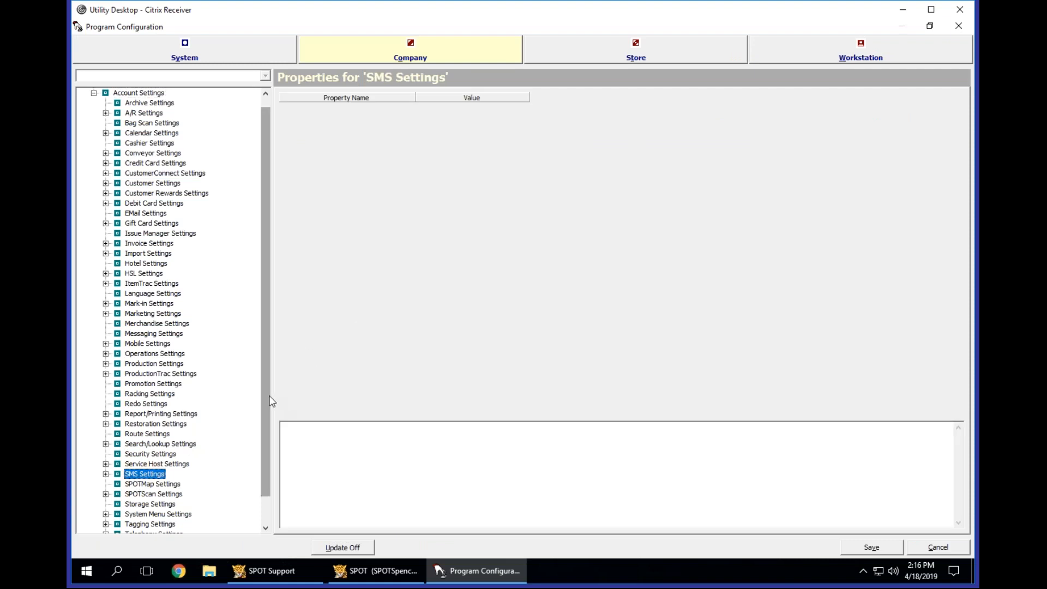
{"action": "scroll", "coordinate": [276, 502], "scroll_direction": "down", "scroll_amount": 1}
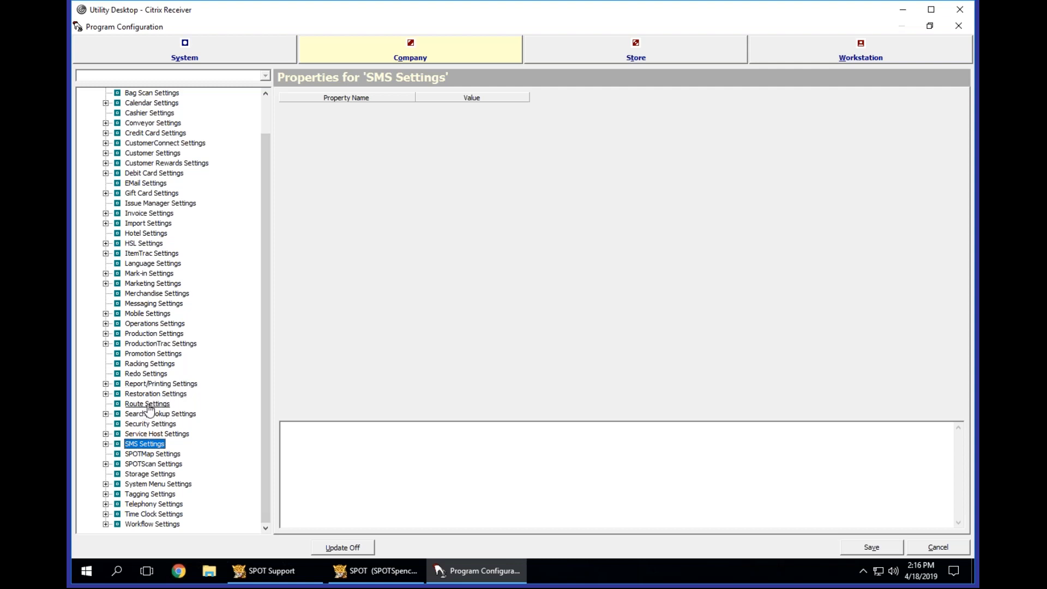
{"action": "left_click", "coordinate": [152, 454]}
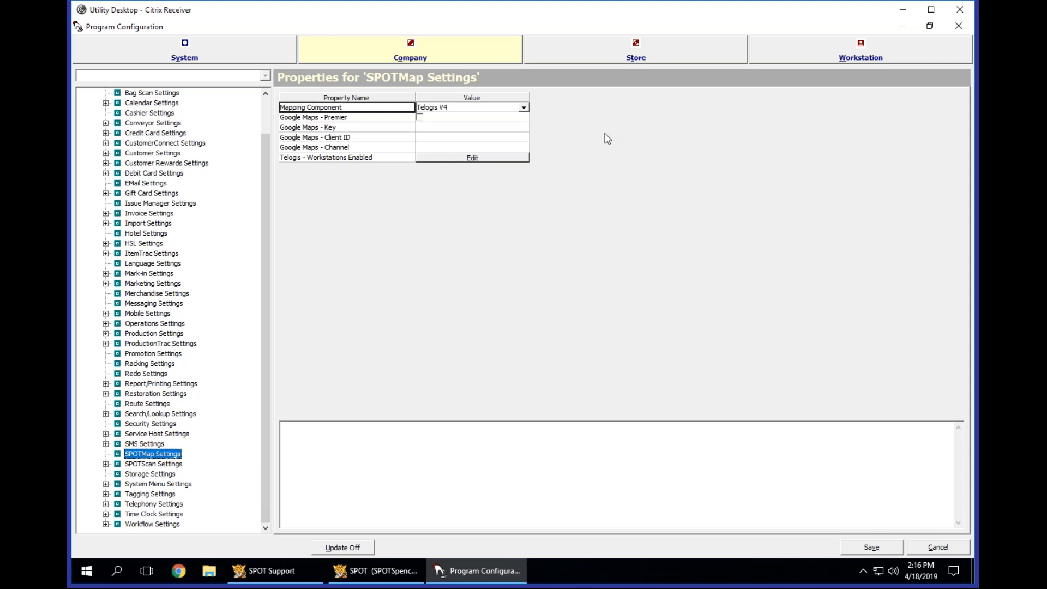
Enable Telogis mapping services for the currently logged-in workstation.
{"action": "left_click", "coordinate": [470, 157]}
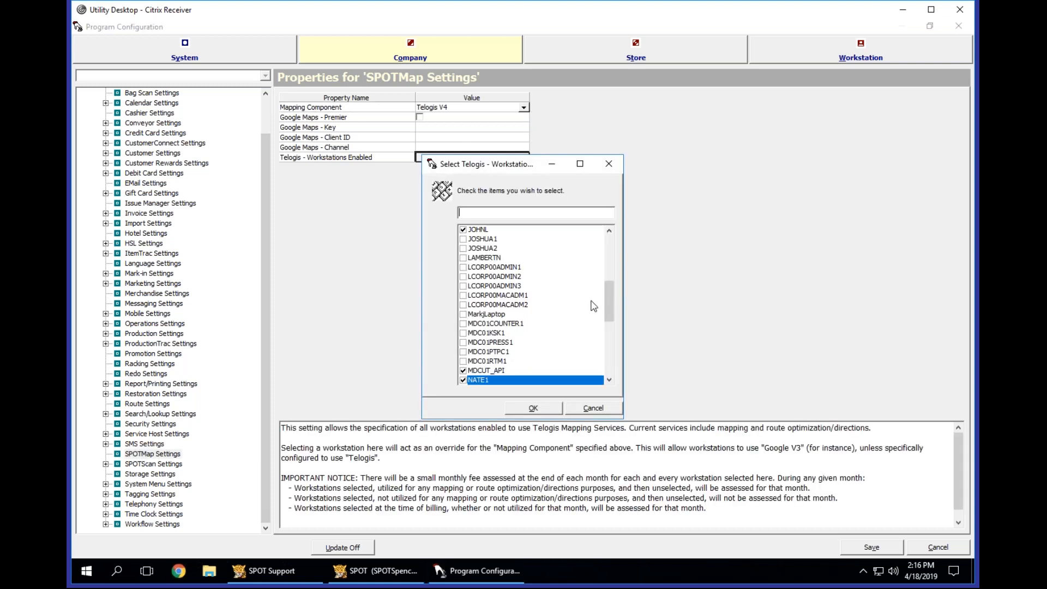
{"action": "left_click_drag", "start_coordinate": [610, 305], "coordinate": [614, 383]}
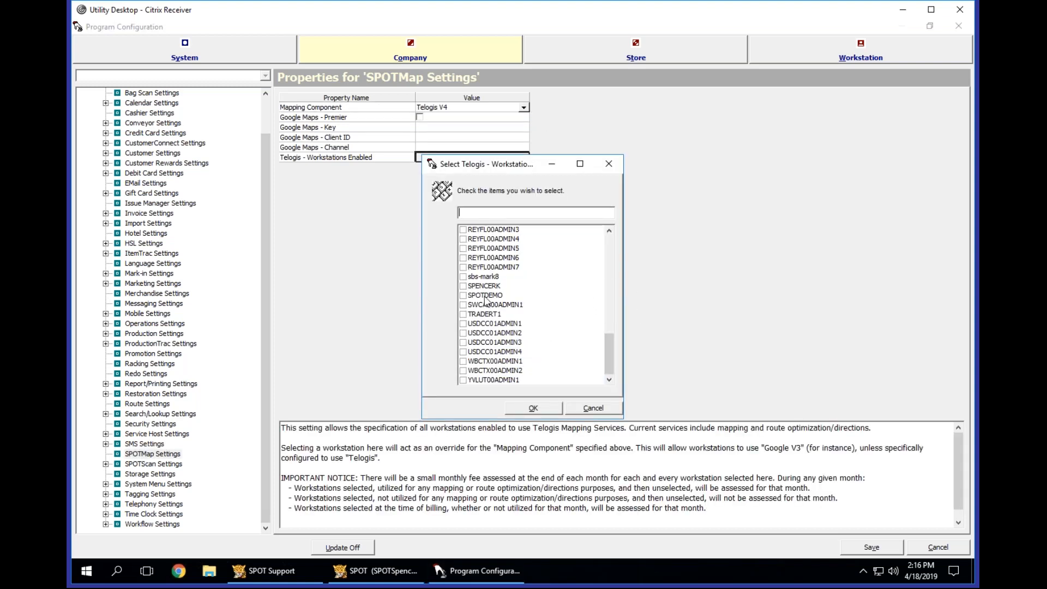
{"action": "left_click", "coordinate": [463, 287]}
{"action": "left_click", "coordinate": [534, 409]}
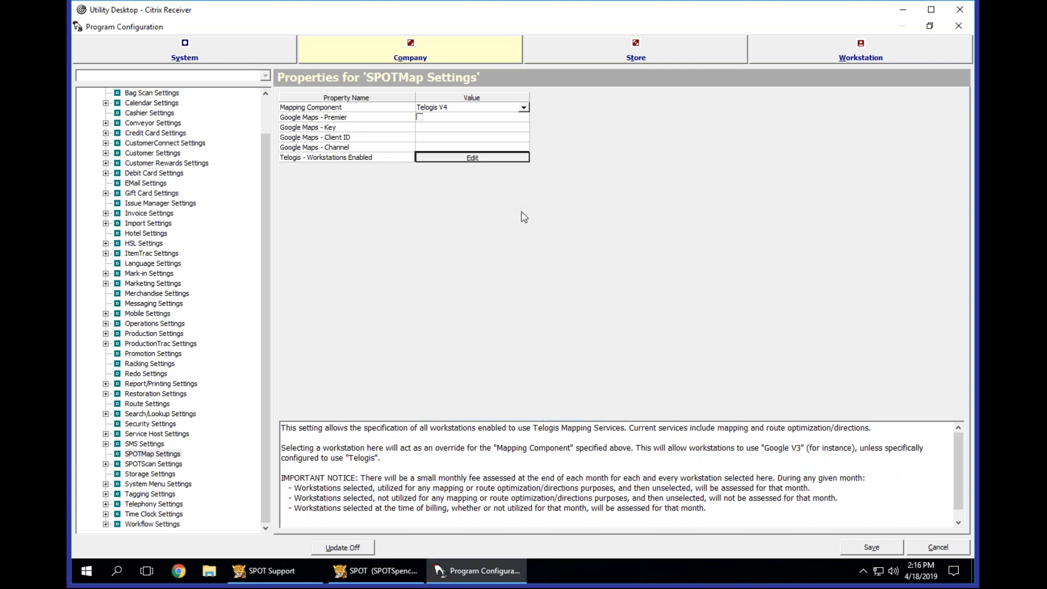
Set the SPOTMap mapping component to <System>.
{"action": "left_click", "coordinate": [148, 456]}
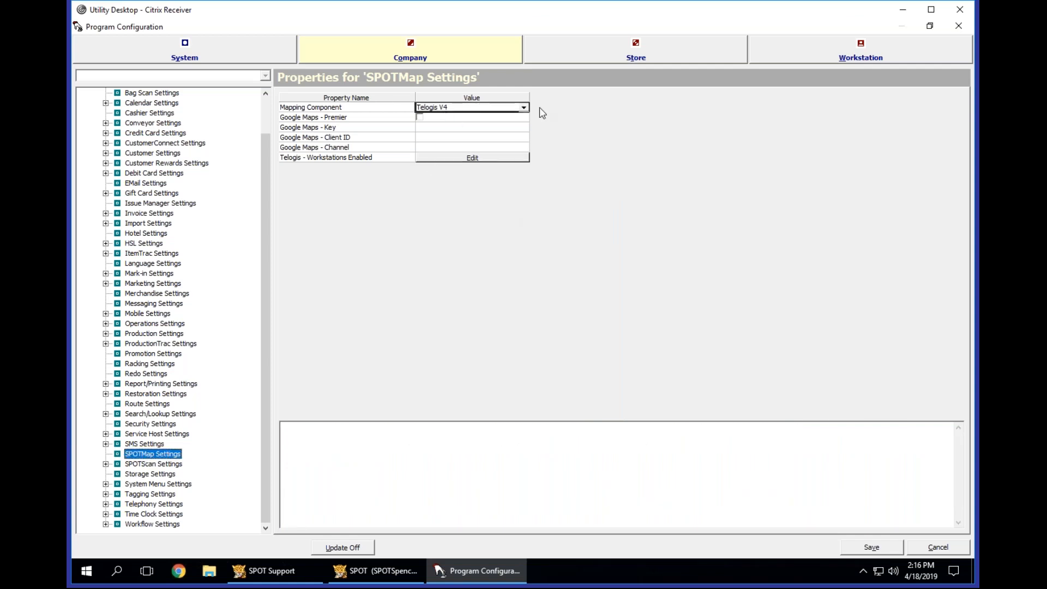
{"action": "left_click", "coordinate": [524, 107]}
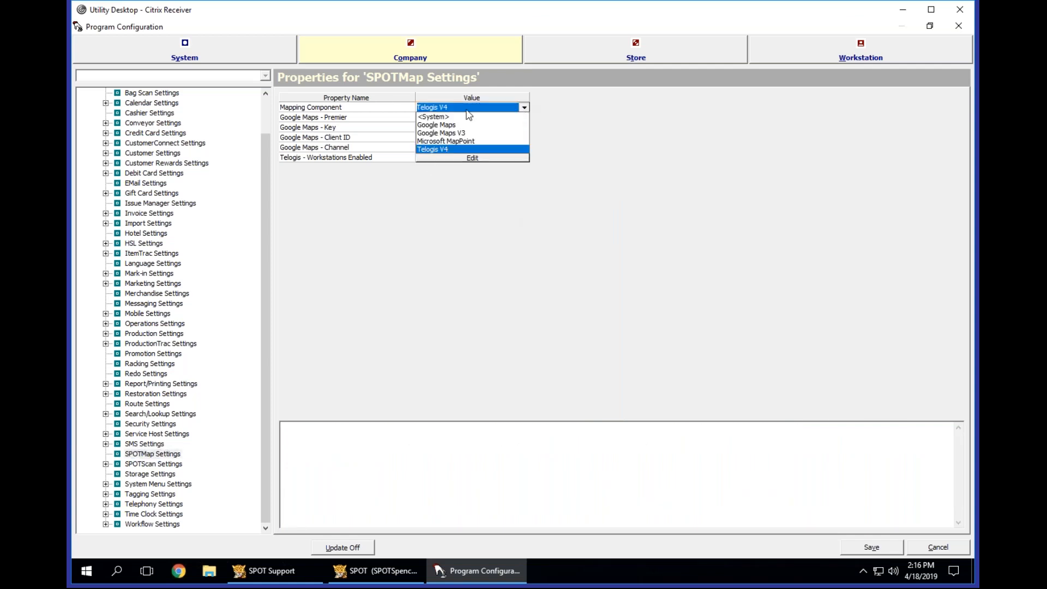
{"action": "left_click", "coordinate": [443, 117]}
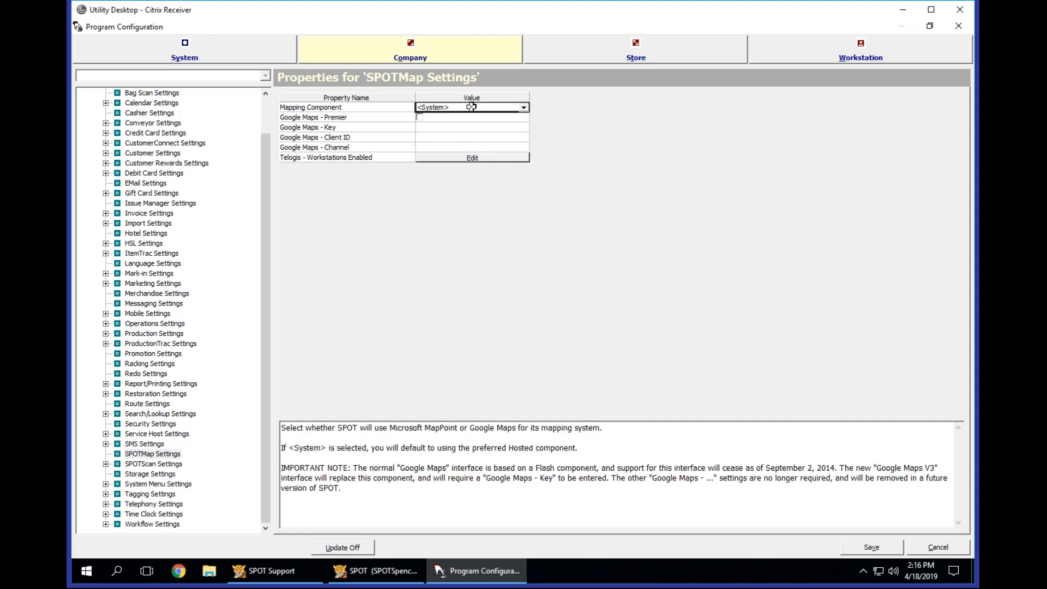
Examine the descriptions of the mapping component, the Google Maps key and channel, and the Telogis workstation selection.
{"action": "left_click", "coordinate": [446, 147]}
{"action": "left_click", "coordinate": [446, 126]}
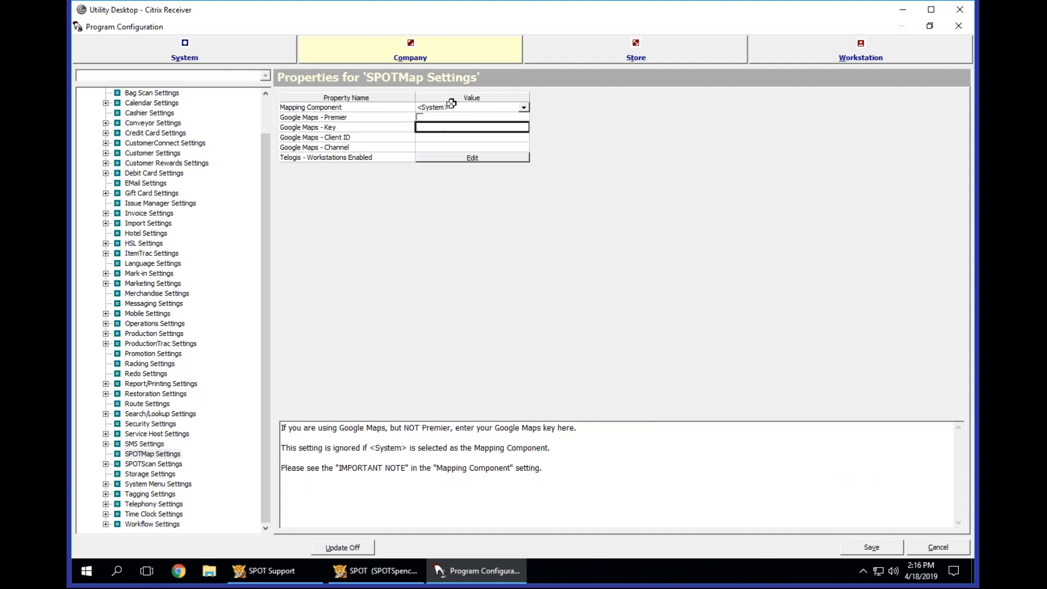
{"action": "left_click", "coordinate": [490, 107]}
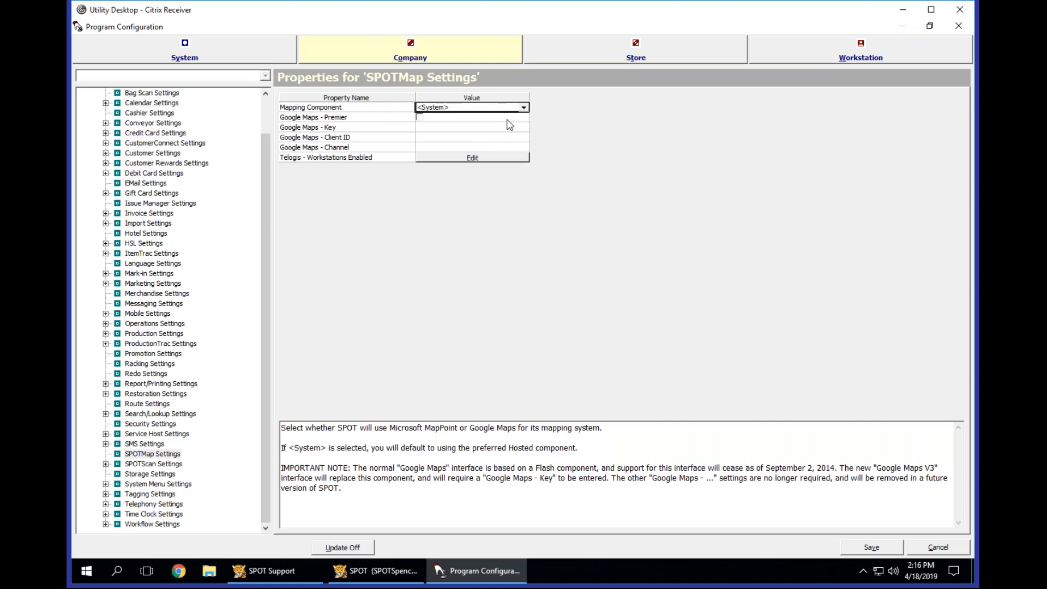
{"action": "left_click", "coordinate": [485, 129]}
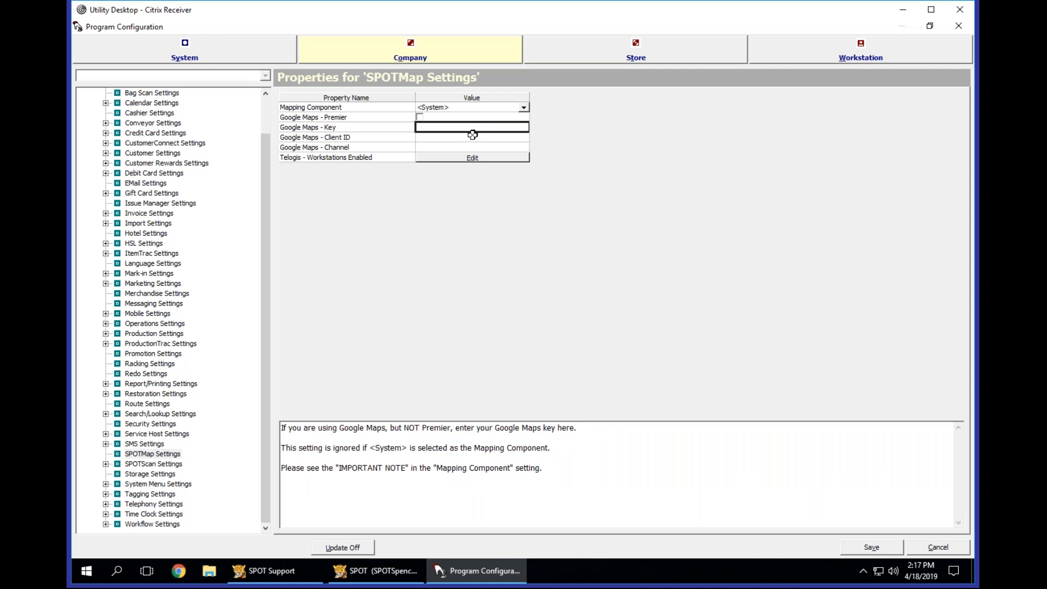
{"action": "left_click", "coordinate": [473, 146]}
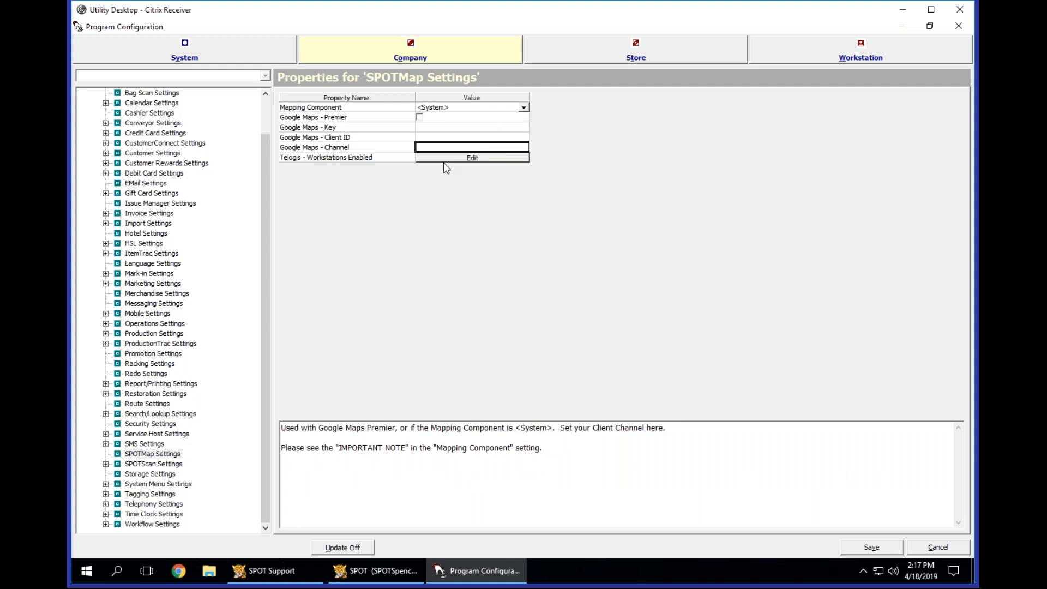
{"action": "left_click", "coordinate": [350, 157]}
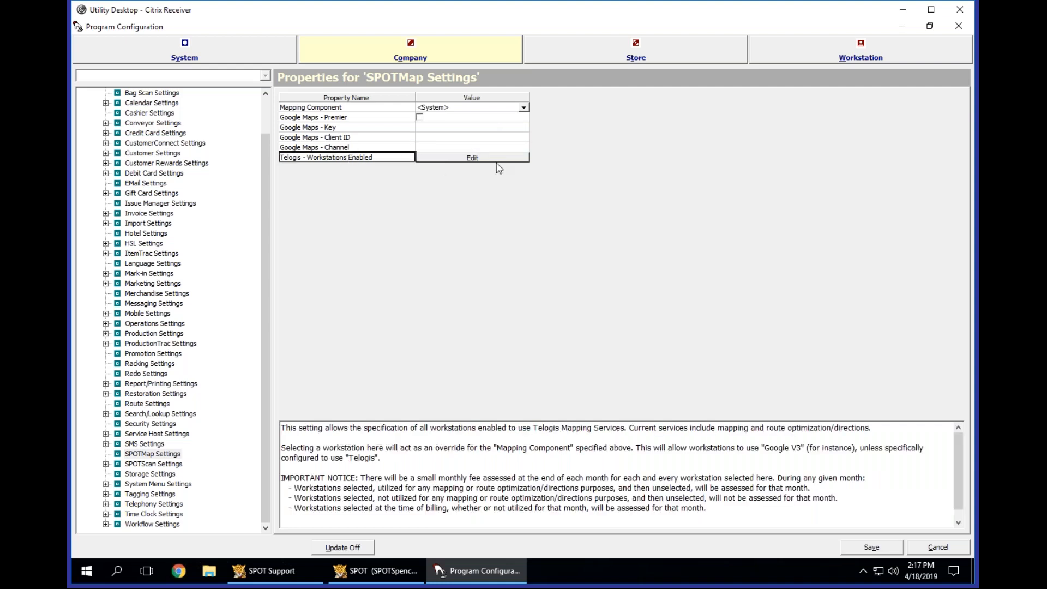
{"action": "left_click", "coordinate": [460, 157]}
{"action": "left_click_drag", "start_coordinate": [609, 328], "coordinate": [611, 351]}
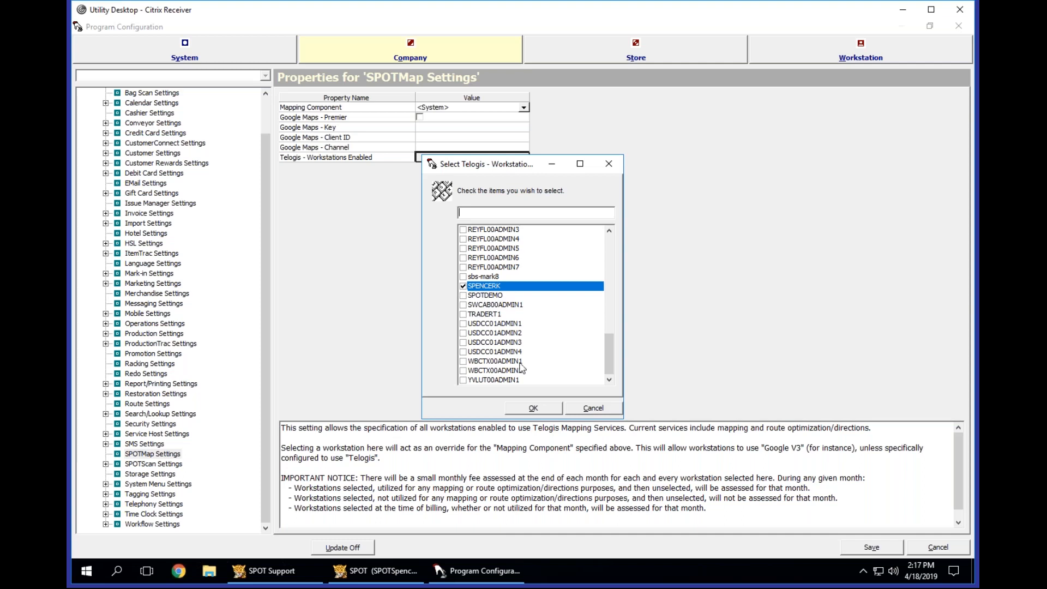
{"action": "left_click", "coordinate": [532, 408]}
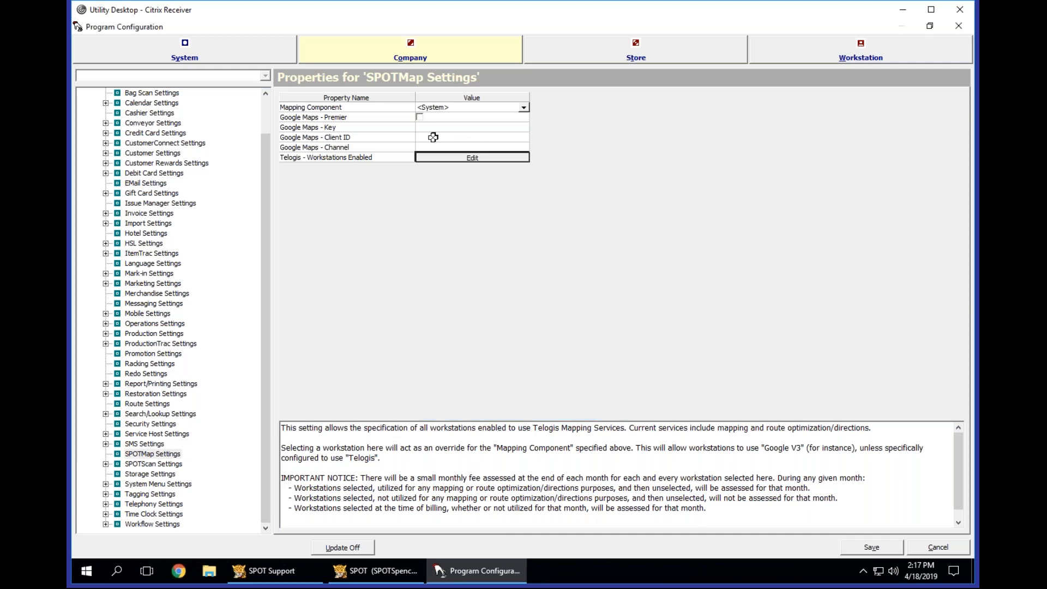
{"action": "left_click", "coordinate": [433, 105]}
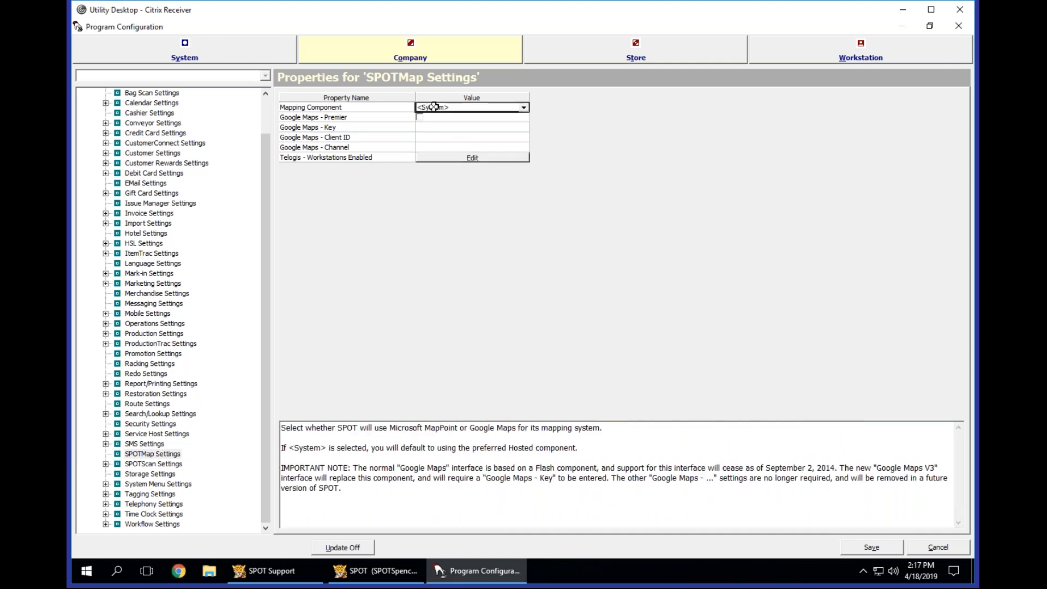
{"action": "left_click", "coordinate": [406, 157]}
Save the program configuration changes and return to the home page.
{"action": "left_click", "coordinate": [871, 547]}
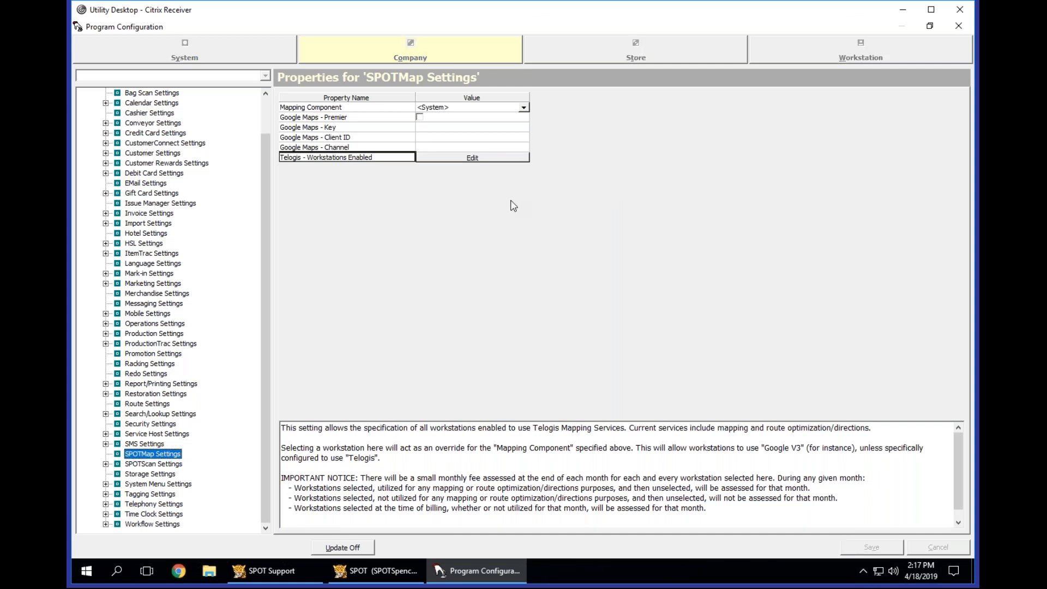
{"action": "key", "text": "Escape"}
{"action": "key", "text": "Escape"}
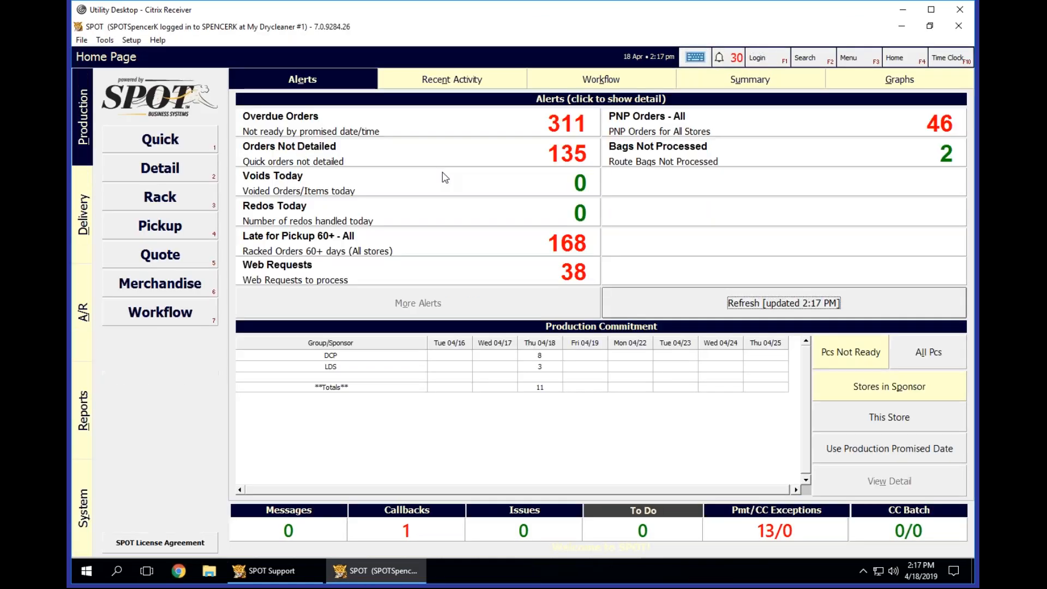
Reopen the stop list of the Thursday Route in the delivery section, entering the PIN.
{"action": "left_click", "coordinate": [84, 212]}
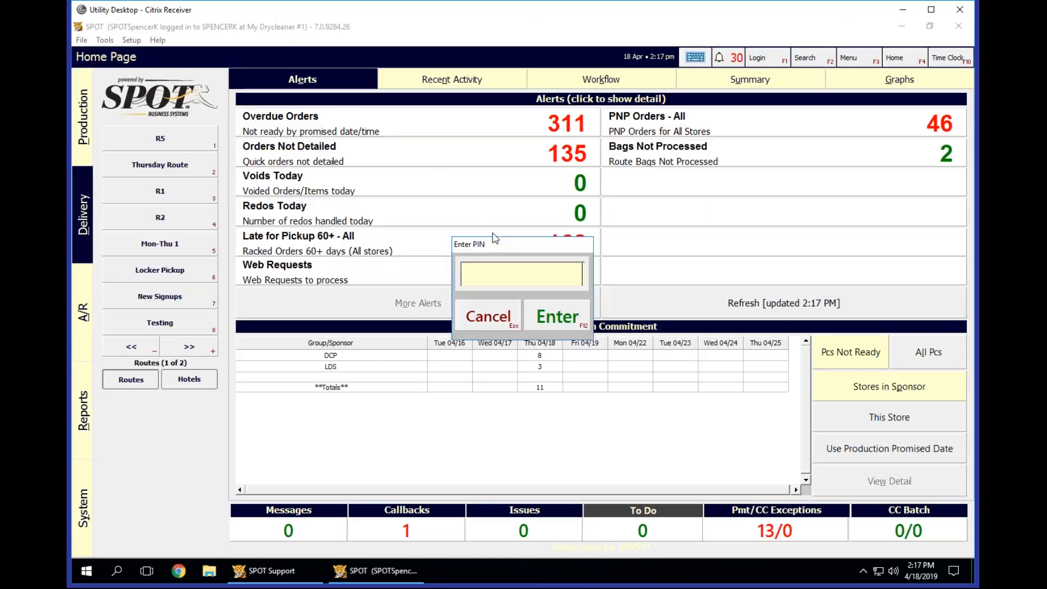
{"action": "type", "text": "**********"}
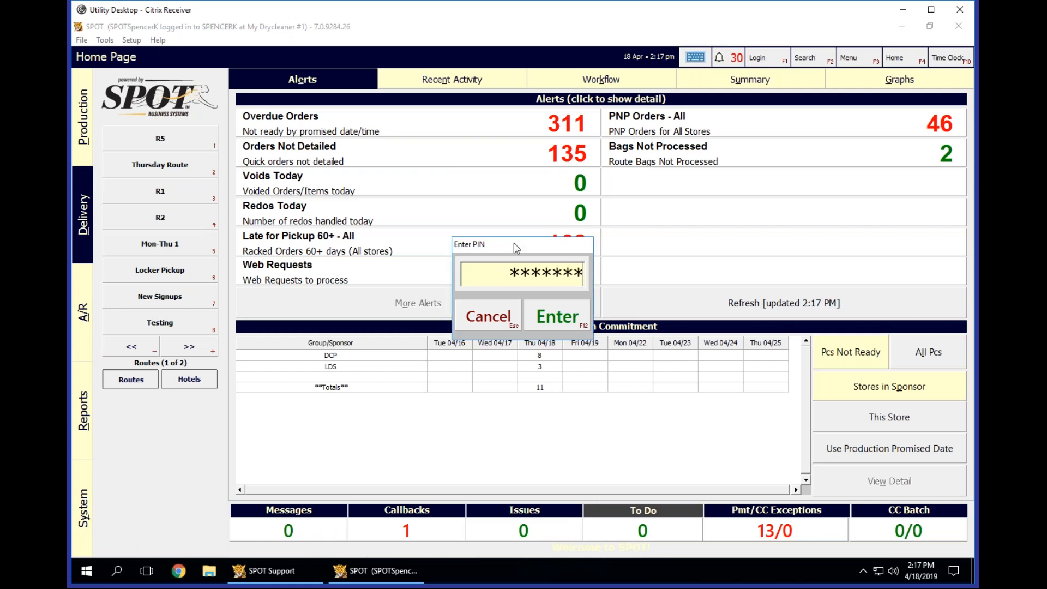
{"action": "key", "text": "Return"}
{"action": "left_click", "coordinate": [151, 163]}
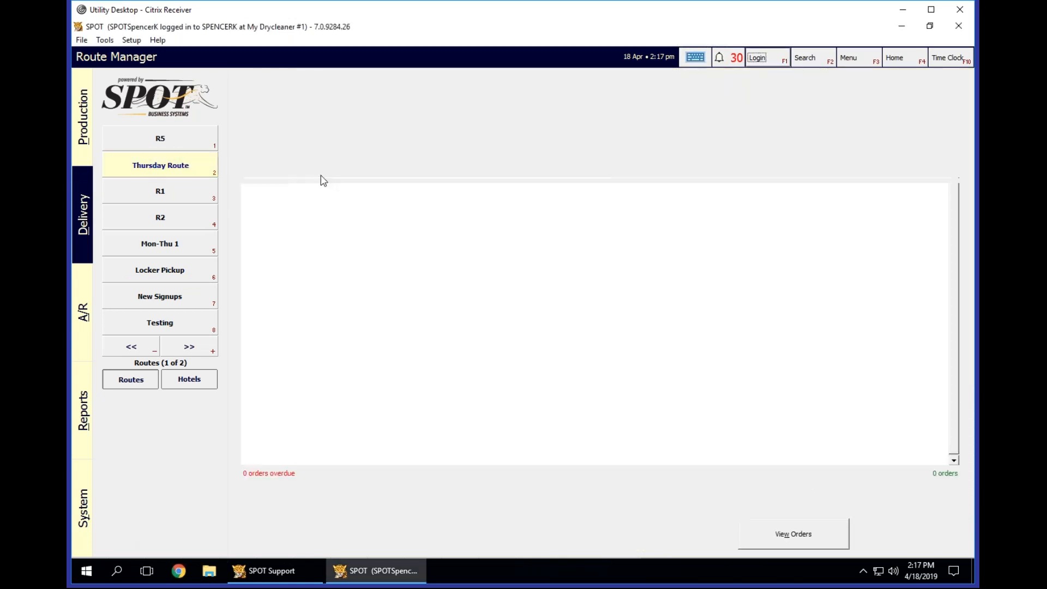
Verify the address of stop 1's second account on SPOTmap, examine the surrounding route areas, and close the map.
{"action": "left_click", "coordinate": [374, 164]}
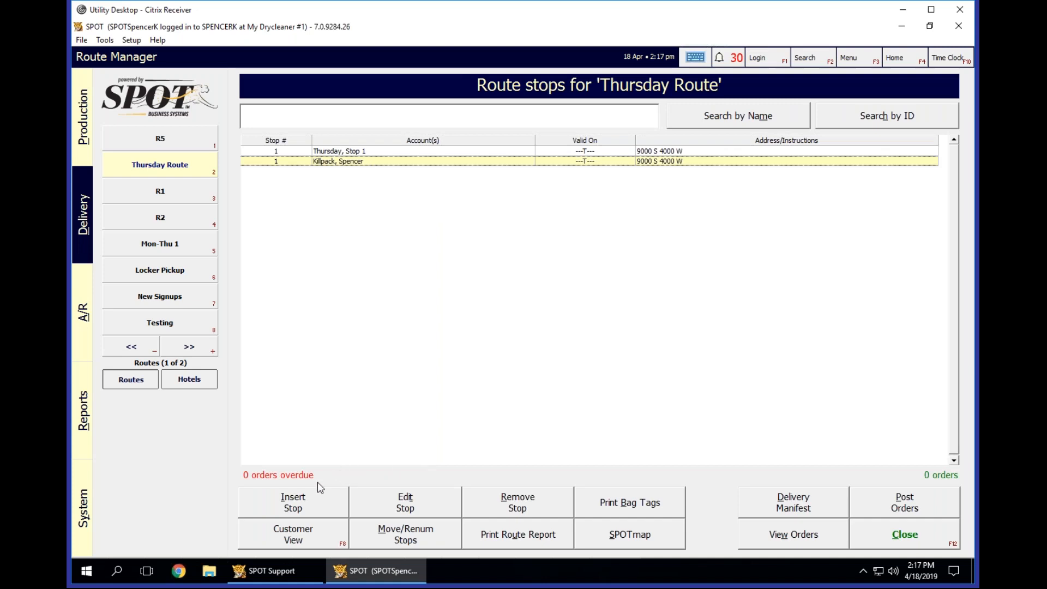
{"action": "left_click", "coordinate": [300, 535]}
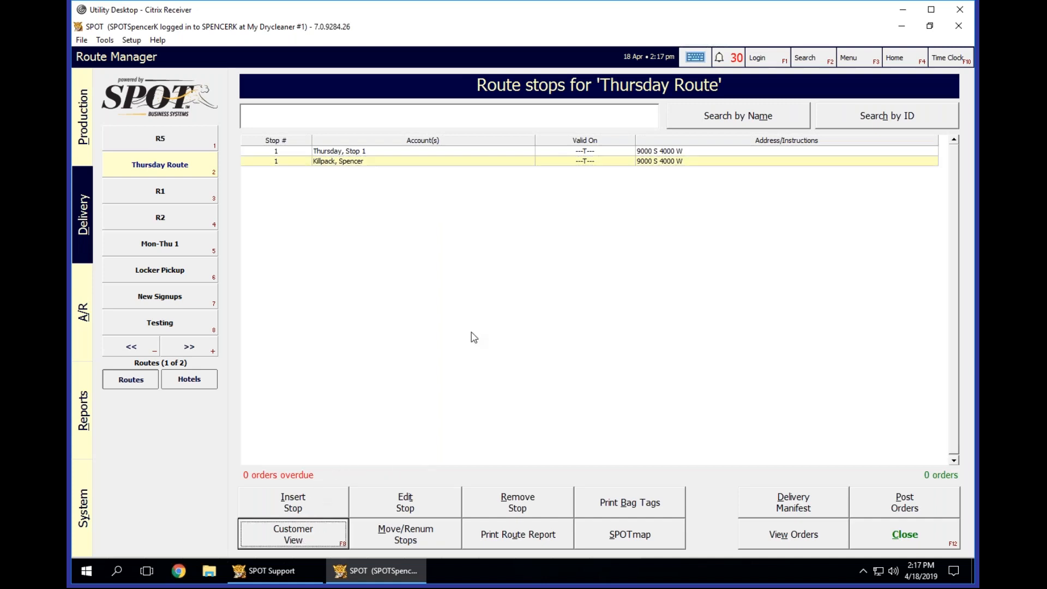
{"action": "left_click", "coordinate": [456, 362]}
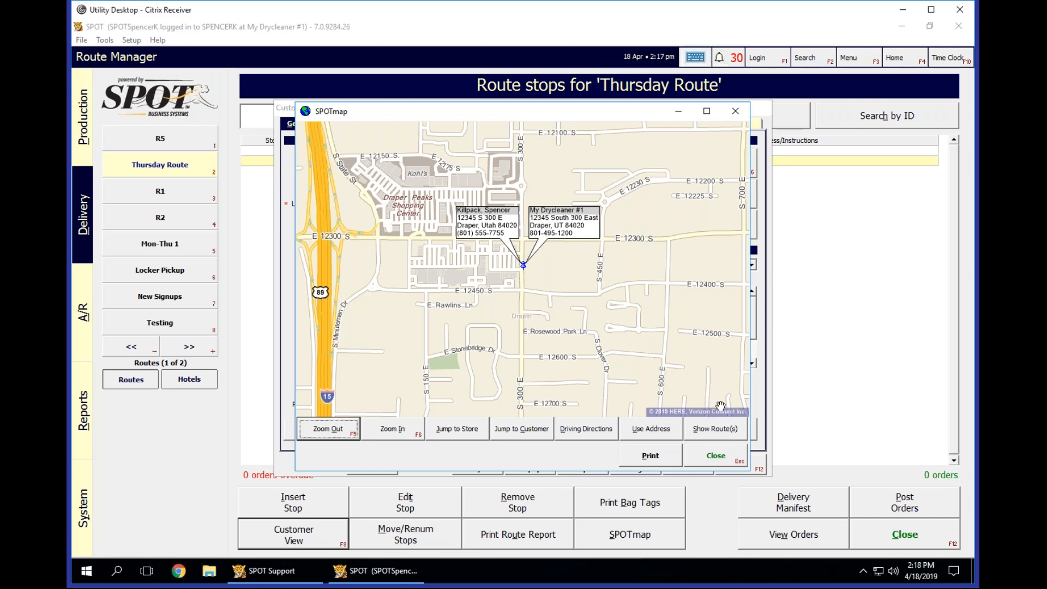
{"action": "left_click", "coordinate": [717, 432]}
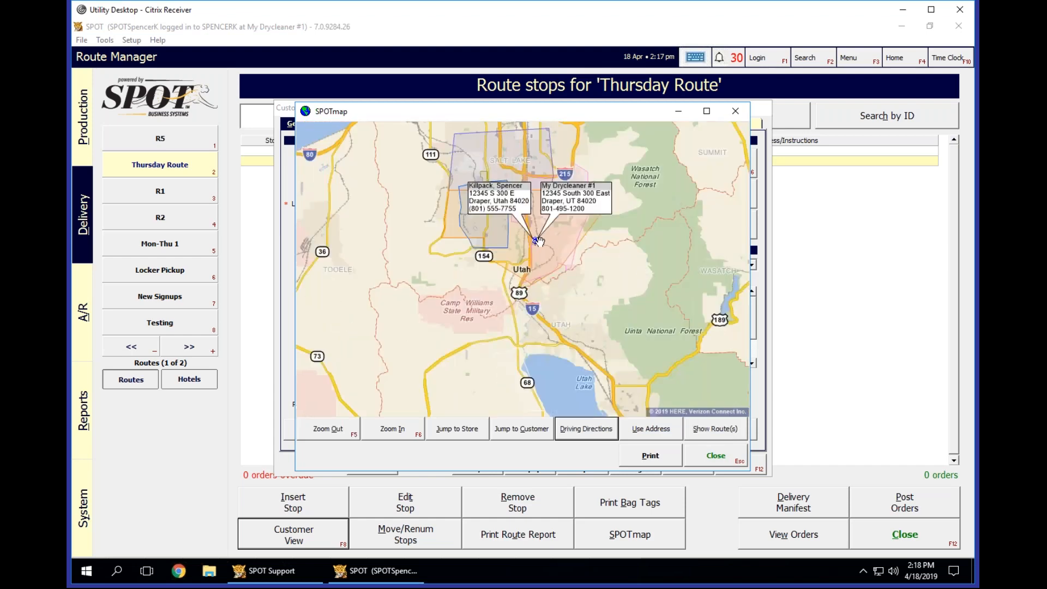
{"action": "scroll", "coordinate": [537, 242], "scroll_direction": "up", "scroll_amount": 2}
{"action": "left_click_drag", "start_coordinate": [578, 250], "coordinate": [660, 336]}
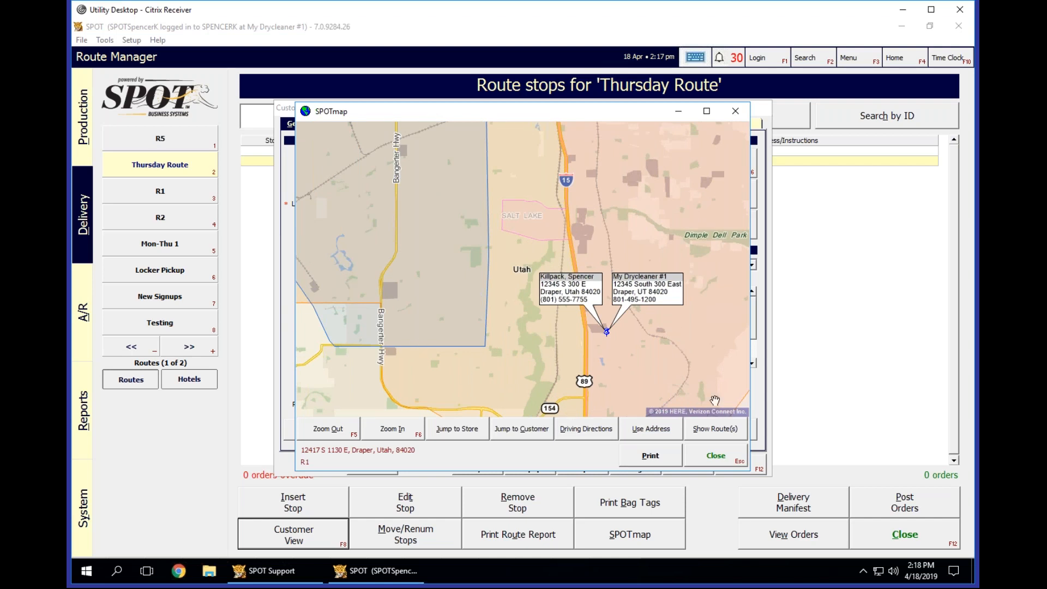
{"action": "left_click", "coordinate": [717, 458]}
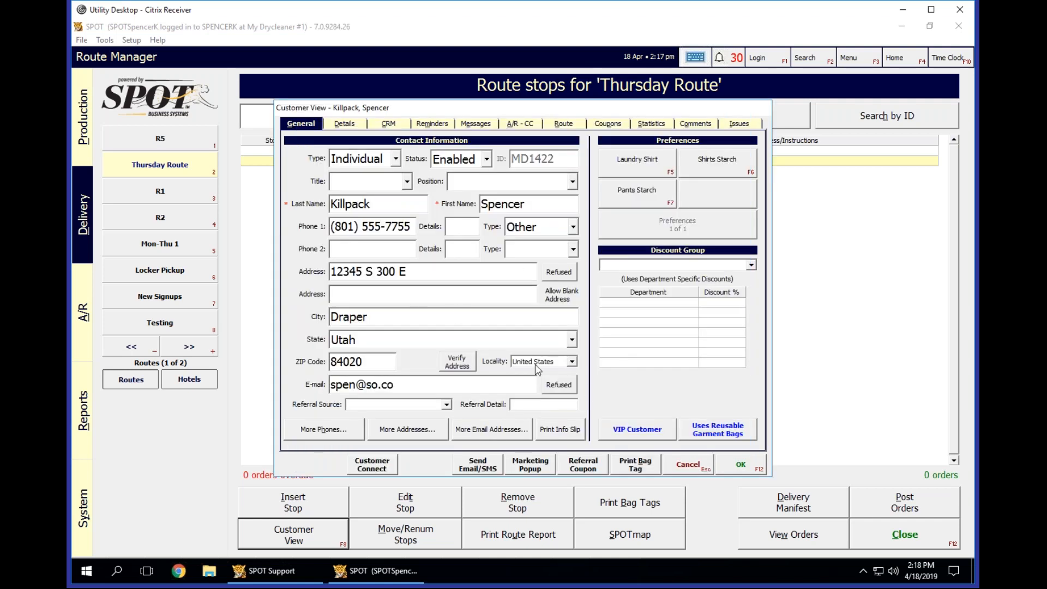
Review the customer's route information, close the record, and select the first account on stop 1.
{"action": "left_click", "coordinate": [559, 124]}
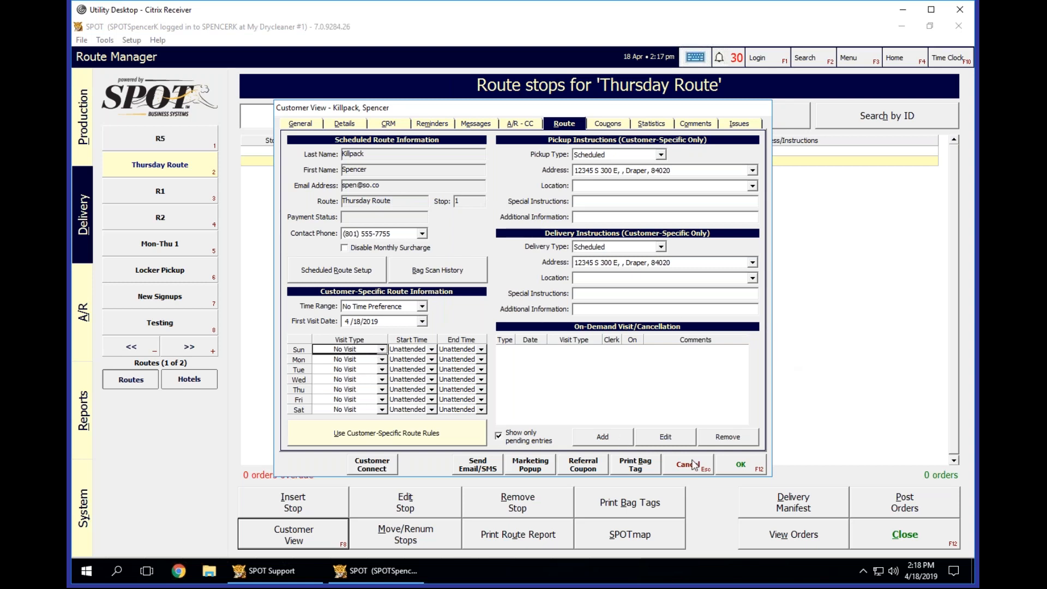
{"action": "left_click", "coordinate": [751, 469]}
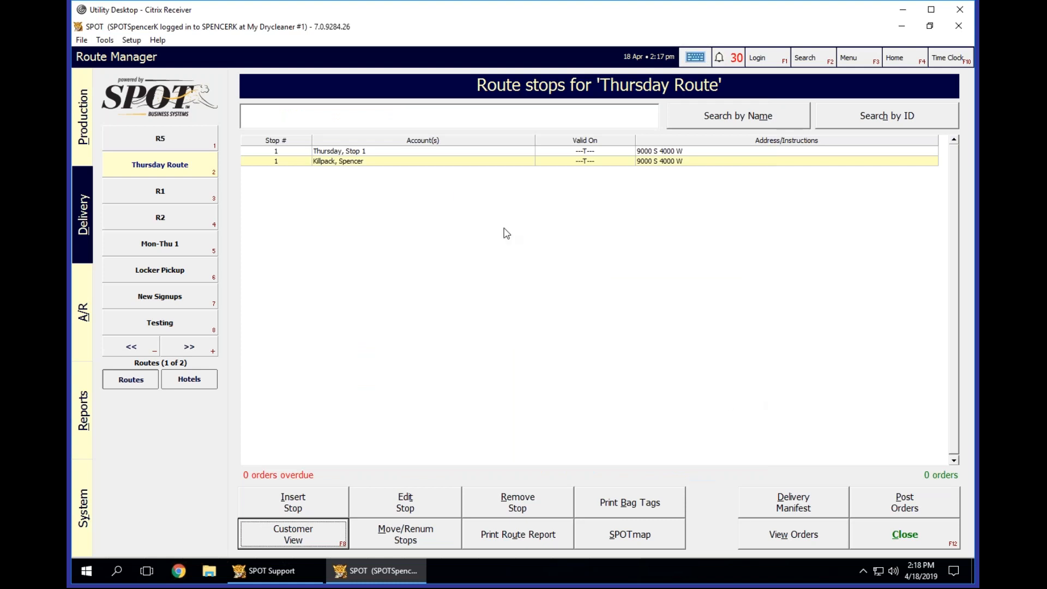
{"action": "left_click", "coordinate": [526, 160]}
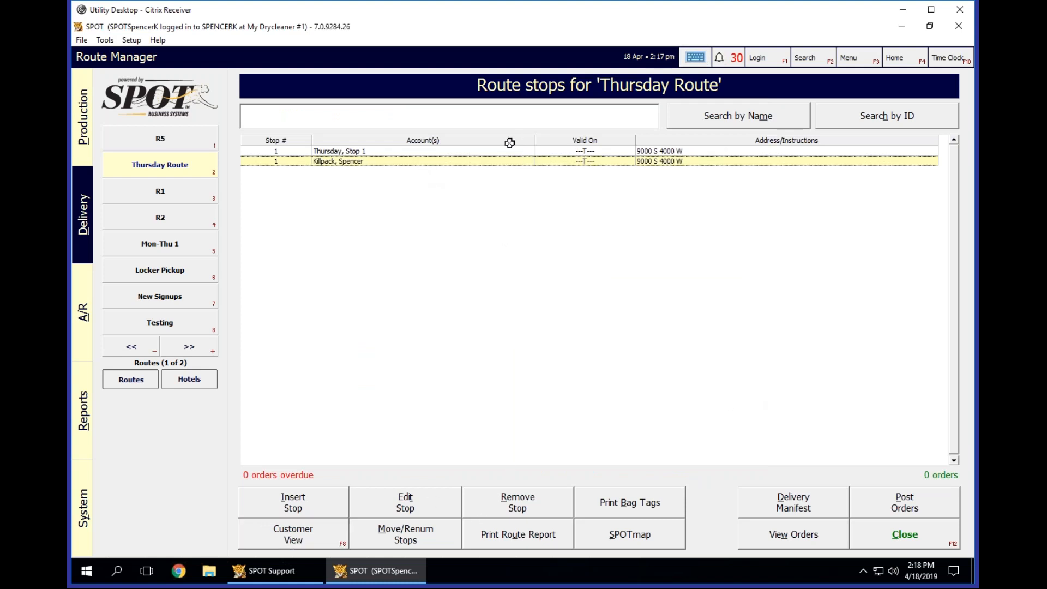
{"action": "left_click", "coordinate": [486, 151]}
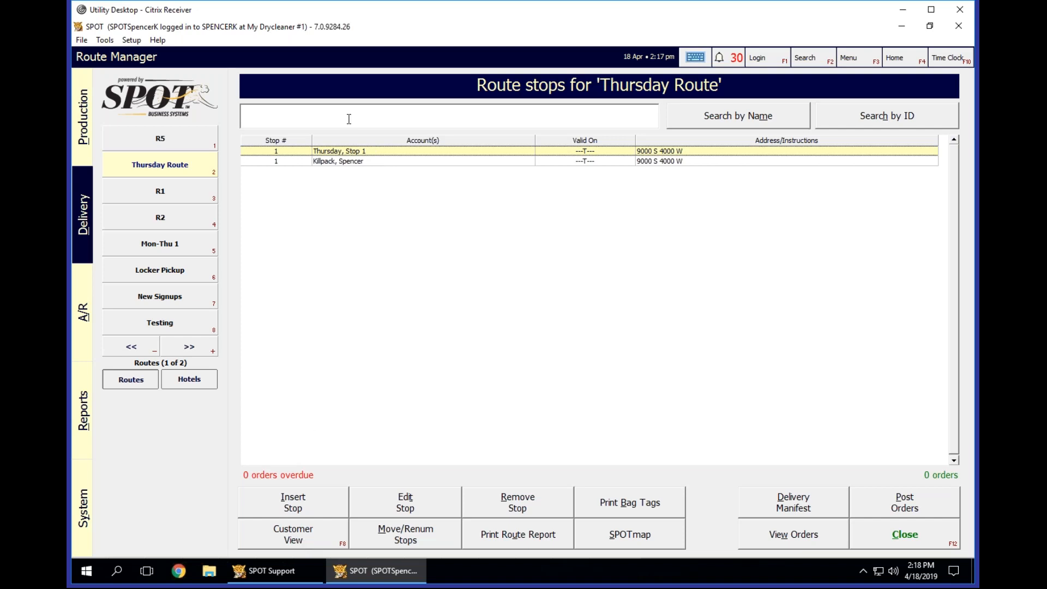
Review the customer records of both accounts on stop 1, closing each one without changes.
{"action": "left_click", "coordinate": [378, 160]}
{"action": "left_click", "coordinate": [314, 533]}
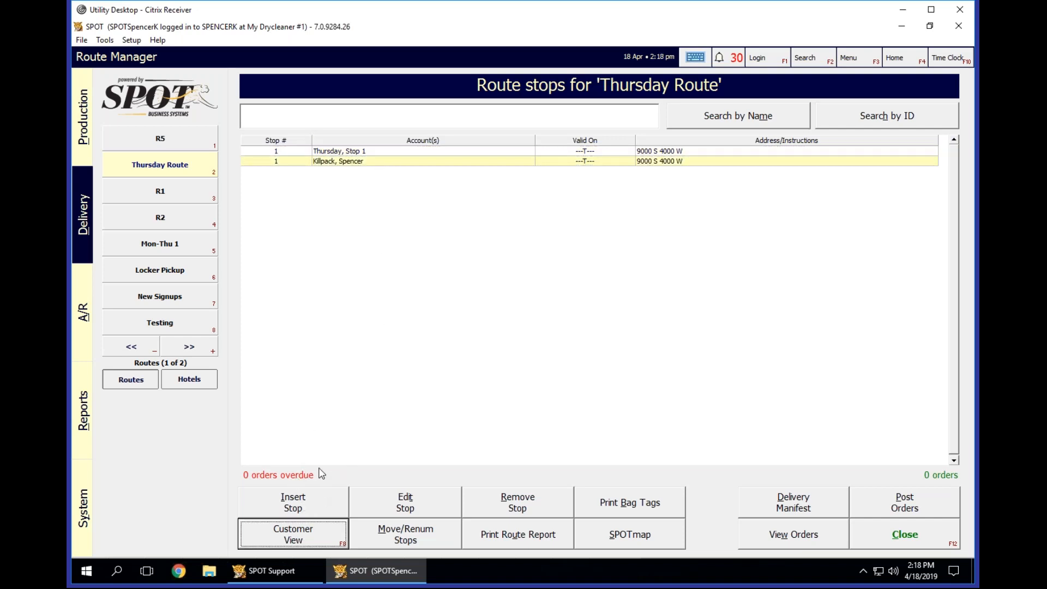
{"action": "left_click", "coordinate": [688, 464]}
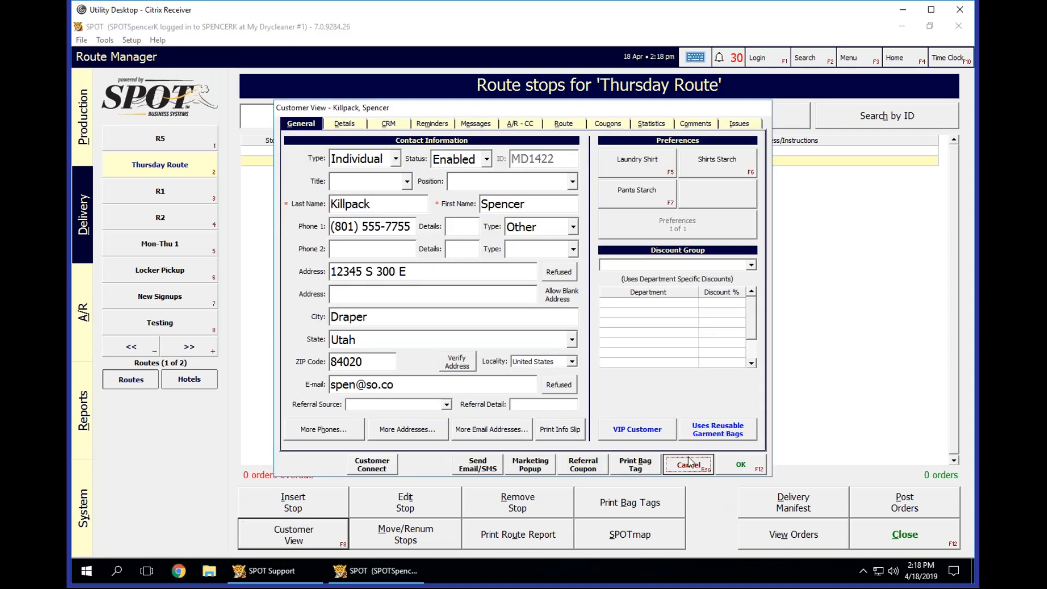
{"action": "left_click", "coordinate": [303, 537]}
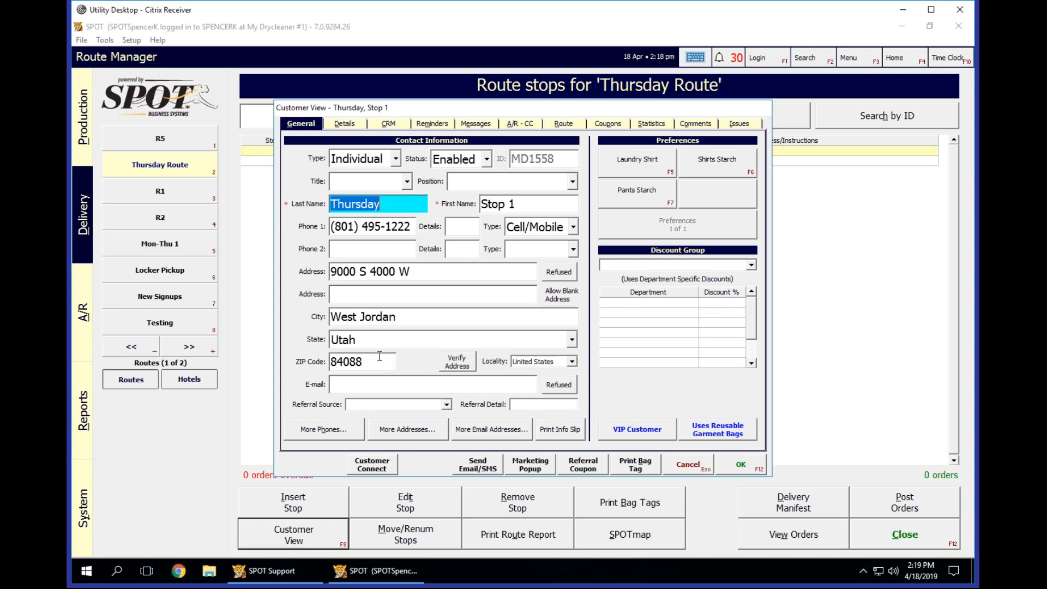
{"action": "left_click", "coordinate": [698, 471]}
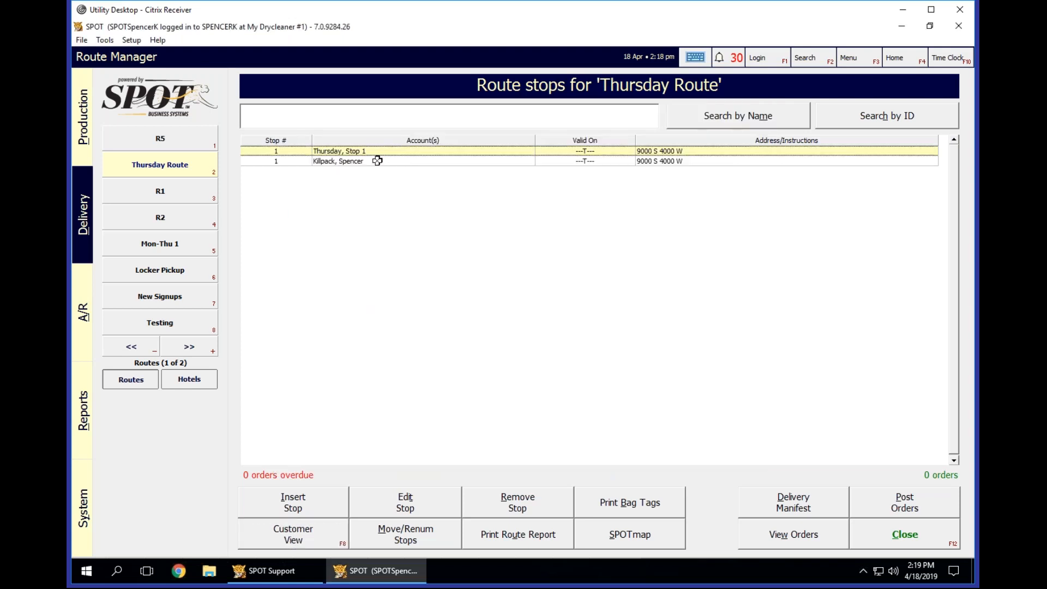
Open stop 1 for editing and examine its two accounts and the option to use an account's address for the stop.
{"action": "left_click", "coordinate": [413, 515]}
{"action": "left_click", "coordinate": [511, 299]}
{"action": "left_click", "coordinate": [485, 300]}
{"action": "left_click", "coordinate": [481, 292]}
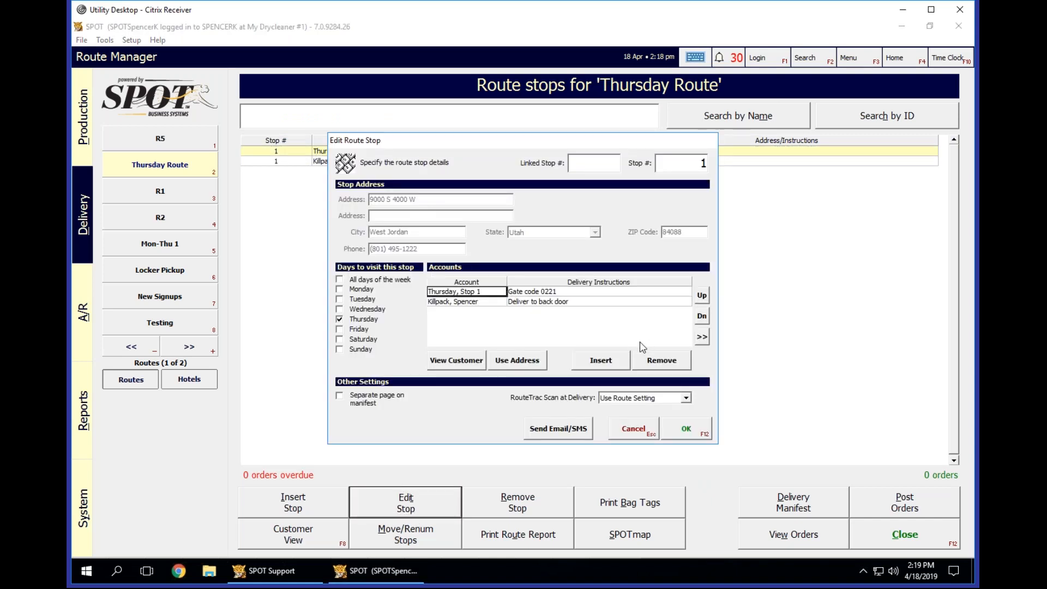
{"action": "left_click", "coordinate": [457, 302]}
{"action": "left_click", "coordinate": [475, 292]}
{"action": "left_click", "coordinate": [479, 301]}
{"action": "left_click", "coordinate": [512, 361]}
{"action": "left_click", "coordinate": [480, 291]}
{"action": "left_click", "coordinate": [515, 365]}
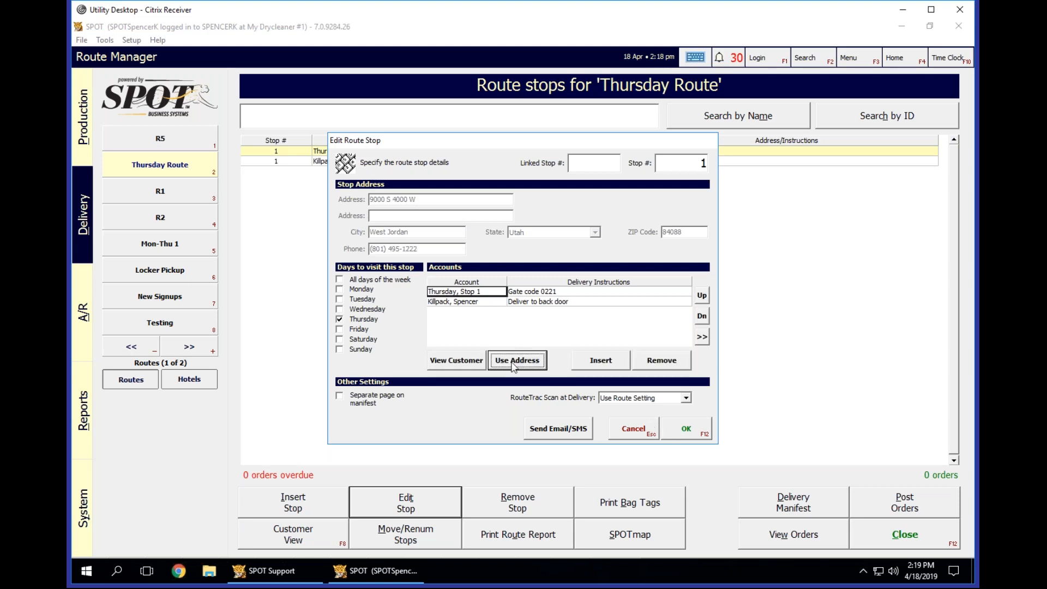
Verify the first account's address on SPOTmap, save the record, and use that address as the stop's address.
{"action": "left_click", "coordinate": [461, 361]}
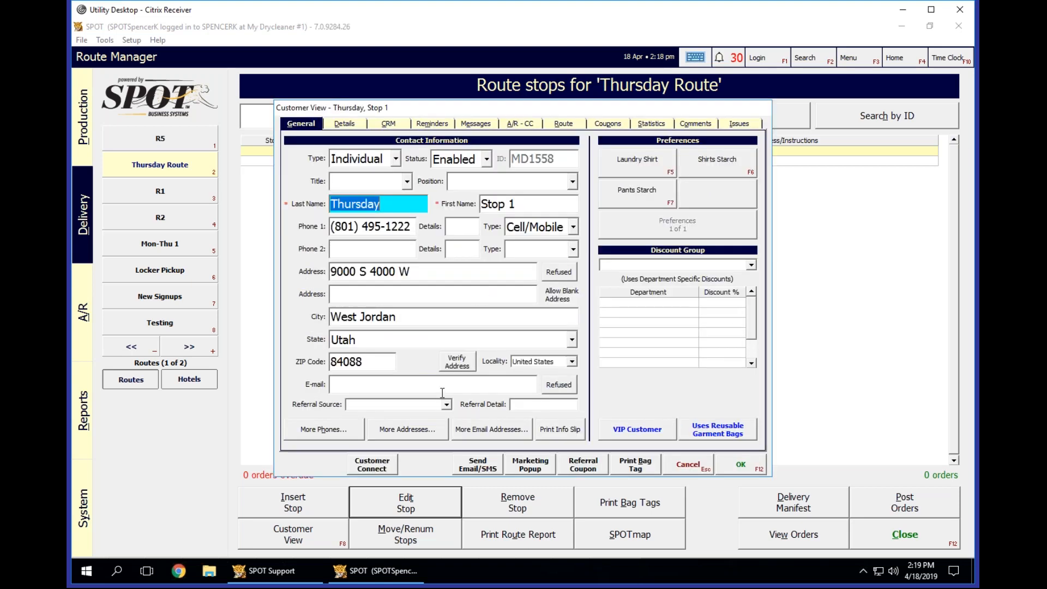
{"action": "left_click", "coordinate": [463, 363]}
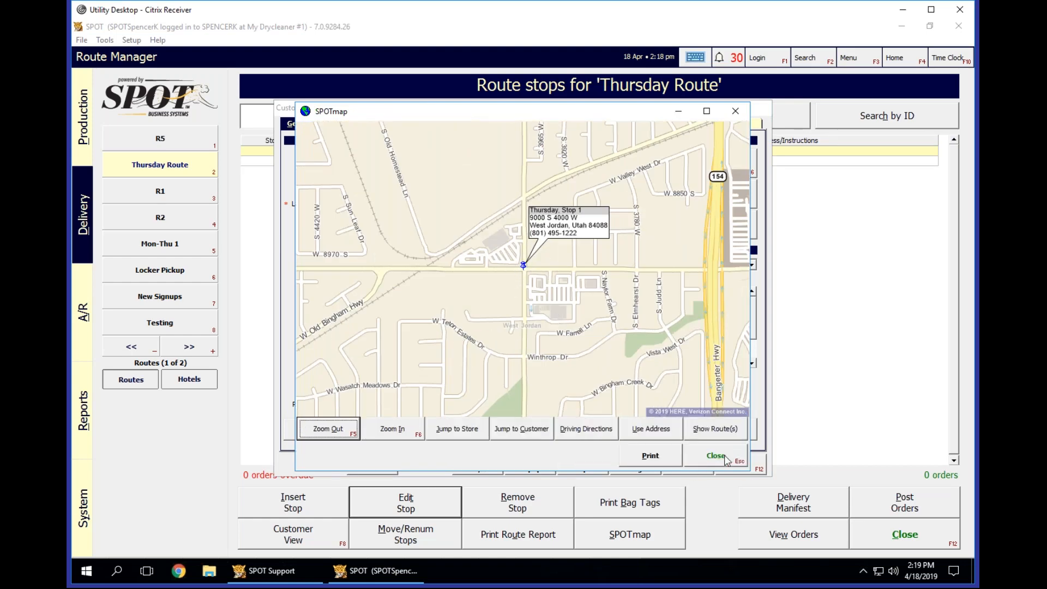
{"action": "left_click", "coordinate": [718, 457]}
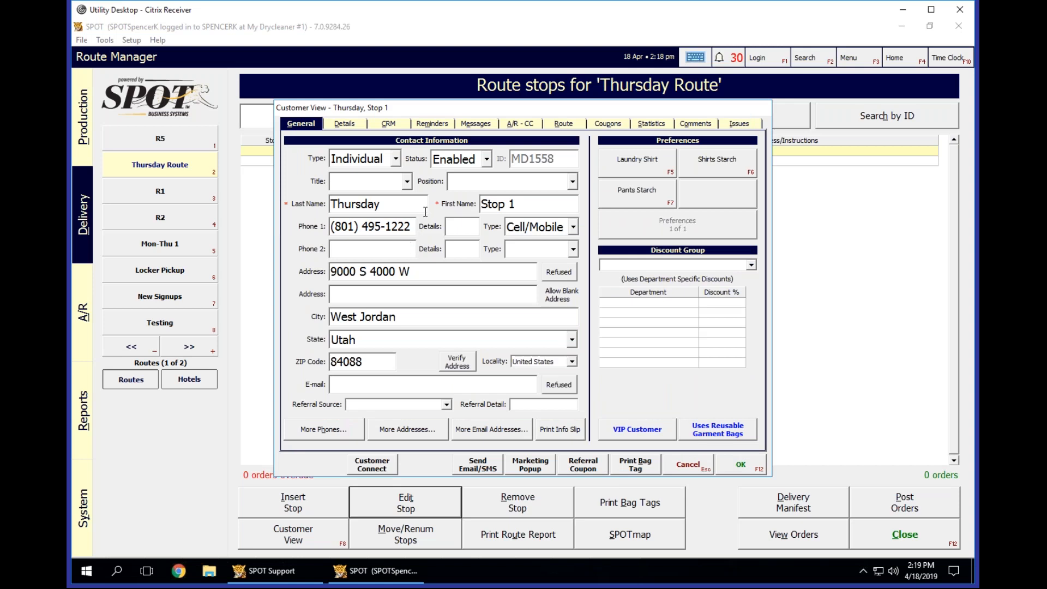
{"action": "left_click", "coordinate": [740, 468]}
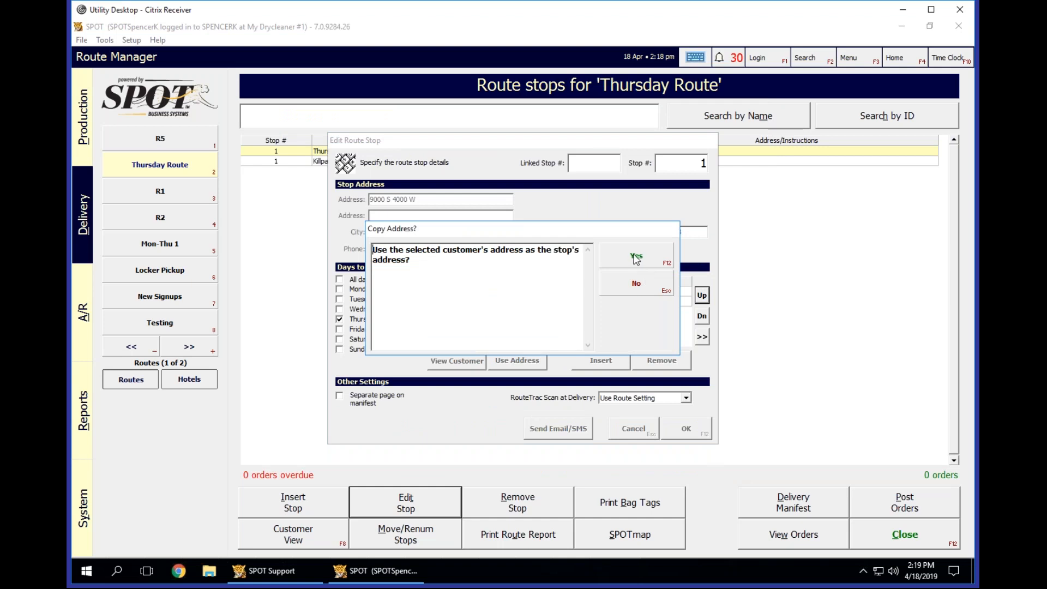
{"action": "left_click", "coordinate": [635, 257]}
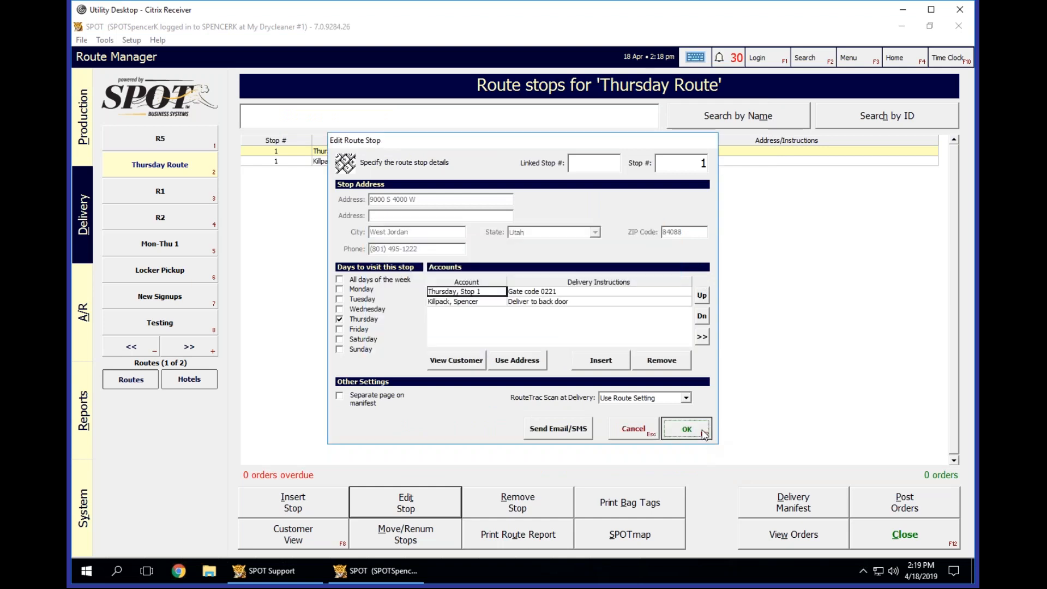
{"action": "left_click", "coordinate": [686, 429]}
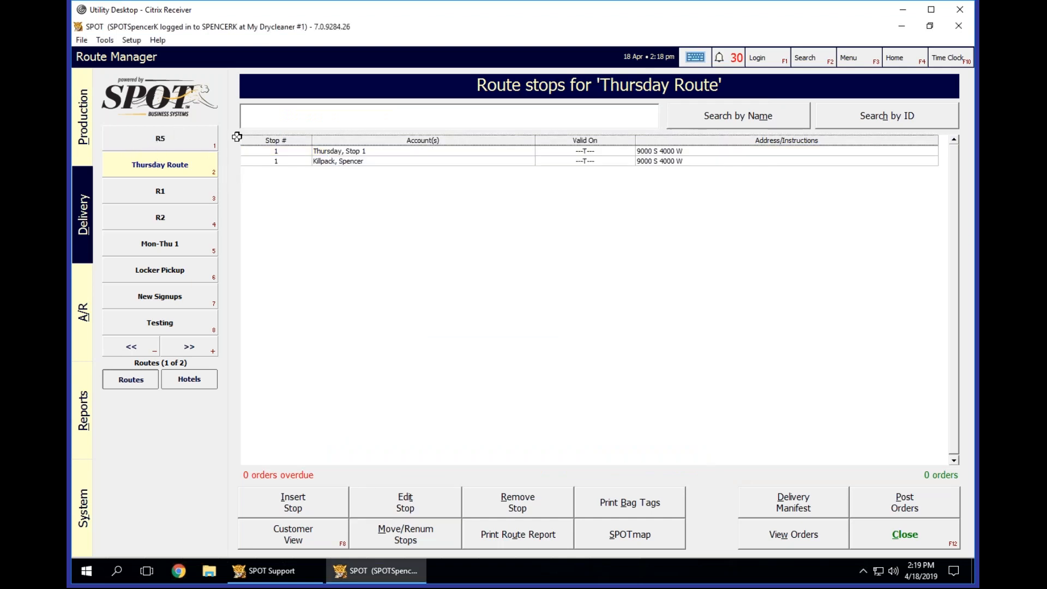
Examine the visit days in route R5's stop list and return to the Thursday Route.
{"action": "left_click", "coordinate": [174, 138]}
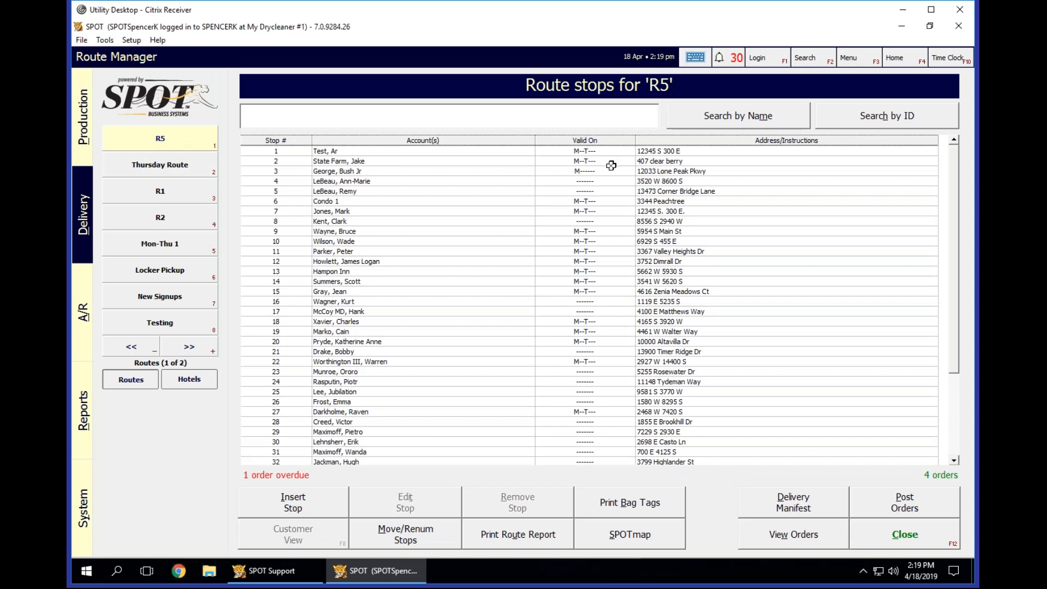
{"action": "left_click", "coordinate": [551, 171]}
{"action": "left_click", "coordinate": [543, 153]}
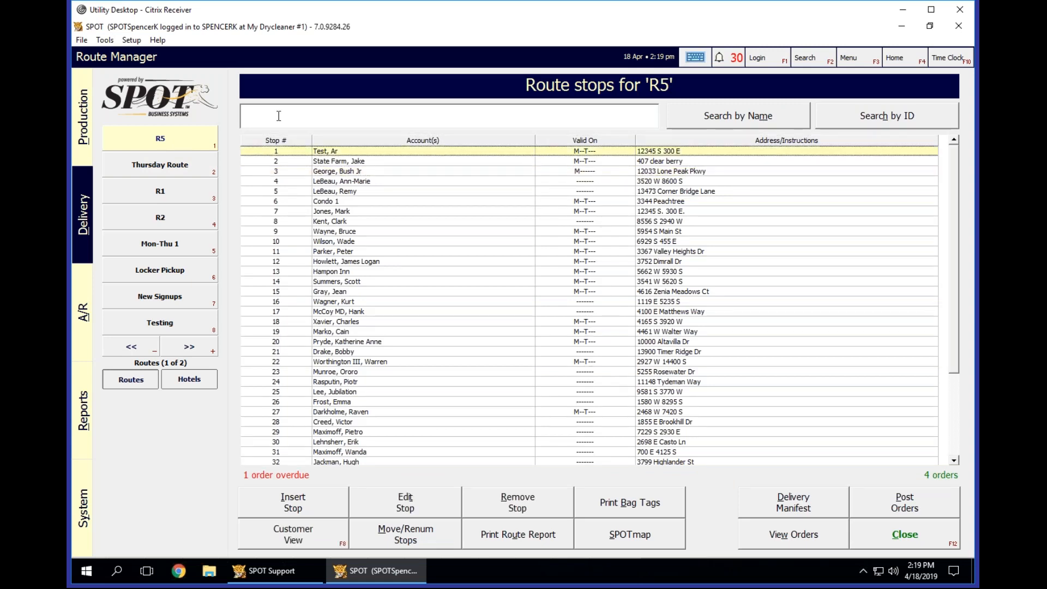
{"action": "left_click", "coordinate": [162, 172]}
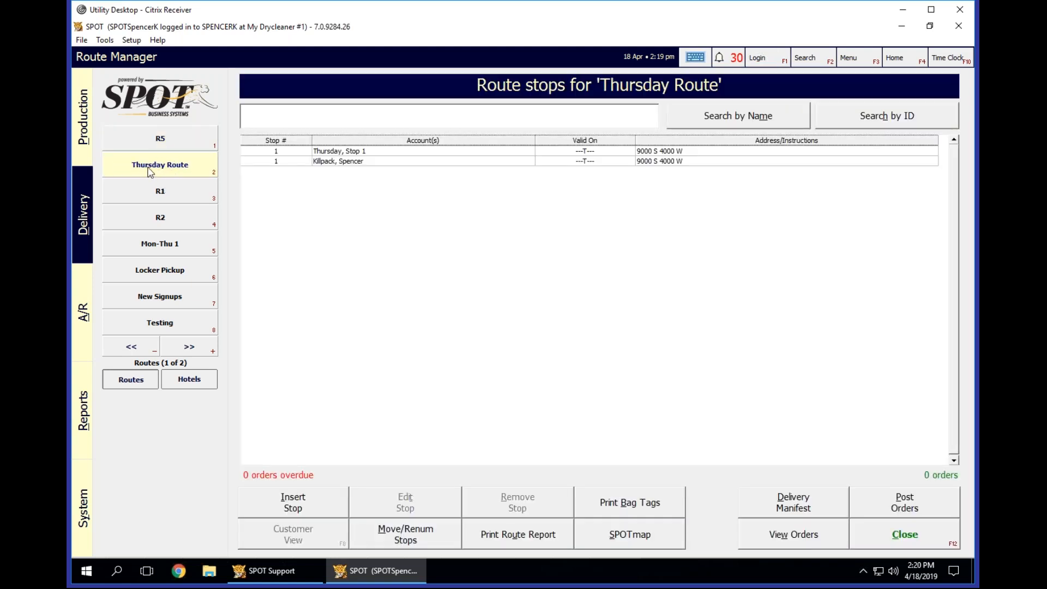
Add Monday, Tuesday and Wednesday to the days to visit stop 1 and save the stop.
{"action": "left_click", "coordinate": [371, 149]}
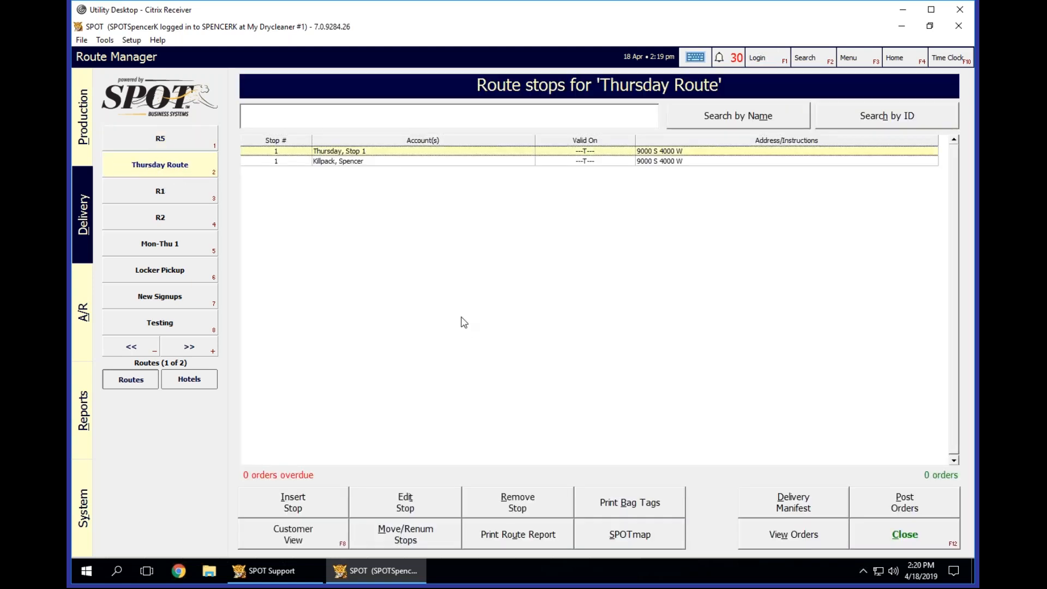
{"action": "left_click", "coordinate": [414, 496]}
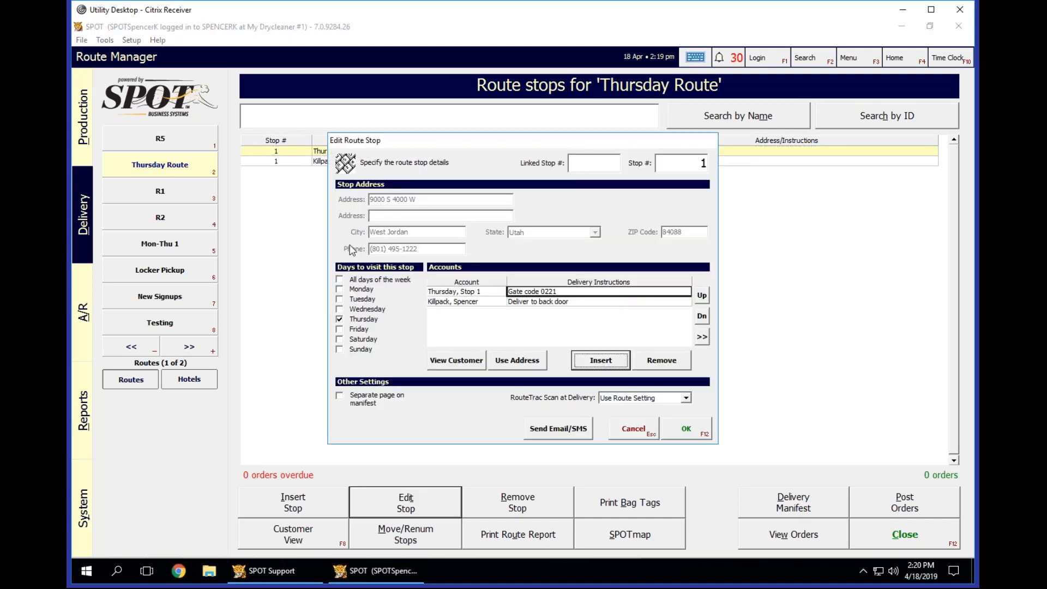
{"action": "left_click", "coordinate": [339, 289]}
{"action": "left_click", "coordinate": [340, 299]}
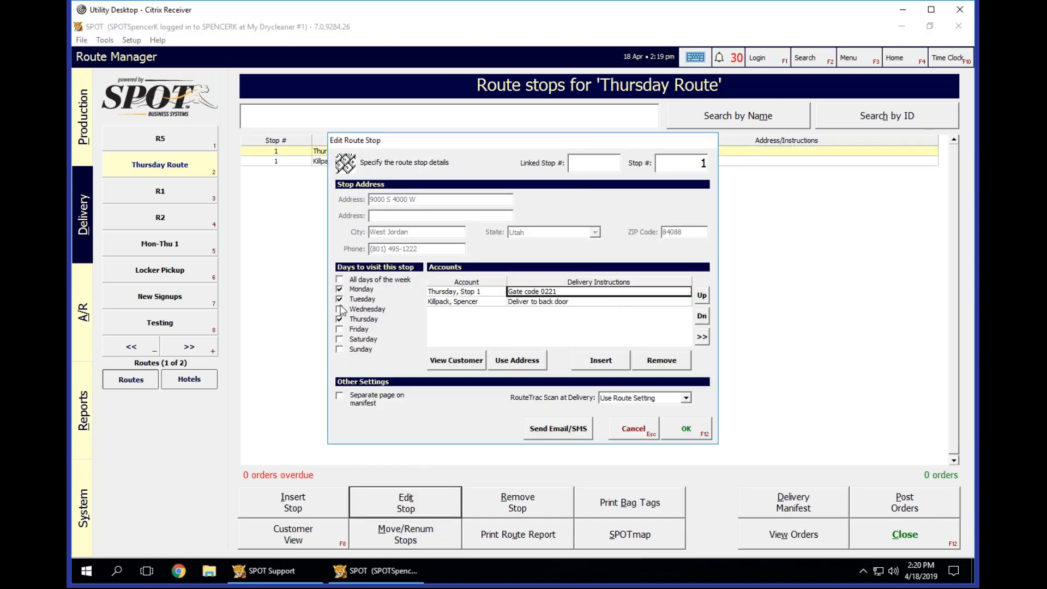
{"action": "left_click", "coordinate": [686, 428]}
Remove Monday, Tuesday and Wednesday from stop 1's visit days, leaving only Thursday, and save the stop.
{"action": "left_click", "coordinate": [404, 150]}
{"action": "left_click", "coordinate": [407, 503]}
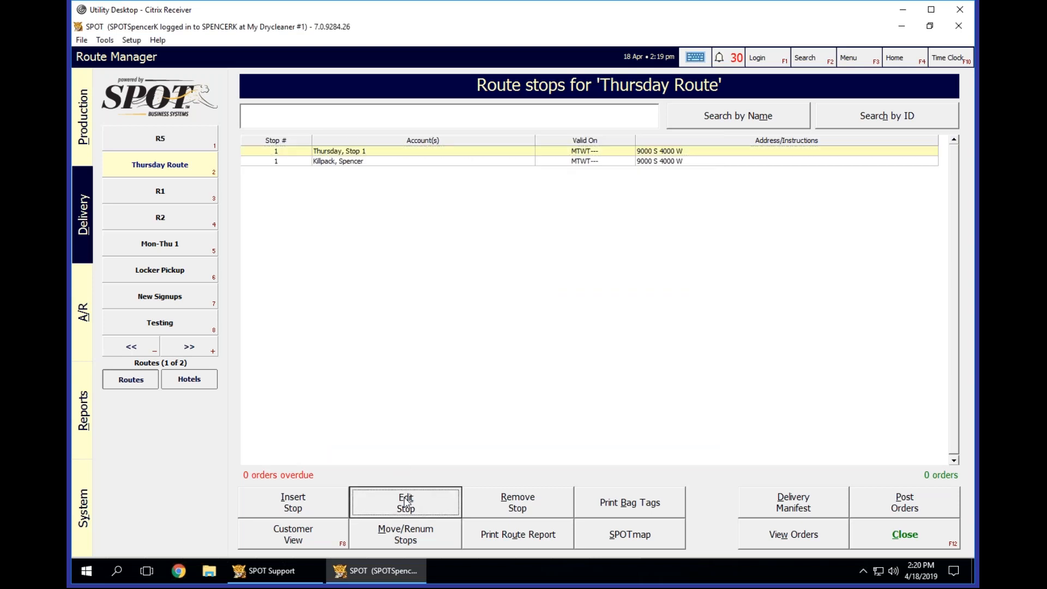
{"action": "left_click", "coordinate": [342, 299]}
{"action": "left_click", "coordinate": [340, 309]}
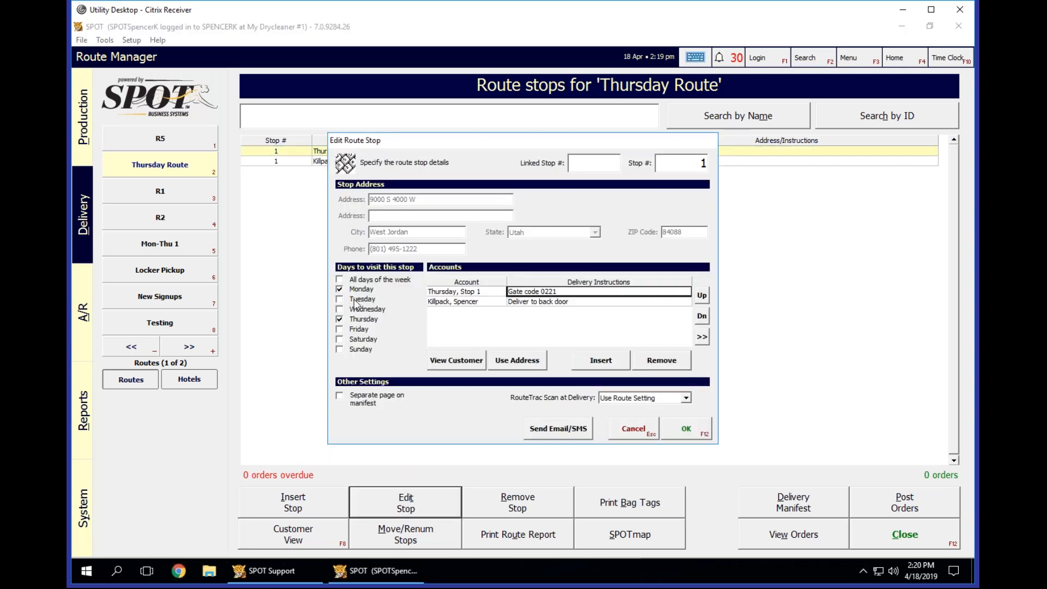
{"action": "left_click", "coordinate": [340, 289]}
{"action": "left_click", "coordinate": [687, 429]}
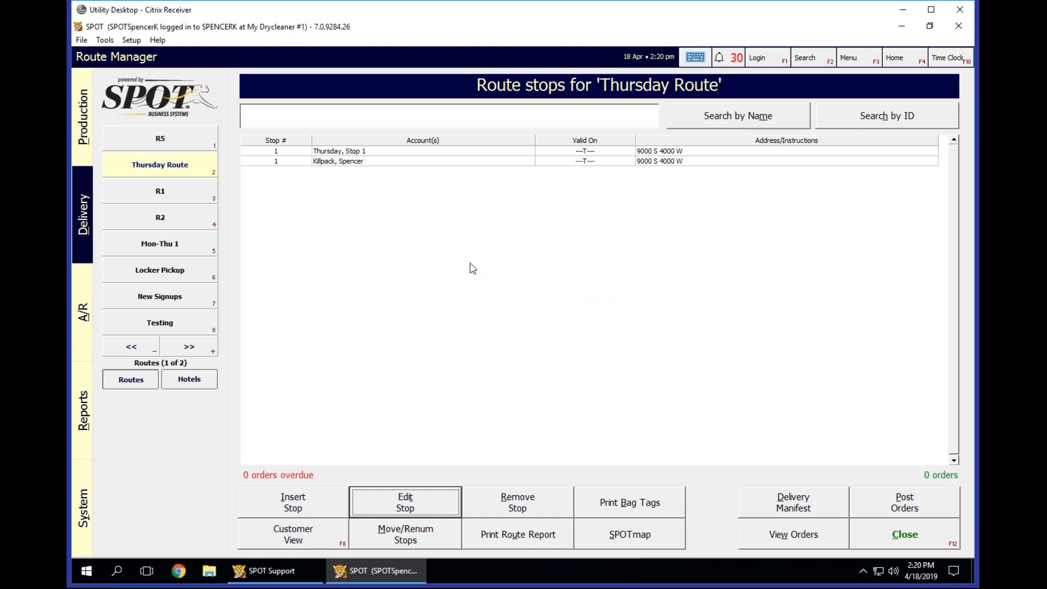
Open SPOTmap for route R5 and map its stops using the All mapping group.
{"action": "left_click", "coordinate": [375, 172]}
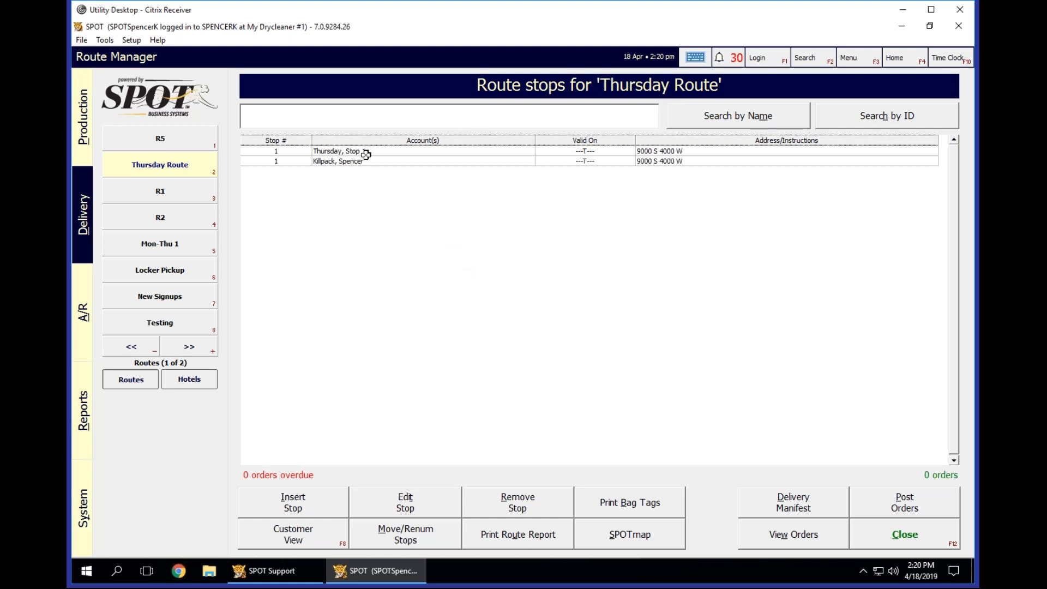
{"action": "left_click", "coordinate": [179, 139]}
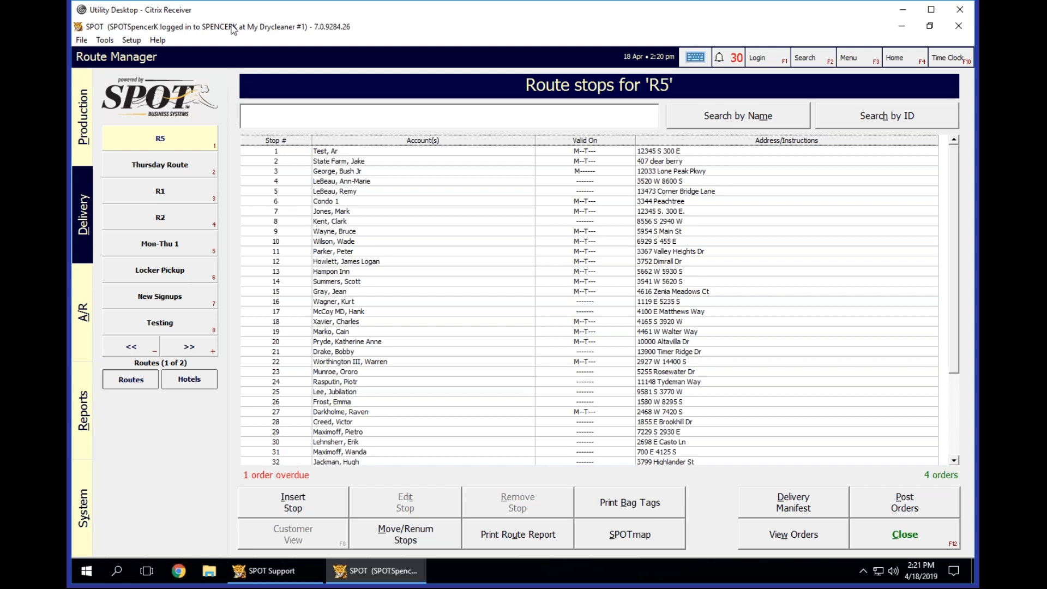
{"action": "left_click", "coordinate": [630, 536]}
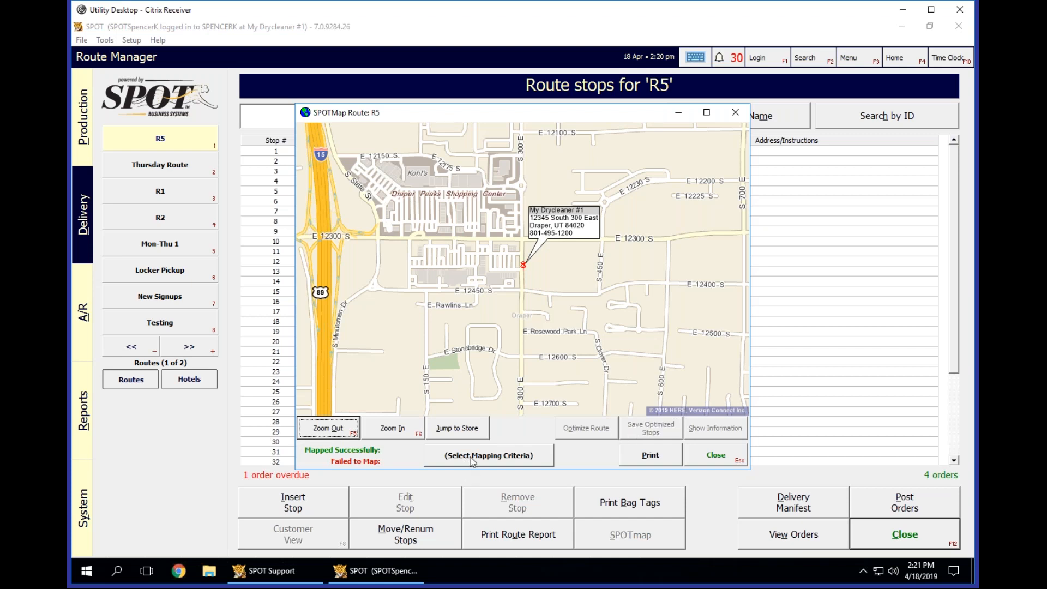
{"action": "left_click", "coordinate": [473, 456]}
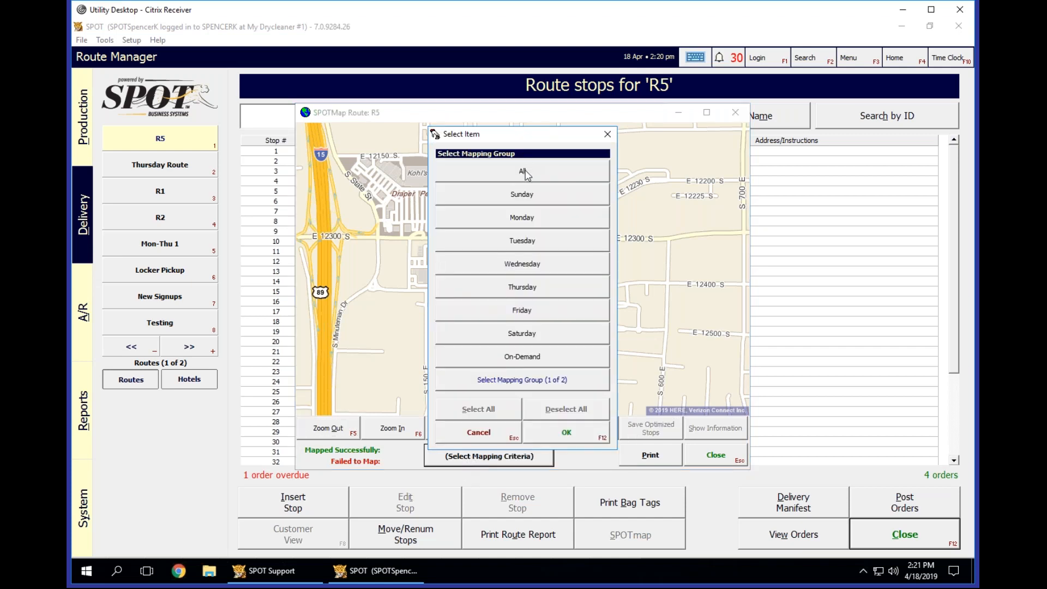
{"action": "left_click", "coordinate": [523, 172]}
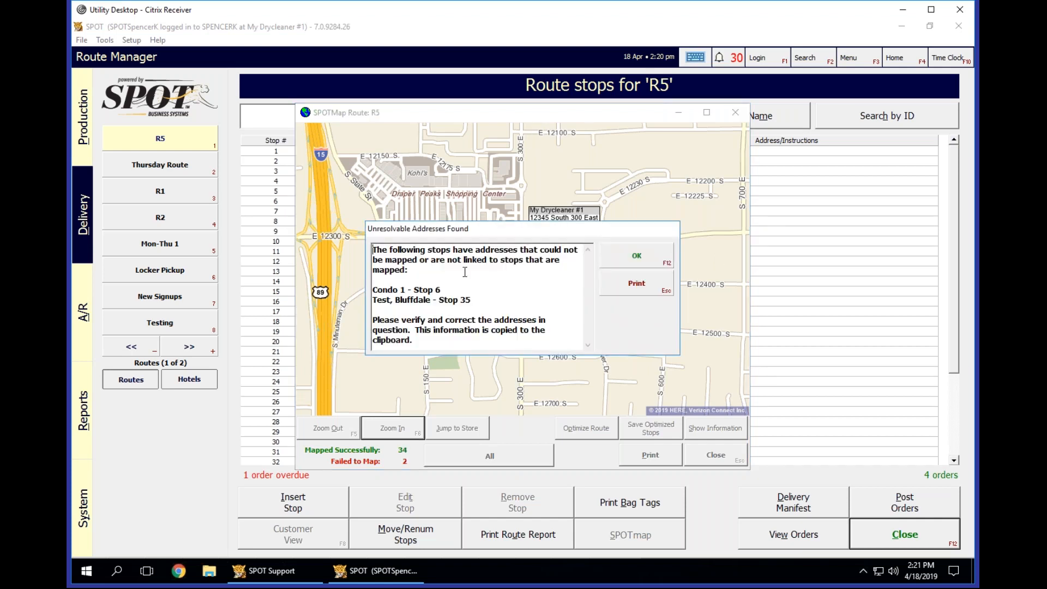
Review and print the list of R5 stops with unresolvable addresses, and close the route map.
{"action": "triple_click", "coordinate": [477, 299]}
{"action": "left_click", "coordinate": [506, 299]}
{"action": "left_click_drag", "start_coordinate": [470, 299], "coordinate": [349, 289]}
{"action": "left_click", "coordinate": [518, 301]}
{"action": "left_click", "coordinate": [639, 285]}
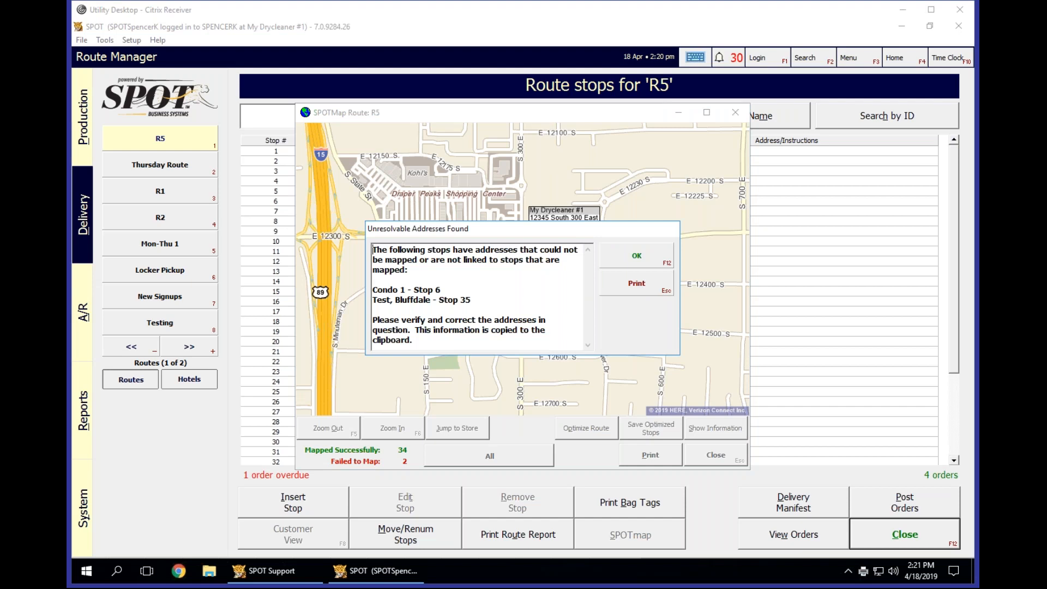
{"action": "left_click", "coordinate": [633, 257]}
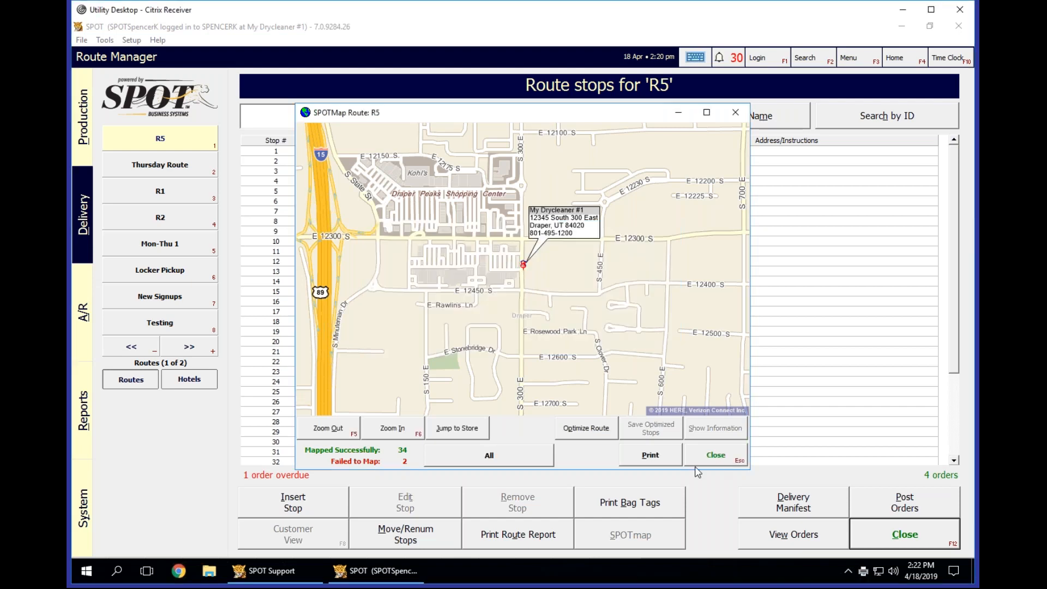
{"action": "left_click", "coordinate": [715, 456]}
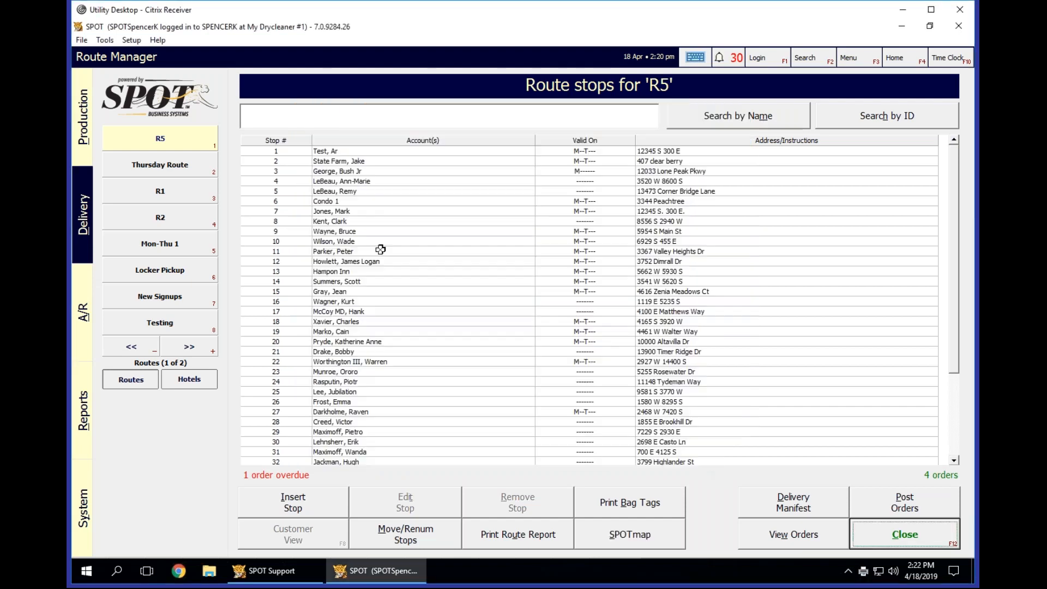
Open the customer record of Condo 1 on stop 6 and add the missing street direction and suffix to its address.
{"action": "left_click", "coordinate": [326, 201]}
{"action": "left_click", "coordinate": [297, 532]}
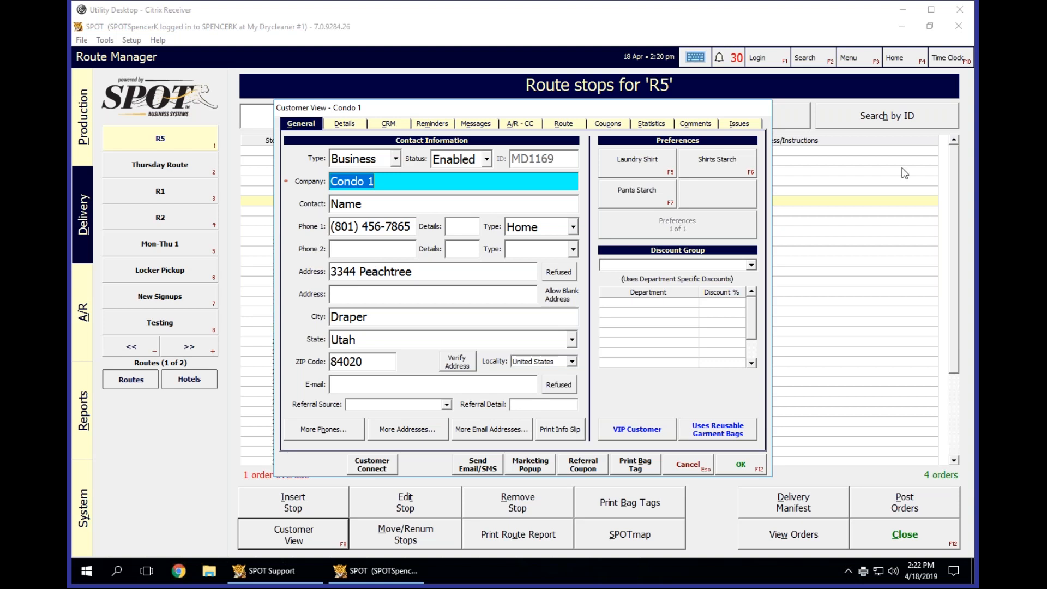
{"action": "left_click", "coordinate": [457, 272]}
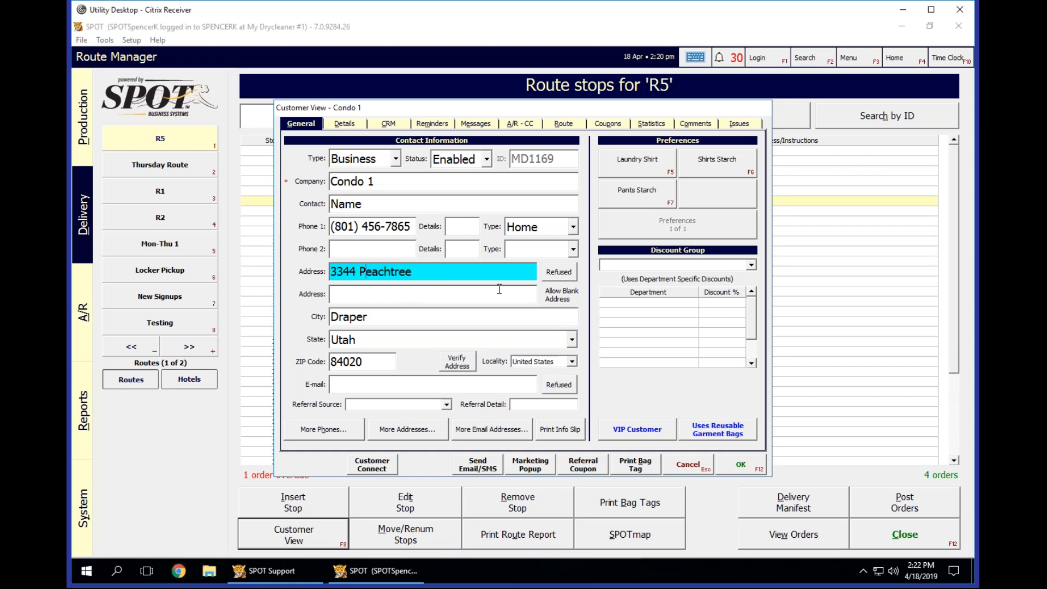
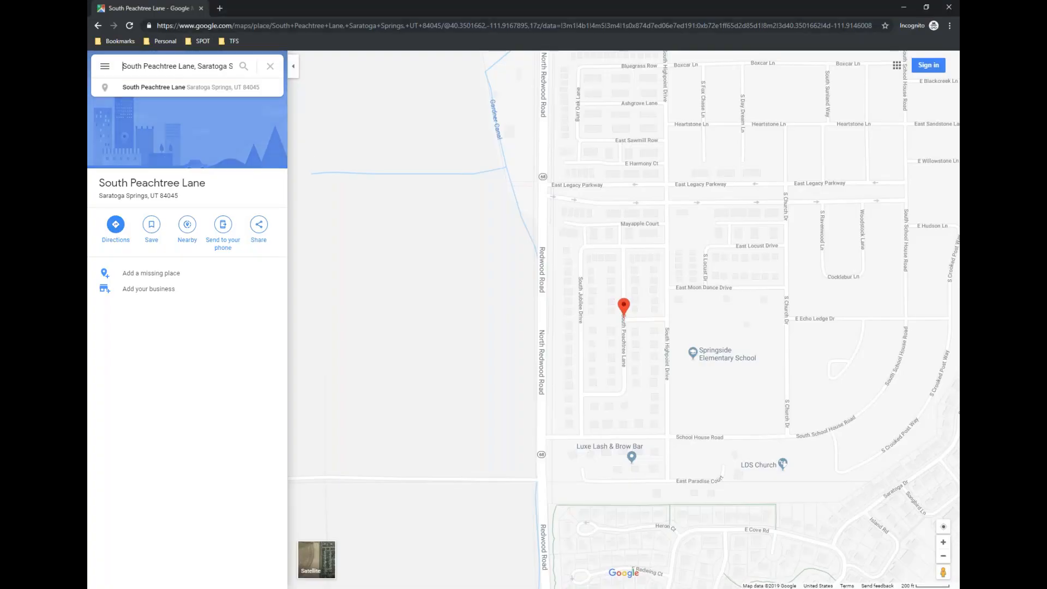
Search Google Maps for the customer's full street address, choosing the match in Saratoga Springs, UT.
{"action": "key", "text": "ctrl+a"}
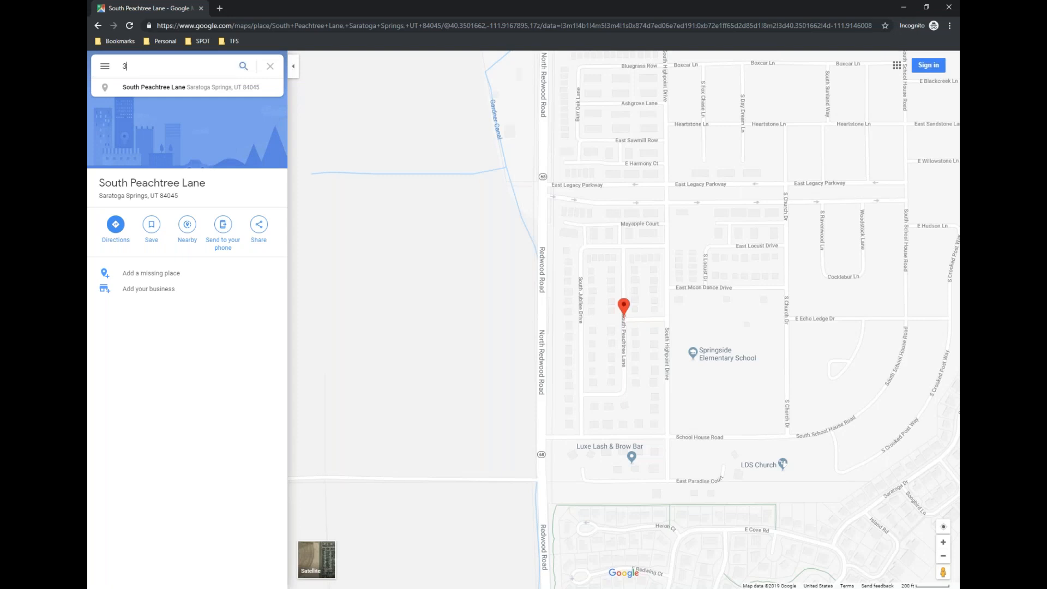
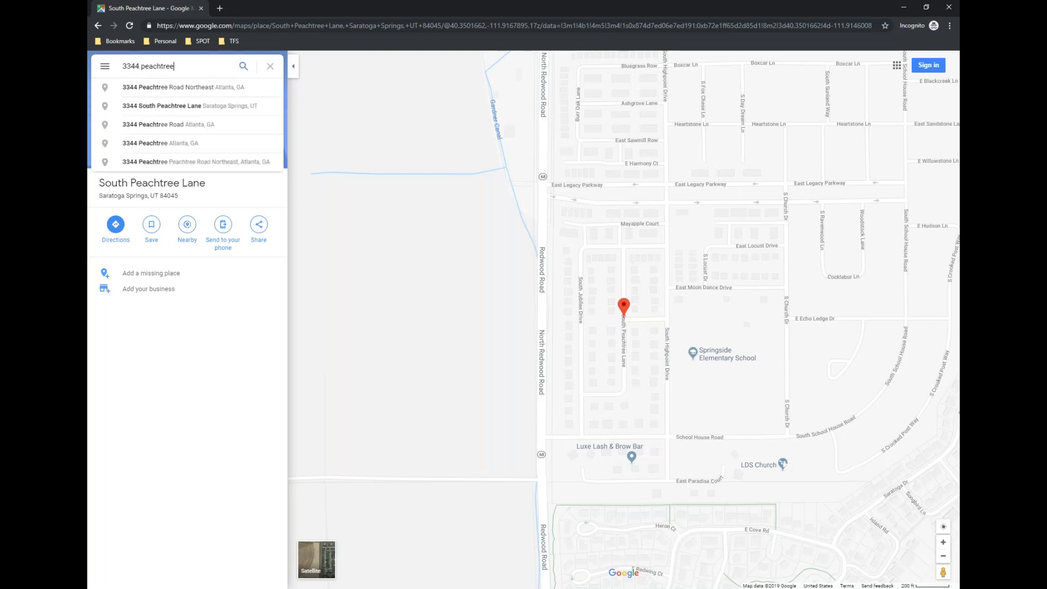
{"action": "key", "text": "Down"}
{"action": "key", "text": "Down"}
{"action": "key", "text": "Down"}
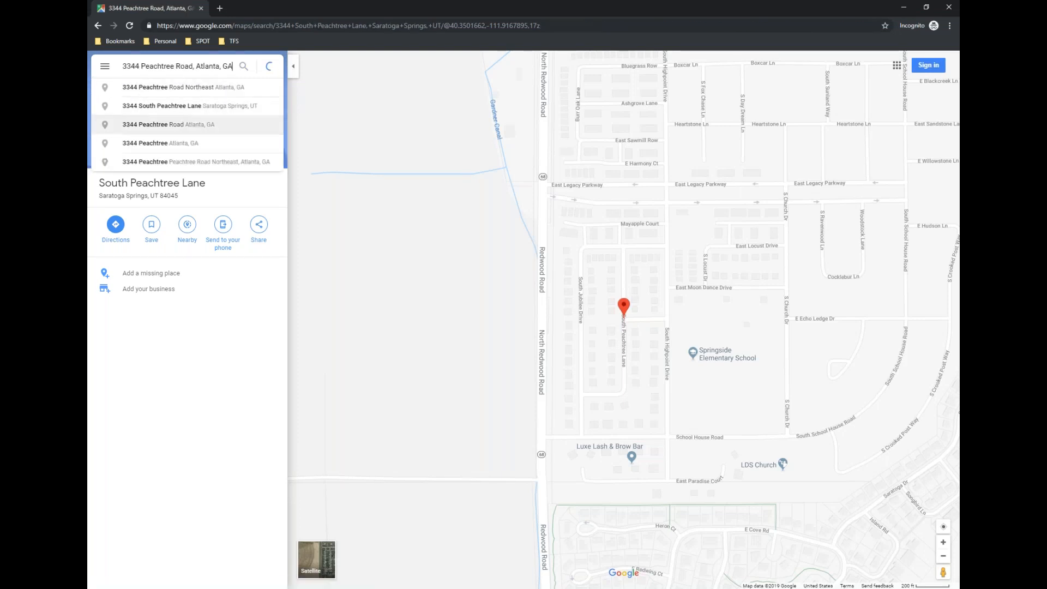
{"action": "key", "text": "Up"}
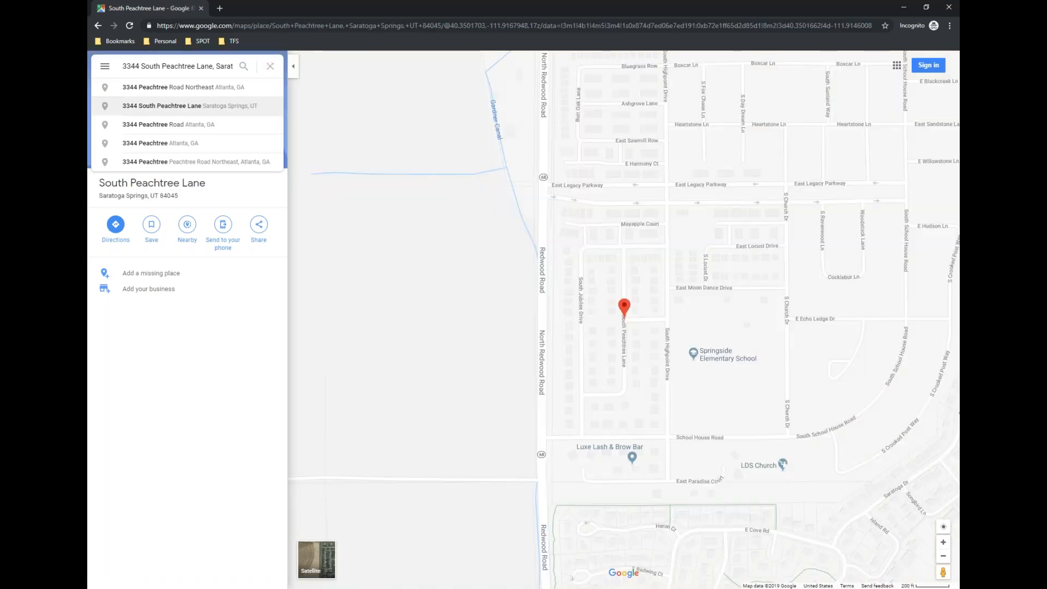
{"action": "key", "text": "Return"}
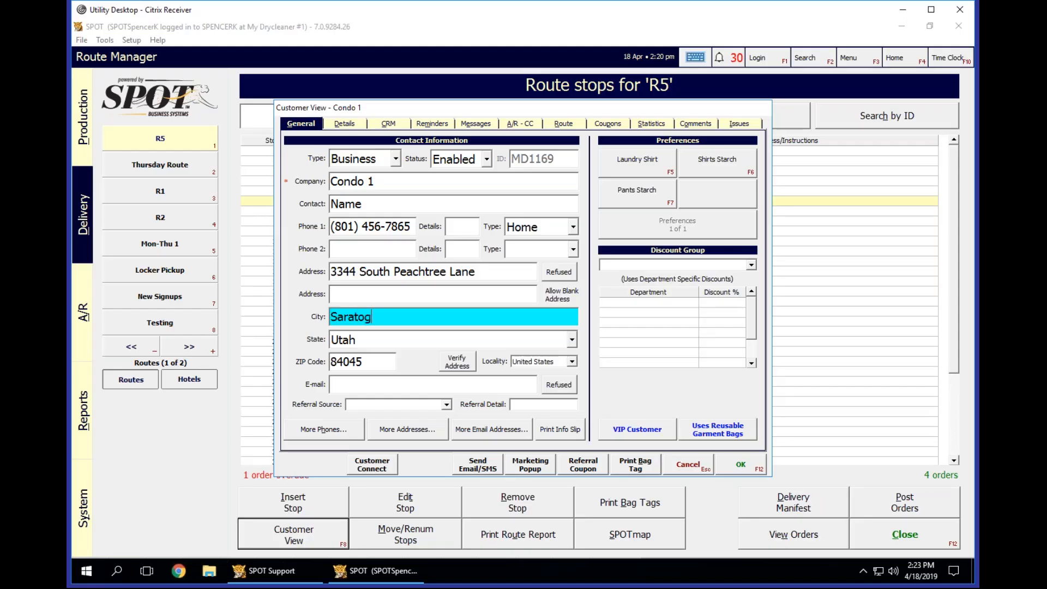
Complete the city in Condo 1's record and review the customer's additional addresses without changing them.
{"action": "type", "text": "a Springs"}
{"action": "left_click", "coordinate": [466, 366]}
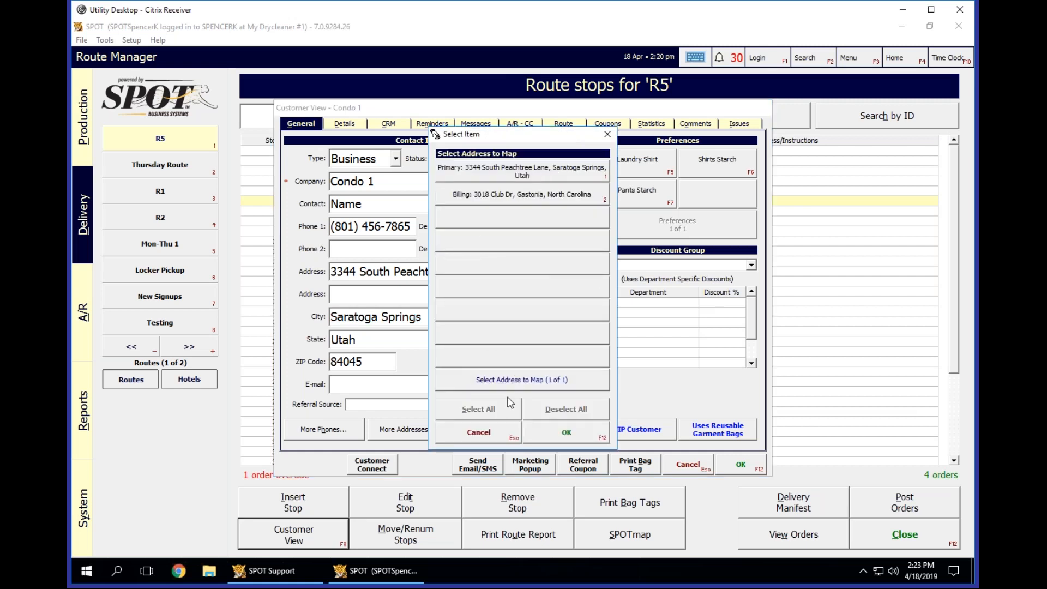
{"action": "left_click", "coordinate": [497, 437]}
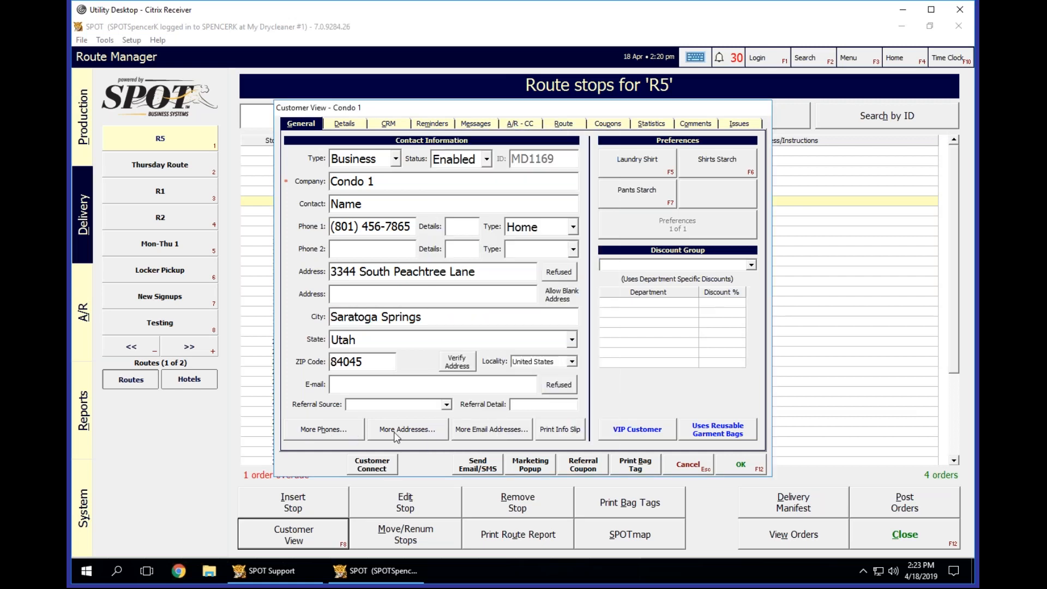
{"action": "left_click", "coordinate": [419, 432]}
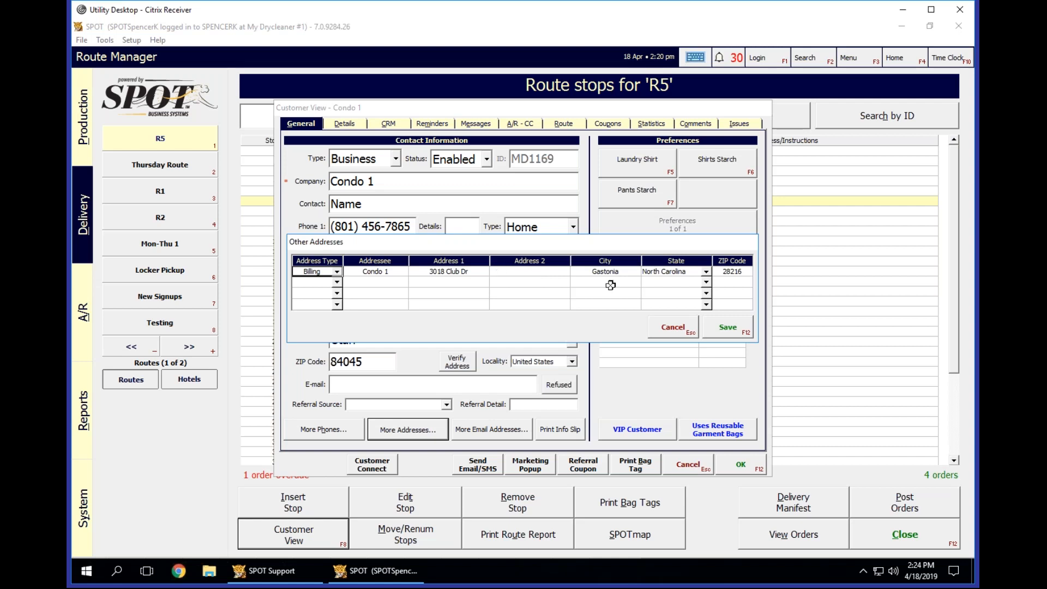
{"action": "left_click", "coordinate": [675, 327]}
Verify Condo 1's primary address by mapping it in SPOTmap.
{"action": "left_click", "coordinate": [465, 362]}
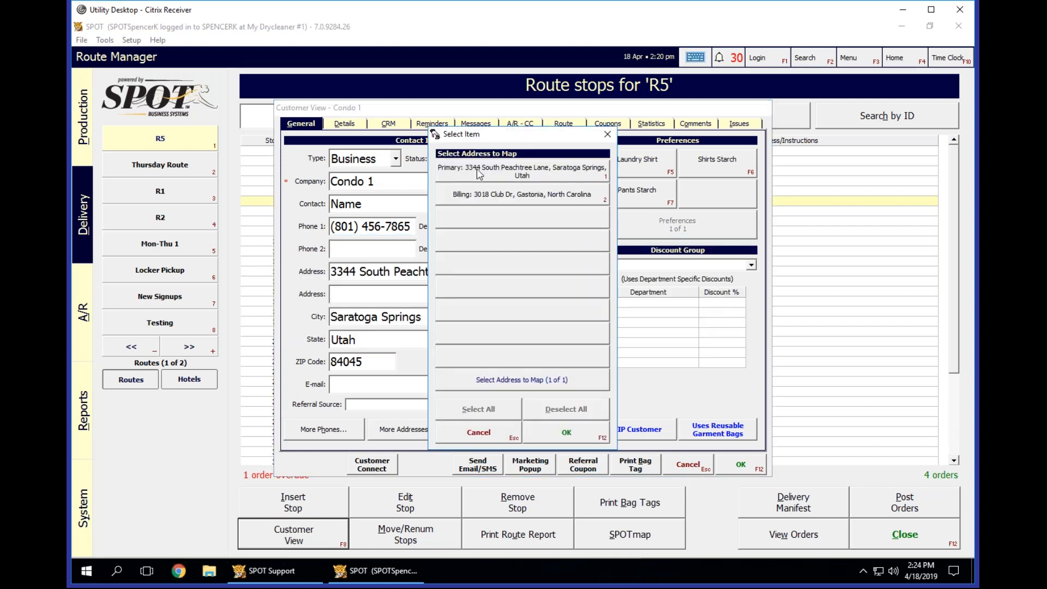
{"action": "double_click", "coordinate": [476, 169]}
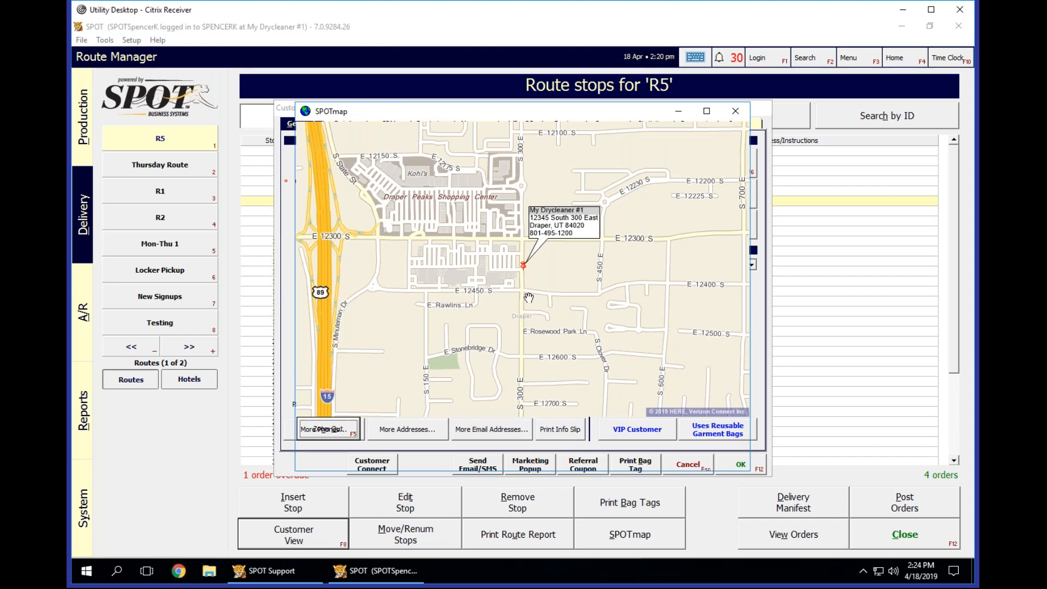
{"action": "left_click", "coordinate": [649, 253]}
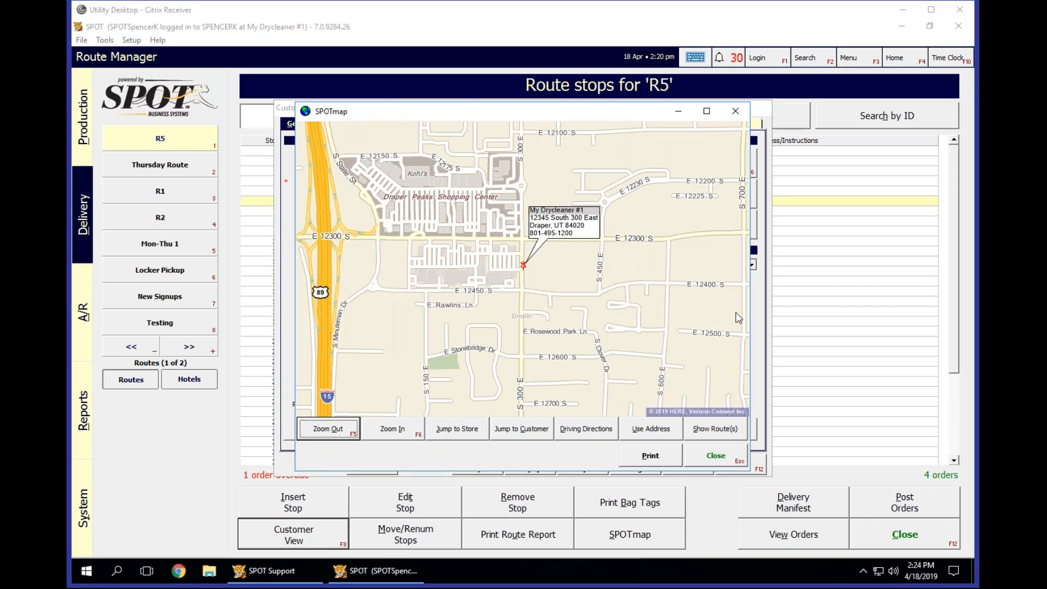
Locate the customer's street in Saratoga Springs on the map, following Redwood Rd south from the store in Draper.
{"action": "left_click_drag", "start_coordinate": [429, 293], "coordinate": [508, 293]}
{"action": "scroll", "coordinate": [508, 293], "scroll_direction": "down", "scroll_amount": 5}
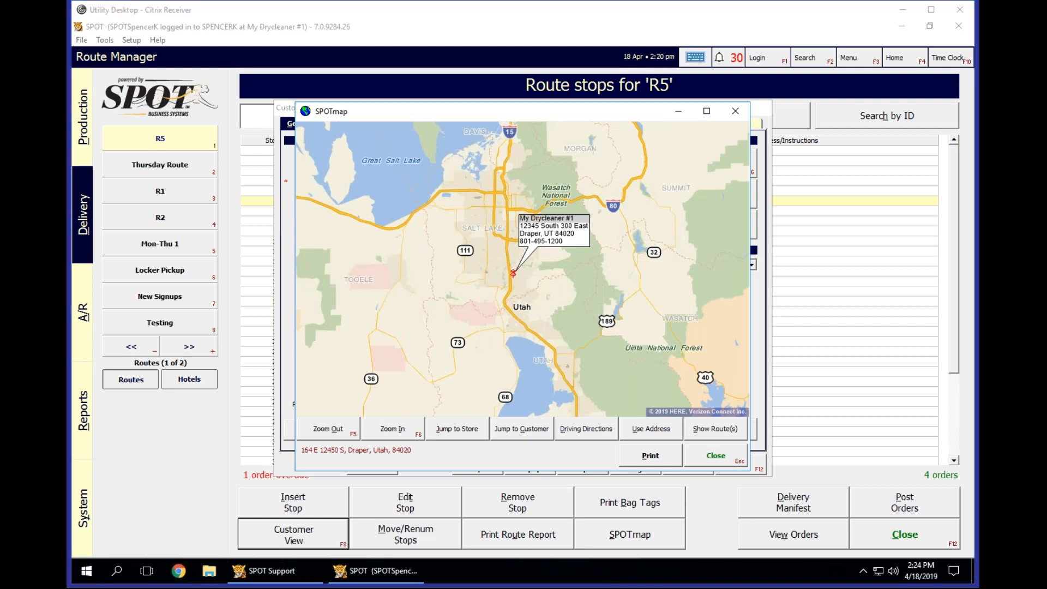
{"action": "left_click_drag", "start_coordinate": [511, 329], "coordinate": [529, 271]}
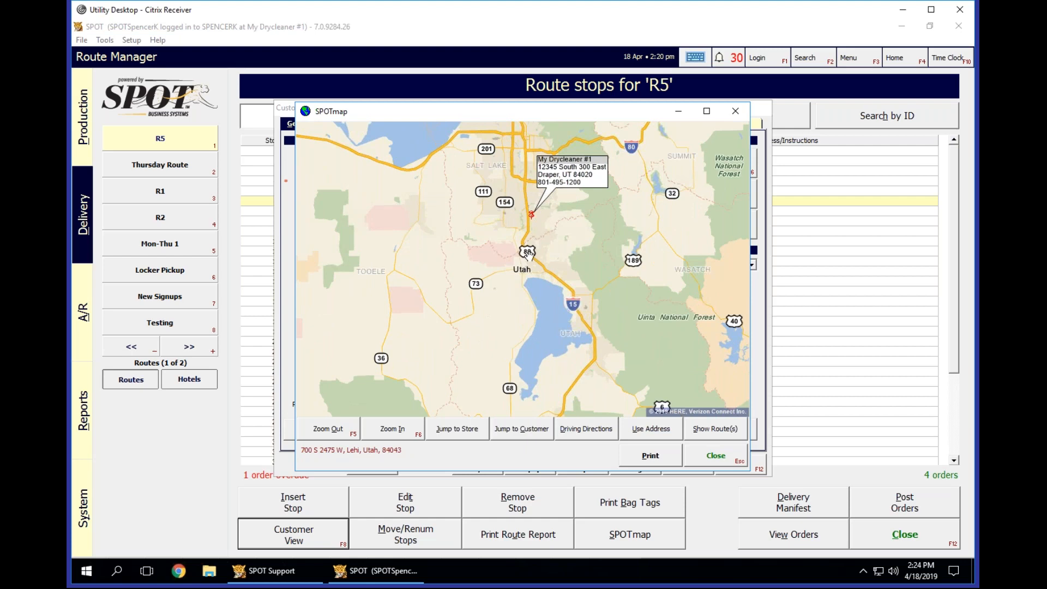
{"action": "scroll", "coordinate": [528, 255], "scroll_direction": "up", "scroll_amount": 4}
{"action": "left_click_drag", "start_coordinate": [444, 322], "coordinate": [564, 301]}
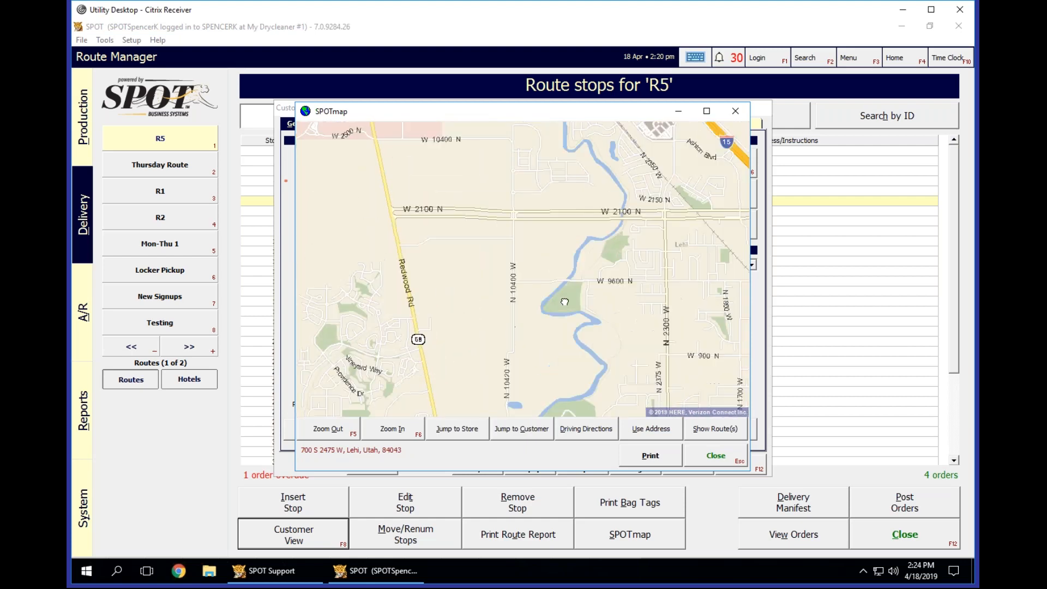
{"action": "scroll", "coordinate": [564, 302], "scroll_direction": "down", "scroll_amount": 1}
{"action": "left_click_drag", "start_coordinate": [514, 344], "coordinate": [541, 287]}
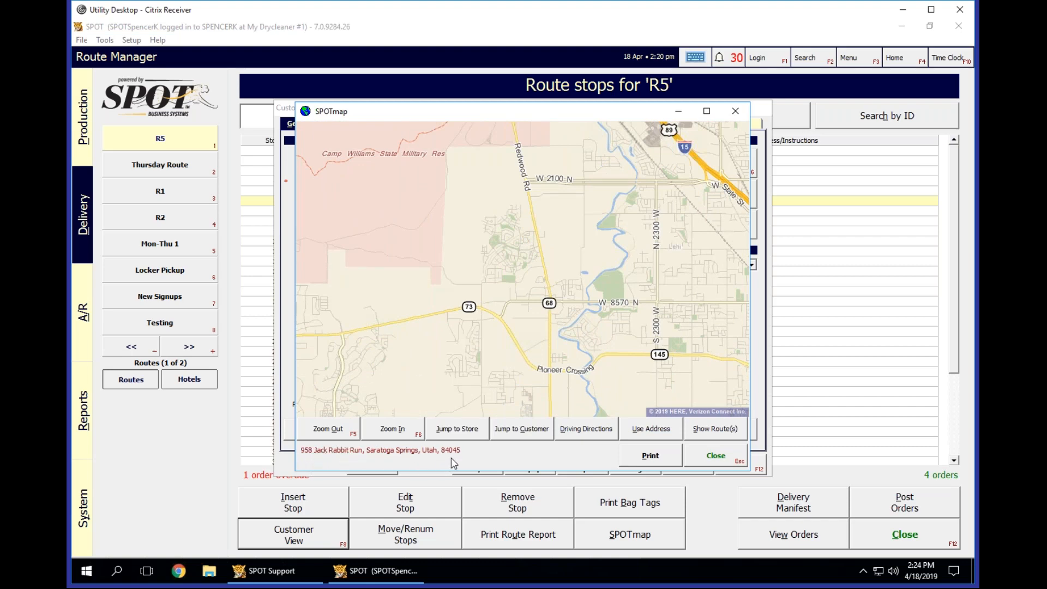
{"action": "left_click_drag", "start_coordinate": [510, 353], "coordinate": [542, 249]}
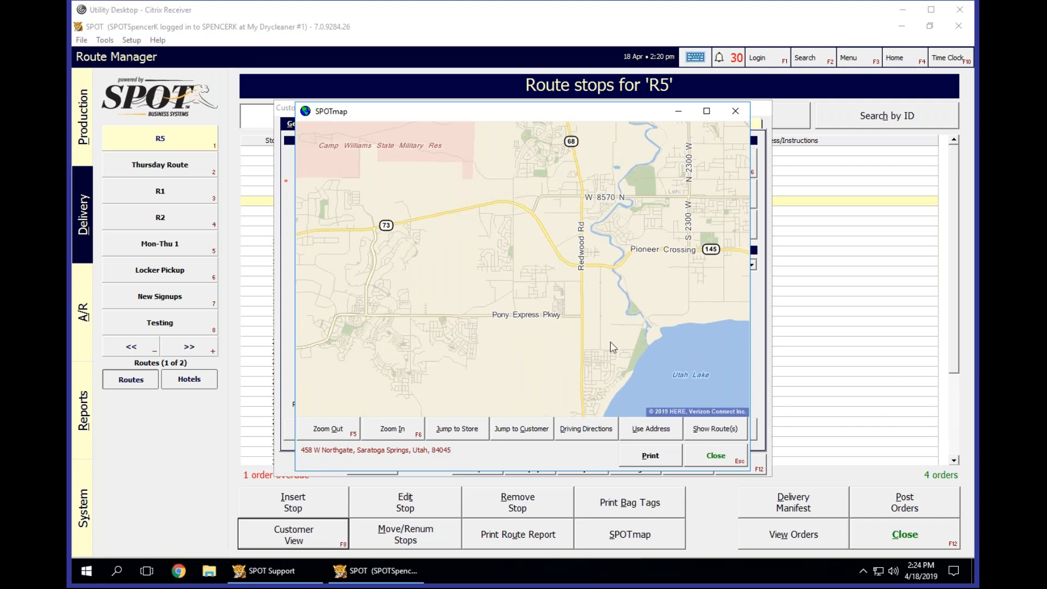
{"action": "left_click_drag", "start_coordinate": [613, 356], "coordinate": [627, 250]}
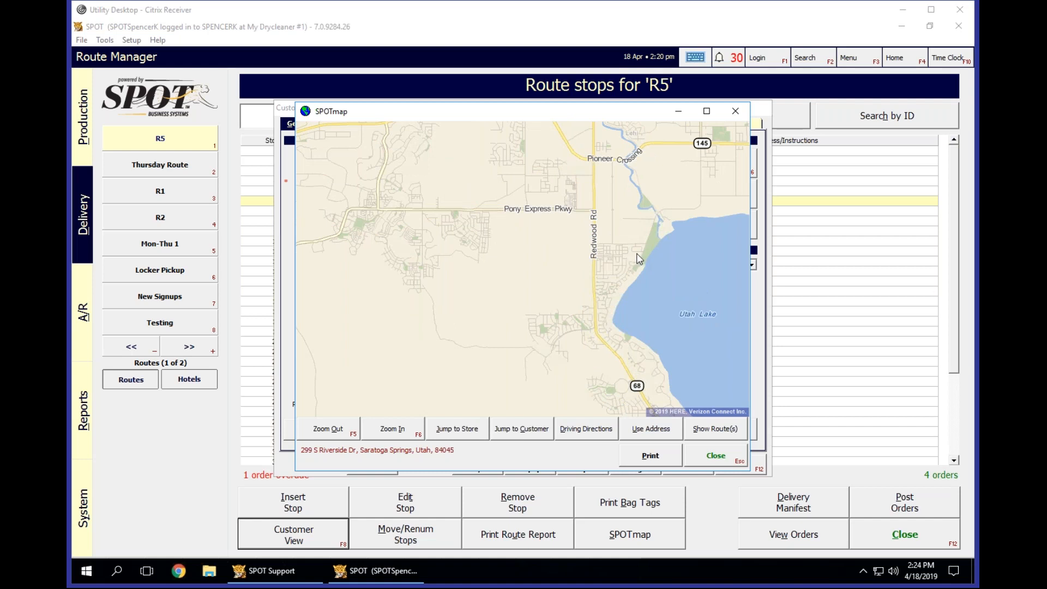
{"action": "mouse_move", "coordinate": [599, 269]}
{"action": "left_mouse_down"}
{"action": "mouse_move", "coordinate": [589, 284]}
{"action": "mouse_move", "coordinate": [598, 276]}
{"action": "left_mouse_up"}
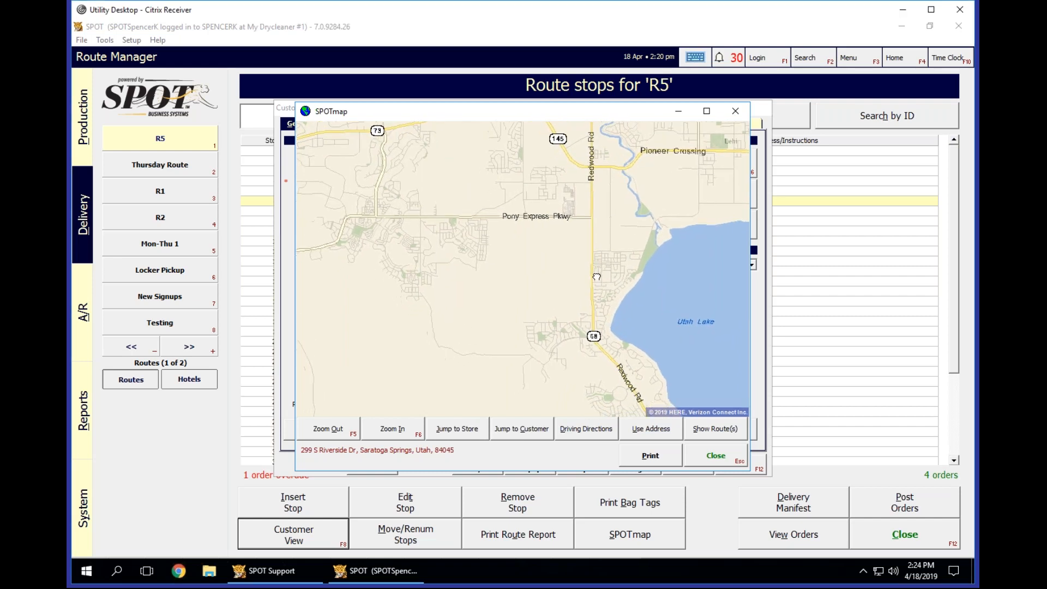
{"action": "scroll", "coordinate": [597, 274], "scroll_direction": "up", "scroll_amount": 5}
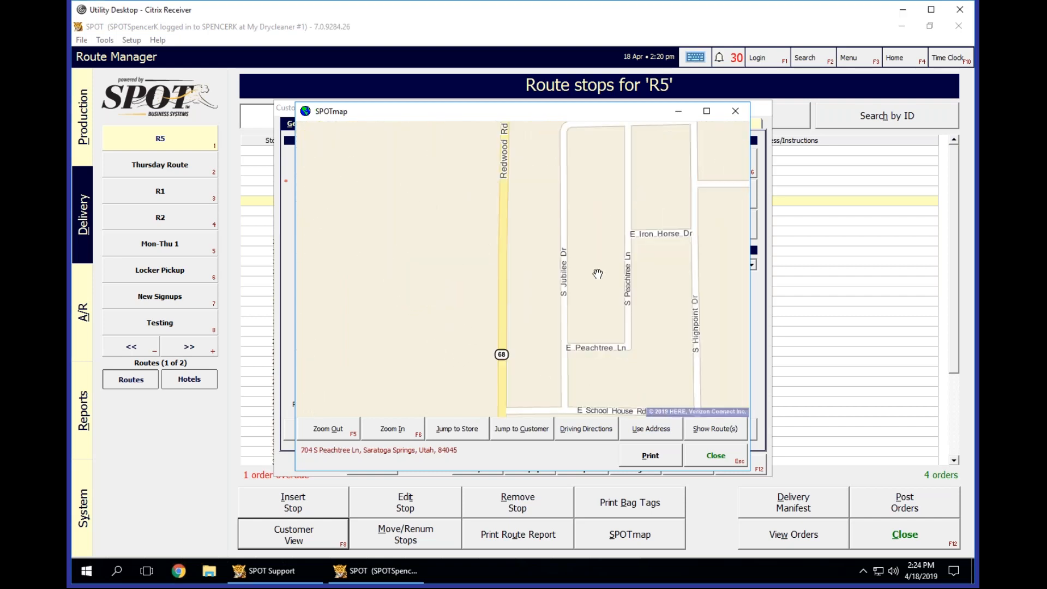
{"action": "scroll", "coordinate": [596, 279], "scroll_direction": "down", "scroll_amount": 1}
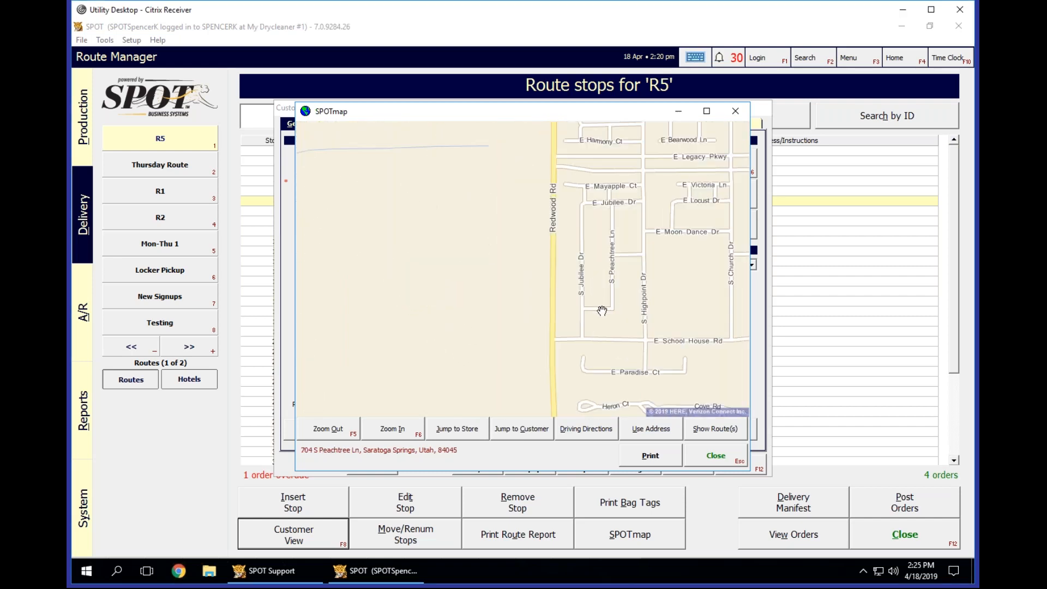
{"action": "scroll", "coordinate": [602, 310], "scroll_direction": "up", "scroll_amount": 2}
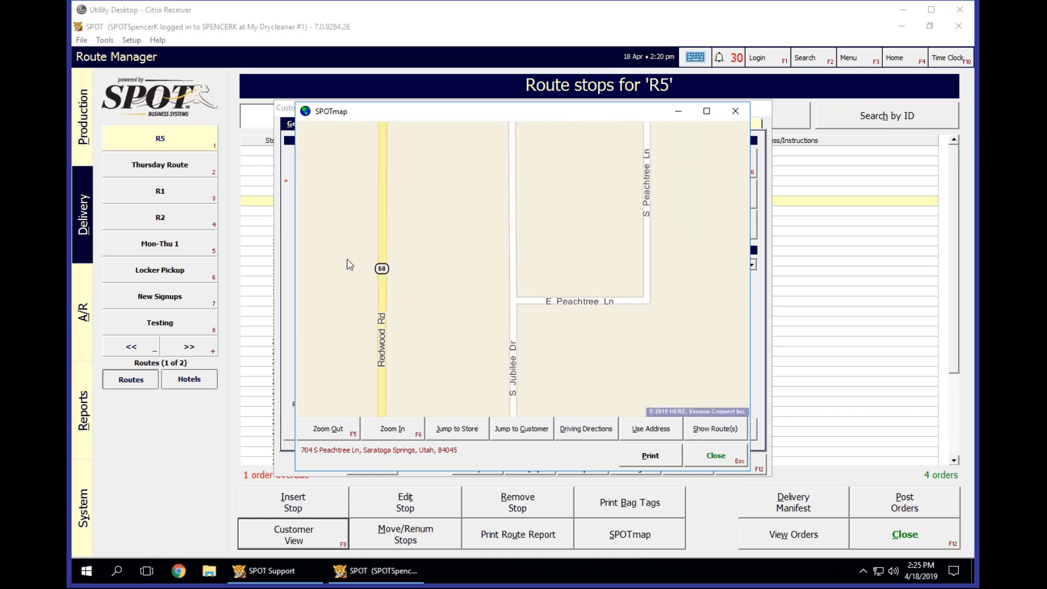
Check the addresses along the customer's street on the map for a valid house number, and close the map.
{"action": "left_click_drag", "start_coordinate": [545, 355], "coordinate": [537, 320]}
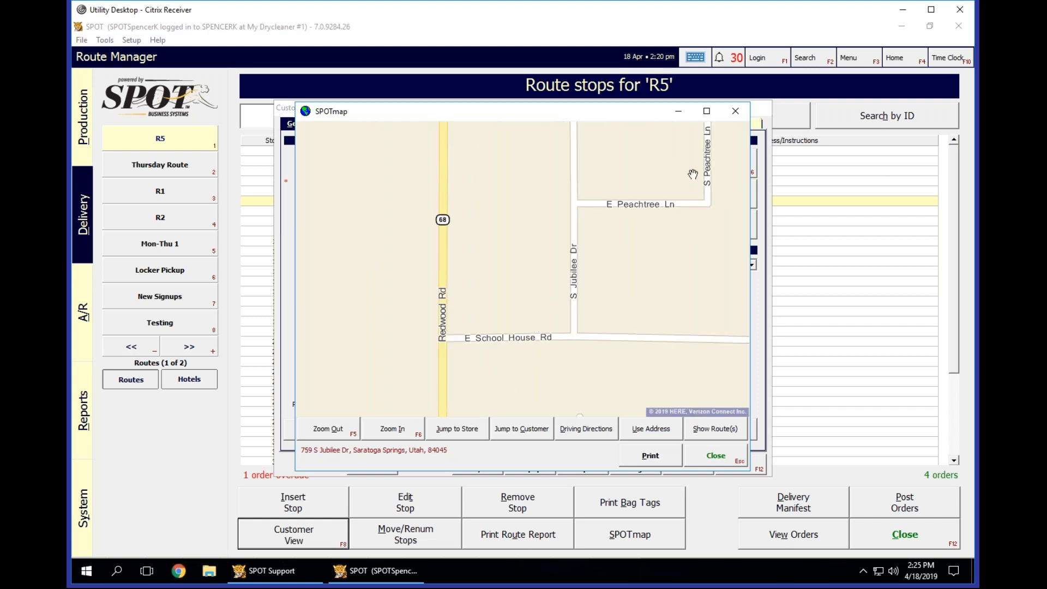
{"action": "left_click_drag", "start_coordinate": [718, 227], "coordinate": [610, 342]}
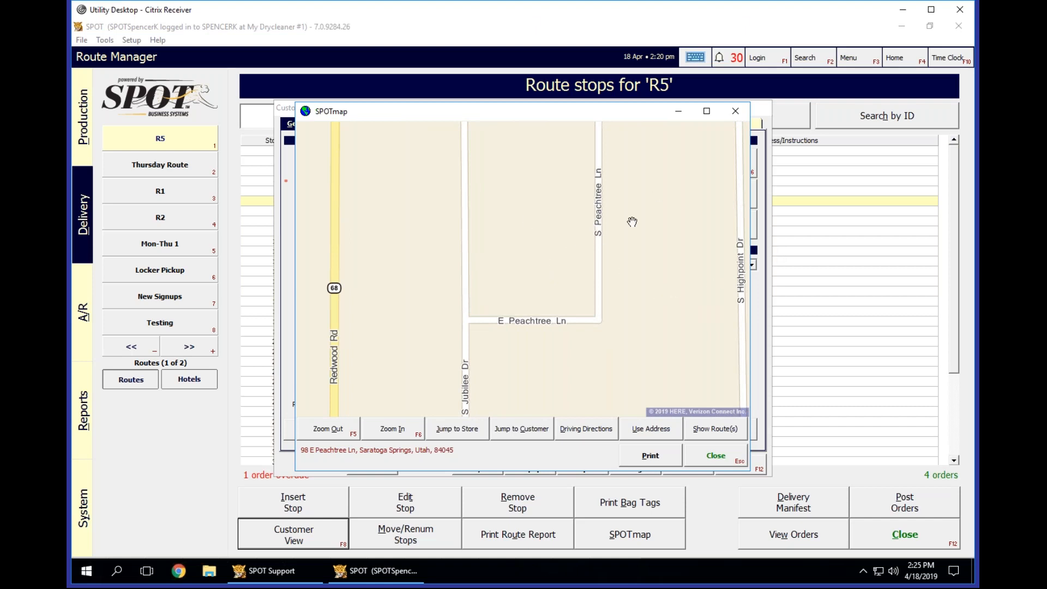
{"action": "left_click_drag", "start_coordinate": [613, 251], "coordinate": [615, 252]}
{"action": "left_click_drag", "start_coordinate": [662, 277], "coordinate": [643, 315]}
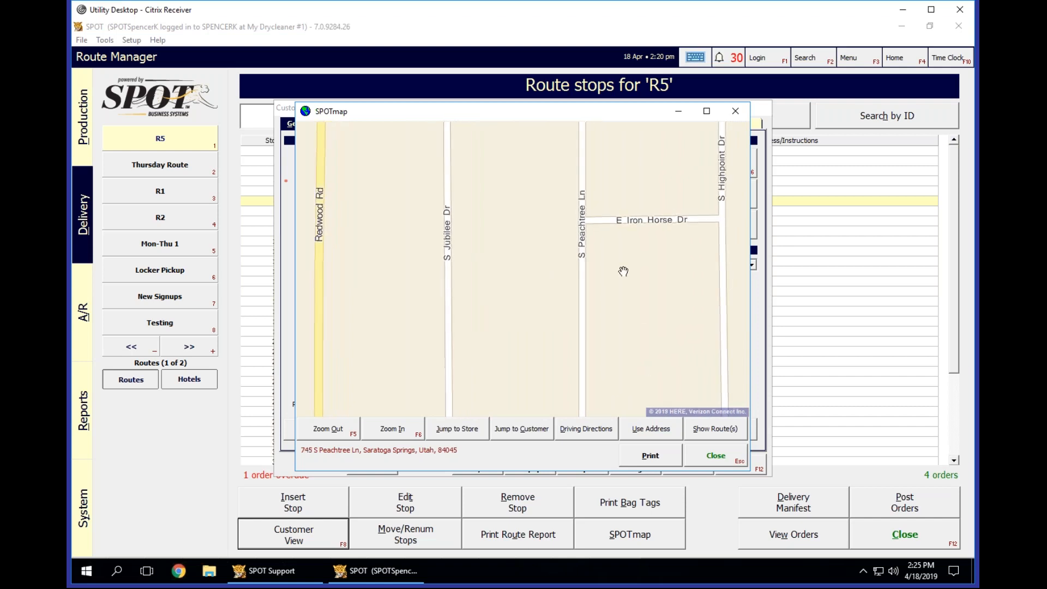
{"action": "left_click", "coordinate": [587, 207]}
{"action": "left_click_drag", "start_coordinate": [620, 191], "coordinate": [558, 248]}
{"action": "left_click_drag", "start_coordinate": [582, 203], "coordinate": [542, 306]}
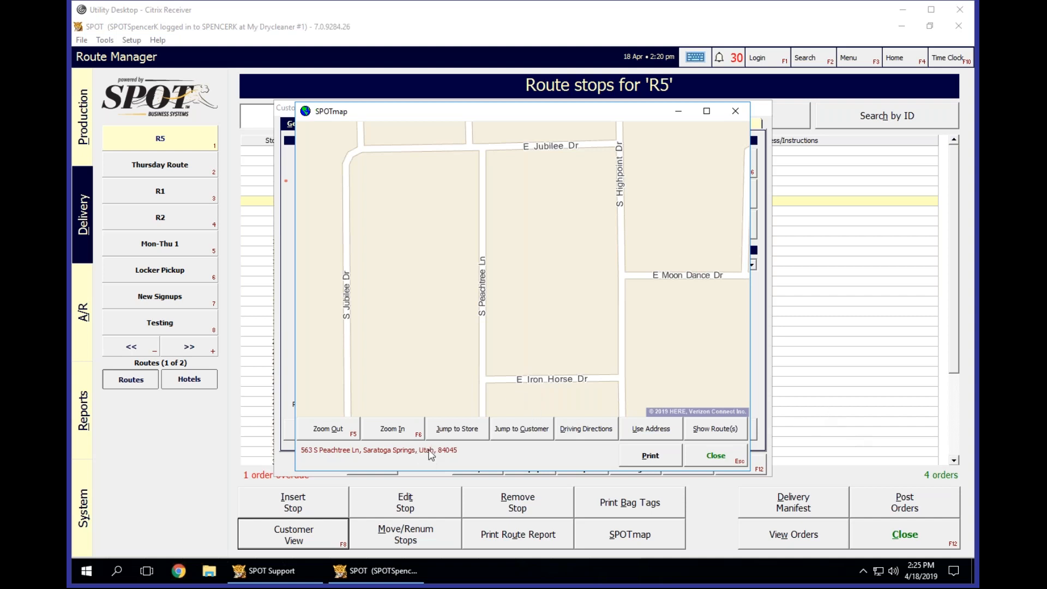
{"action": "left_click", "coordinate": [486, 327]}
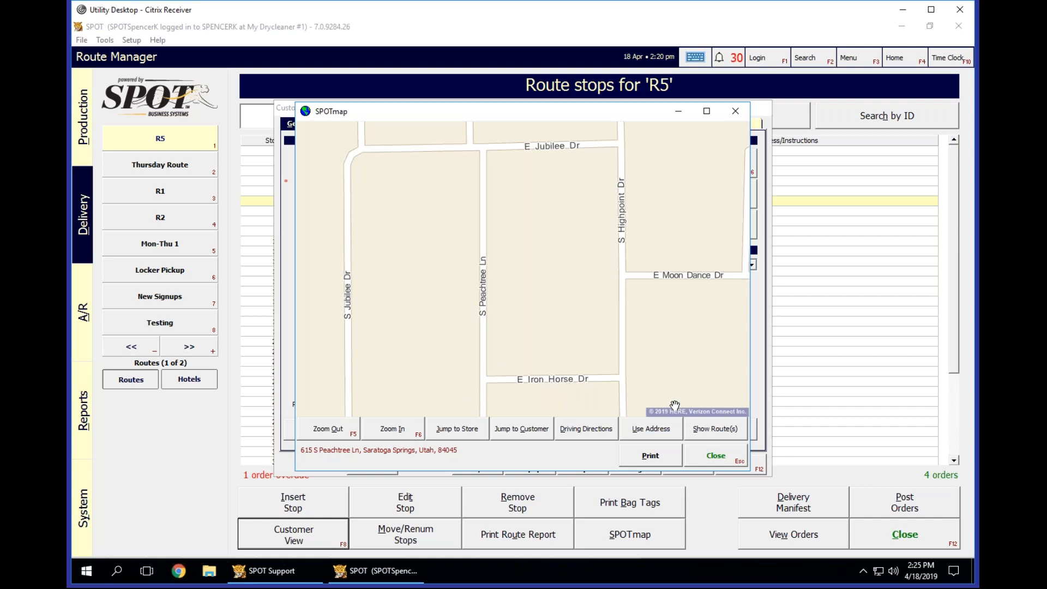
{"action": "left_click", "coordinate": [735, 457]}
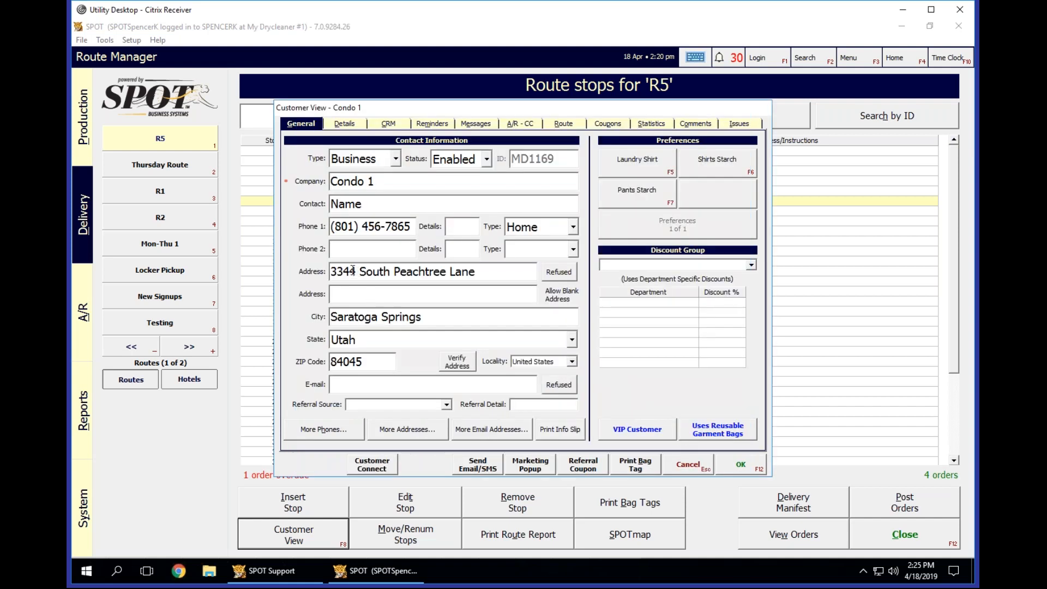
Correct Condo 1's street address with the house number found on the map, abbreviating the direction to S and the suffix to Ln.
{"action": "left_click", "coordinate": [353, 270]}
{"action": "key", "text": "BackSpace"}
{"action": "key", "text": "BackSpace"}
{"action": "key", "text": "BackSpace"}
{"action": "key", "text": "BackSpace"}
{"action": "key", "text": "Delete"}
{"action": "key", "text": "Delete"}
{"action": "key", "text": "Delete"}
{"action": "key", "text": "Delete"}
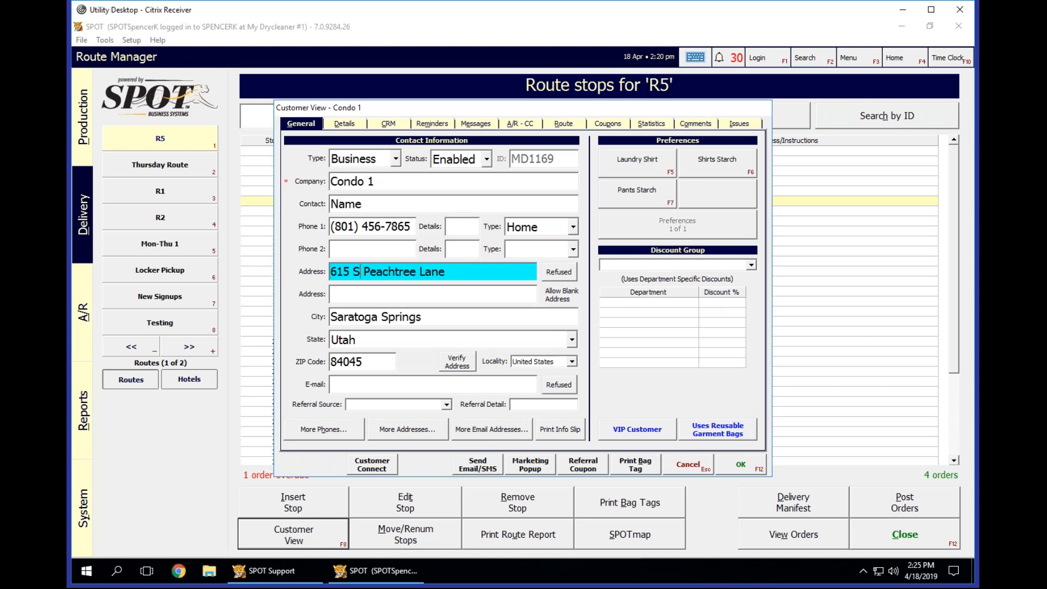
{"action": "key", "text": "BackSpace"}
{"action": "key", "text": "BackSpace"}
{"action": "key", "text": "BackSpace"}
Verify the corrected primary address on the map and save Condo 1's customer record.
{"action": "left_click", "coordinate": [462, 361]}
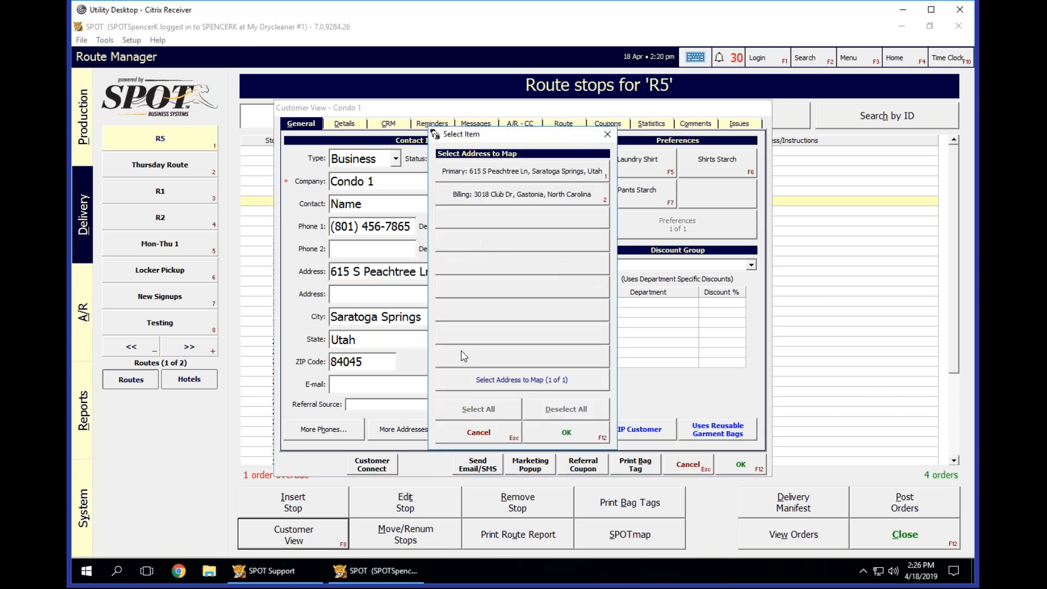
{"action": "left_click", "coordinate": [513, 174]}
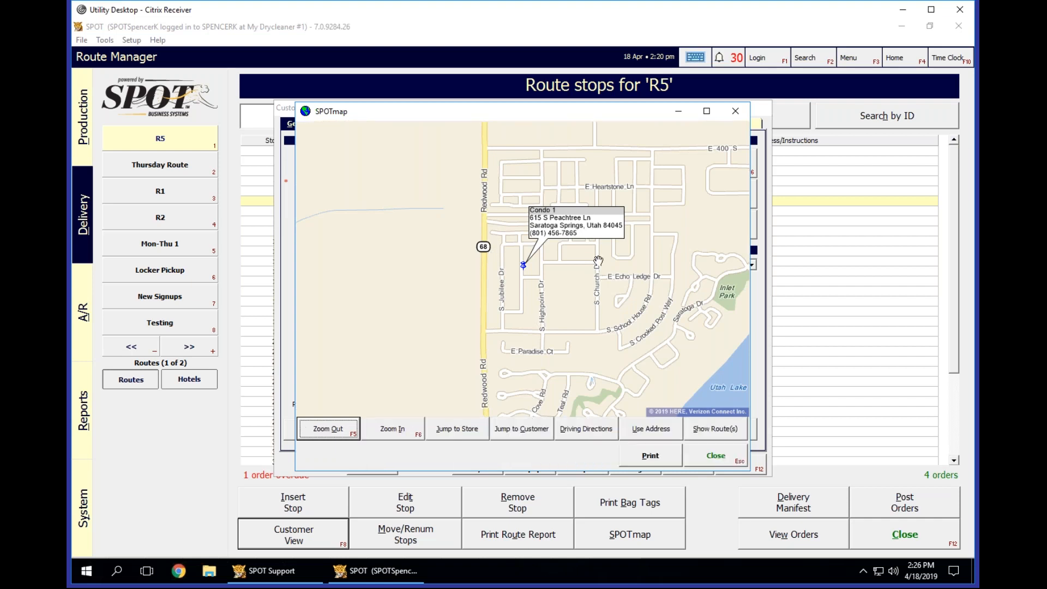
{"action": "left_click", "coordinate": [724, 459]}
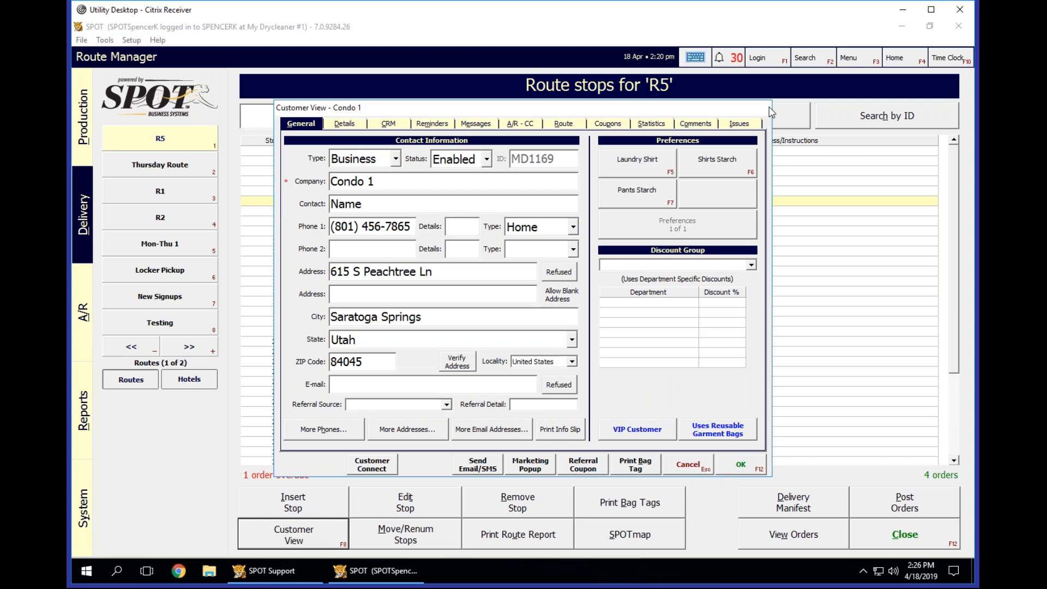
{"action": "left_click", "coordinate": [739, 466]}
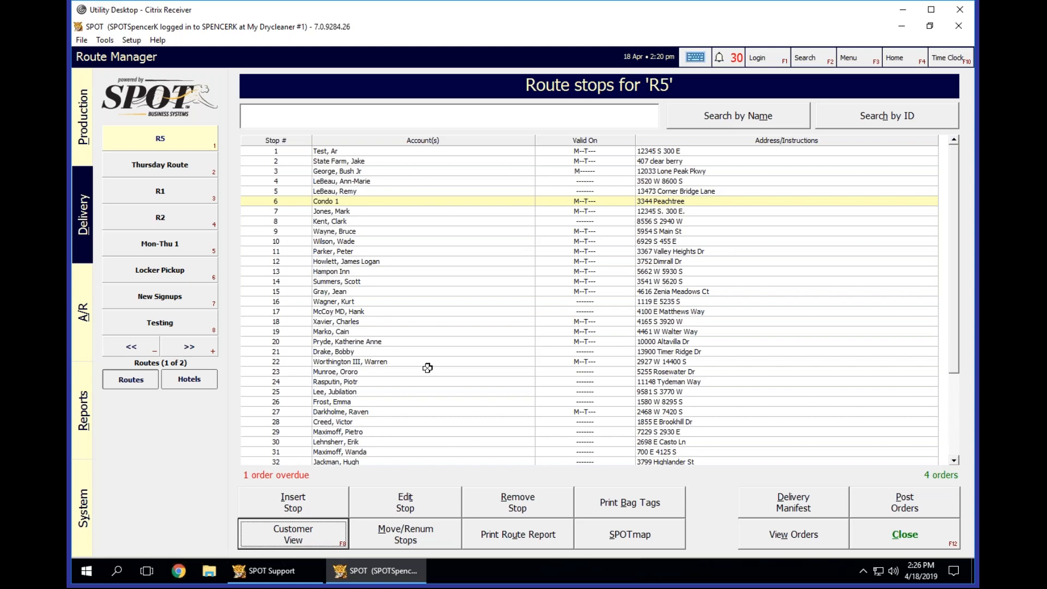
Open the customer record for stop 35 on route R5 and verify its address on the map.
{"action": "left_click", "coordinate": [428, 368]}
{"action": "scroll", "coordinate": [327, 362], "scroll_direction": "down", "scroll_amount": 4}
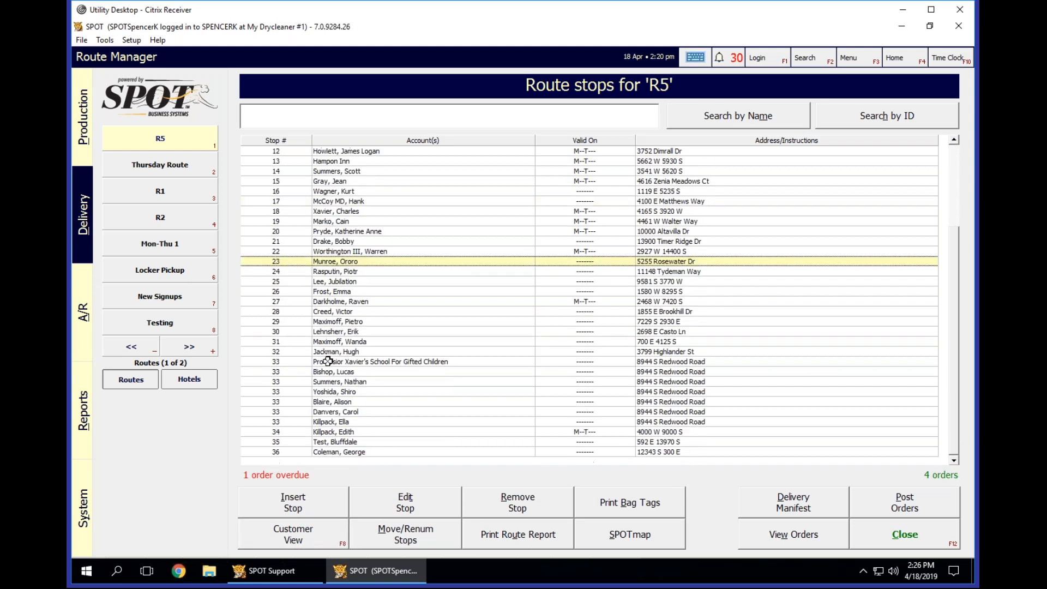
{"action": "left_click", "coordinate": [337, 443]}
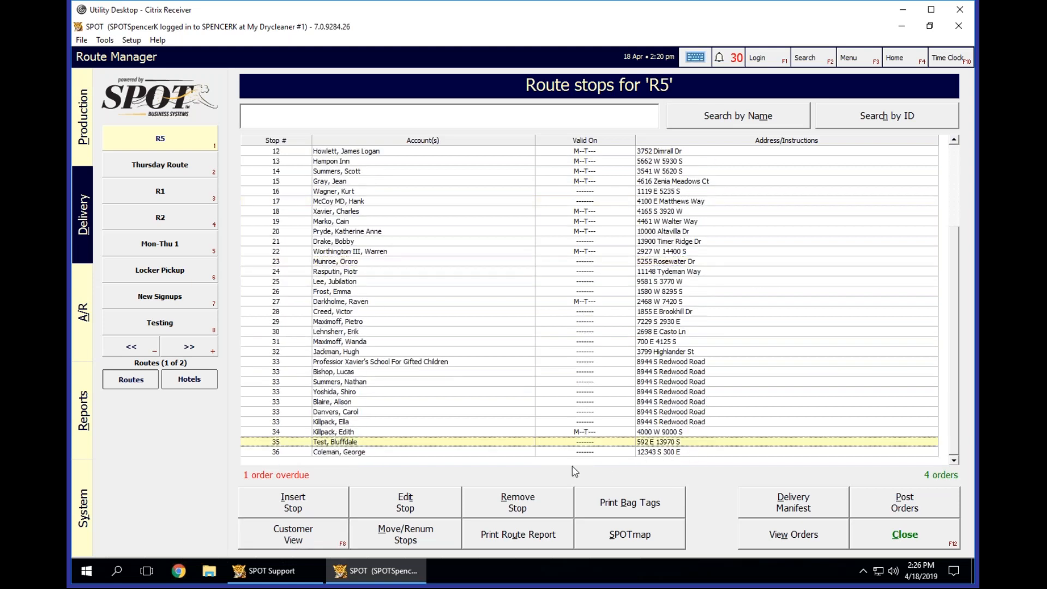
{"action": "left_click", "coordinate": [306, 530]}
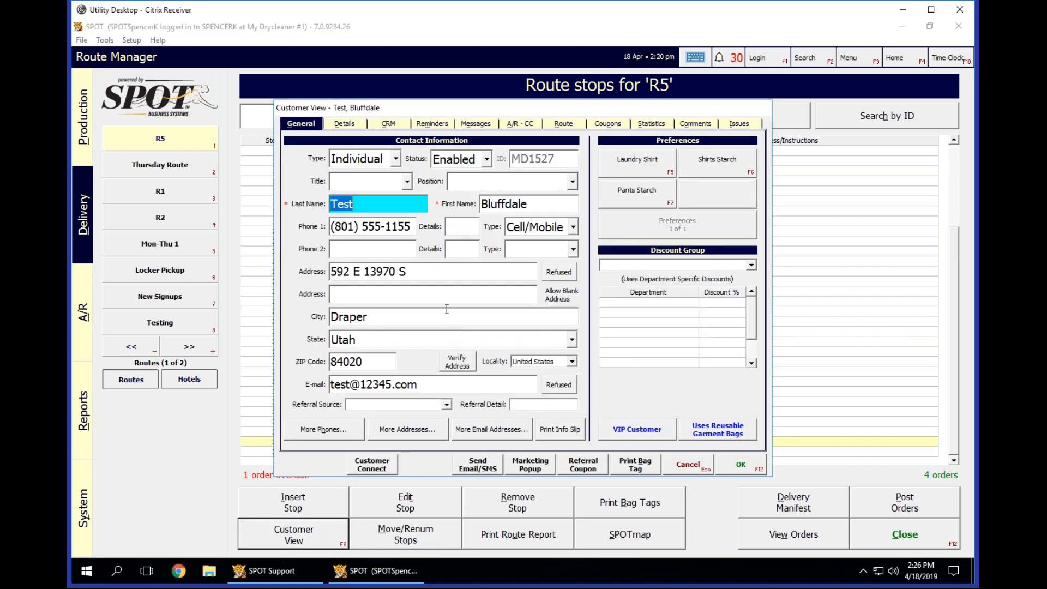
{"action": "left_click", "coordinate": [461, 364]}
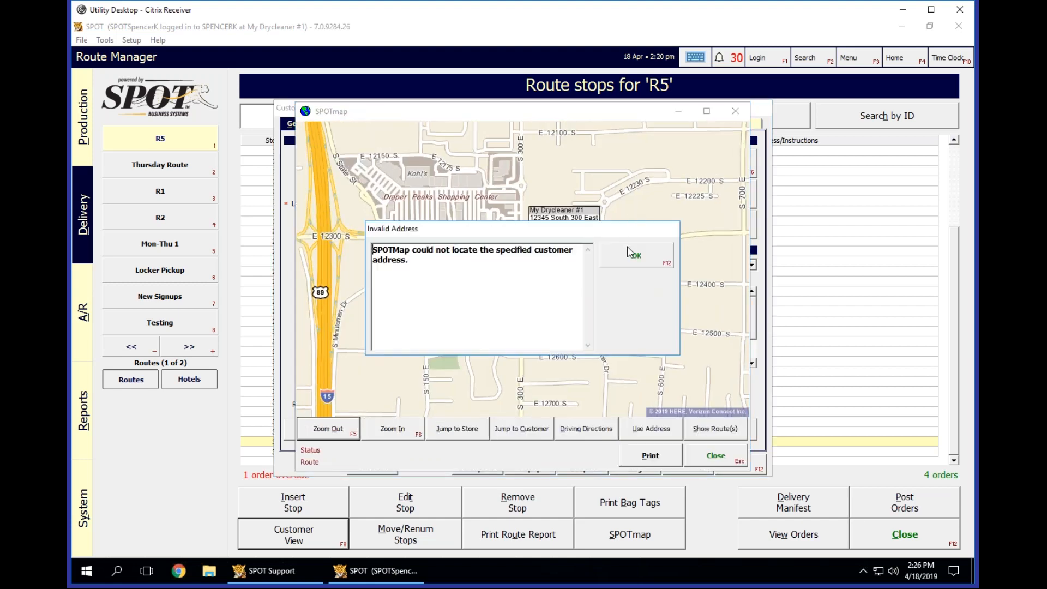
{"action": "left_click", "coordinate": [634, 255]}
Look on the map south of the Draper store for the stop 35 customer's area, and close the map.
{"action": "left_click_drag", "start_coordinate": [605, 372], "coordinate": [601, 265]}
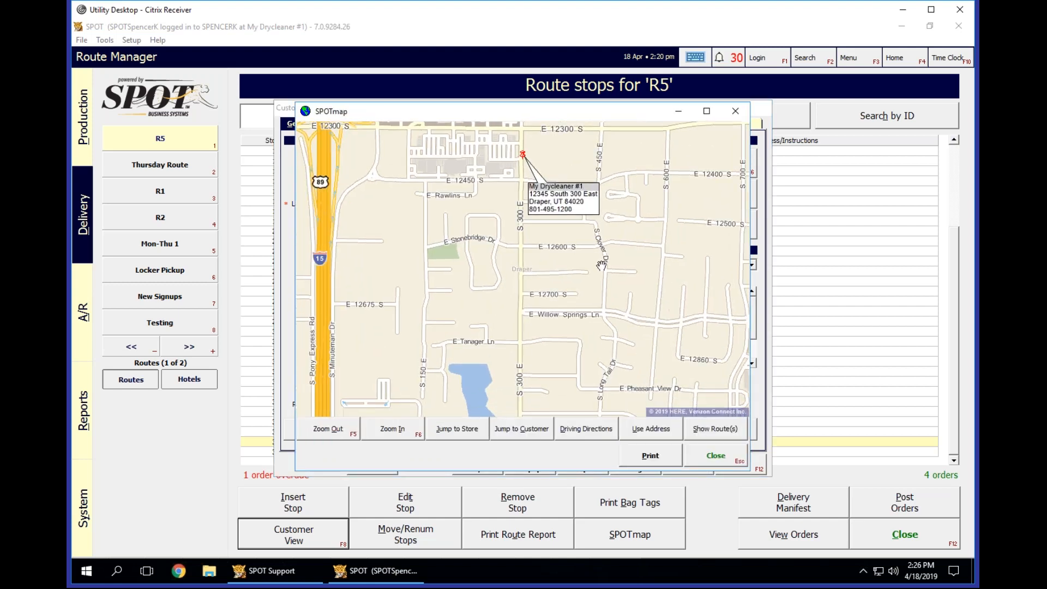
{"action": "scroll", "coordinate": [601, 266], "scroll_direction": "down", "scroll_amount": 2}
{"action": "left_click_drag", "start_coordinate": [588, 304], "coordinate": [557, 238]}
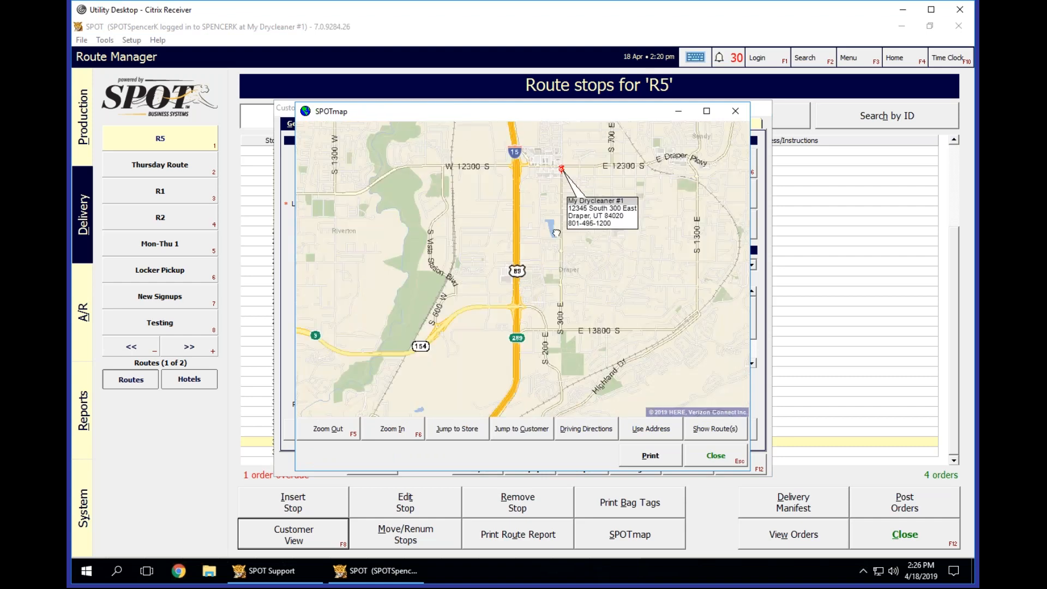
{"action": "left_click_drag", "start_coordinate": [507, 339], "coordinate": [549, 277]}
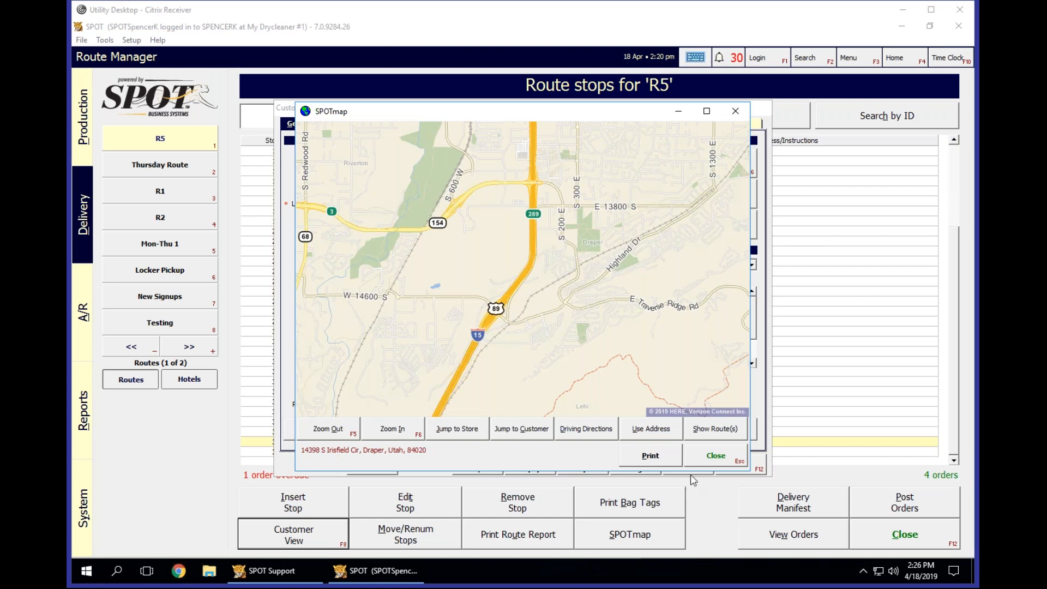
{"action": "left_click", "coordinate": [706, 462]}
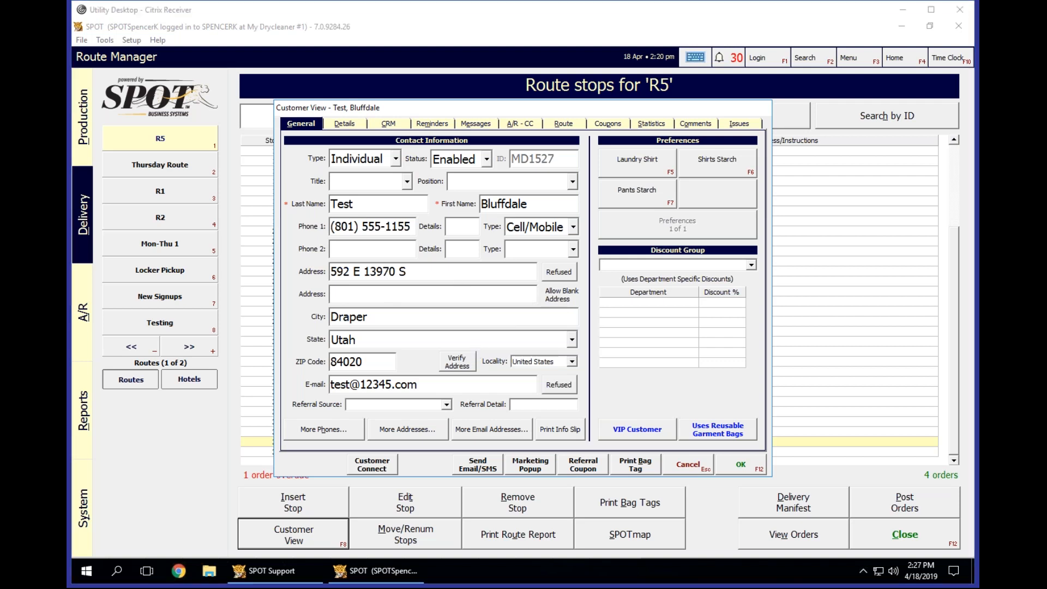
Verify the address again and locate the customer's neighborhood on the map beside Wheadon Farm Regional Park, south of E 13800 S.
{"action": "left_click", "coordinate": [384, 360]}
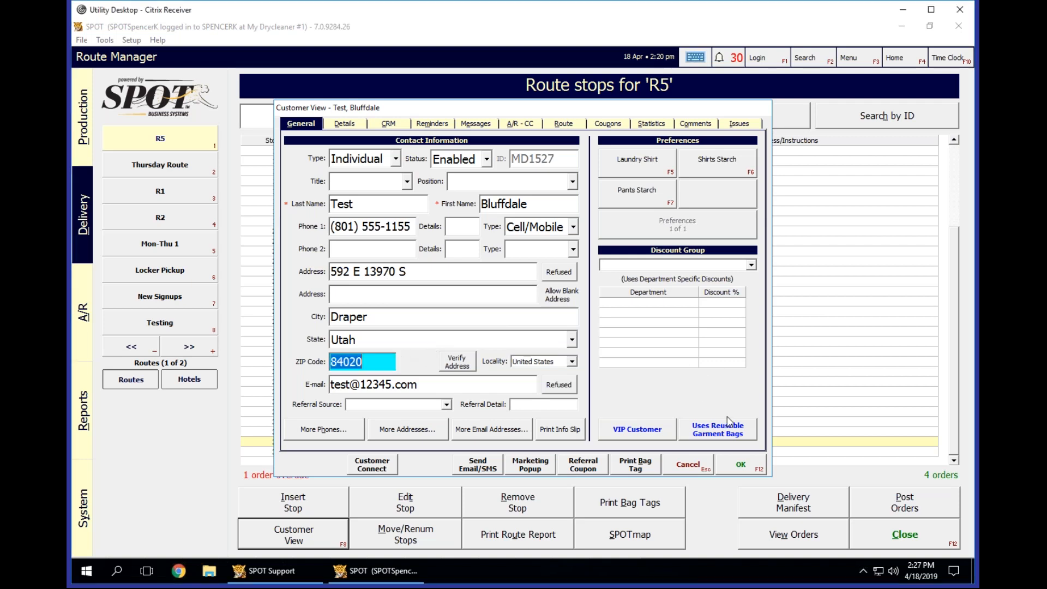
{"action": "left_click", "coordinate": [456, 362]}
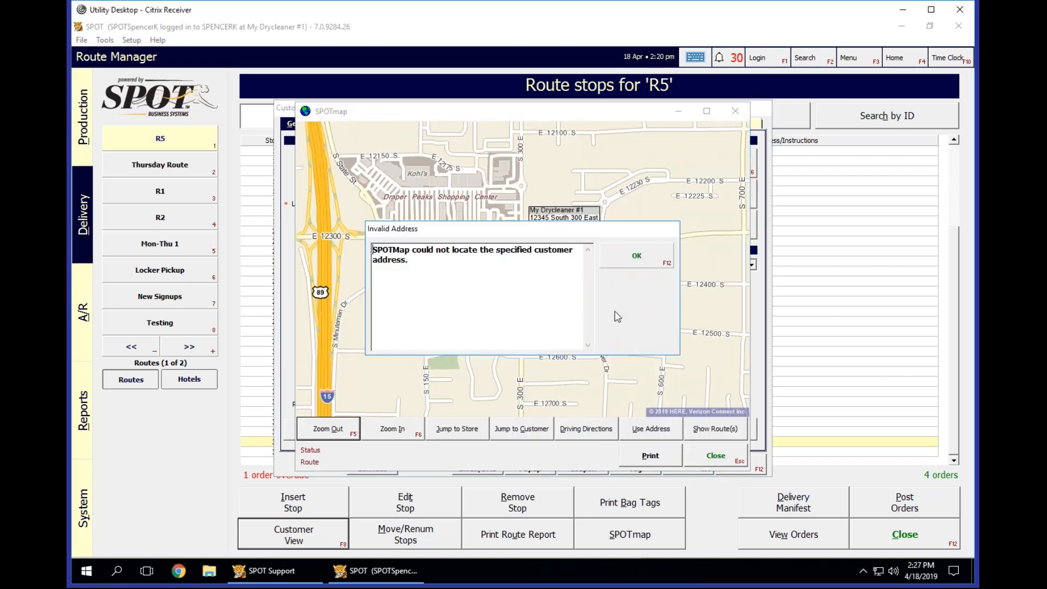
{"action": "left_click", "coordinate": [624, 266]}
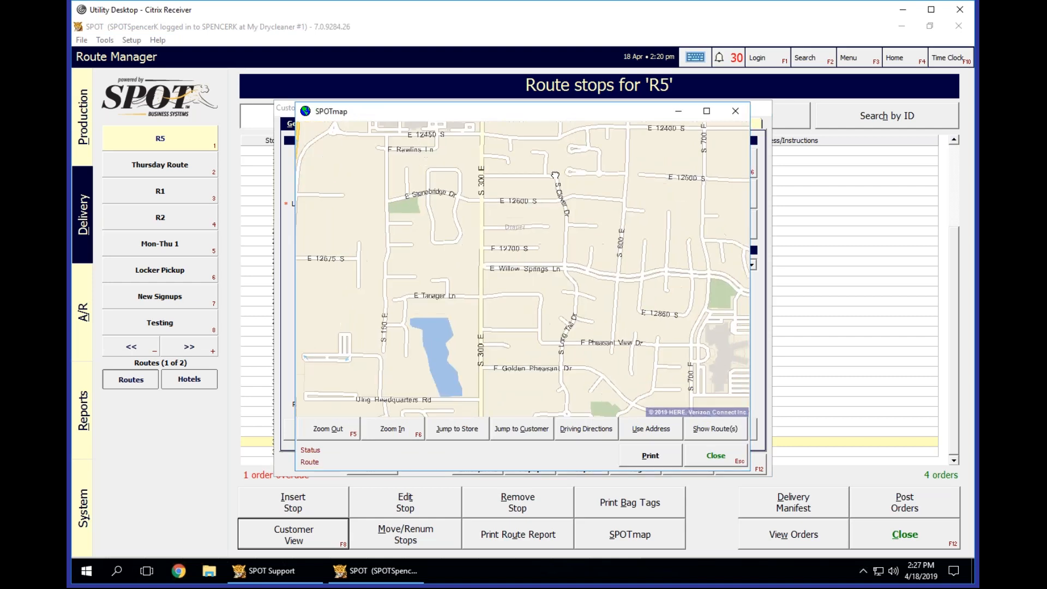
{"action": "mouse_move", "coordinate": [603, 315]}
{"action": "left_mouse_down"}
{"action": "mouse_move", "coordinate": [622, 172]}
{"action": "mouse_move", "coordinate": [650, 162]}
{"action": "mouse_move", "coordinate": [723, 207]}
{"action": "left_mouse_up"}
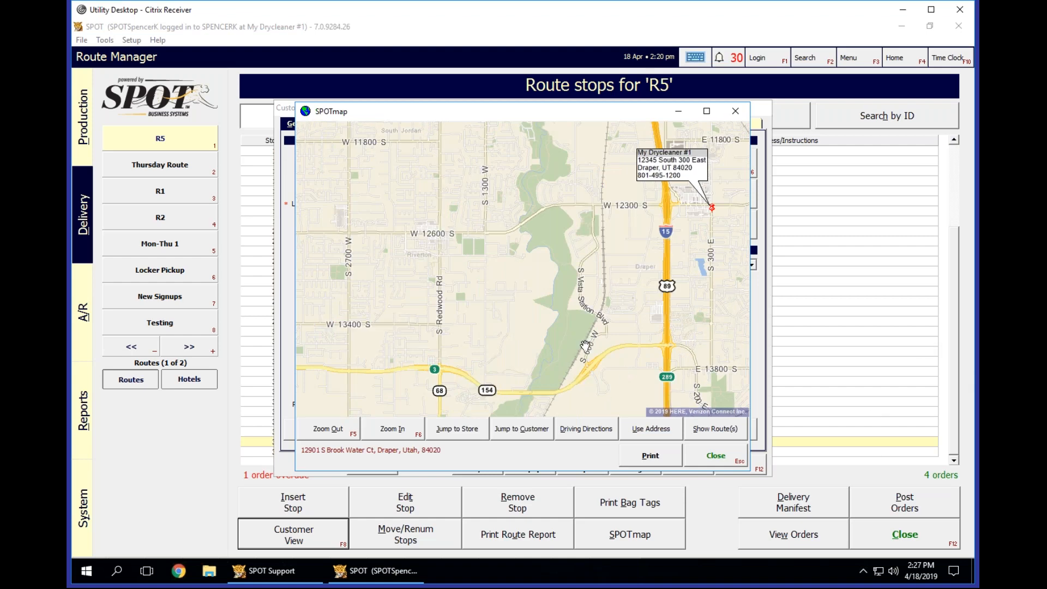
{"action": "left_click_drag", "start_coordinate": [578, 347], "coordinate": [559, 252]}
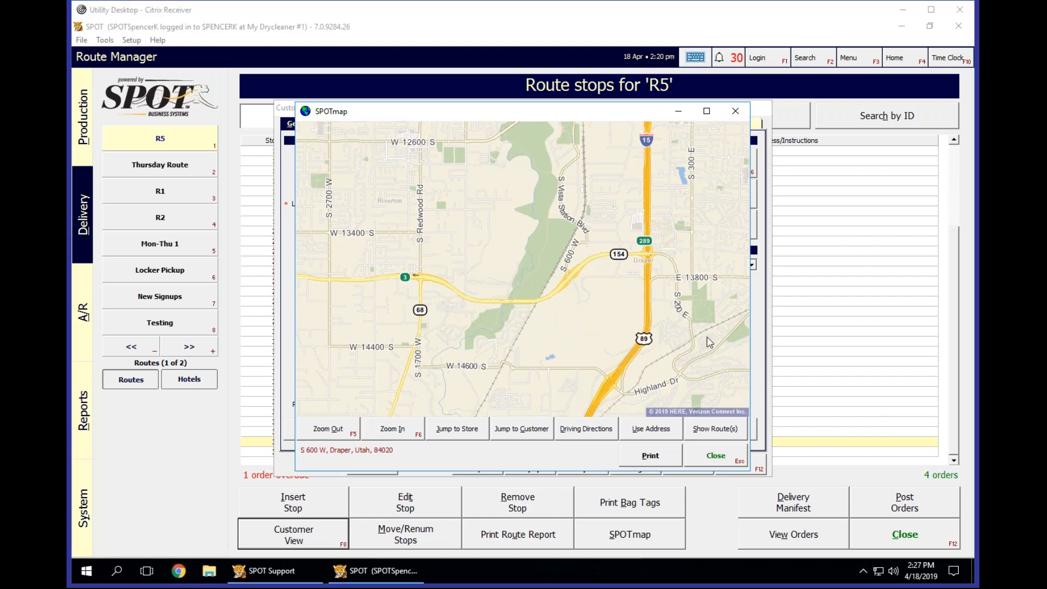
{"action": "left_click_drag", "start_coordinate": [705, 343], "coordinate": [545, 277]}
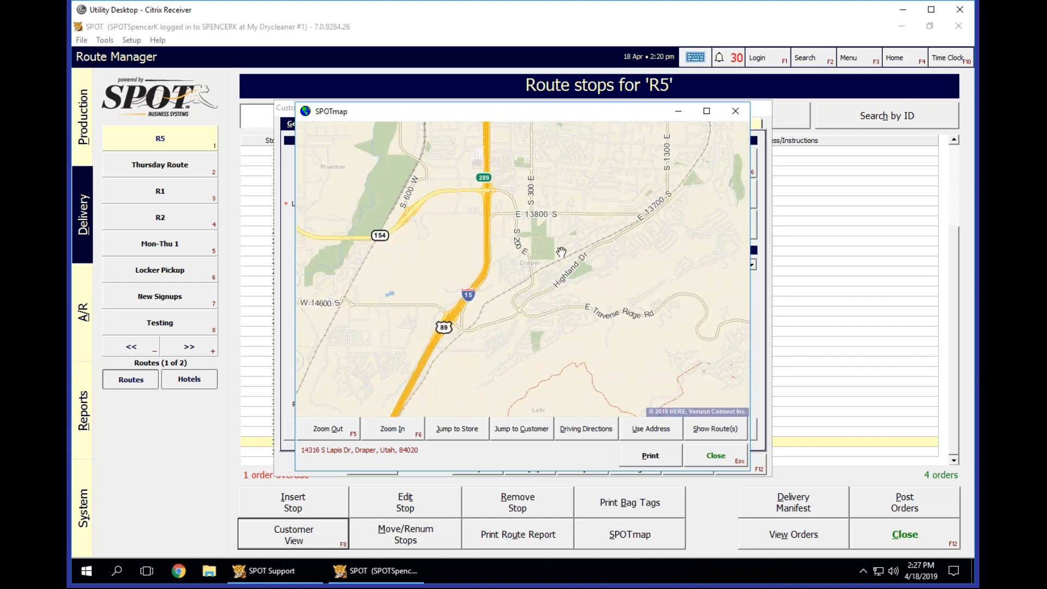
{"action": "scroll", "coordinate": [561, 251], "scroll_direction": "up", "scroll_amount": 1}
{"action": "scroll", "coordinate": [561, 252], "scroll_direction": "up", "scroll_amount": 2}
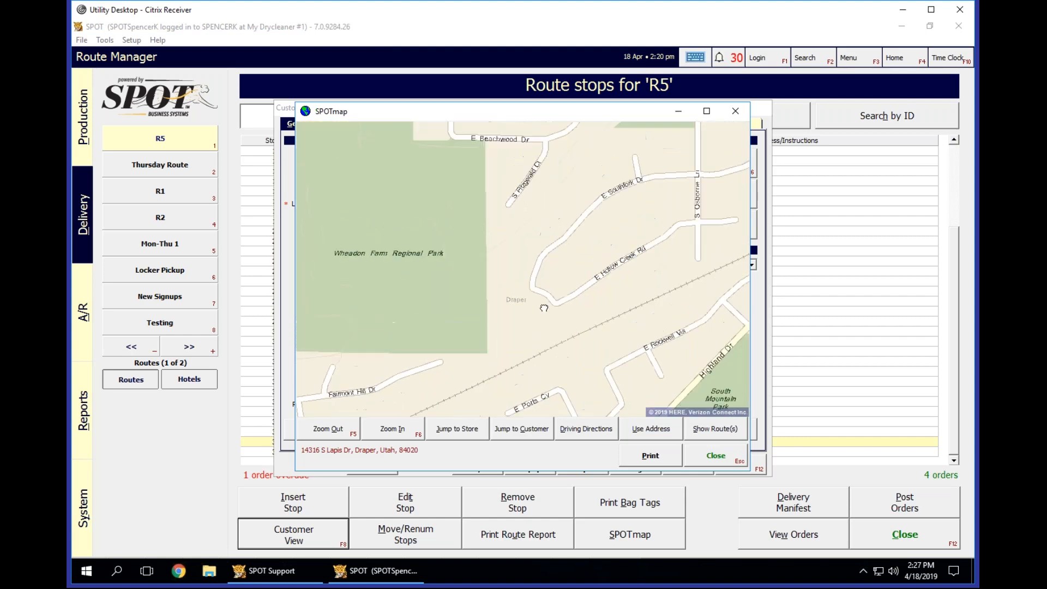
Check the addresses along the street beside Southridge Park for one matching the customer's house number, and close the map.
{"action": "left_click_drag", "start_coordinate": [640, 225], "coordinate": [507, 357]}
{"action": "left_click", "coordinate": [666, 197]}
{"action": "left_click_drag", "start_coordinate": [604, 268], "coordinate": [506, 356]}
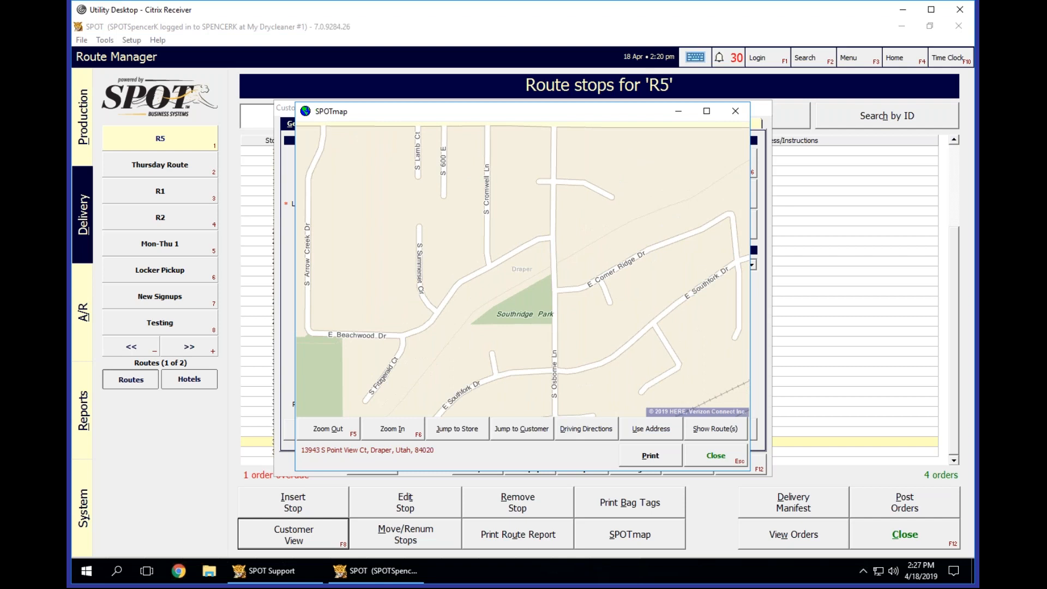
{"action": "left_click", "coordinate": [440, 315]}
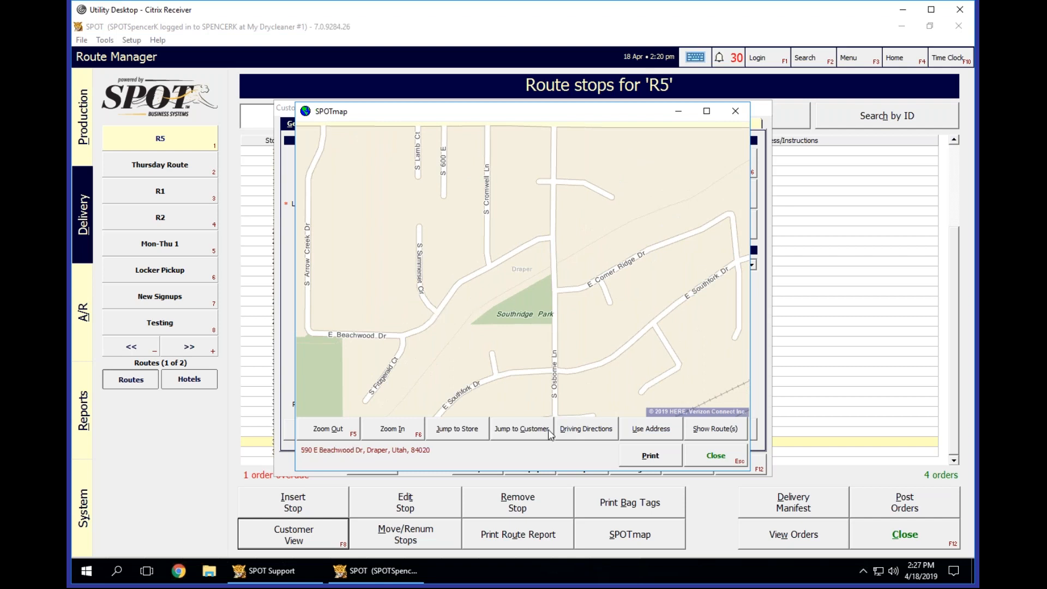
{"action": "left_click", "coordinate": [451, 303]}
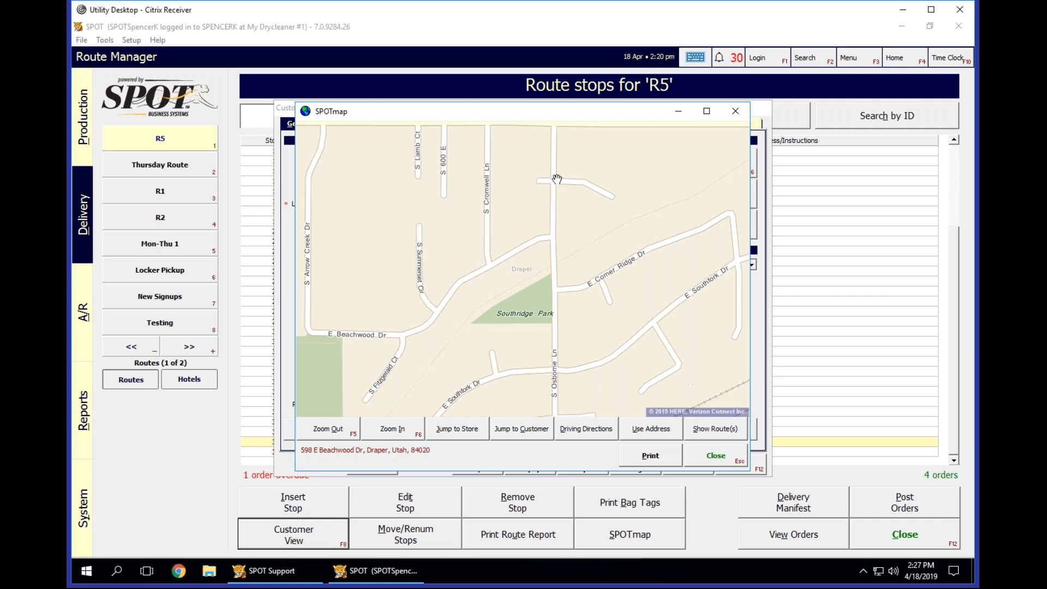
{"action": "left_click", "coordinate": [711, 458]}
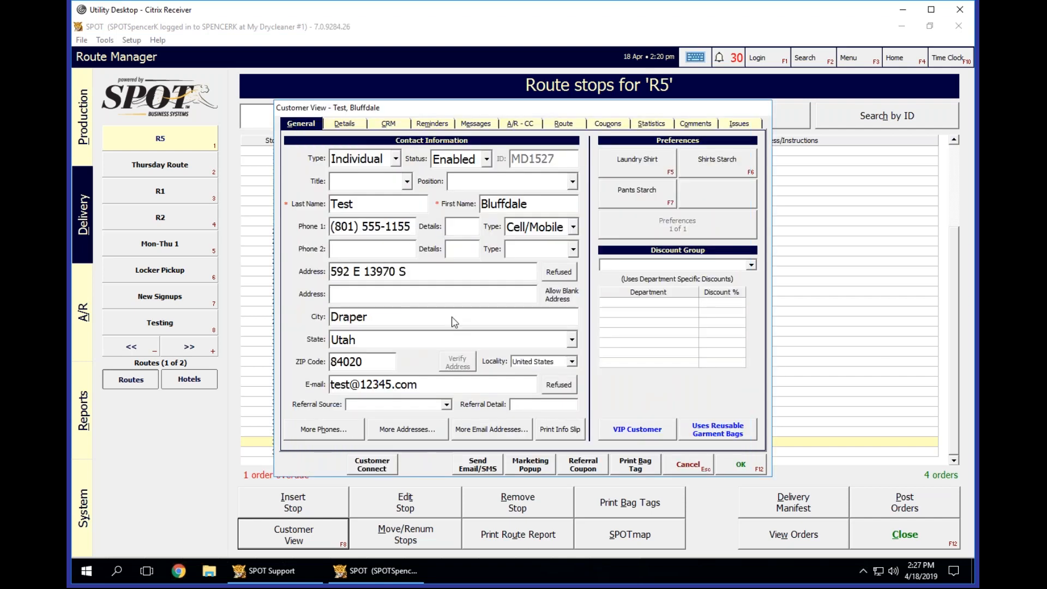
Replace the numbered street in the customer's address with the street name found on the map, keeping the house number and direction E.
{"action": "left_click", "coordinate": [367, 274]}
{"action": "left_click", "coordinate": [499, 276]}
{"action": "key", "text": "BackSpace"}
{"action": "key", "text": "BackSpace"}
{"action": "key", "text": "BackSpace"}
{"action": "key", "text": "BackSpace"}
{"action": "key", "text": "BackSpace"}
{"action": "key", "text": "BackSpace"}
{"action": "key", "text": "BackSpace"}
{"action": "type", "text": "Beachwood Dr"}
Verify the corrected address on the map and save the stop 35 customer record.
{"action": "left_click", "coordinate": [461, 363]}
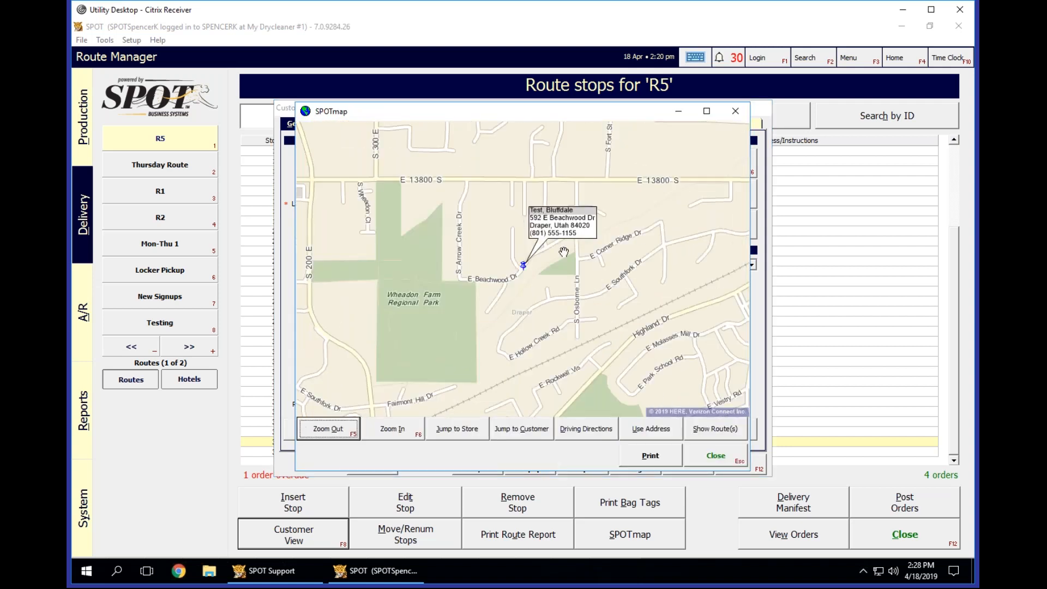
{"action": "left_click", "coordinate": [735, 460]}
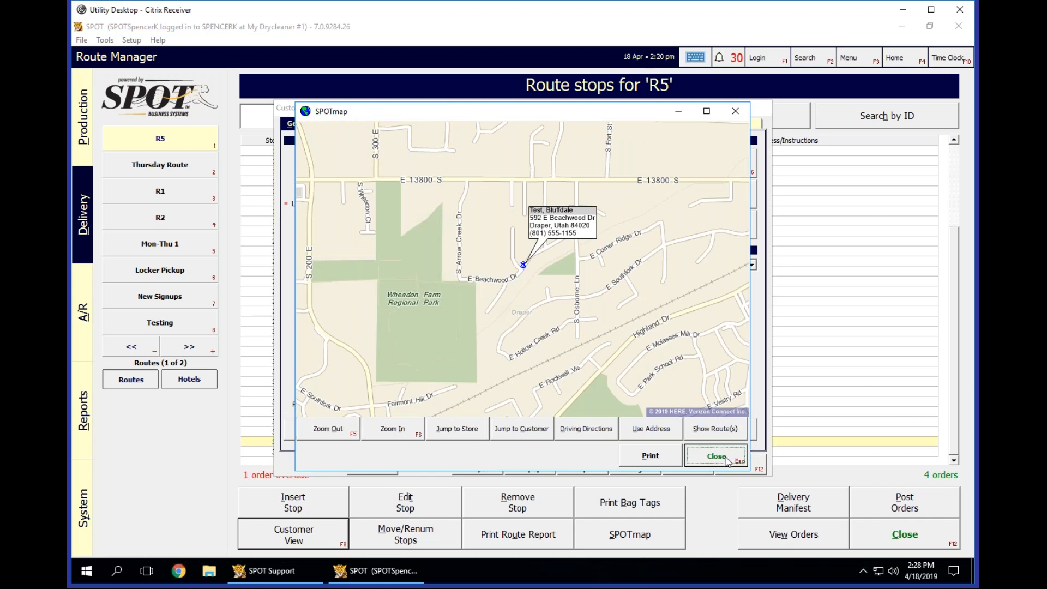
{"action": "left_click", "coordinate": [740, 464]}
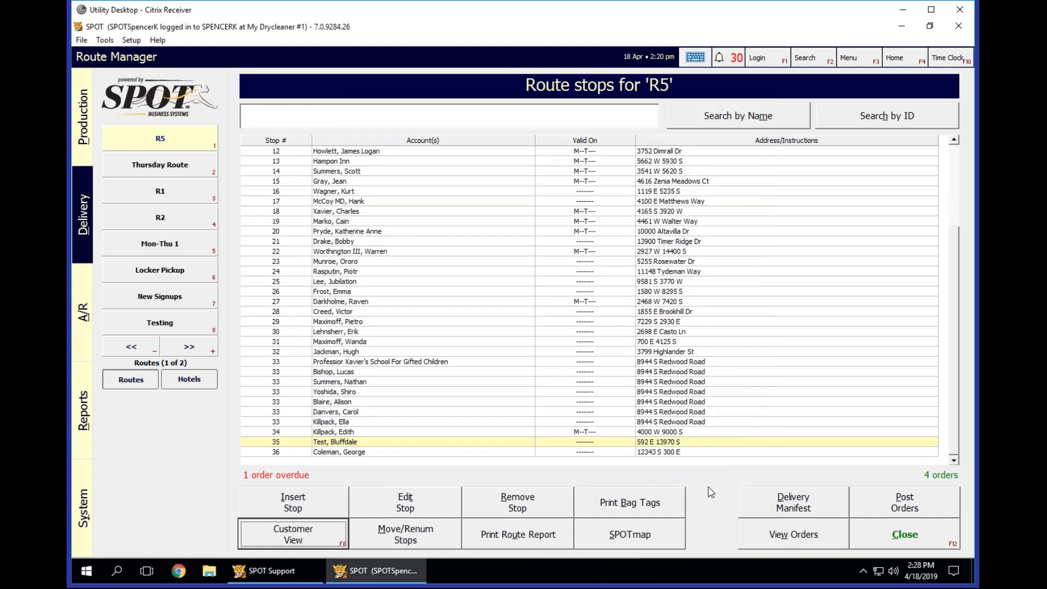
Map all stops of route R5 to check for unmapped addresses, and close the route map.
{"action": "left_click", "coordinate": [632, 540]}
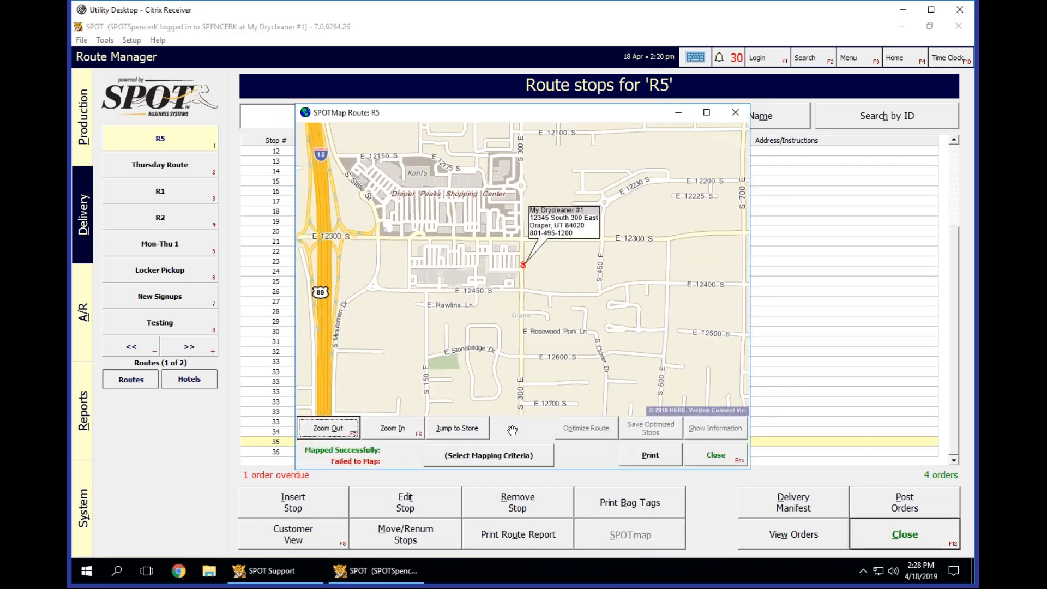
{"action": "left_click", "coordinate": [508, 454]}
{"action": "left_click", "coordinate": [511, 171]}
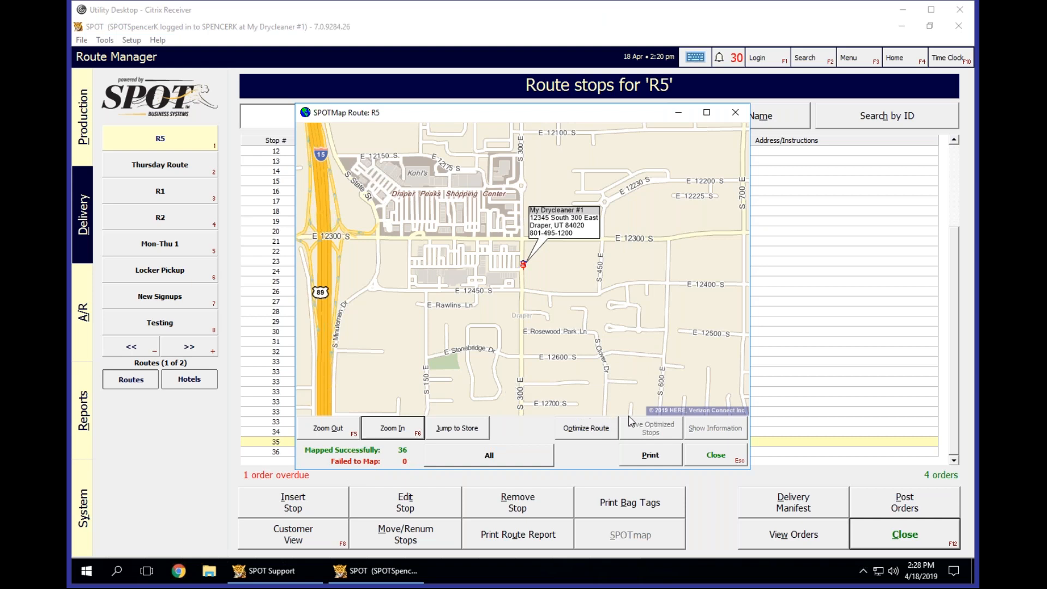
{"action": "left_click", "coordinate": [708, 459]}
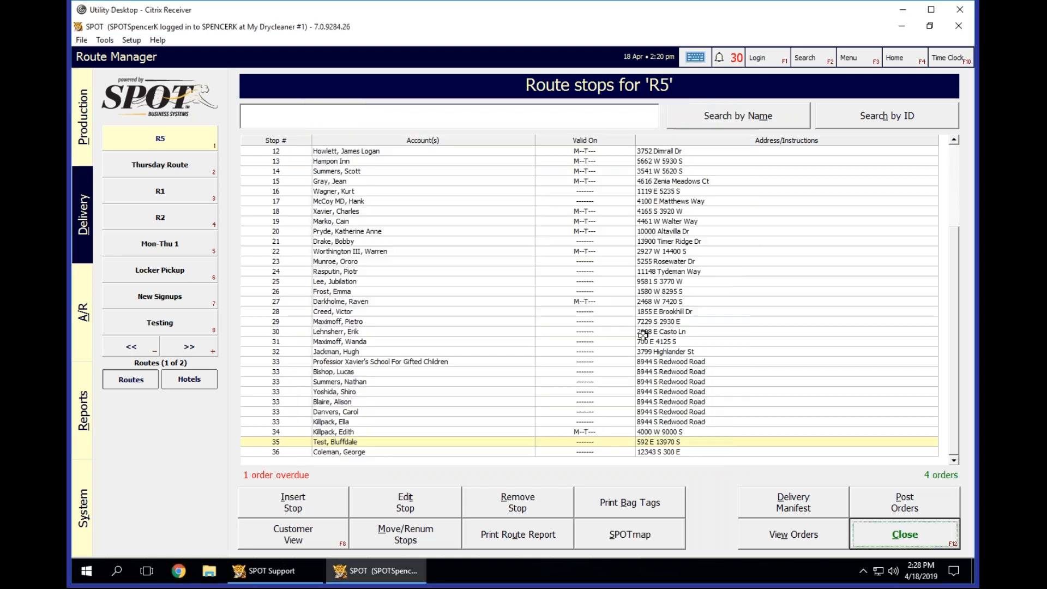
Examine the valid days of stops 22 to 33 in the R5 stop list.
{"action": "left_click", "coordinate": [571, 313]}
{"action": "left_click", "coordinate": [597, 418], "text": "shift"}
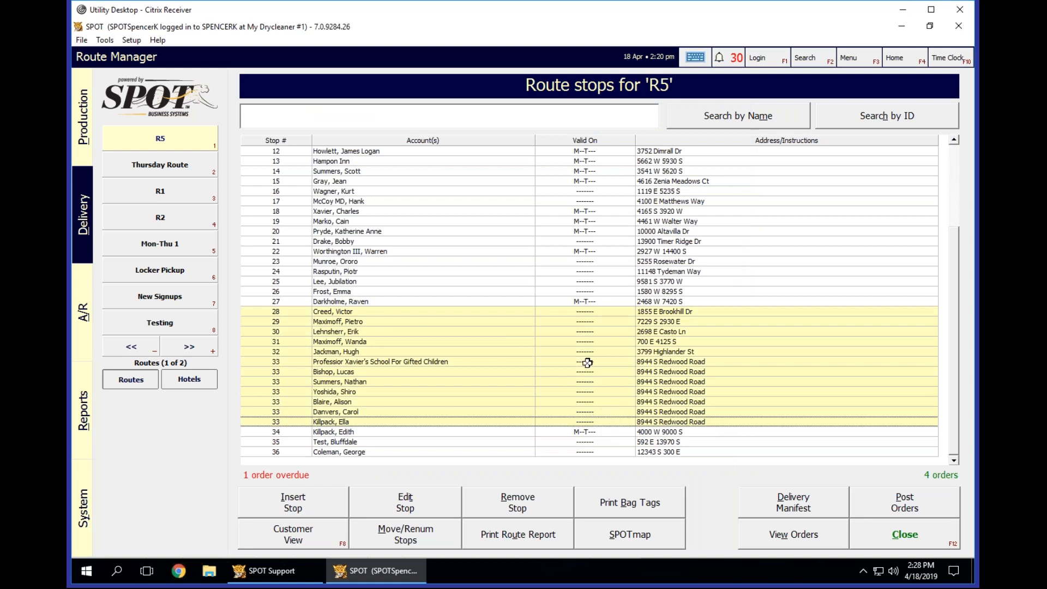
{"action": "scroll", "coordinate": [604, 343], "scroll_direction": "up", "scroll_amount": 3}
{"action": "scroll", "coordinate": [604, 343], "scroll_direction": "down", "scroll_amount": 2}
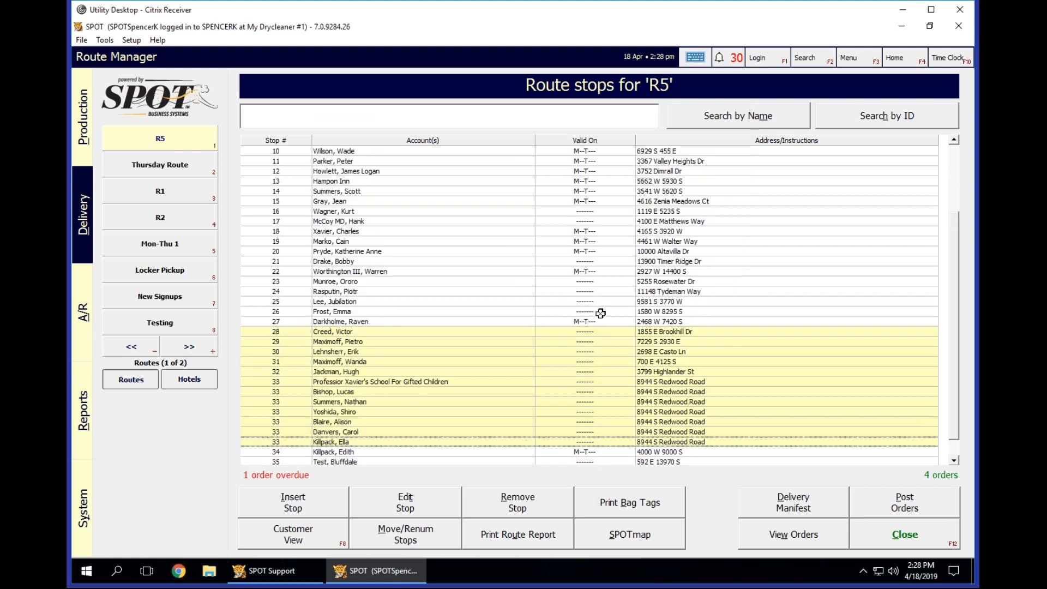
{"action": "left_click_drag", "start_coordinate": [594, 281], "coordinate": [594, 311]}
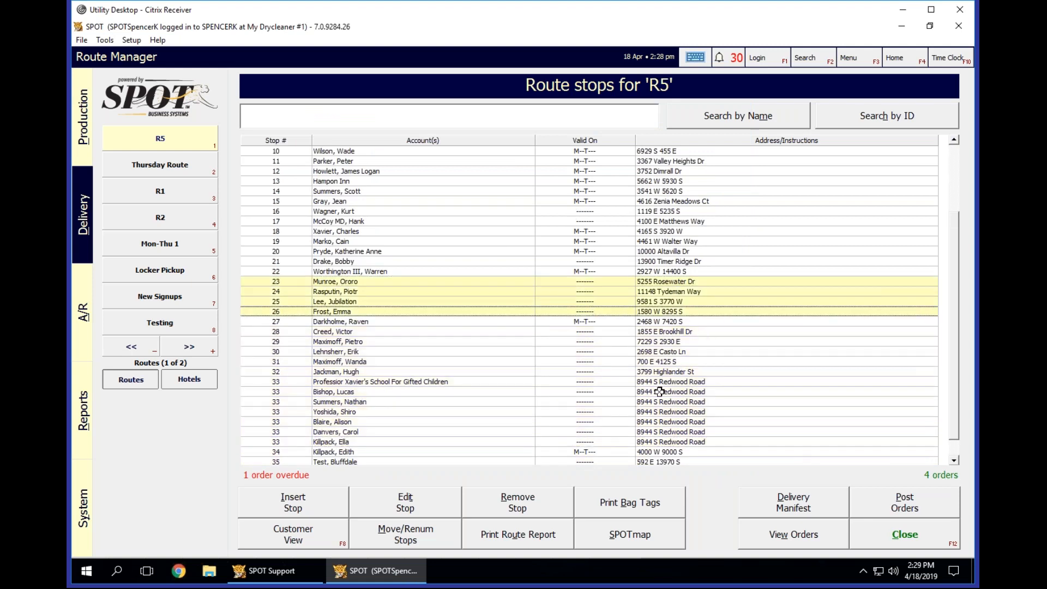
{"action": "left_click", "coordinate": [599, 273]}
{"action": "left_click", "coordinate": [595, 319]}
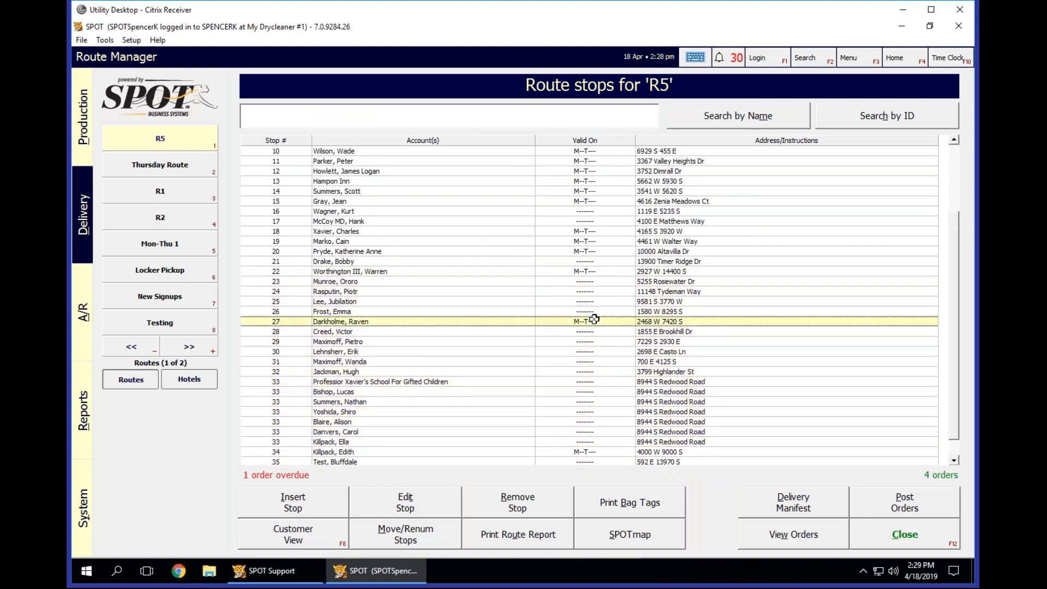
{"action": "left_click", "coordinate": [603, 271]}
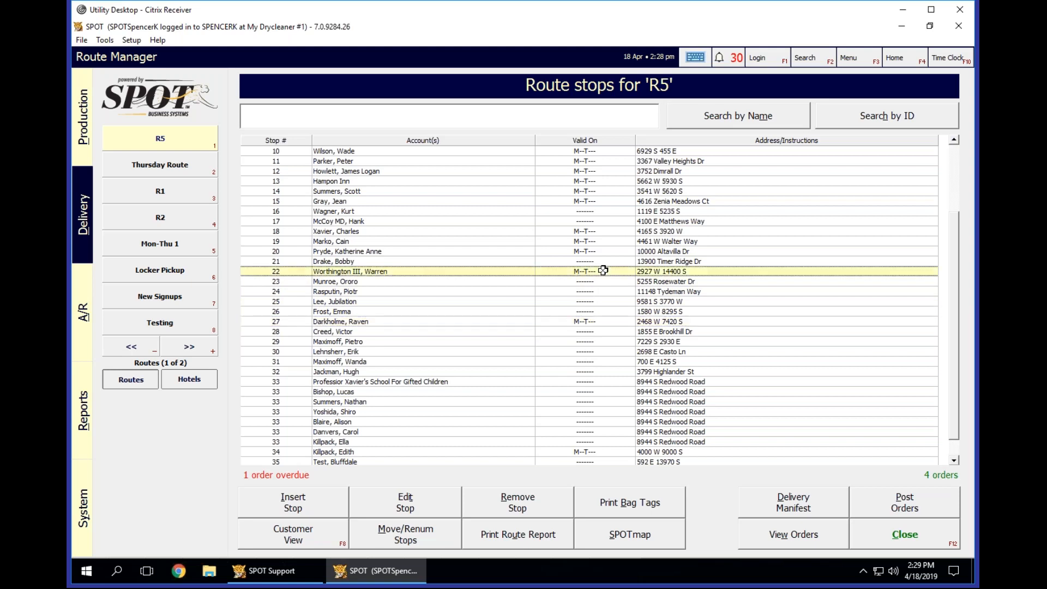
{"action": "left_click", "coordinate": [602, 283]}
{"action": "left_click", "coordinate": [600, 293]}
{"action": "left_click", "coordinate": [600, 301]}
{"action": "left_click", "coordinate": [599, 313]}
{"action": "left_click", "coordinate": [596, 321]}
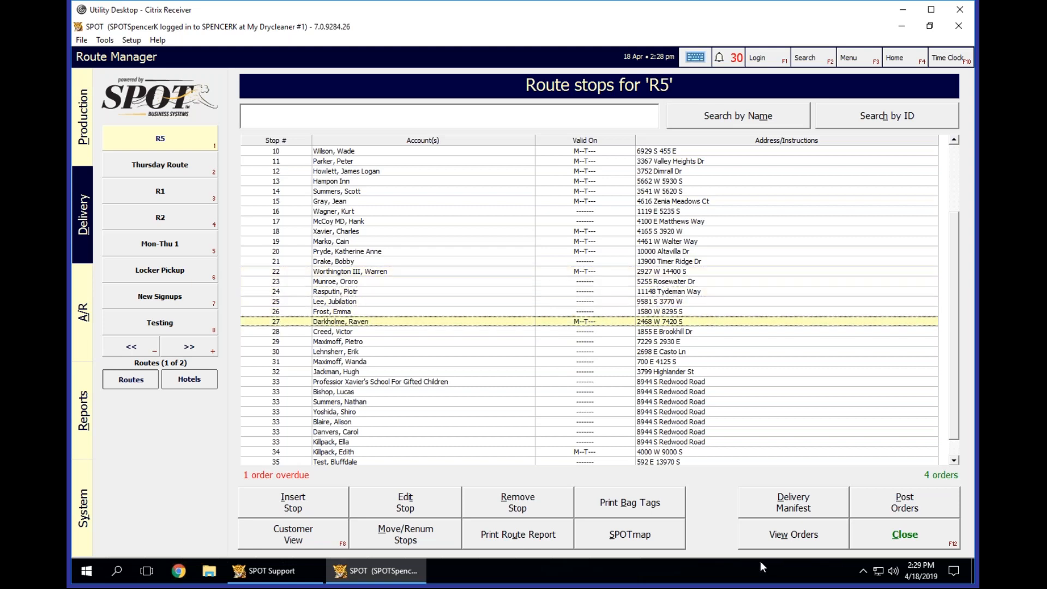
Map route R5 with the All mapping group and start optimizing the route.
{"action": "left_click", "coordinate": [640, 537]}
{"action": "left_click", "coordinate": [466, 454]}
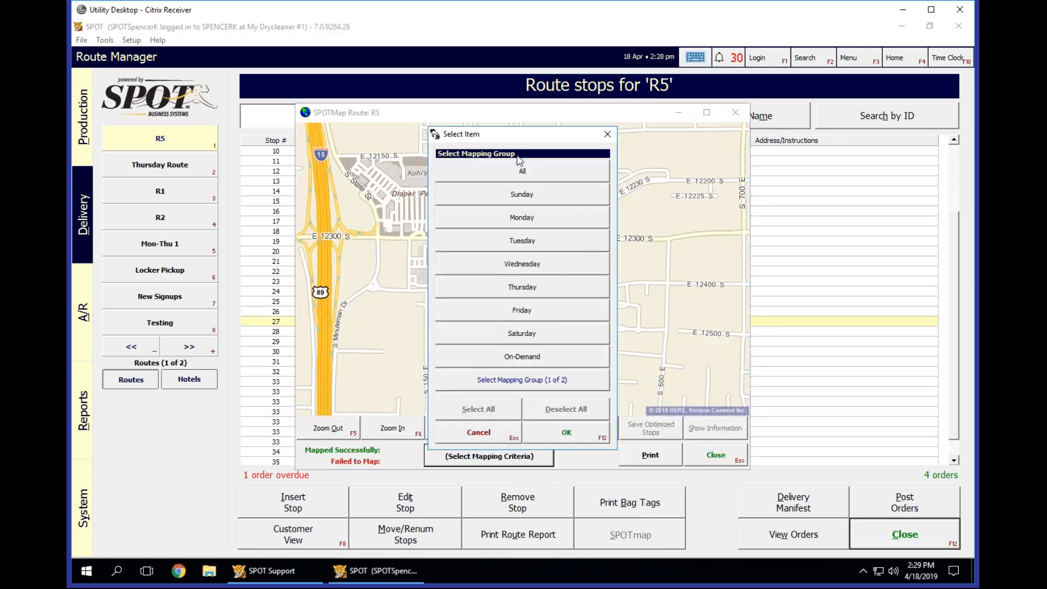
{"action": "double_click", "coordinate": [521, 170]}
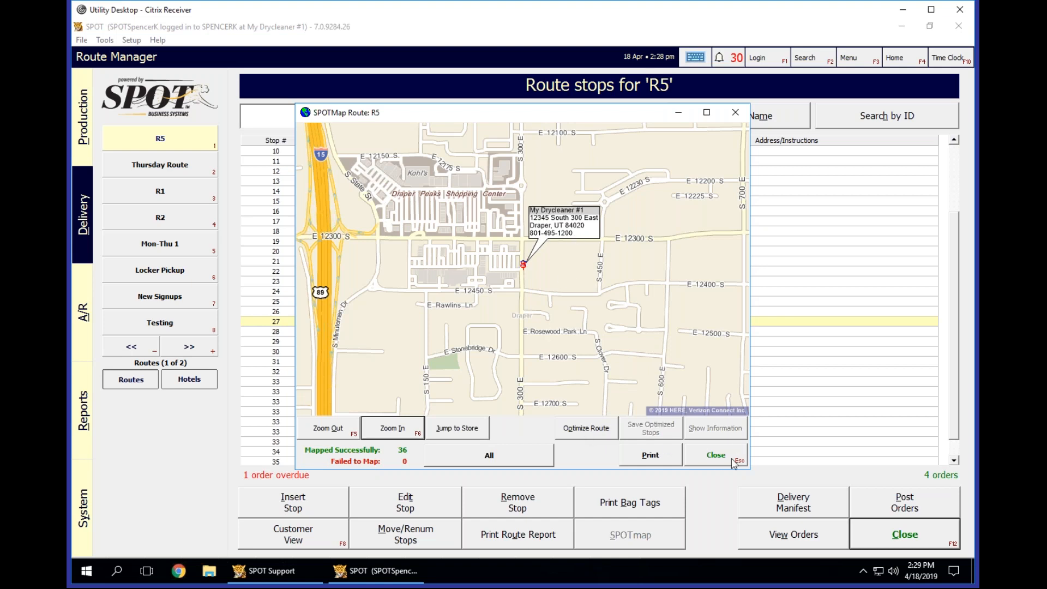
{"action": "left_click", "coordinate": [576, 427]}
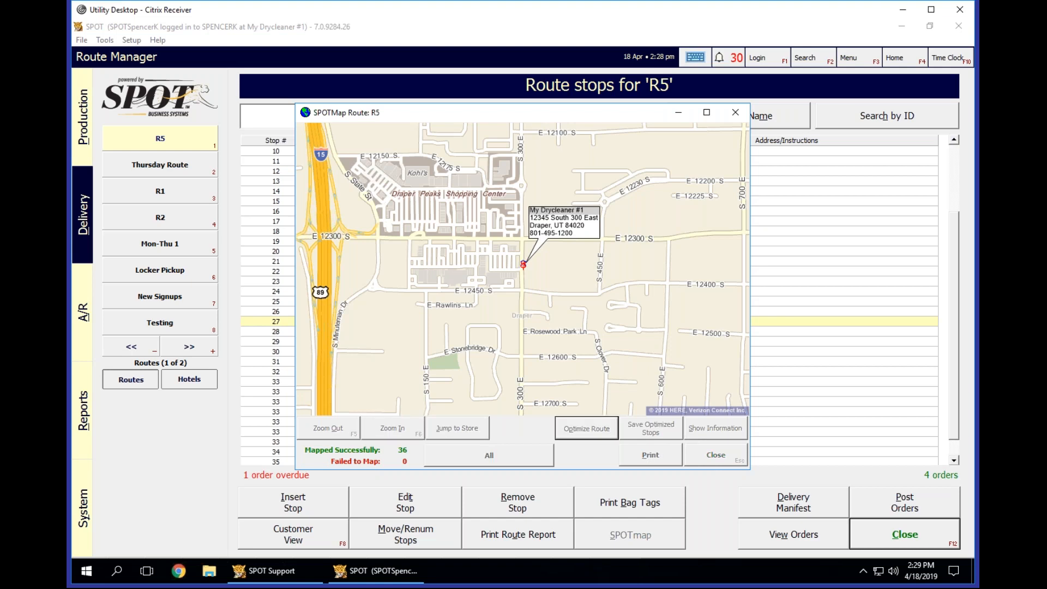
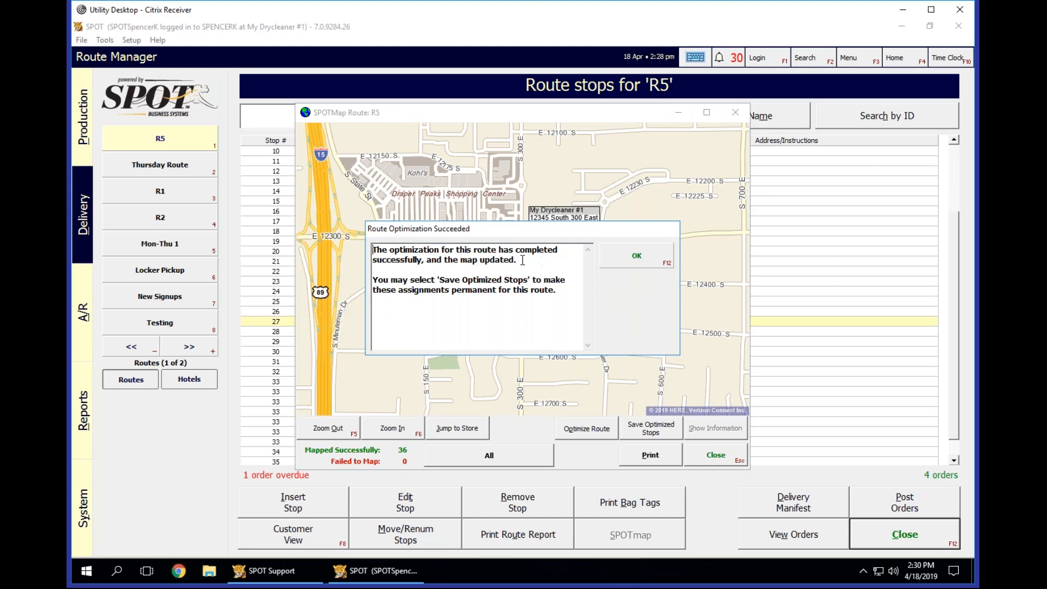
Dismiss the optimization notice and check the stop numbers and addresses of several pins on the optimized R5 map.
{"action": "left_click", "coordinate": [647, 256]}
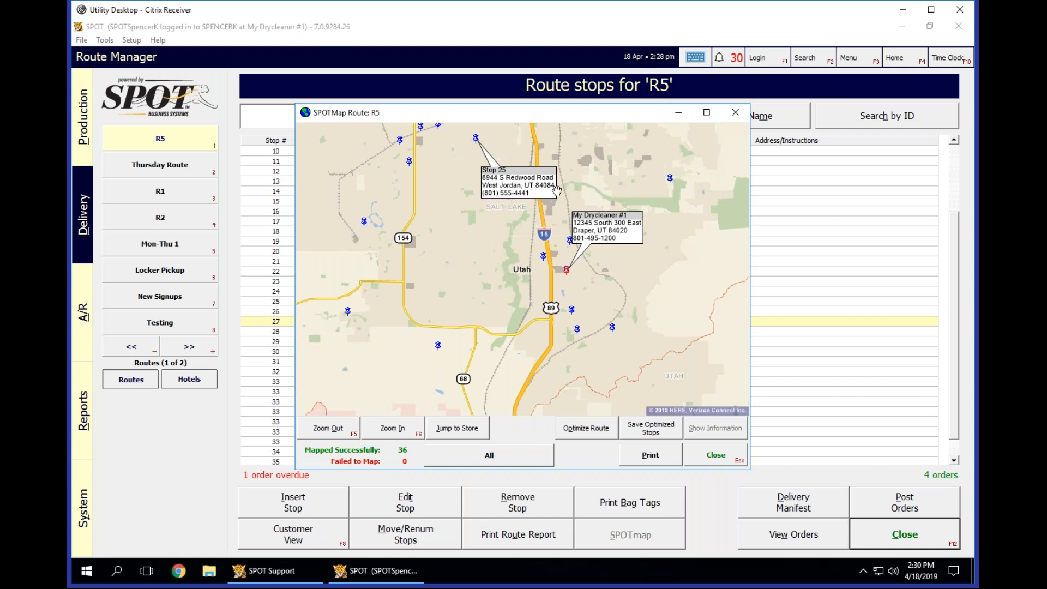
{"action": "left_click", "coordinate": [671, 178]}
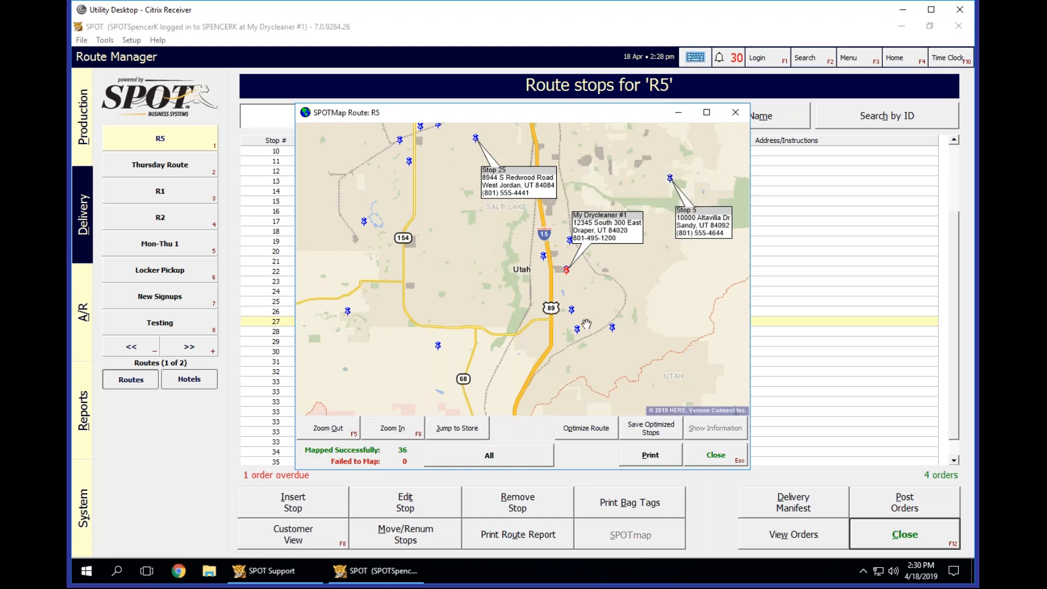
{"action": "left_click", "coordinate": [572, 310]}
{"action": "left_click_drag", "start_coordinate": [681, 335], "coordinate": [679, 401]}
Save the optimized stops, reordering all stops of route R5, and close the route map.
{"action": "left_click", "coordinate": [662, 430]}
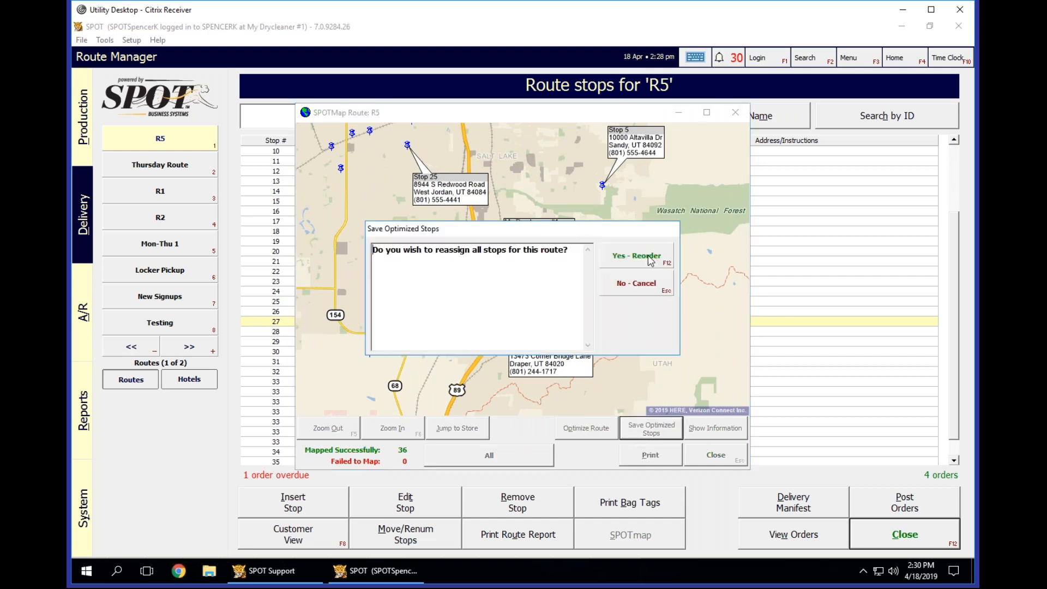
{"action": "left_click", "coordinate": [645, 256]}
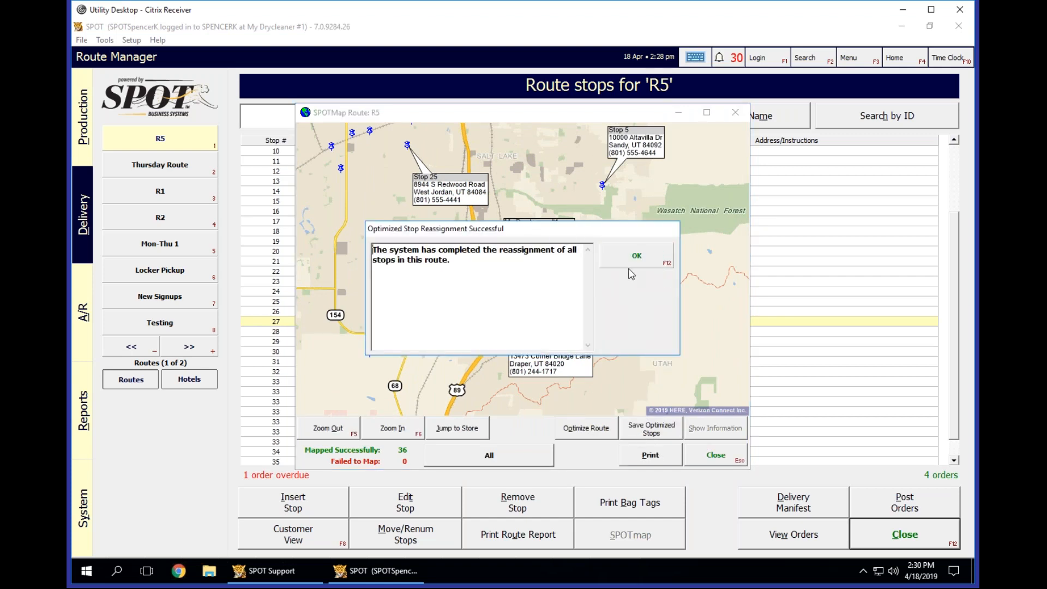
{"action": "left_click", "coordinate": [632, 260]}
{"action": "left_click", "coordinate": [715, 455]}
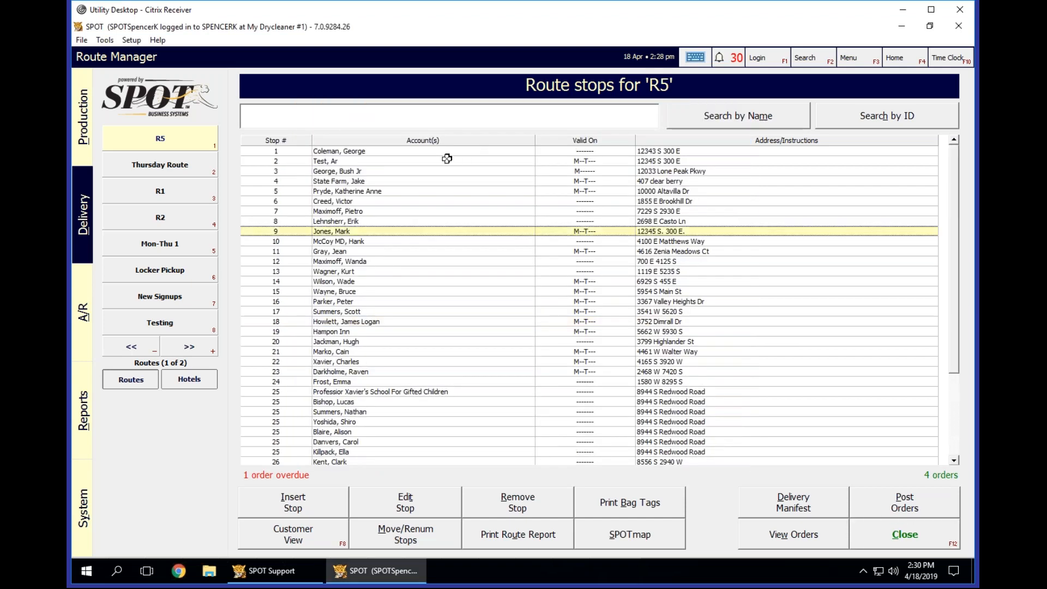
{"action": "left_click", "coordinate": [335, 161]}
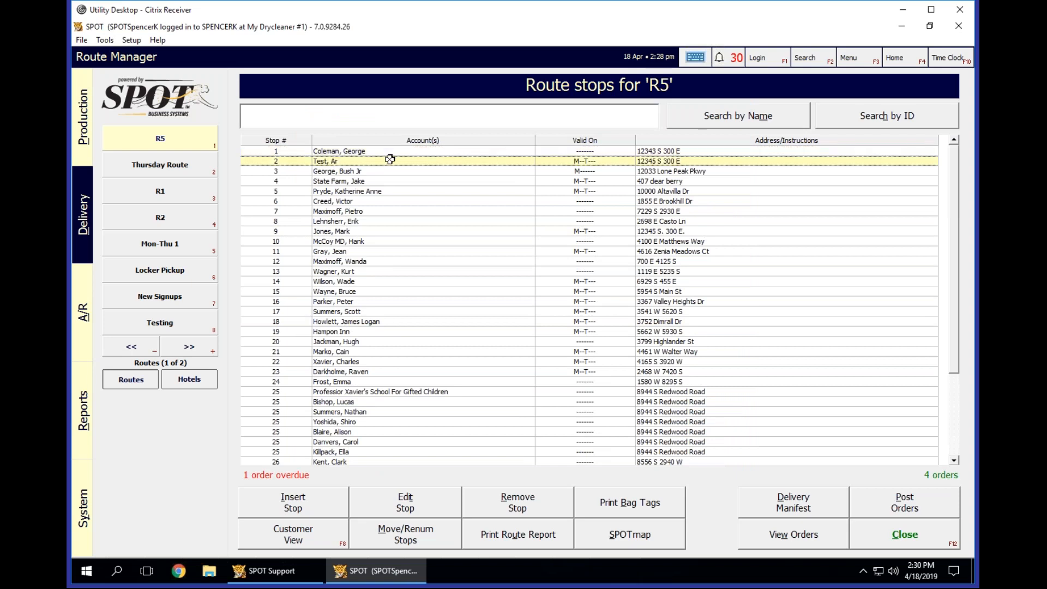
{"action": "left_click", "coordinate": [352, 171]}
{"action": "left_click", "coordinate": [351, 200]}
{"action": "scroll", "coordinate": [392, 284], "scroll_direction": "down", "scroll_amount": 4}
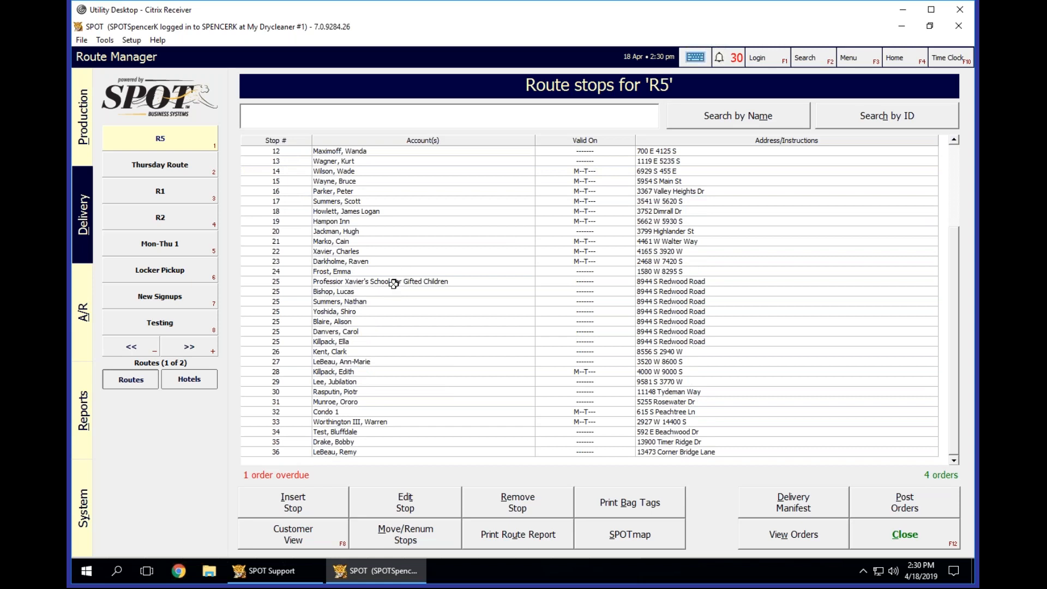
{"action": "left_click", "coordinate": [394, 281]}
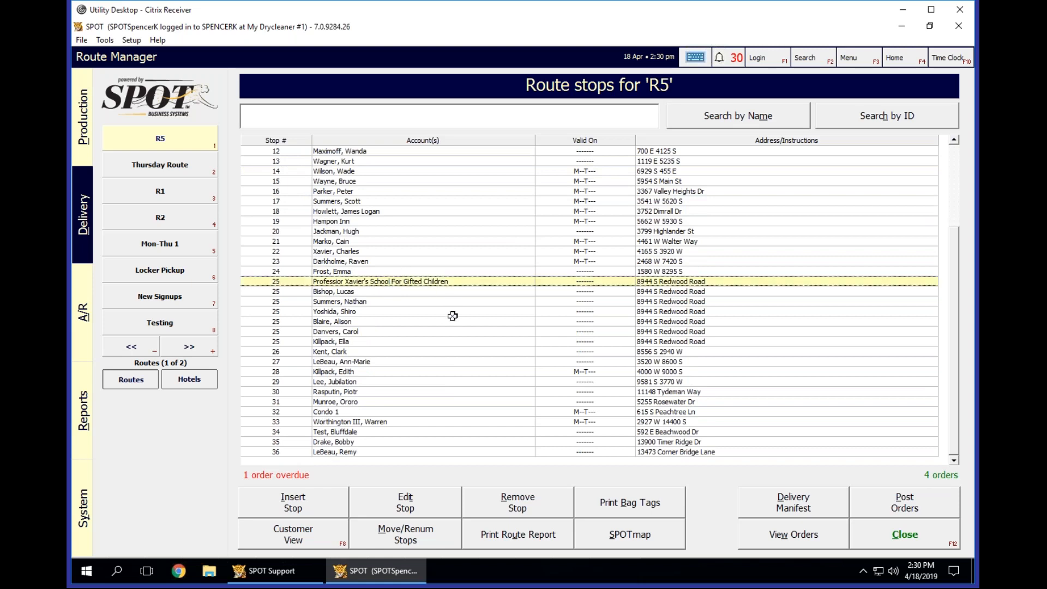
{"action": "left_click", "coordinate": [367, 344]}
{"action": "left_click", "coordinate": [332, 282]}
{"action": "left_click", "coordinate": [692, 468]}
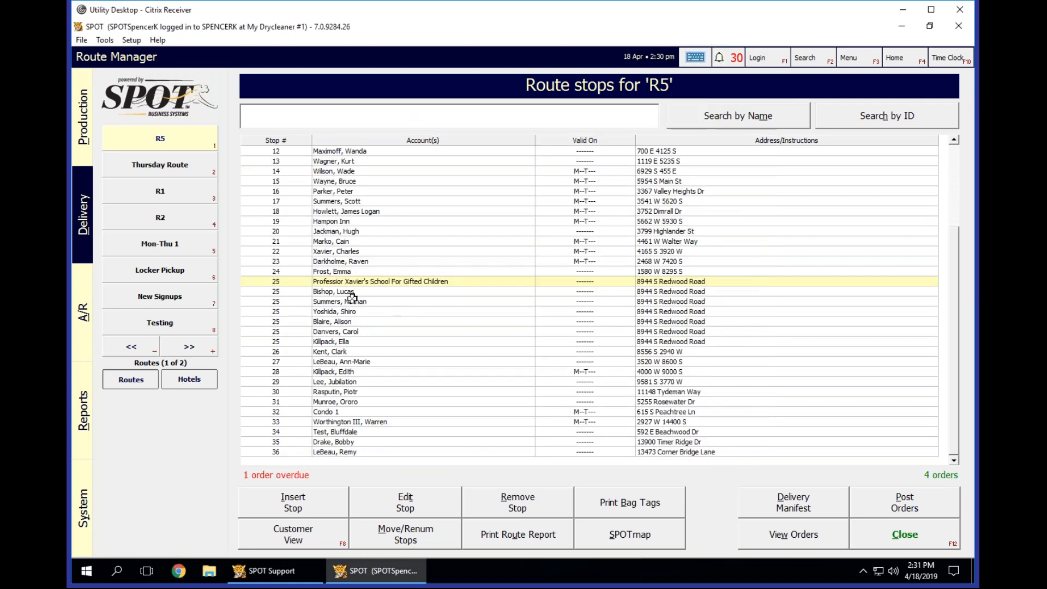
{"action": "left_click_drag", "start_coordinate": [330, 338], "coordinate": [337, 282]}
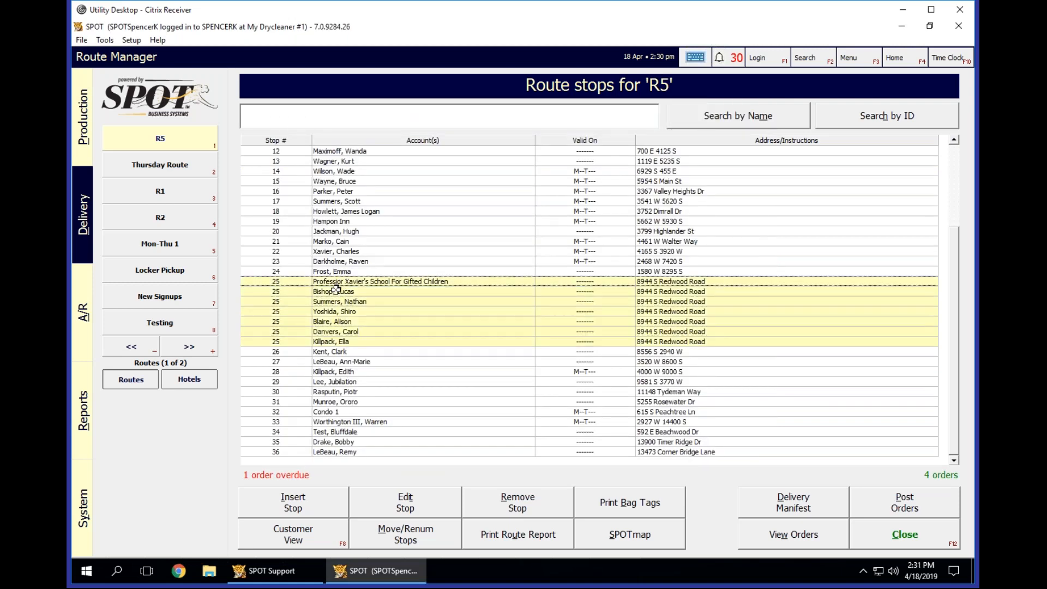
{"action": "left_click", "coordinate": [416, 361]}
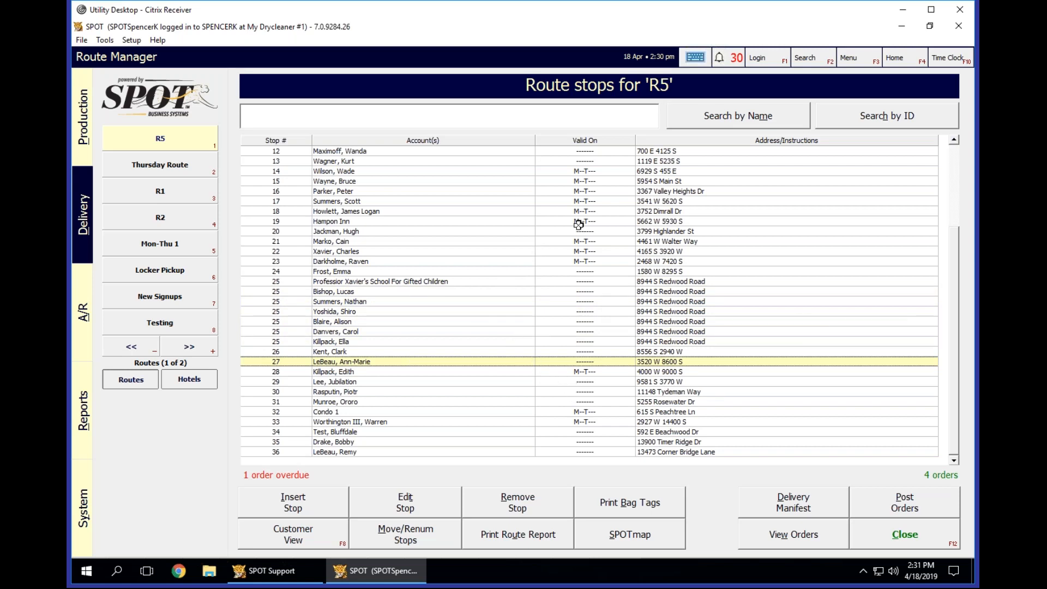
{"action": "left_click", "coordinate": [475, 282]}
{"action": "scroll", "coordinate": [554, 358], "scroll_direction": "up", "scroll_amount": 4}
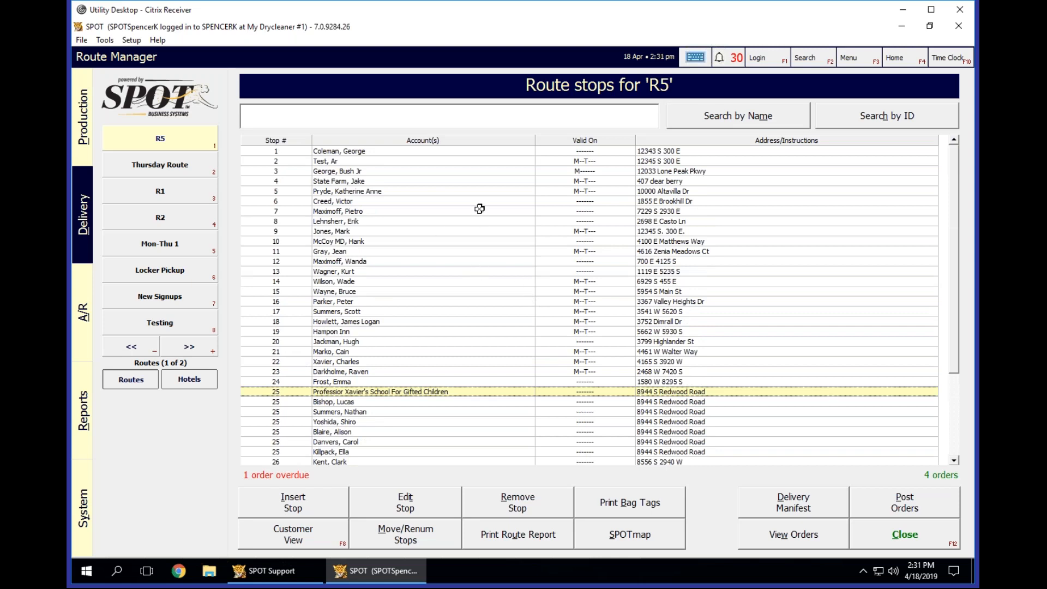
Inspect the visit days and delivery instructions in the details of R5 stops 2 and 4, cancelling each without changes.
{"action": "left_click", "coordinate": [428, 153]}
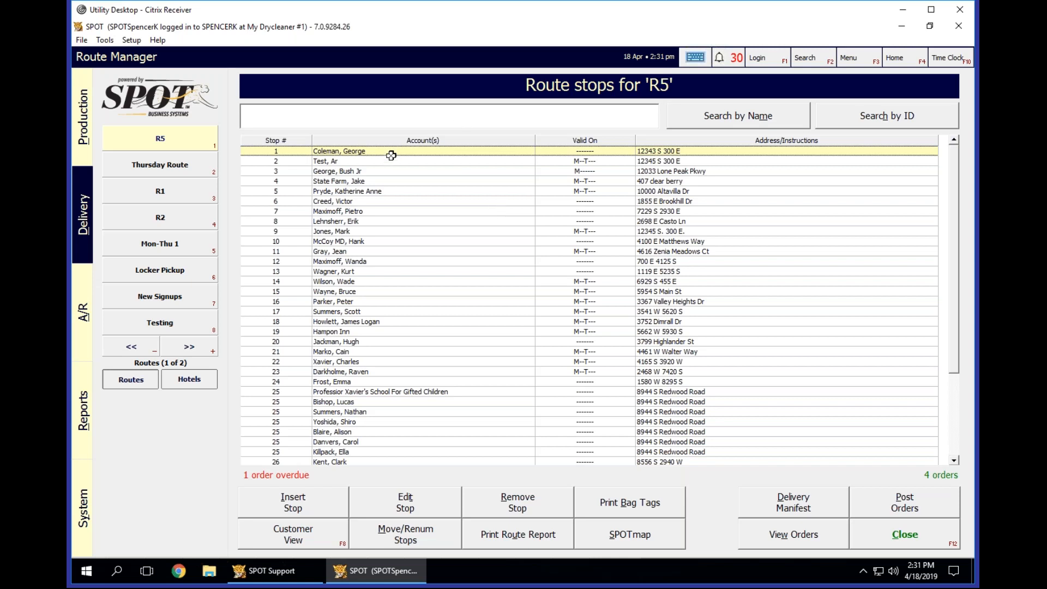
{"action": "left_click", "coordinate": [419, 164]}
{"action": "left_click", "coordinate": [401, 497]}
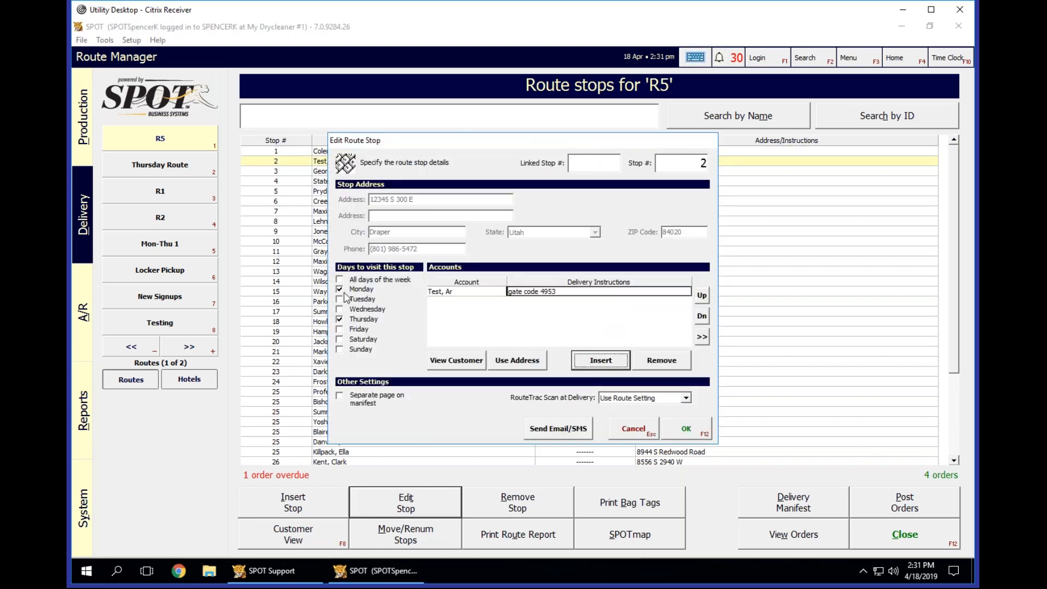
{"action": "left_click", "coordinate": [626, 429]}
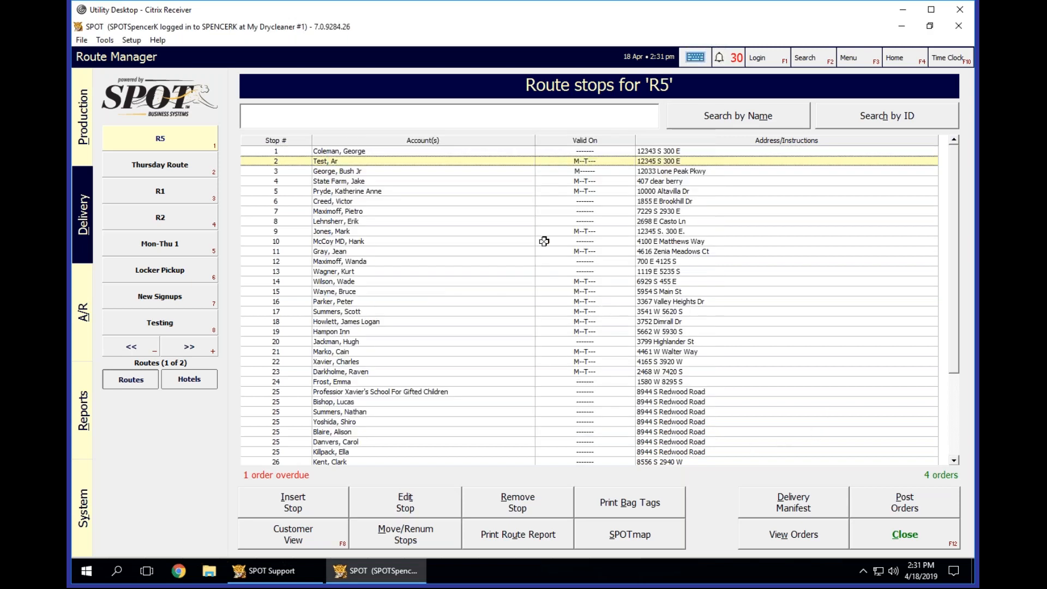
{"action": "left_click", "coordinate": [410, 169]}
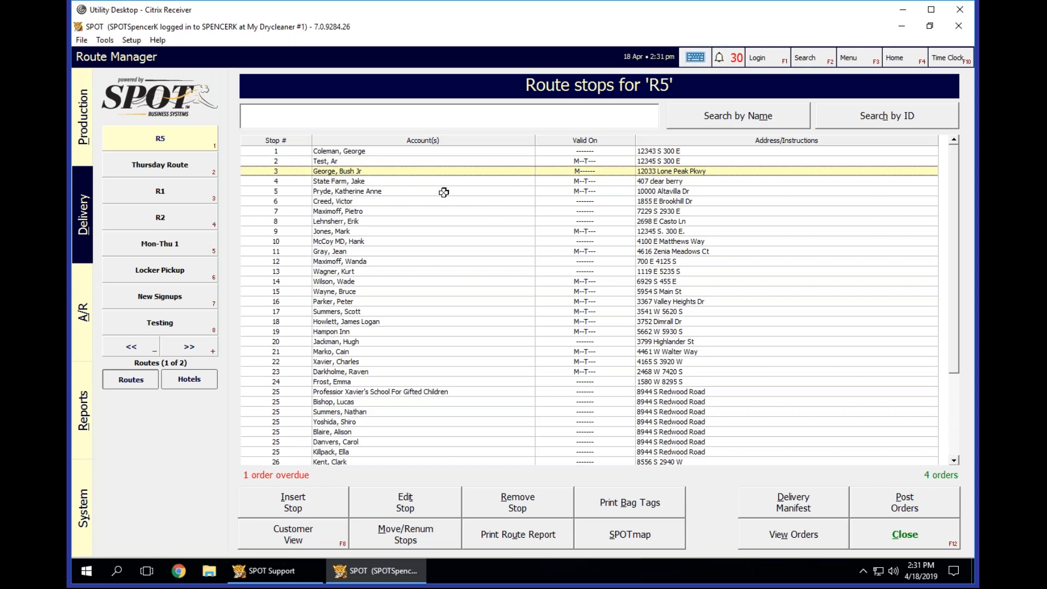
{"action": "left_click", "coordinate": [414, 182]}
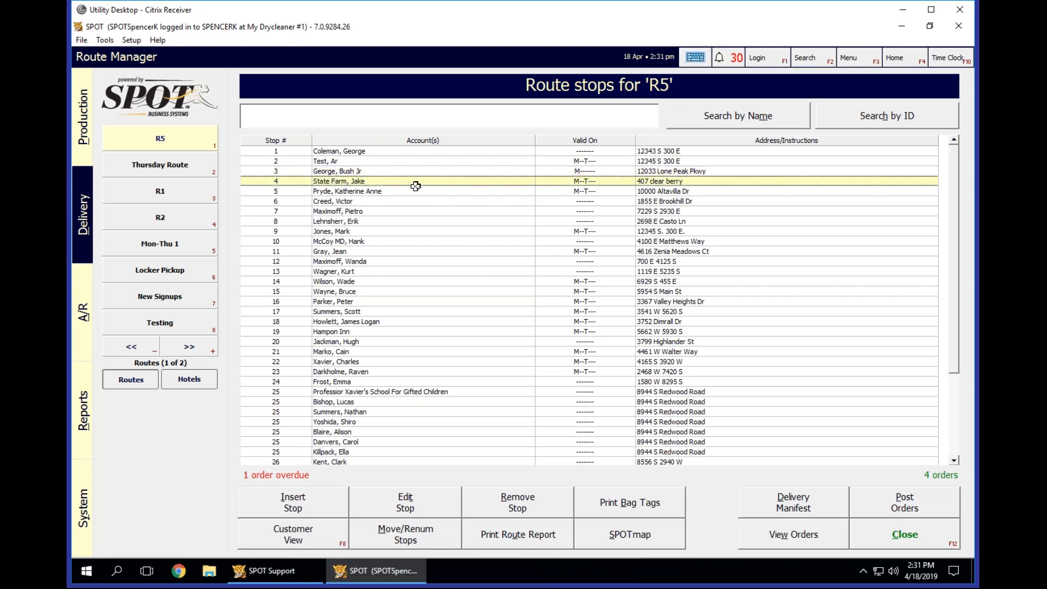
{"action": "left_click", "coordinate": [405, 507]}
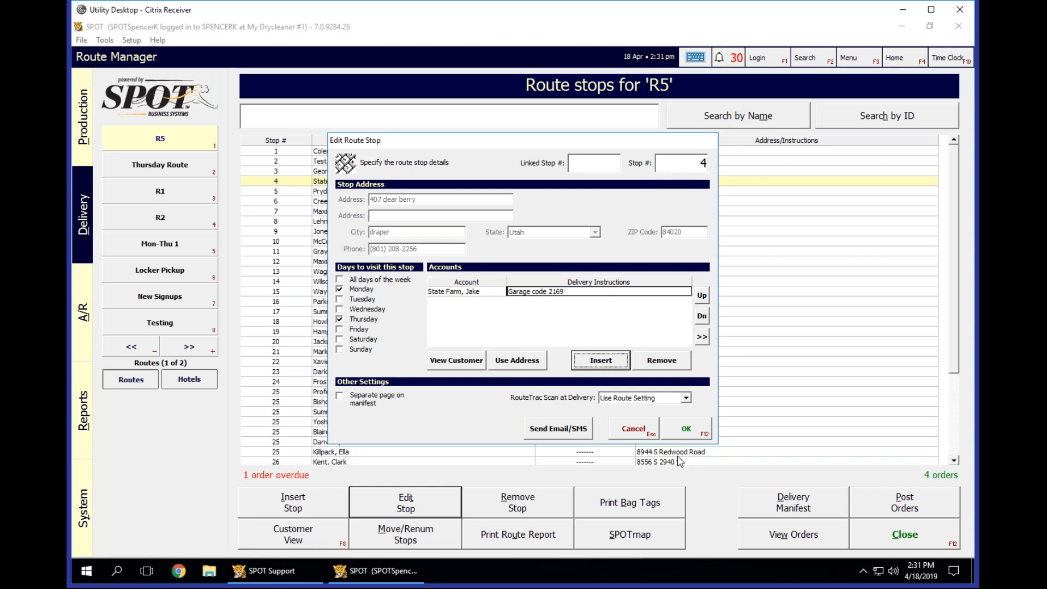
{"action": "left_click", "coordinate": [632, 428]}
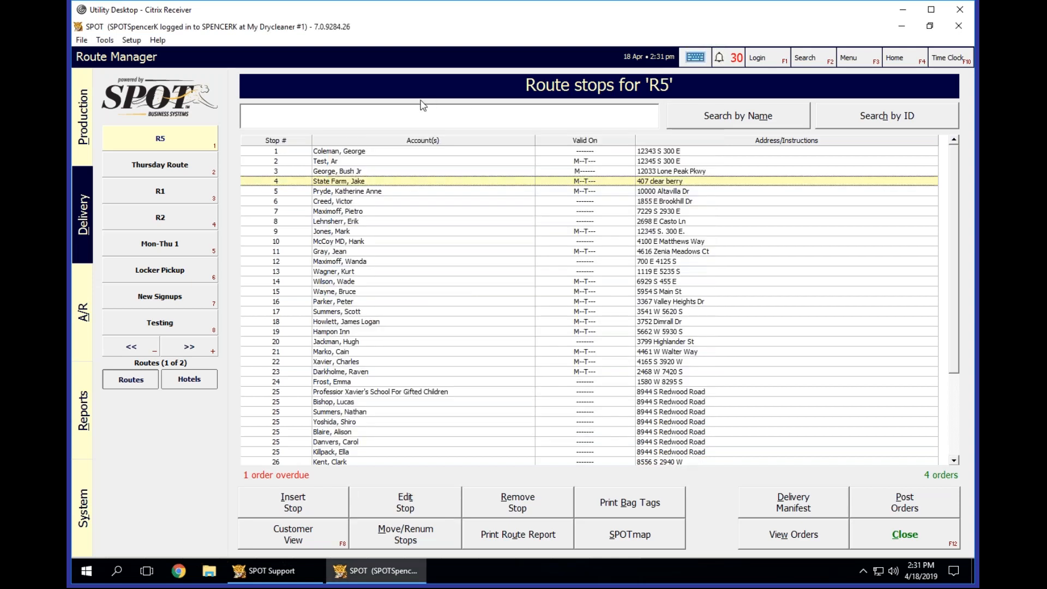
Open the details of R5 stop 6 for editing and select its account.
{"action": "left_click", "coordinate": [442, 202]}
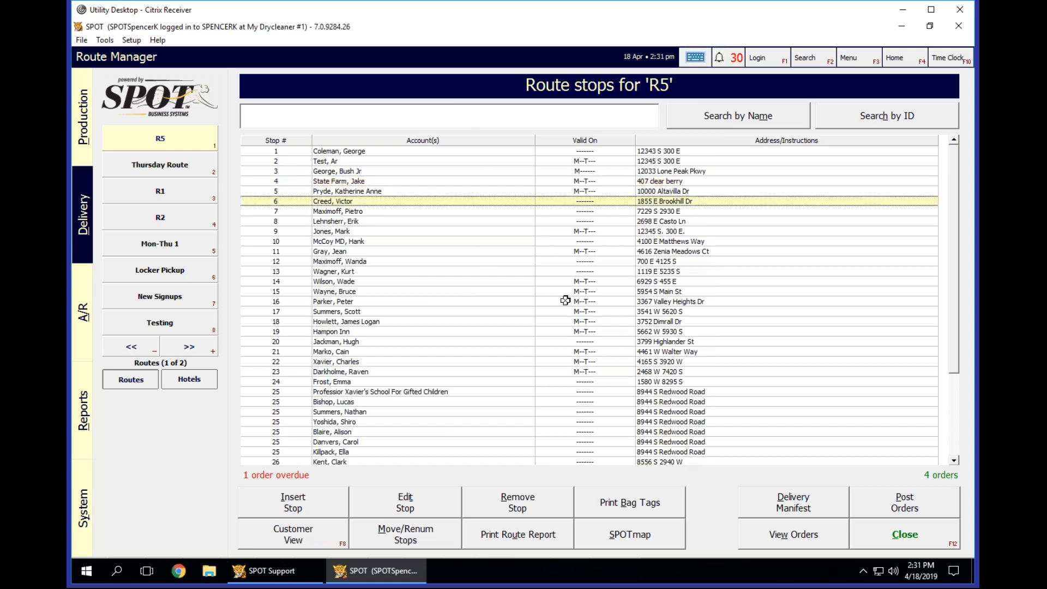
{"action": "left_click", "coordinate": [374, 392]}
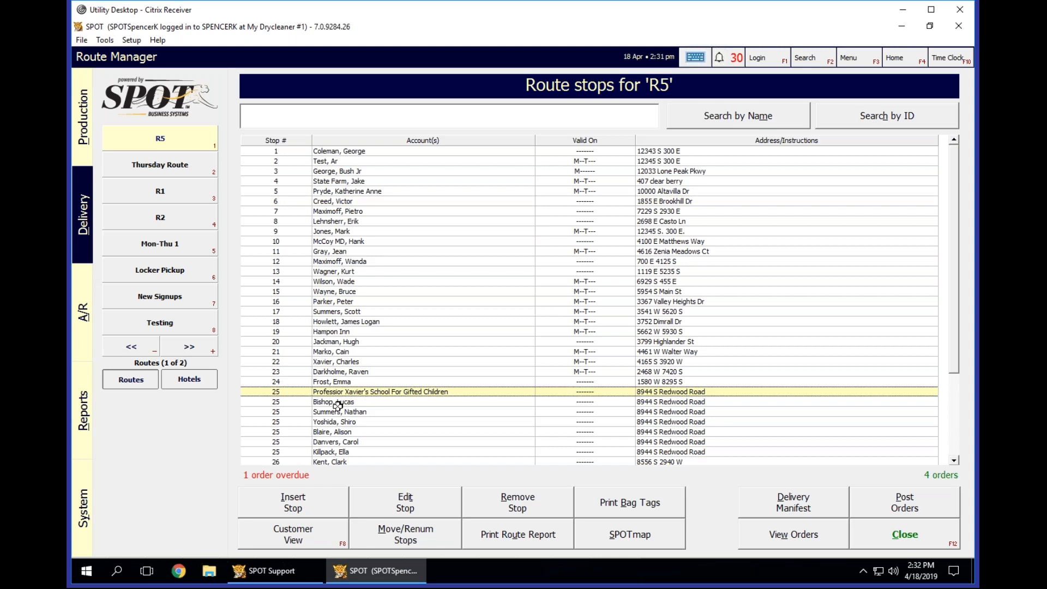
{"action": "left_click", "coordinate": [397, 200]}
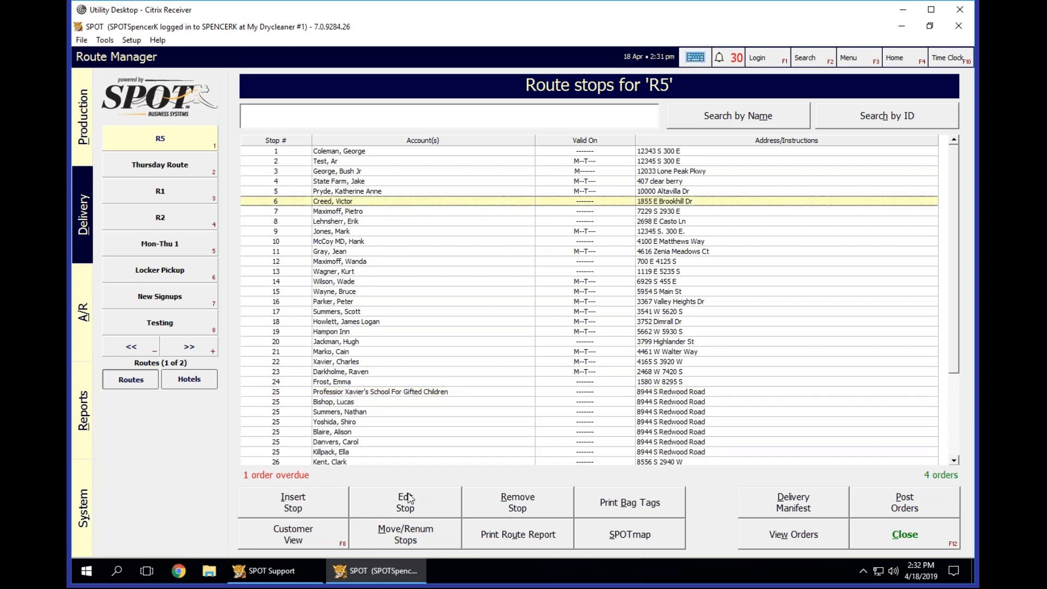
{"action": "left_click", "coordinate": [410, 498]}
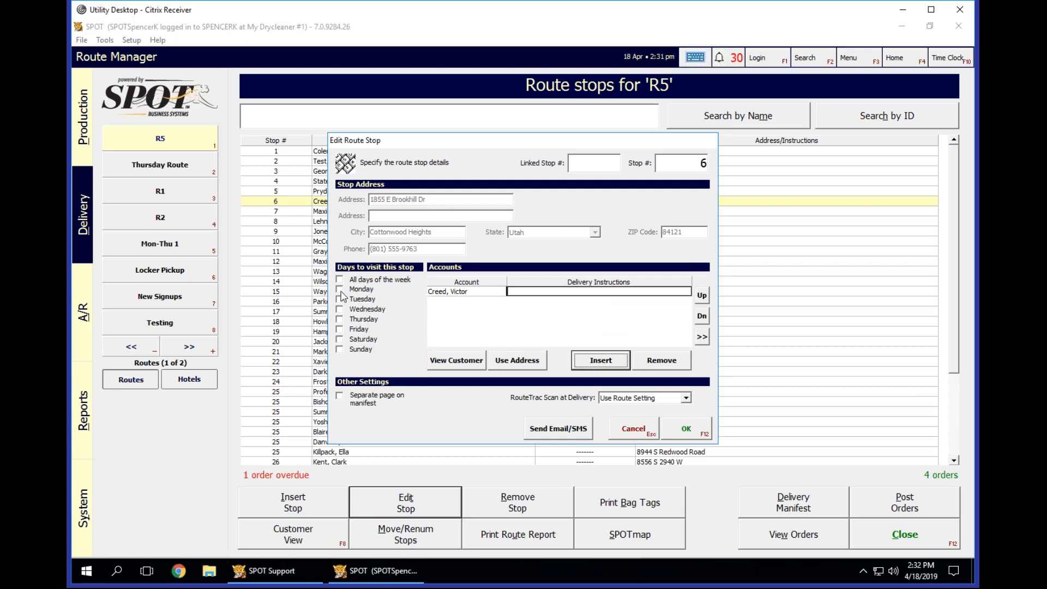
{"action": "left_click", "coordinate": [465, 291]}
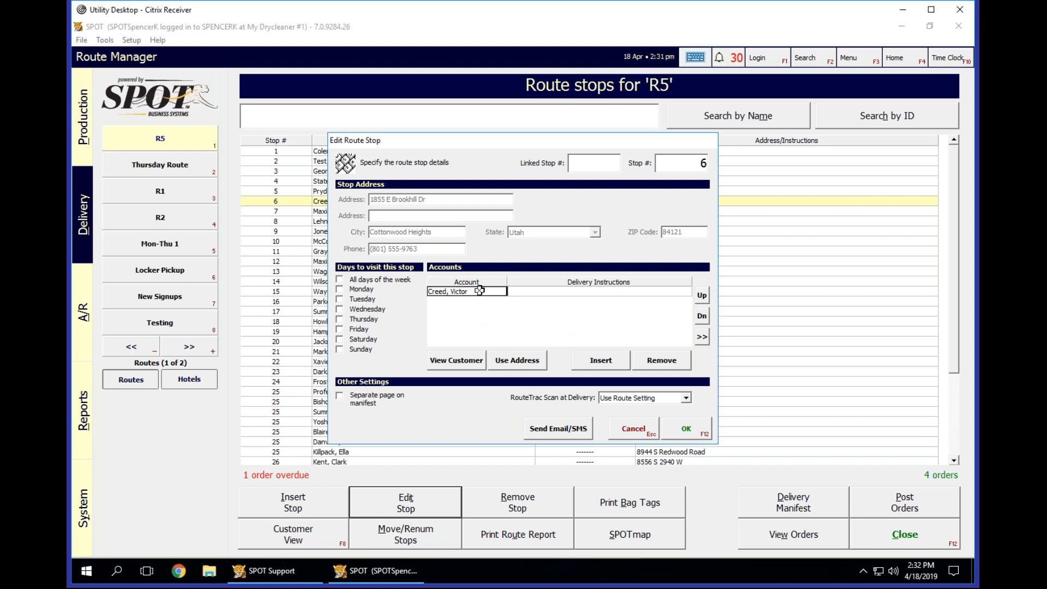
Try to enable Monday and Thursday as visit days for stop 6.
{"action": "left_click", "coordinate": [340, 320]}
{"action": "left_click", "coordinate": [340, 291]}
{"action": "left_click", "coordinate": [340, 320]}
Inspect the customer-specific route information of the stop 6 customer for Monday and Thursday, and cancel the customer record.
{"action": "left_click", "coordinate": [461, 366]}
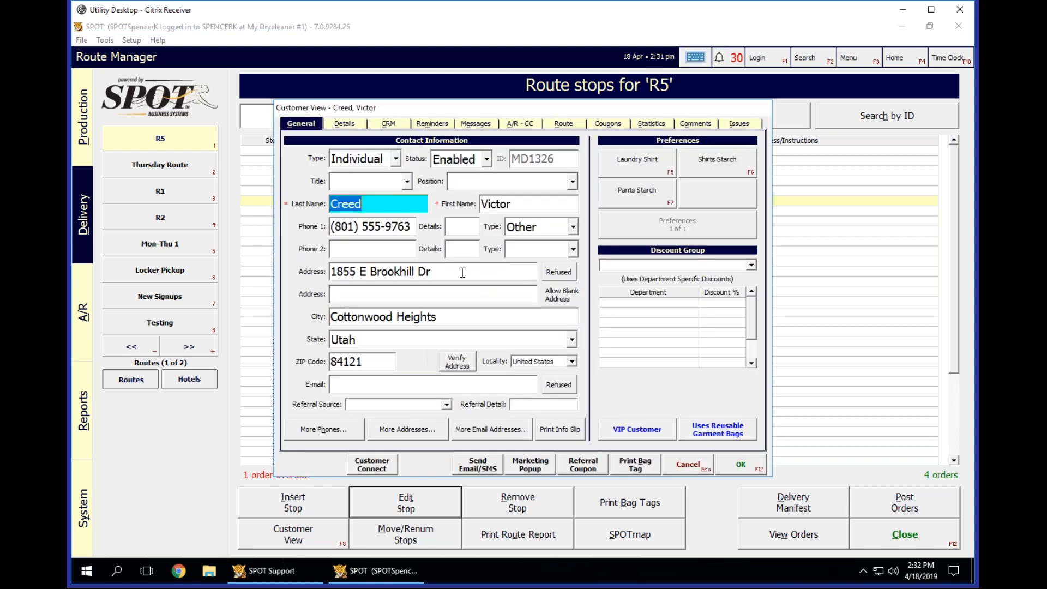
{"action": "left_click", "coordinate": [563, 125]}
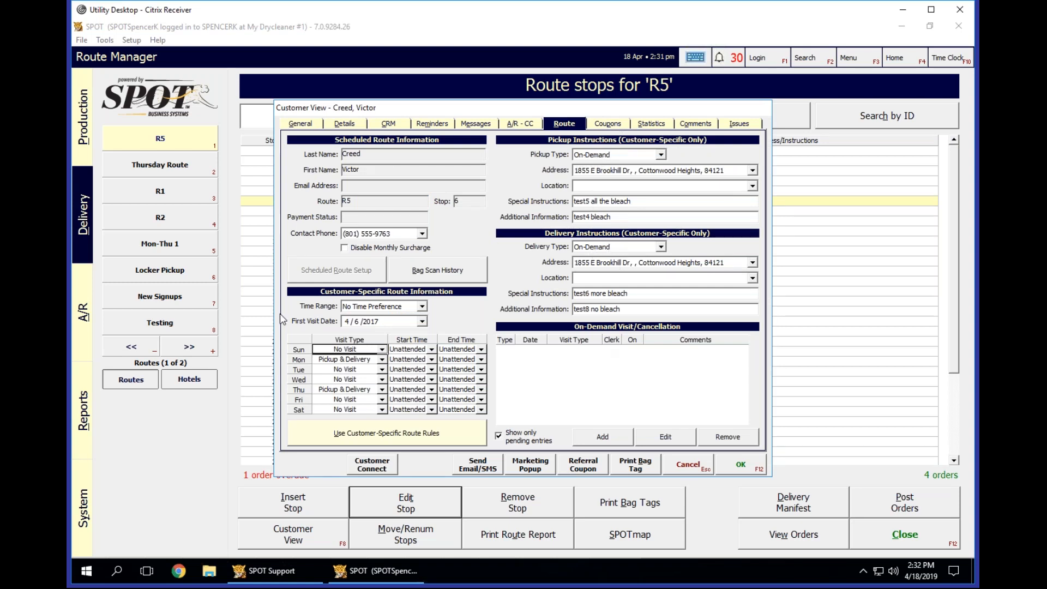
{"action": "left_click", "coordinate": [359, 359]}
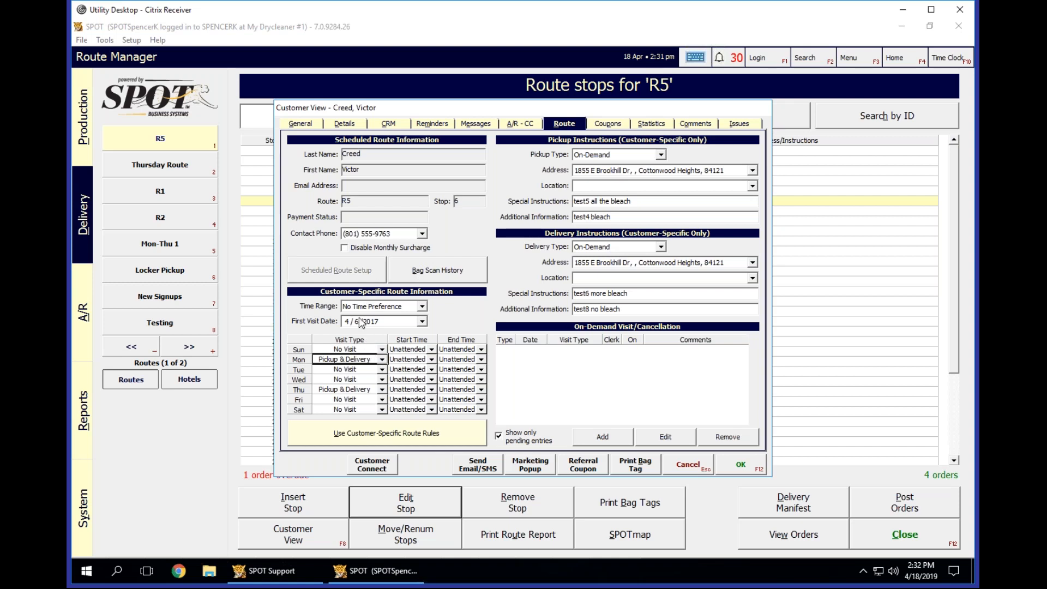
{"action": "left_click", "coordinate": [336, 388]}
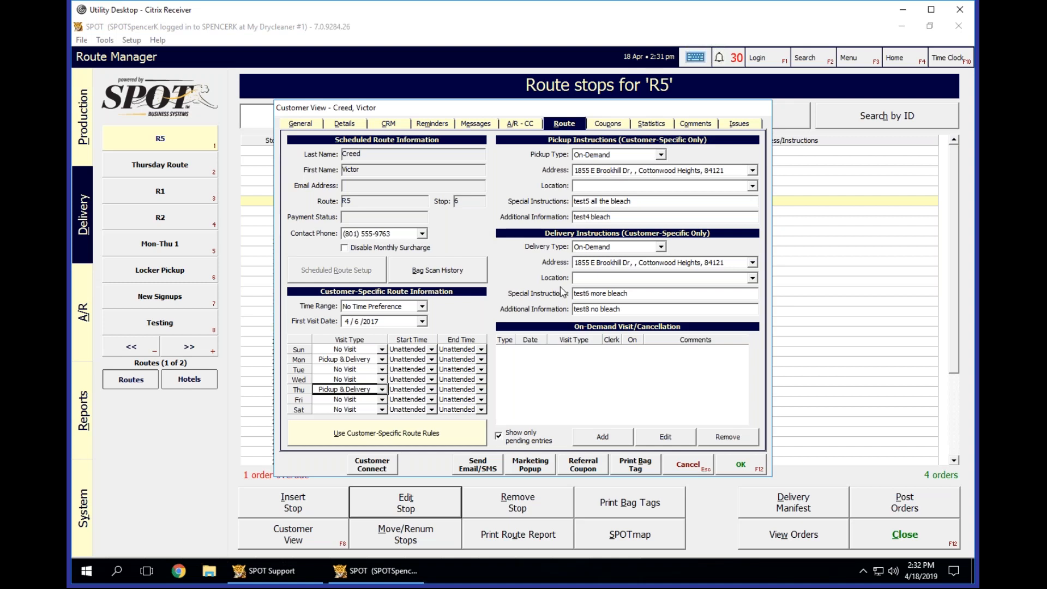
{"action": "left_click", "coordinate": [690, 464]}
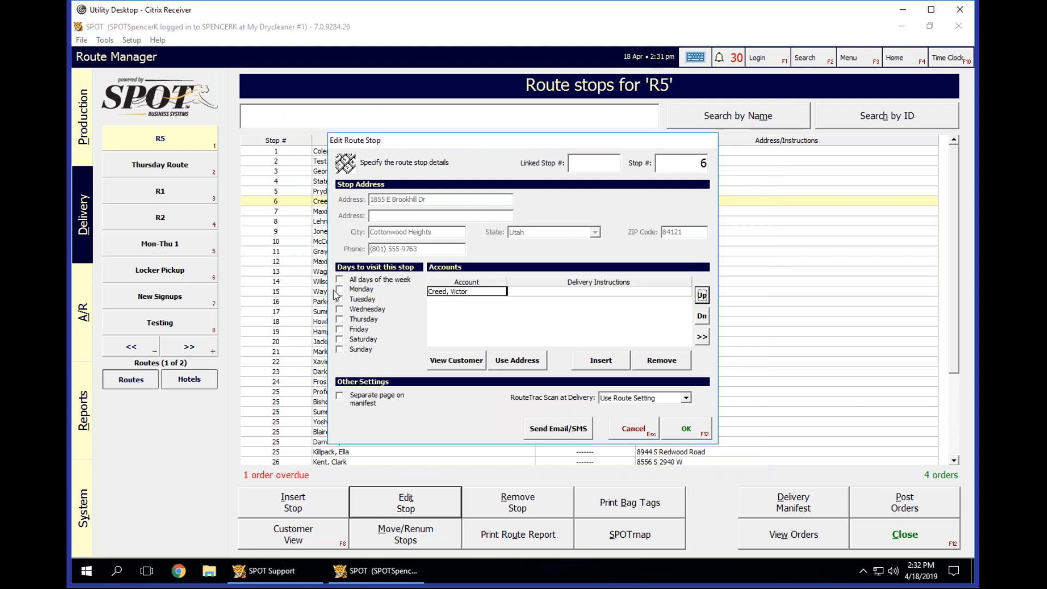
Open the customer record of the stop 6 account and view its route settings.
{"action": "left_click", "coordinate": [448, 290]}
{"action": "left_click", "coordinate": [455, 360]}
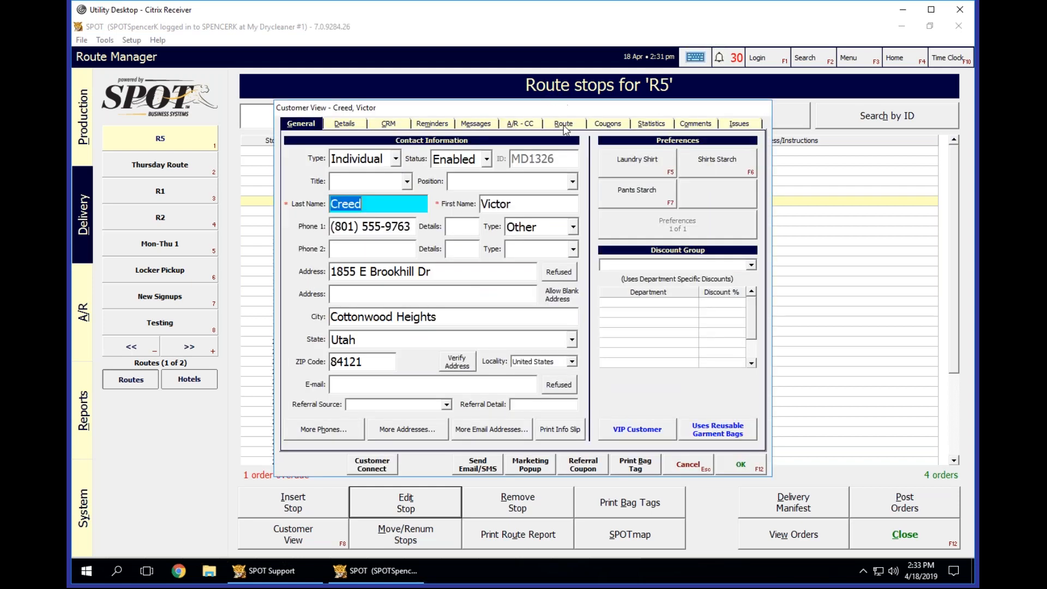
{"action": "left_click", "coordinate": [563, 125]}
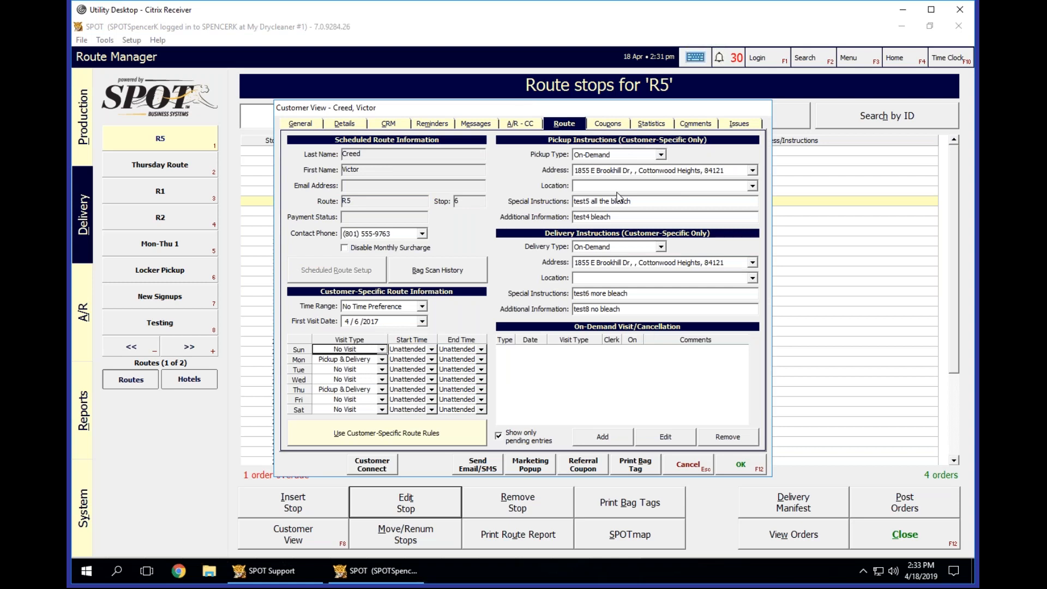
Set the customer's pickup type to Scheduled and inspect the Monday and Thursday visit types.
{"action": "left_click", "coordinate": [636, 155]}
{"action": "left_click", "coordinate": [616, 166]}
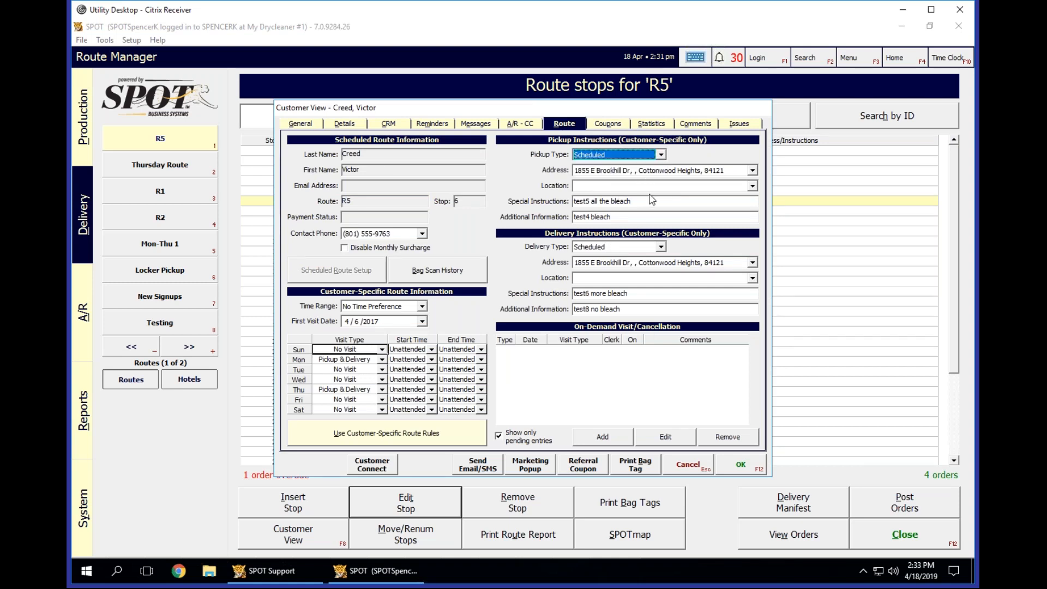
{"action": "left_click", "coordinate": [341, 360]}
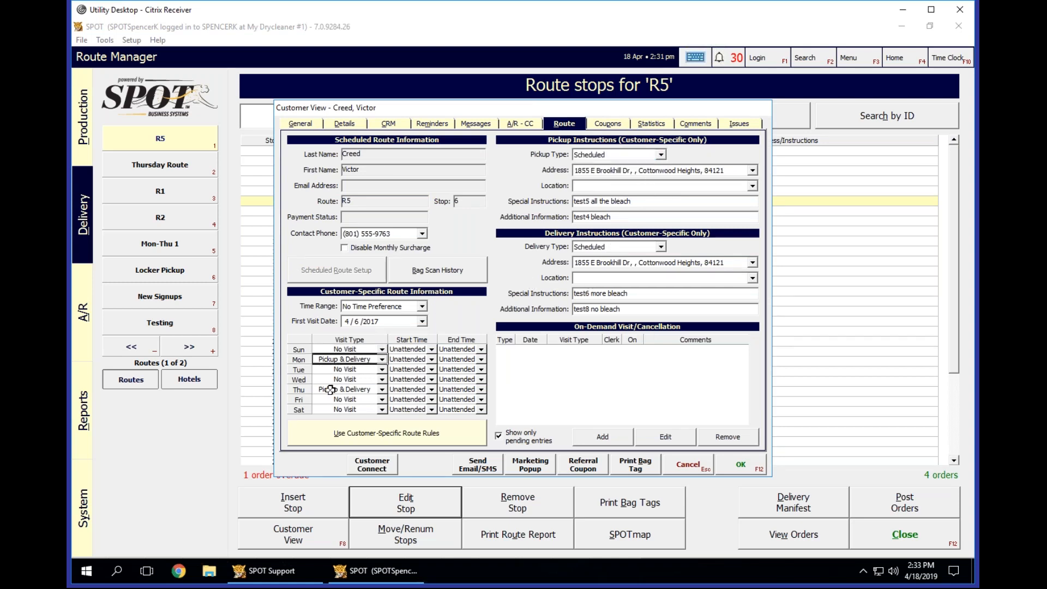
{"action": "left_click", "coordinate": [329, 390]}
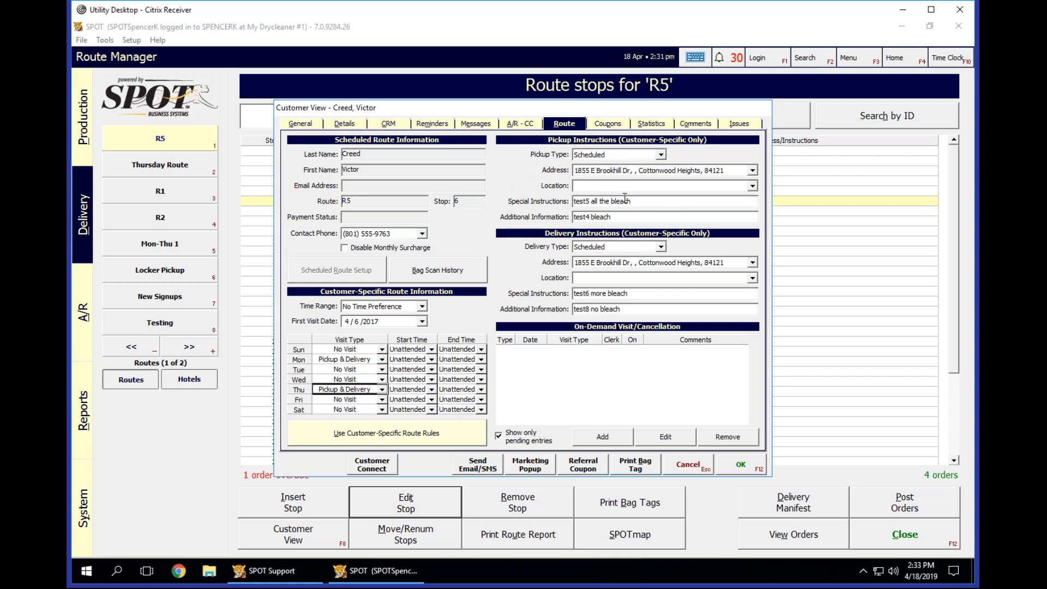
Inspect the special instructions and additional information in the customer's delivery instructions.
{"action": "left_click", "coordinate": [646, 310]}
{"action": "left_click", "coordinate": [652, 290]}
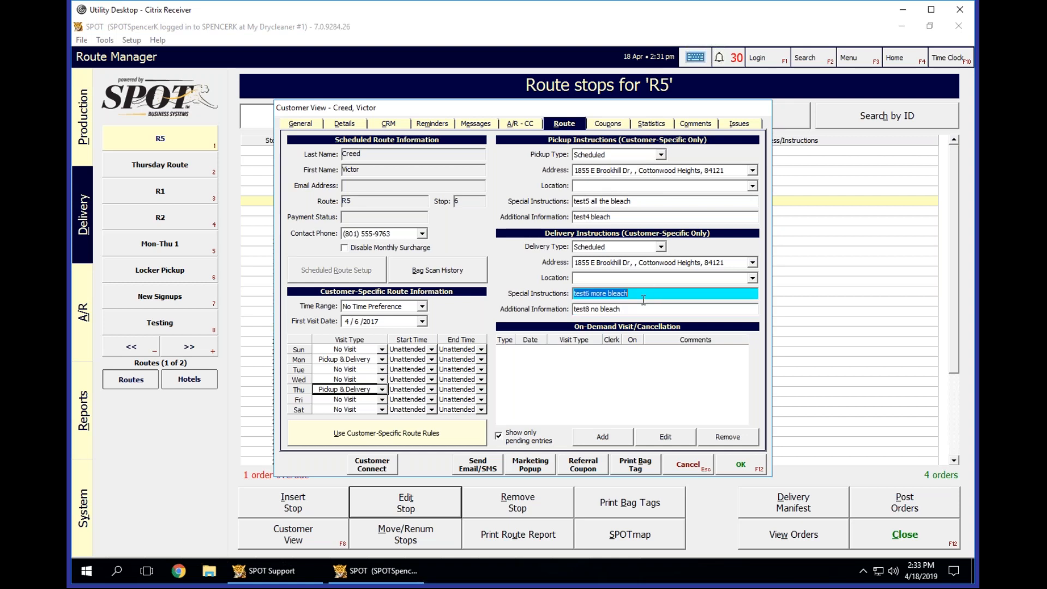
{"action": "left_click", "coordinate": [637, 309]}
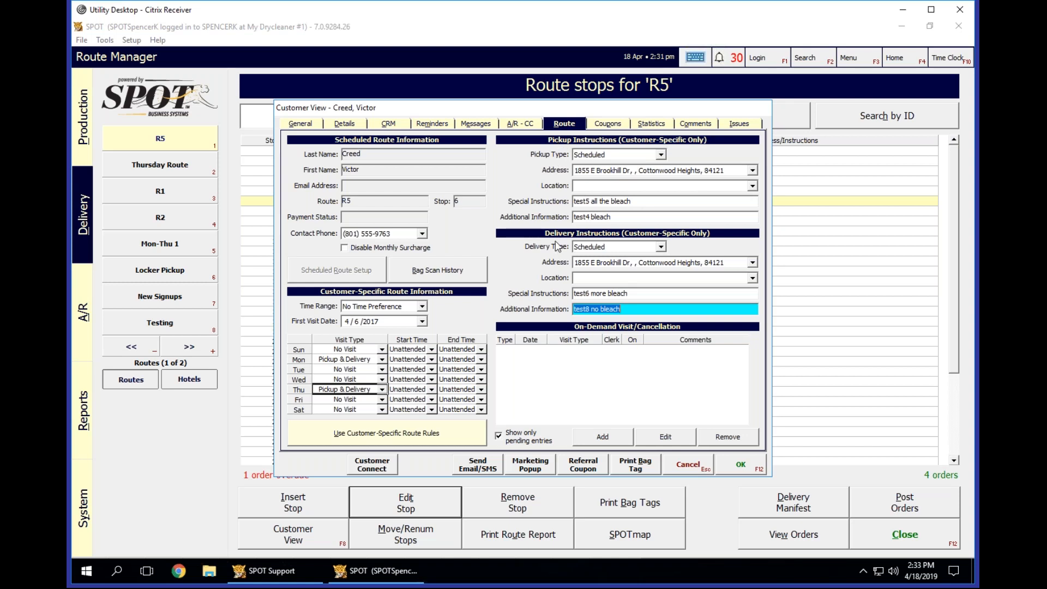
Set the pickup type to On-Demand and compare it with the customer's Monday and Thursday visit types.
{"action": "left_click", "coordinate": [596, 154]}
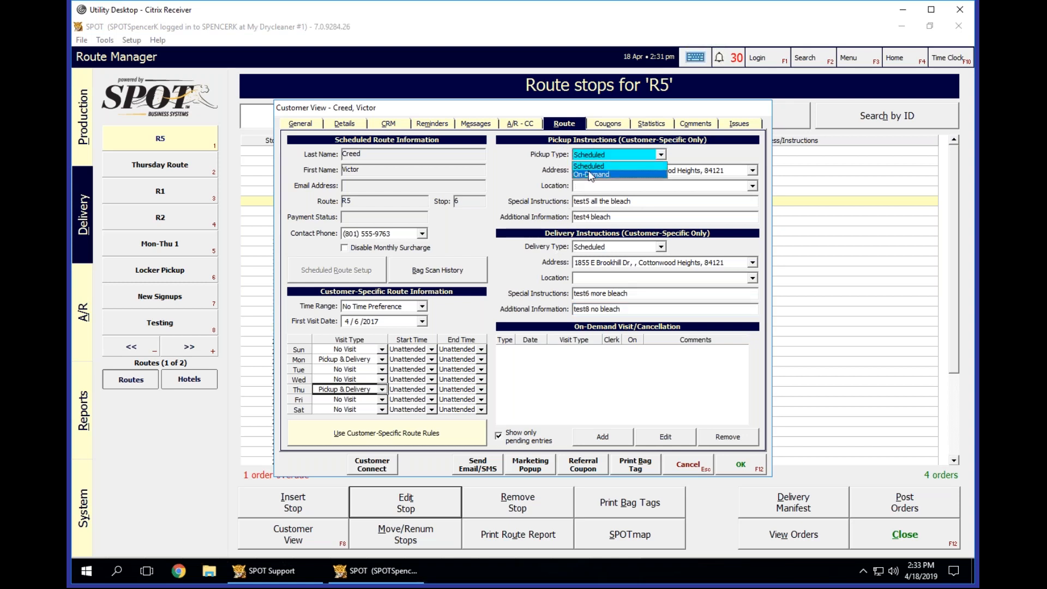
{"action": "left_click", "coordinate": [590, 174]}
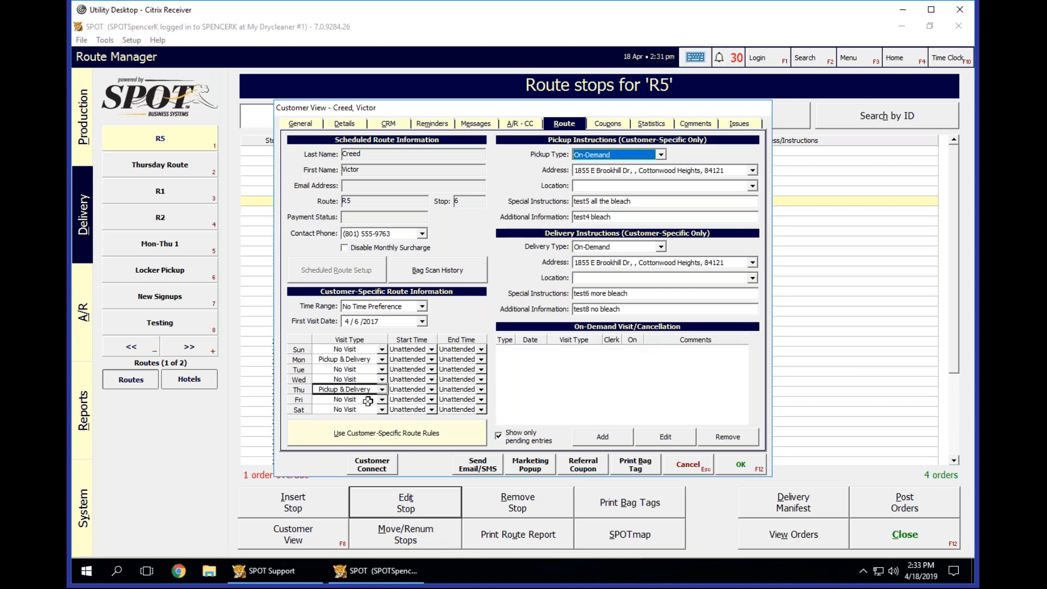
{"action": "left_click", "coordinate": [365, 359]}
{"action": "left_click", "coordinate": [365, 388]}
{"action": "left_click", "coordinate": [369, 357]}
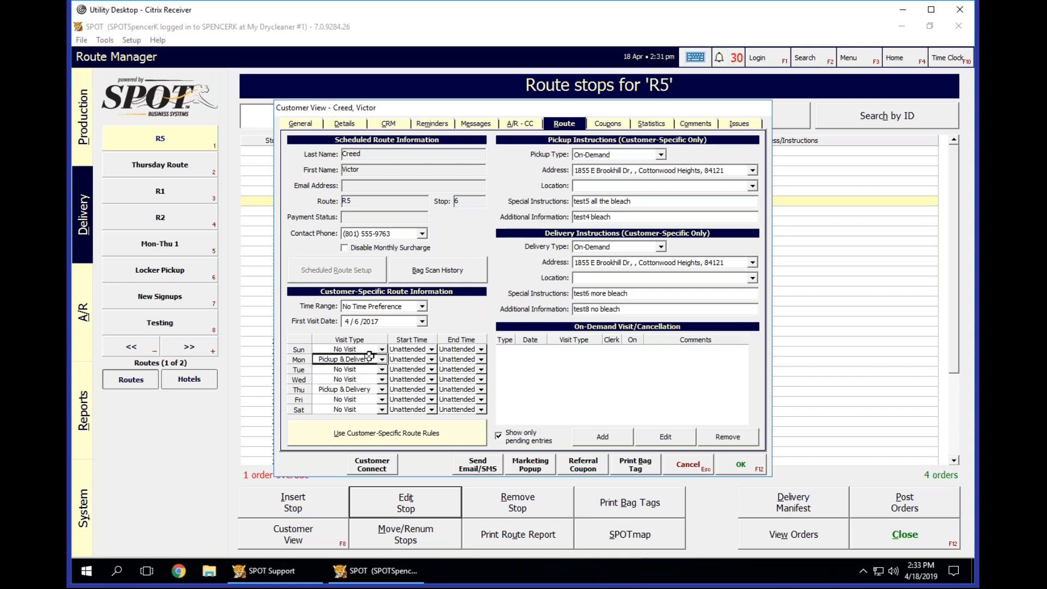
{"action": "left_click", "coordinate": [357, 389]}
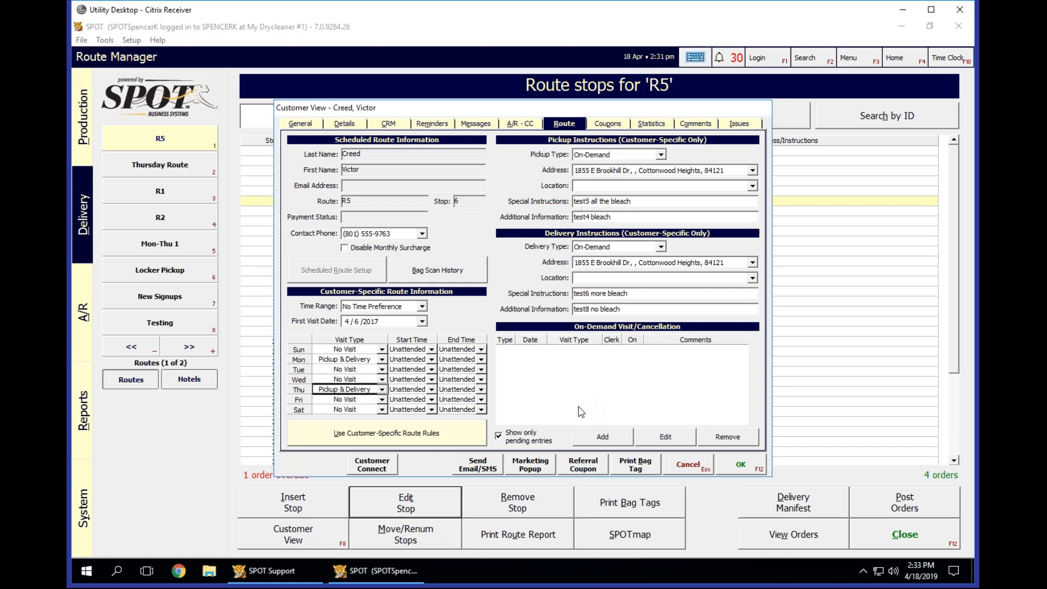
{"action": "left_click", "coordinate": [355, 358]}
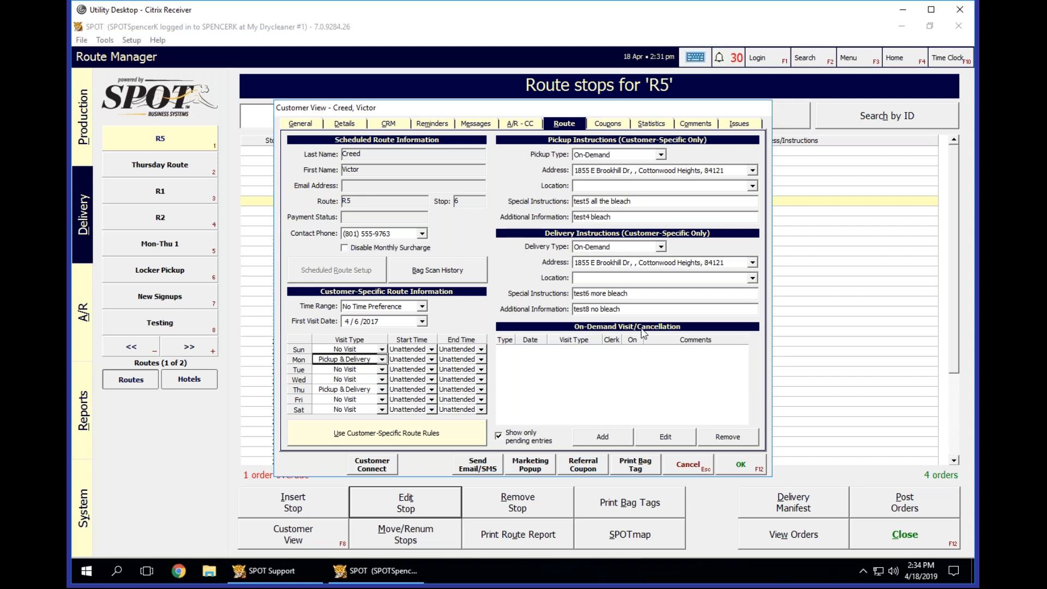
Set the customer's delivery type to On-Demand (Req).
{"action": "left_click", "coordinate": [624, 251]}
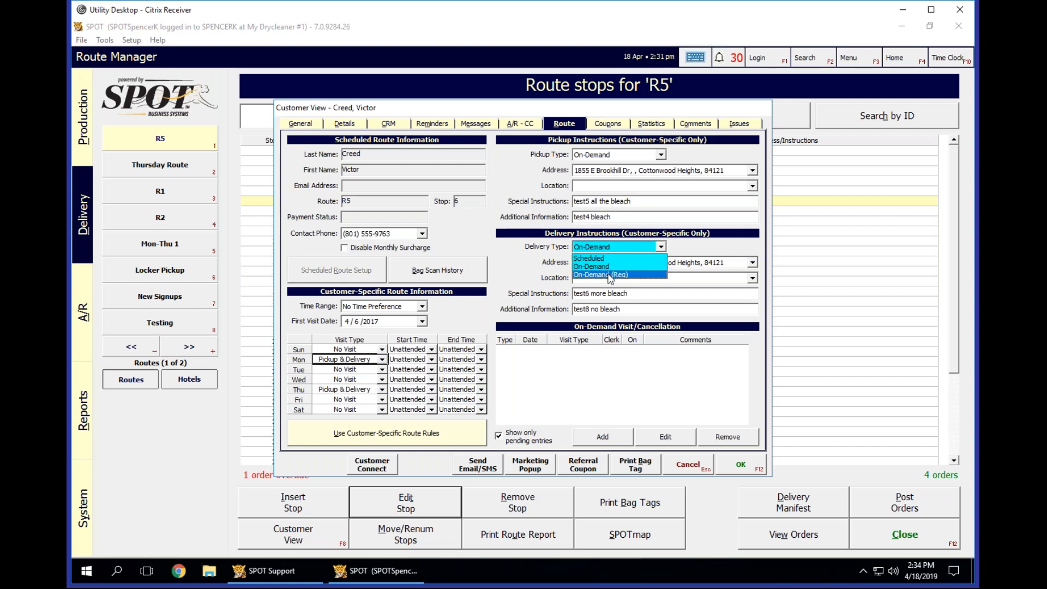
{"action": "left_click", "coordinate": [610, 275]}
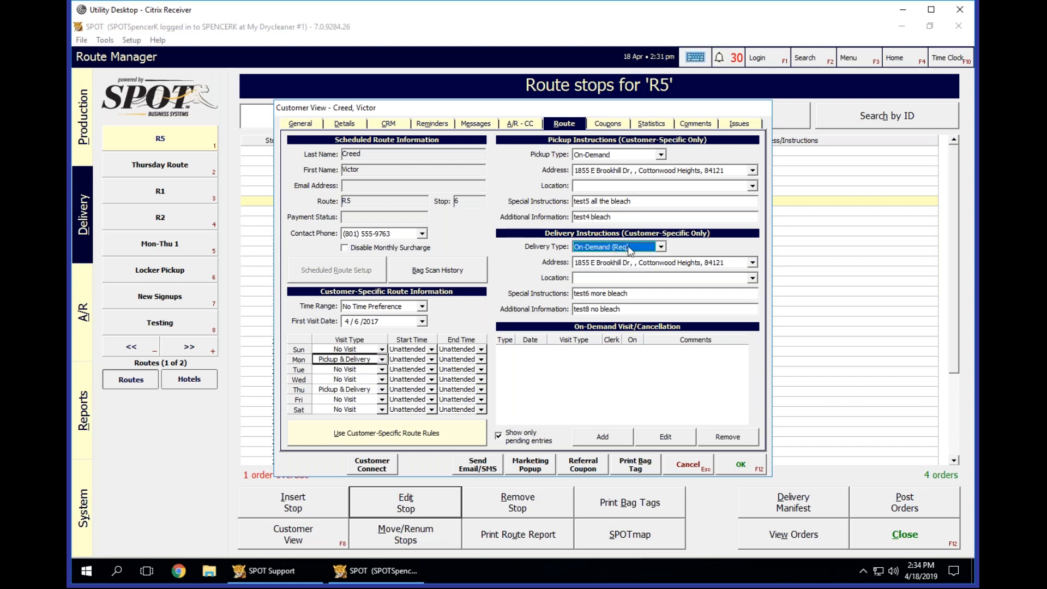
{"action": "left_click", "coordinate": [616, 278]}
{"action": "left_click", "coordinate": [616, 278]}
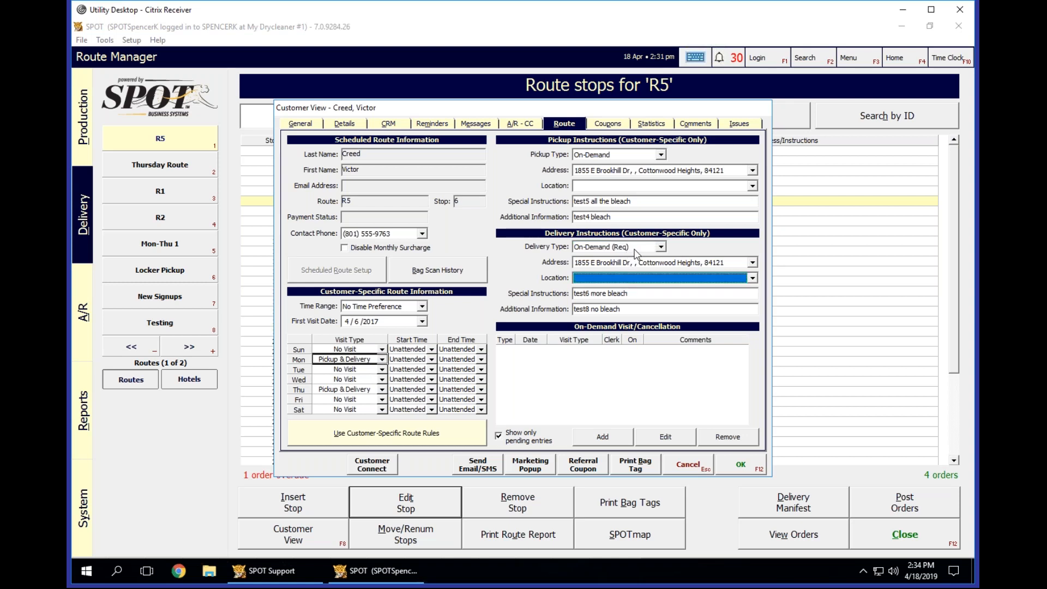
Review the delivery type options and set the delivery type back to On-Demand.
{"action": "left_click", "coordinate": [656, 250]}
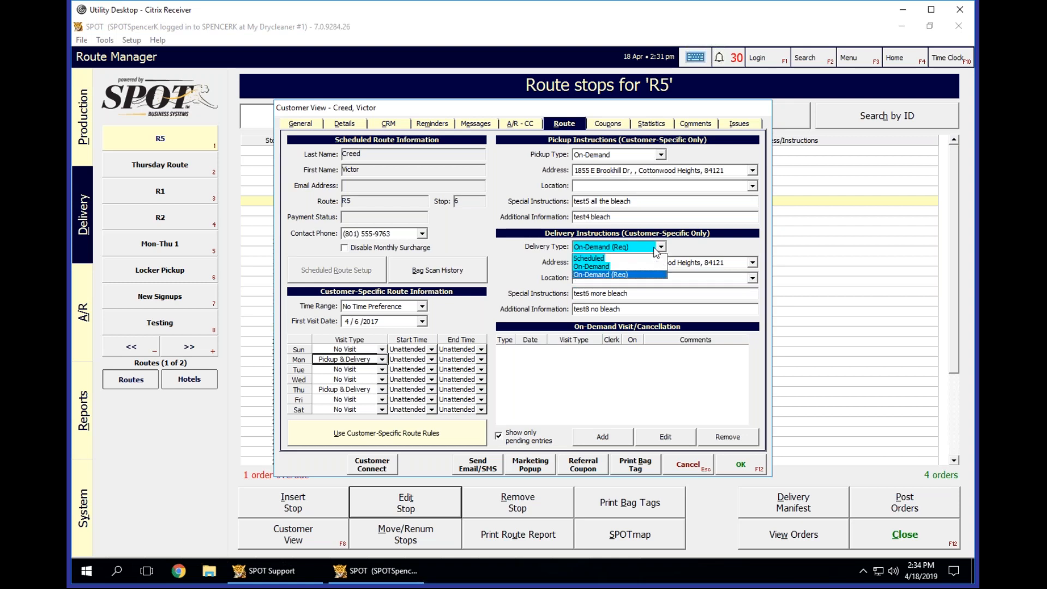
{"action": "left_click", "coordinate": [654, 248]}
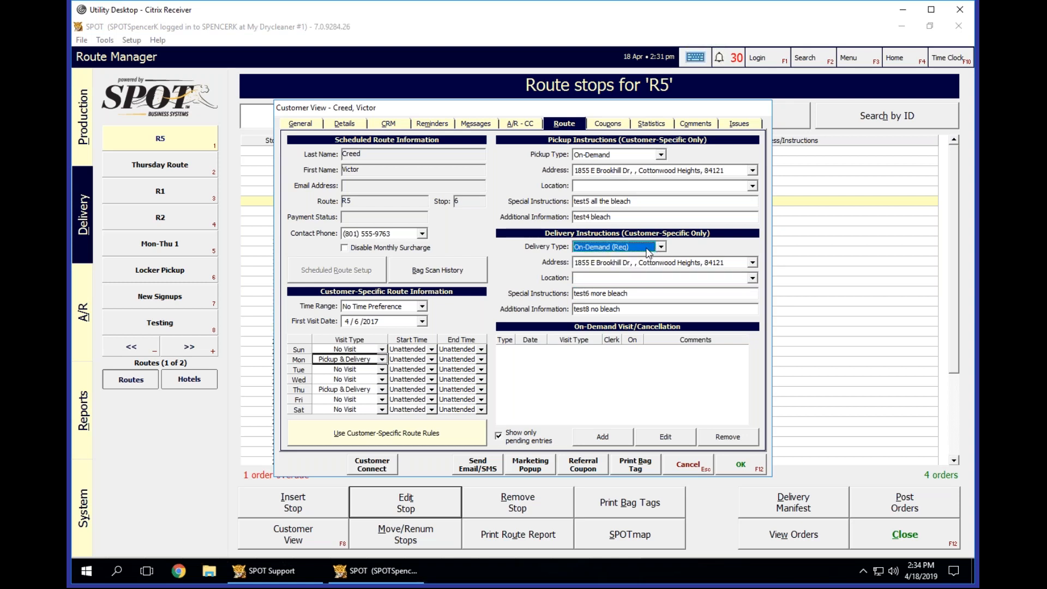
{"action": "left_click", "coordinate": [649, 250]}
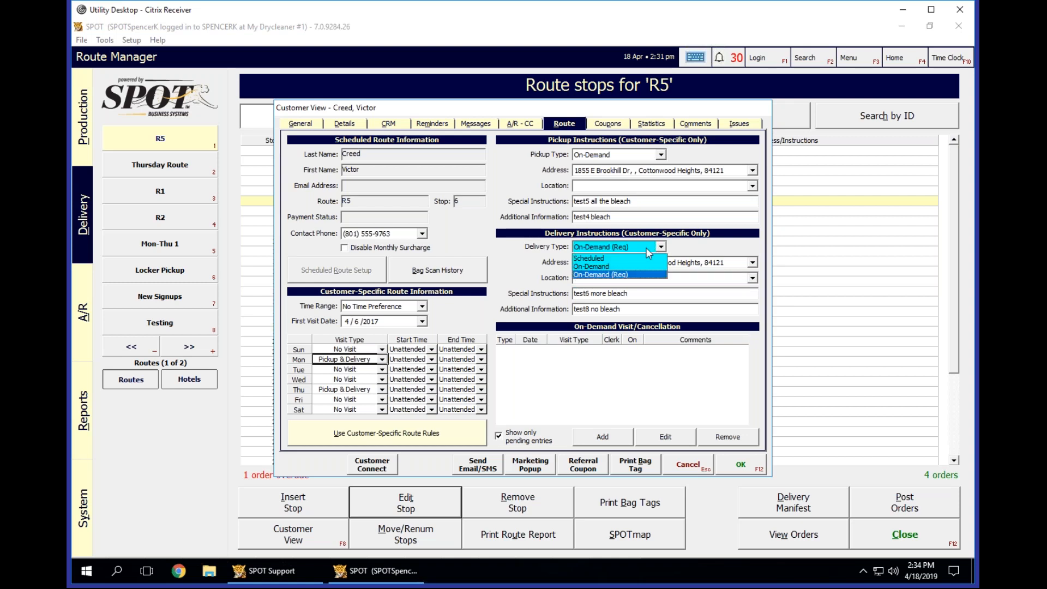
{"action": "left_click", "coordinate": [619, 266]}
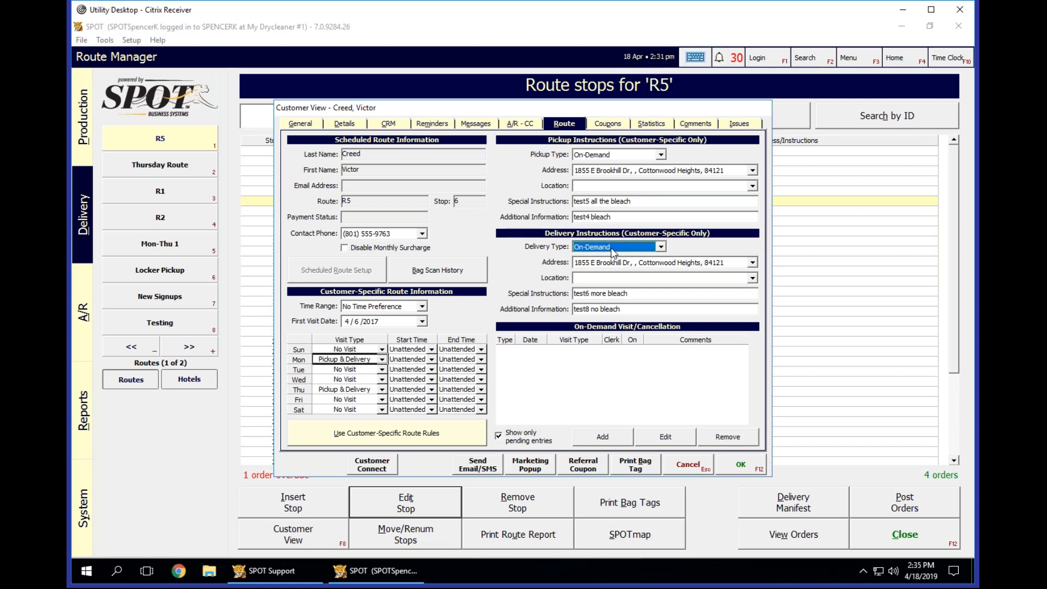
Switch the delivery type to Scheduled, and set the pickup type to On-Demand.
{"action": "left_click", "coordinate": [613, 248]}
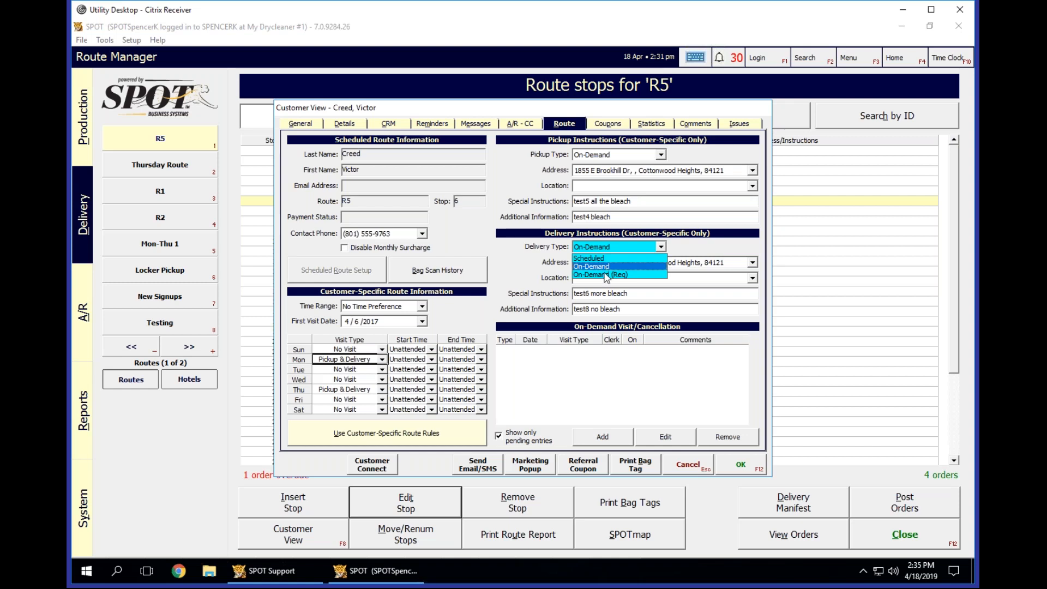
{"action": "left_click", "coordinate": [607, 257]}
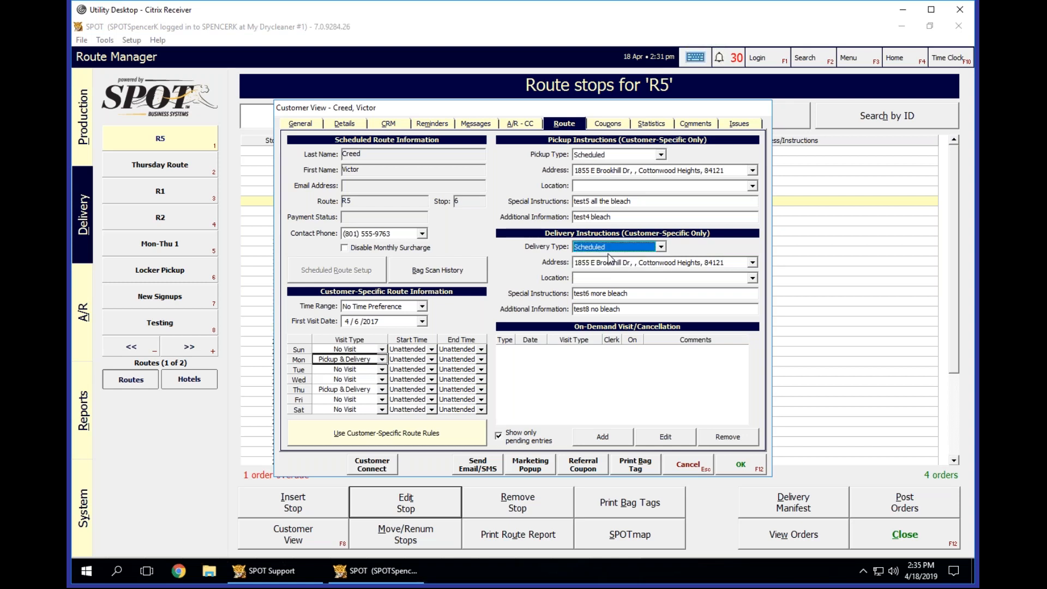
{"action": "left_click", "coordinate": [613, 155]}
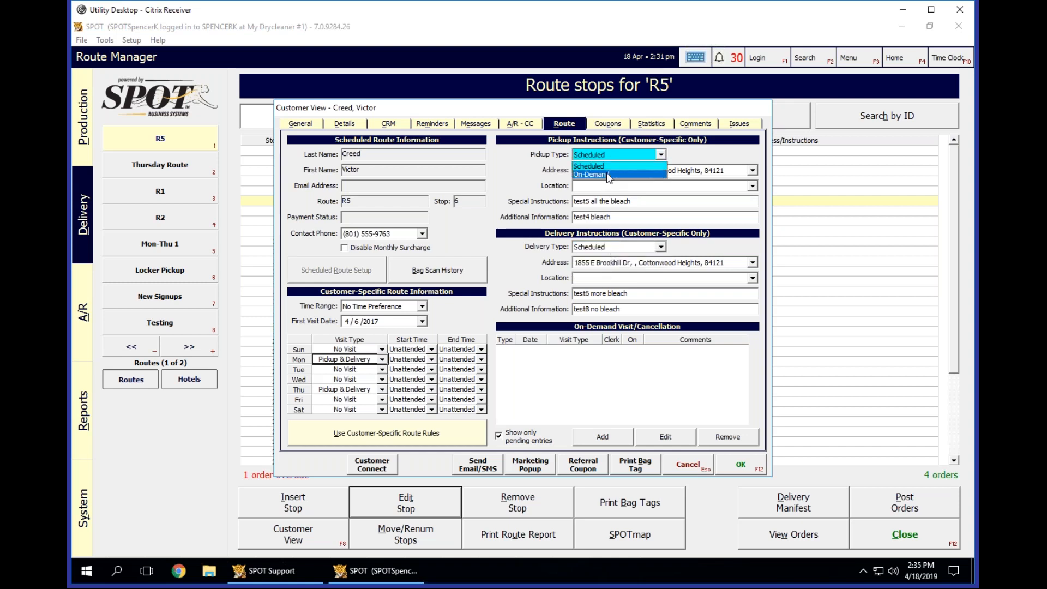
{"action": "left_click", "coordinate": [611, 175]}
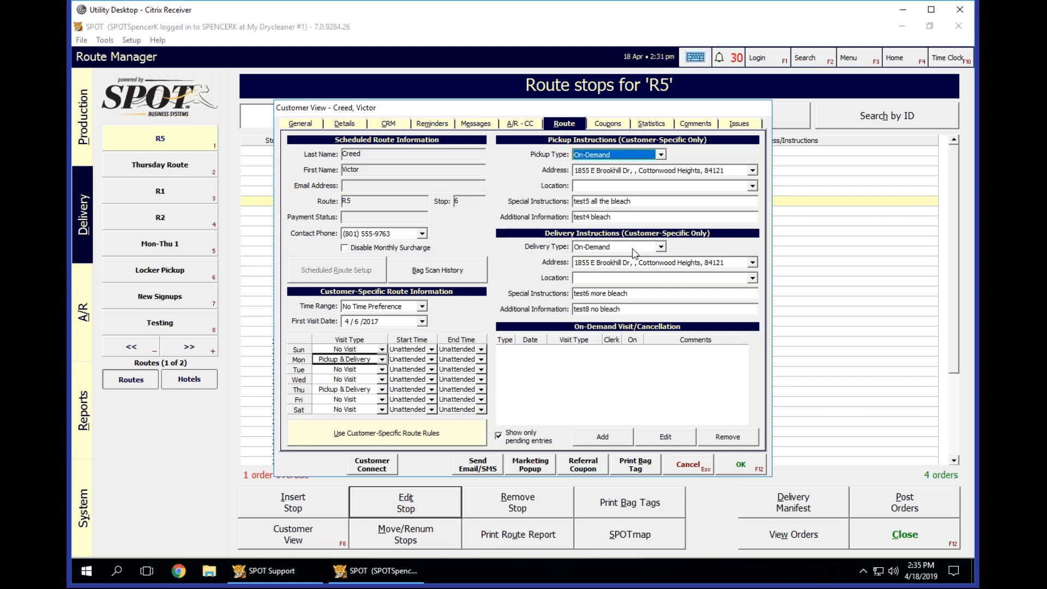
Switch the pickup type to Scheduled, and set the delivery type to On-Demand (Req).
{"action": "left_click", "coordinate": [624, 154]}
{"action": "left_click", "coordinate": [614, 167]}
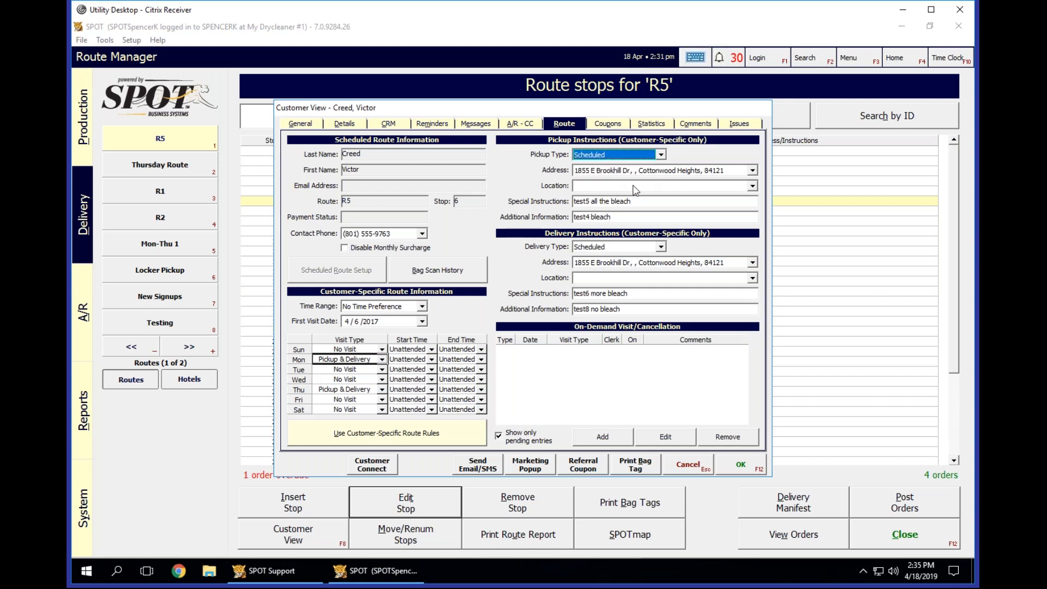
{"action": "left_click", "coordinate": [625, 246]}
{"action": "left_click", "coordinate": [615, 275]}
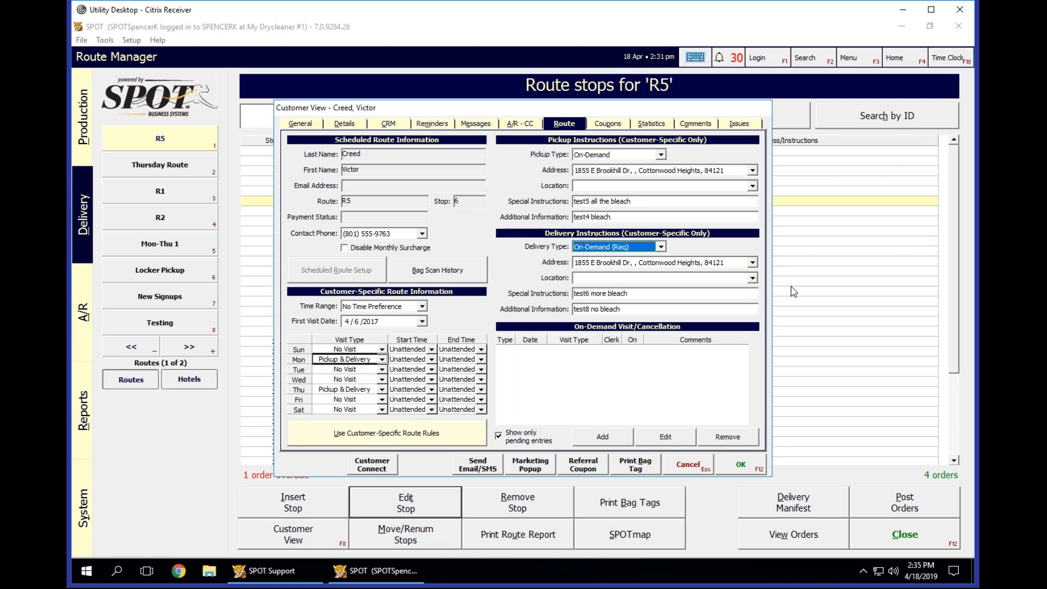
Set the pickup type to Scheduled and review the delivery type options without choosing another one.
{"action": "left_click", "coordinate": [627, 152]}
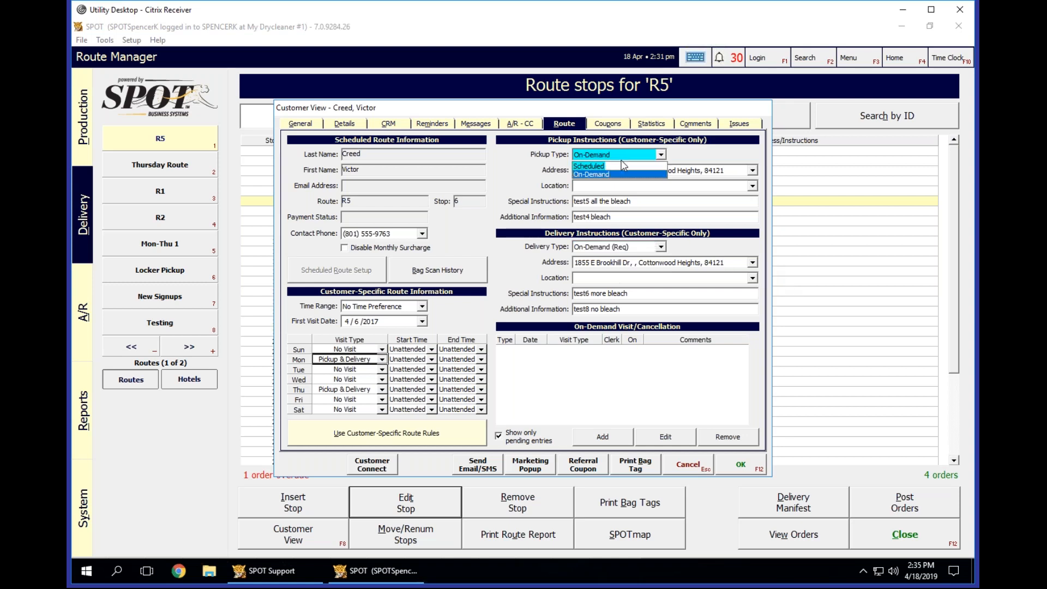
{"action": "left_click", "coordinate": [619, 165]}
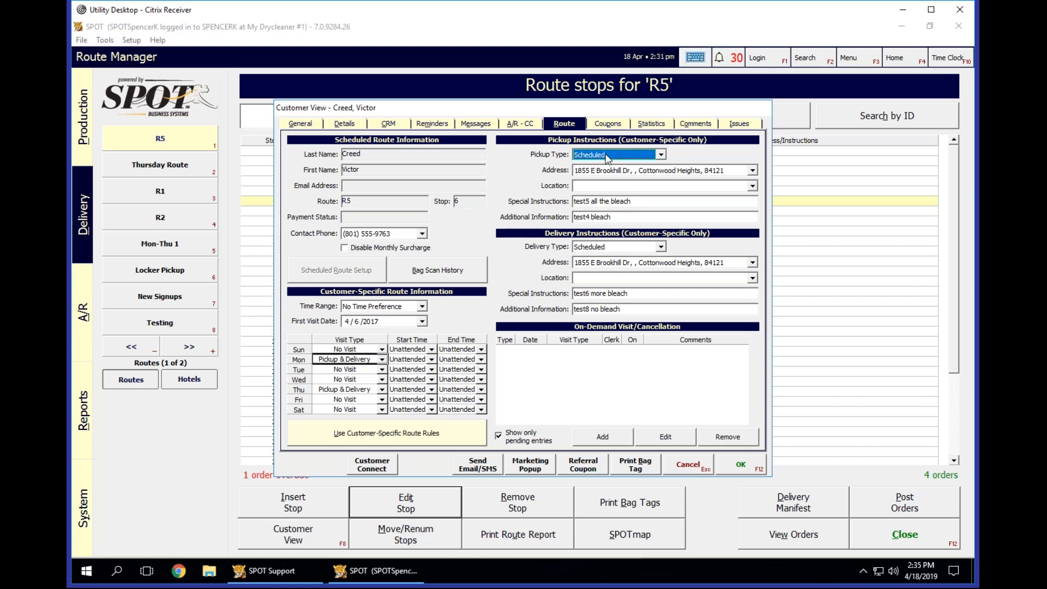
{"action": "left_click", "coordinate": [606, 248]}
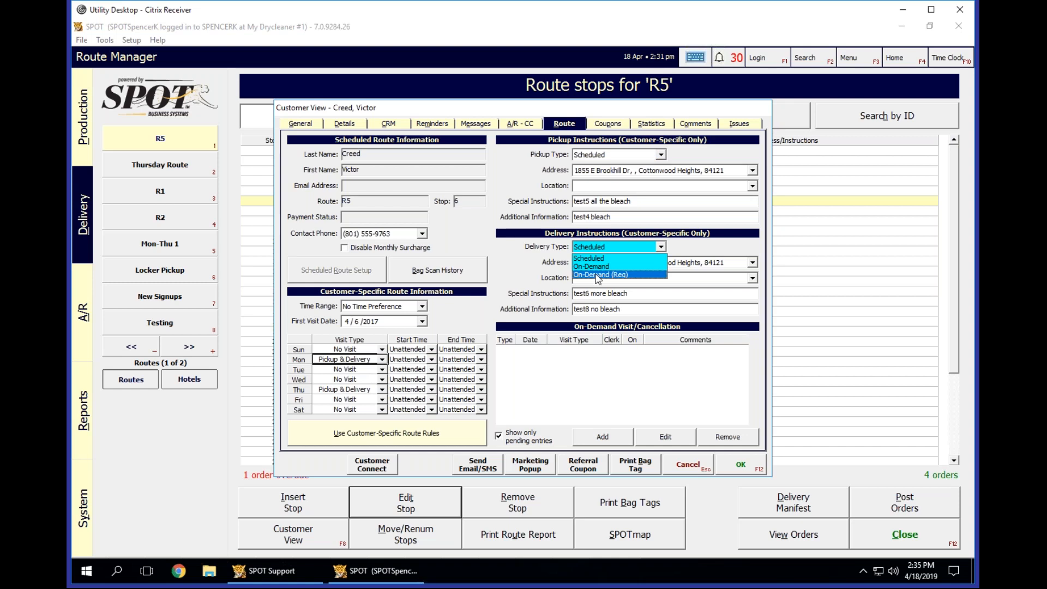
{"action": "left_click", "coordinate": [648, 247]}
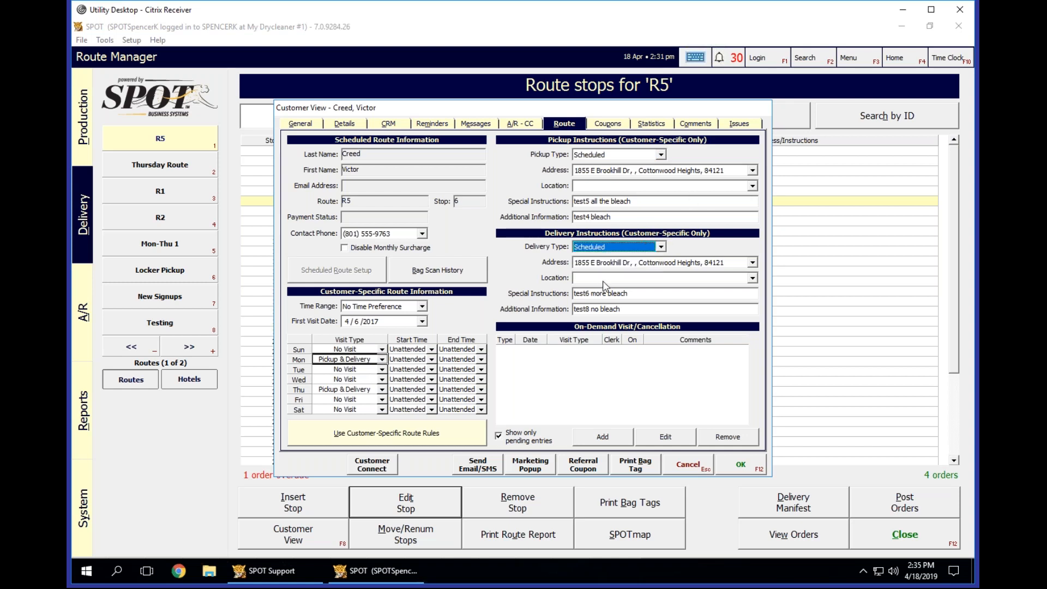
Inspect the special instructions and additional information of the customer's scheduled delivery.
{"action": "left_click", "coordinate": [659, 294]}
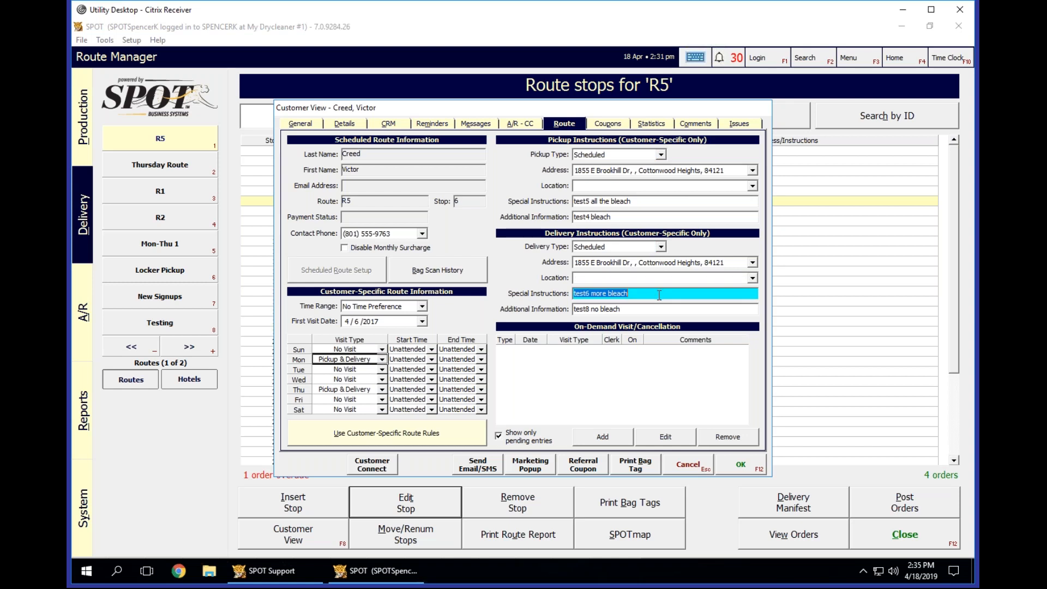
{"action": "left_click", "coordinate": [658, 295]}
{"action": "left_click", "coordinate": [648, 307]}
{"action": "left_click", "coordinate": [648, 307]}
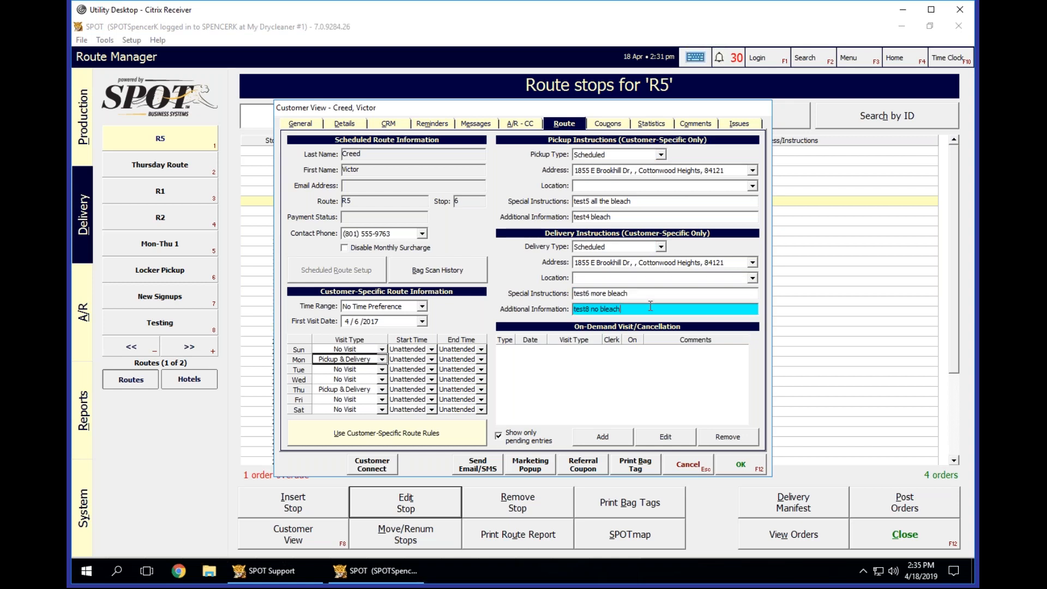
{"action": "left_click", "coordinate": [600, 406]}
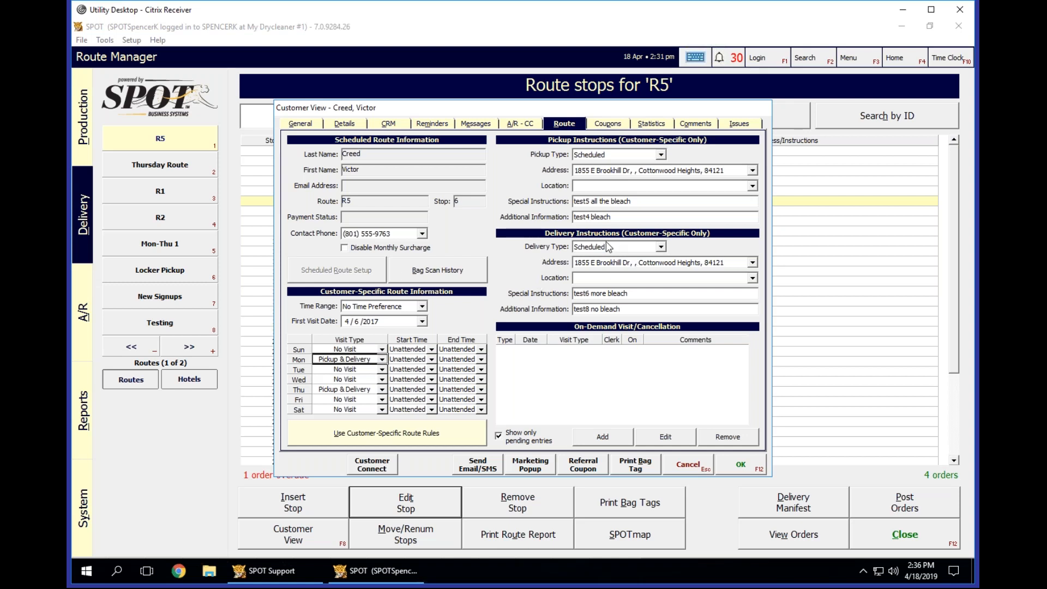
Set the pickup type to On-Demand, and cancel the customer record, discarding all its changes.
{"action": "left_click", "coordinate": [611, 154]}
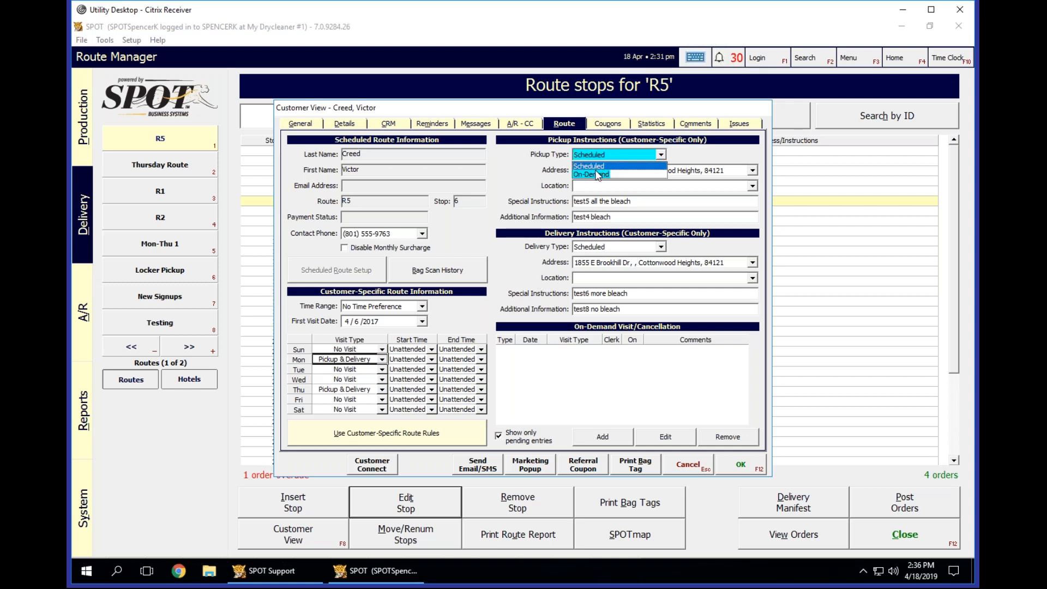
{"action": "left_click", "coordinate": [598, 174]}
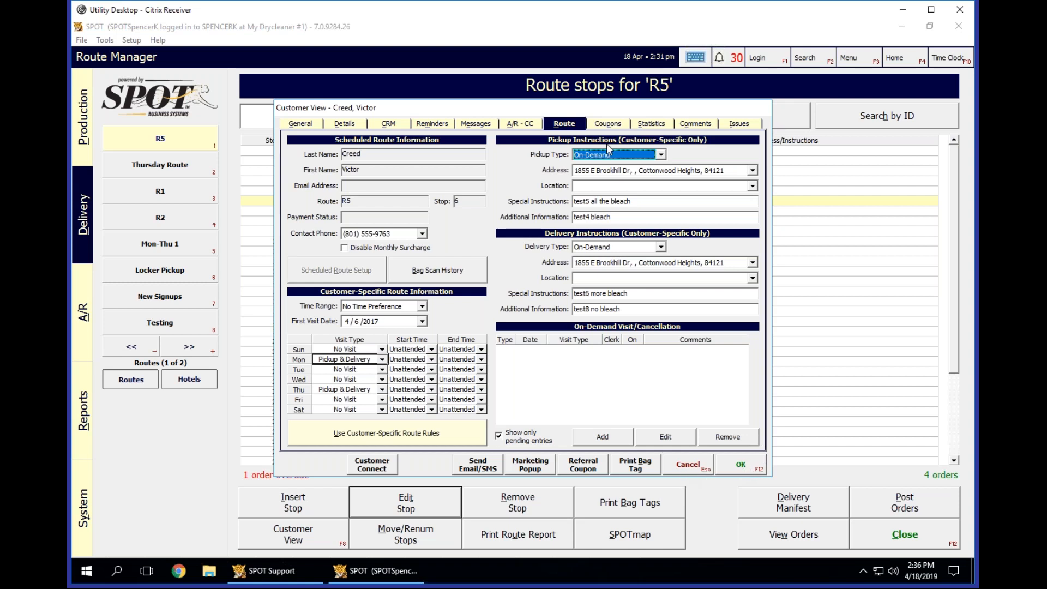
{"action": "left_click", "coordinate": [685, 470]}
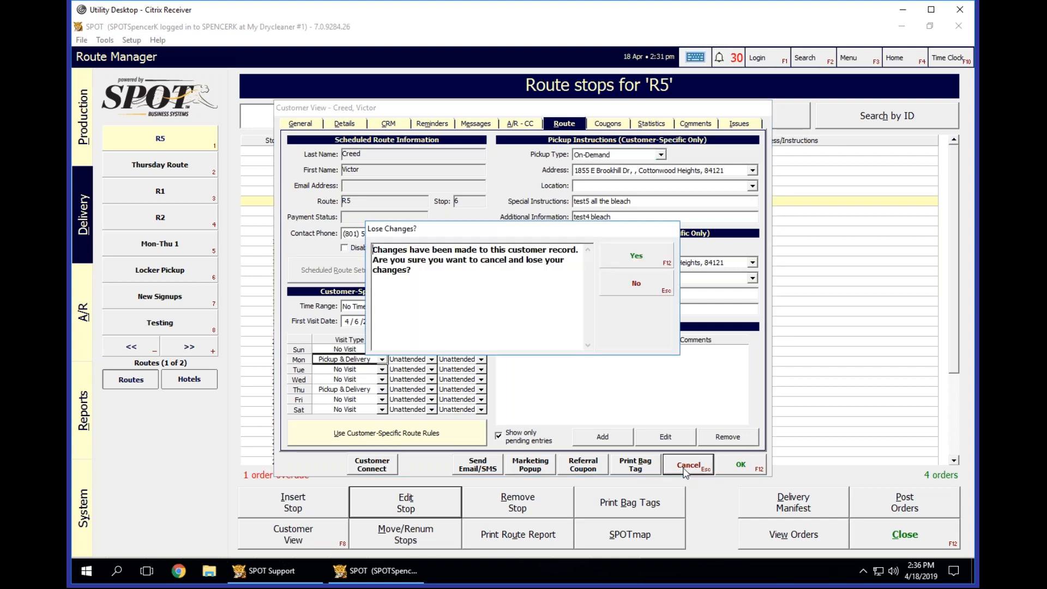
{"action": "left_click", "coordinate": [629, 256]}
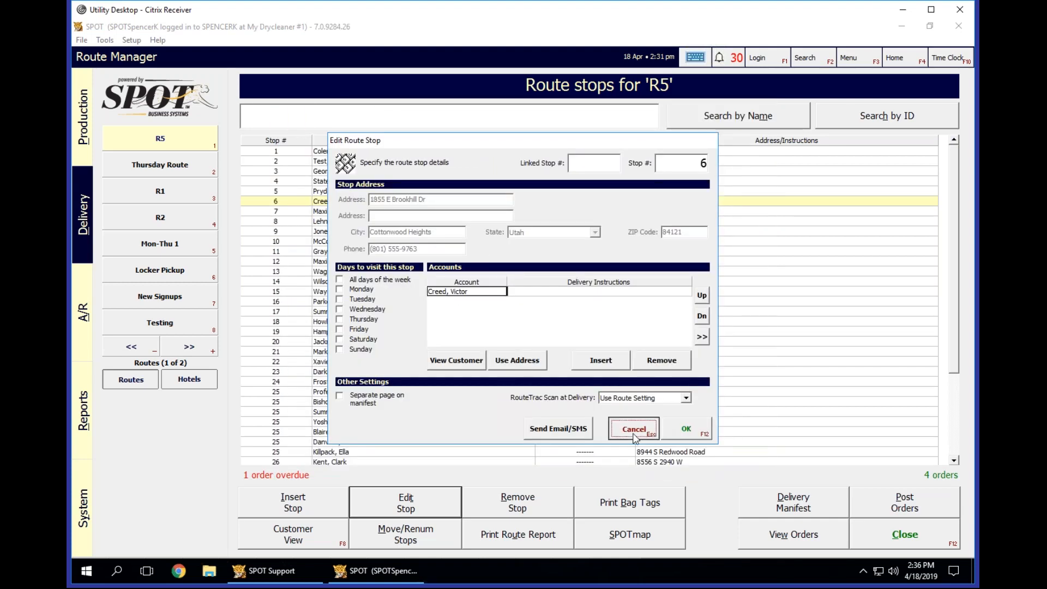
Cancel editing of stop 6 and open stop 25, Professior Xavier's School For Gifted Children, for editing.
{"action": "left_click", "coordinate": [634, 427]}
{"action": "left_click", "coordinate": [382, 208]}
{"action": "scroll", "coordinate": [476, 297], "scroll_direction": "down", "scroll_amount": 4}
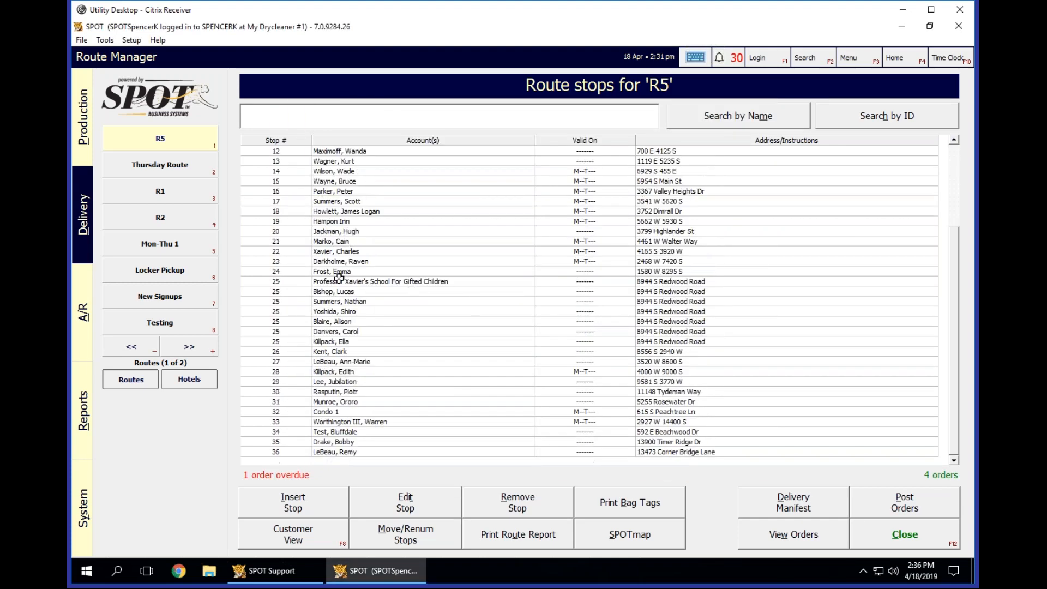
{"action": "left_click", "coordinate": [483, 282]}
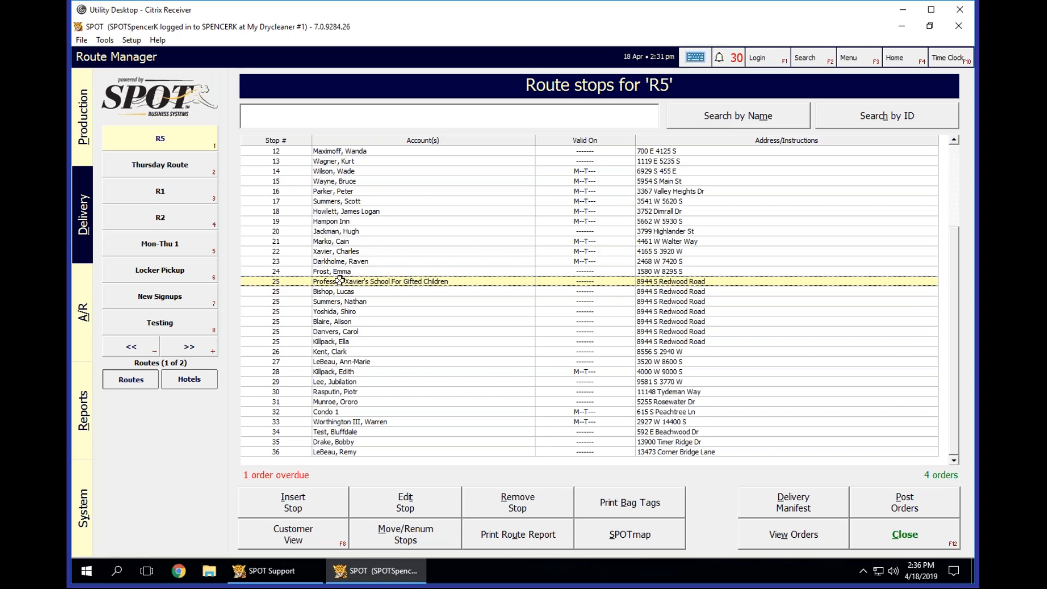
{"action": "left_click", "coordinate": [404, 502]}
{"action": "left_click", "coordinate": [481, 292]}
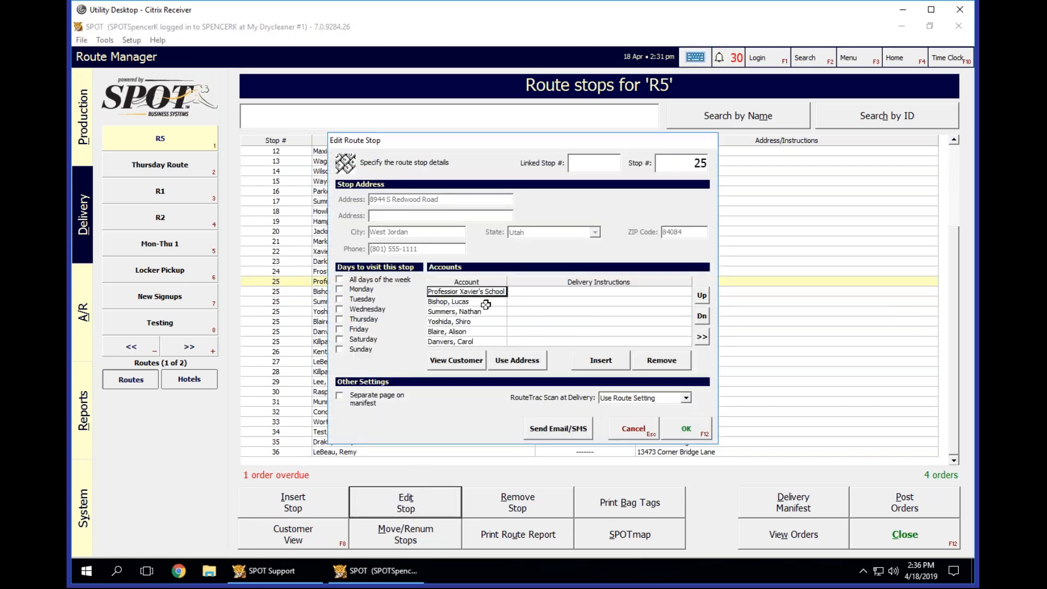
Look through the accounts linked to stop 25 and set its visit days to Monday and Thursday.
{"action": "scroll", "coordinate": [490, 310], "scroll_direction": "down", "scroll_amount": 1}
{"action": "scroll", "coordinate": [490, 310], "scroll_direction": "up", "scroll_amount": 1}
{"action": "left_click", "coordinate": [483, 298]}
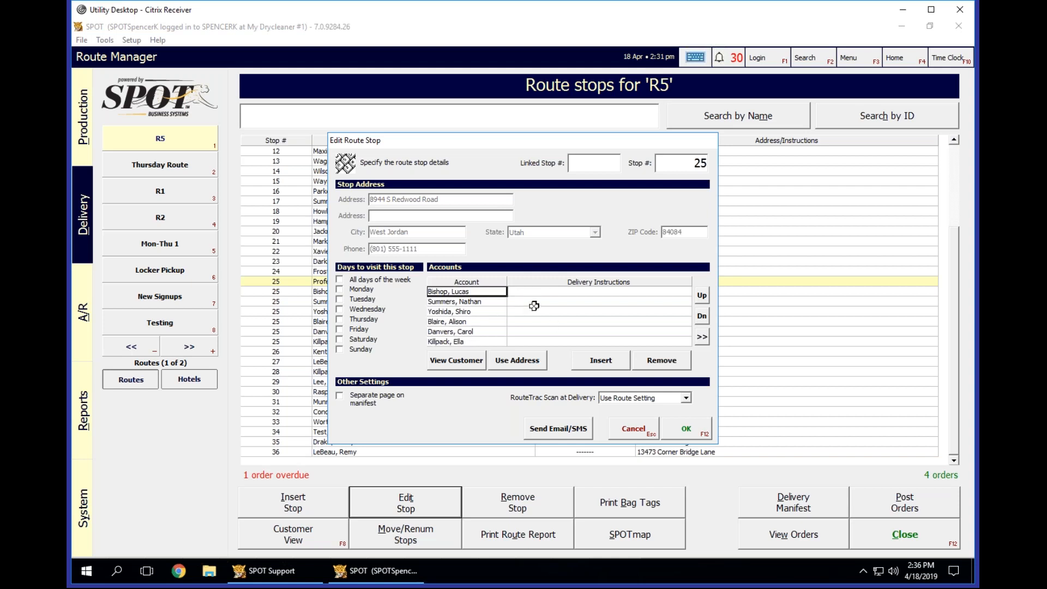
{"action": "left_click", "coordinate": [340, 290]}
{"action": "left_click", "coordinate": [340, 320]}
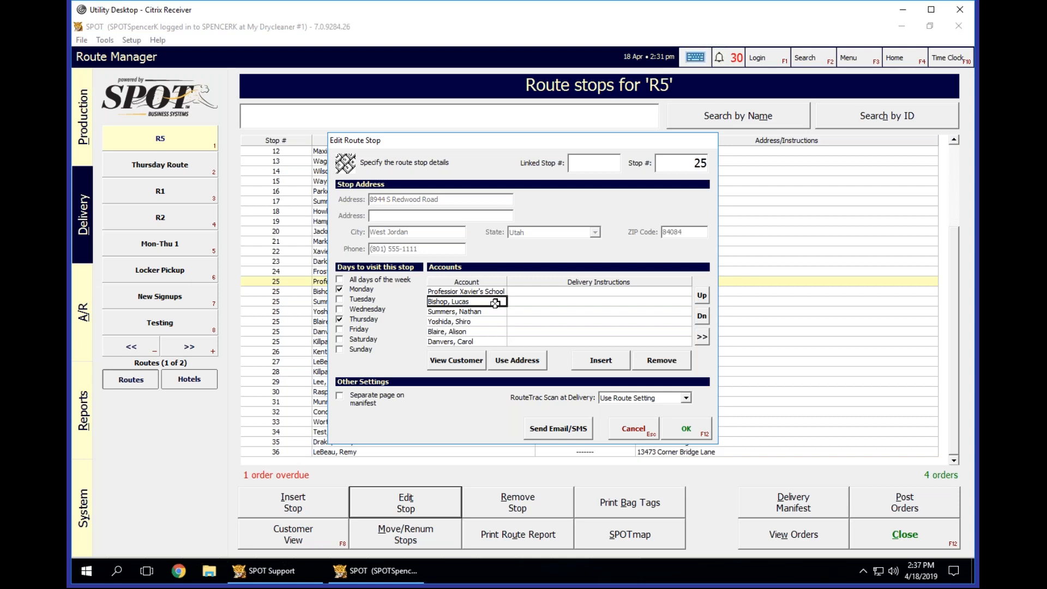
Review the individual accounts sharing stop 25 and clear its Monday and Thursday visit days.
{"action": "left_click", "coordinate": [470, 311]}
{"action": "scroll", "coordinate": [485, 315], "scroll_direction": "down", "scroll_amount": 1}
{"action": "scroll", "coordinate": [488, 316], "scroll_direction": "up", "scroll_amount": 1}
{"action": "left_click_drag", "start_coordinate": [484, 301], "coordinate": [486, 392]}
{"action": "left_click", "coordinate": [491, 321]}
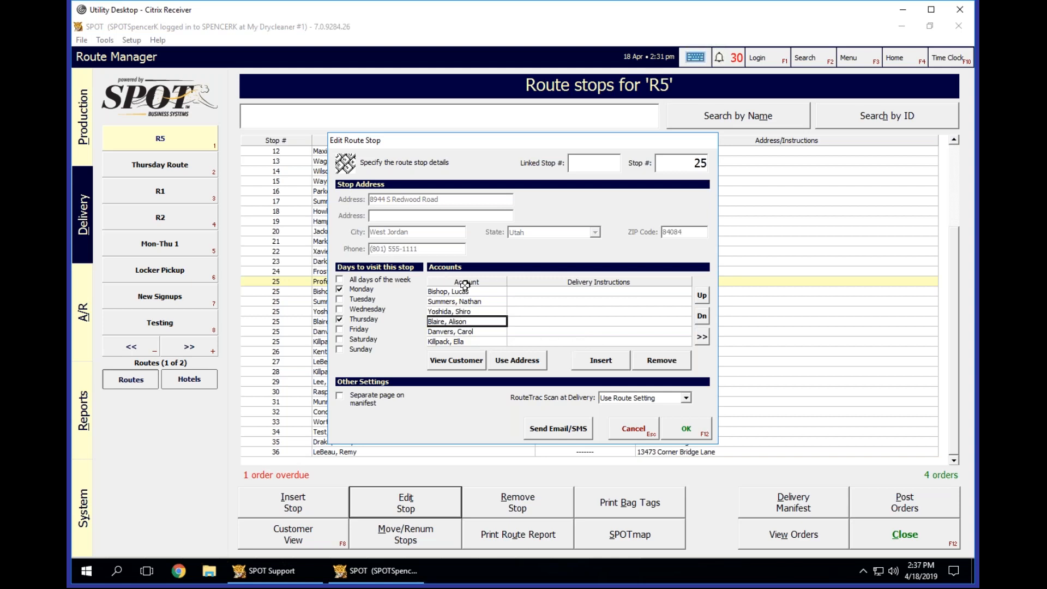
{"action": "left_click", "coordinate": [462, 301]}
{"action": "scroll", "coordinate": [567, 311], "scroll_direction": "up", "scroll_amount": 1}
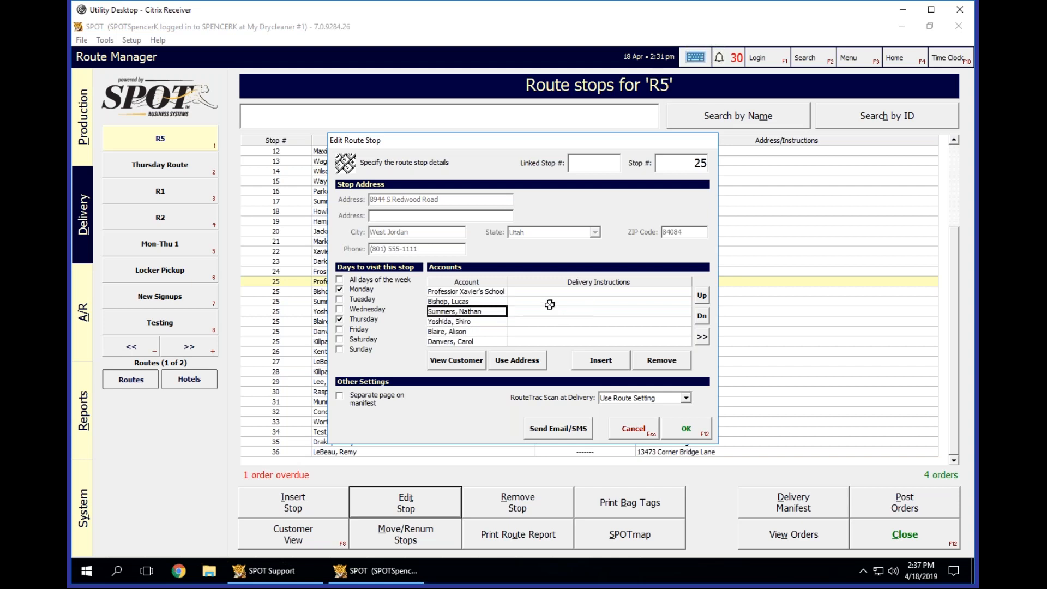
{"action": "left_click", "coordinate": [339, 290]}
{"action": "left_click", "coordinate": [340, 319]}
Review the route settings and pickup and delivery types in the school account's customer record, and close it without saving.
{"action": "left_click", "coordinate": [466, 292]}
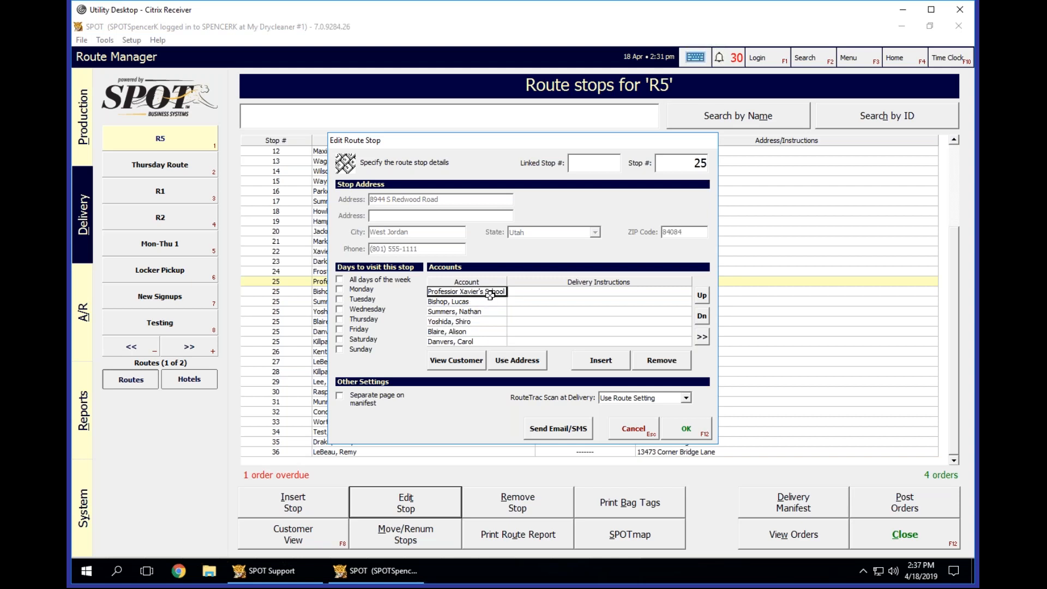
{"action": "left_click", "coordinate": [455, 363]}
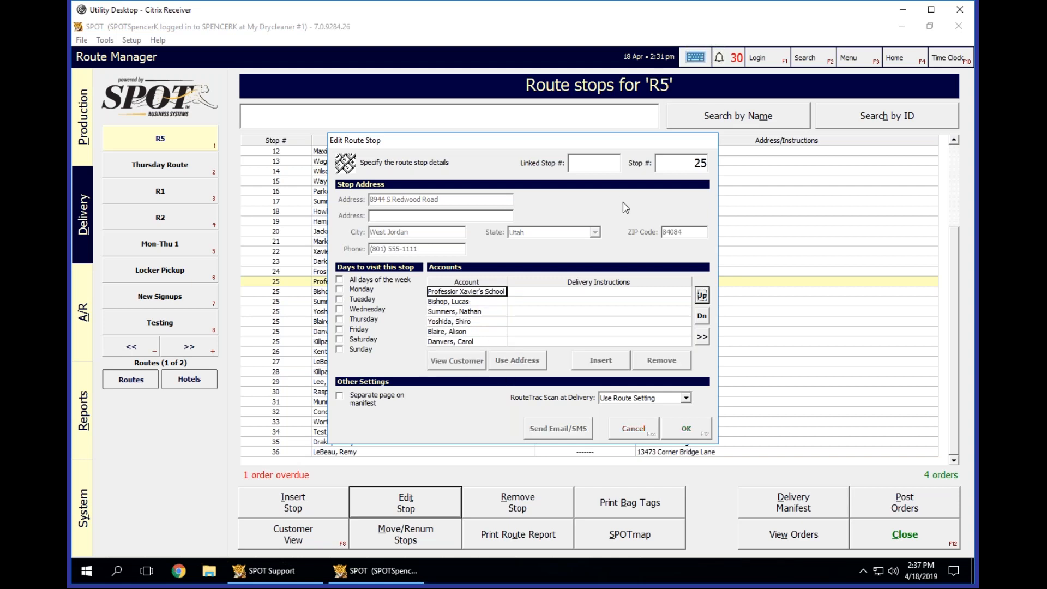
{"action": "left_click", "coordinate": [569, 125]}
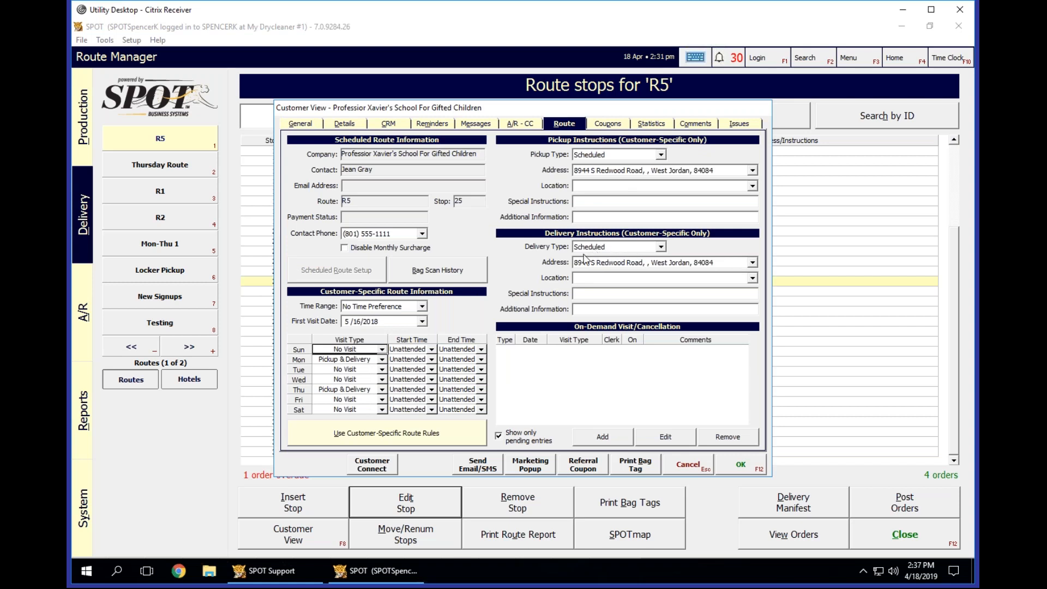
{"action": "left_click", "coordinate": [681, 464]}
Check the pickup and delivery types of the second account at stop 25, and cancel the customer record and the stop editor.
{"action": "left_click", "coordinate": [469, 303]}
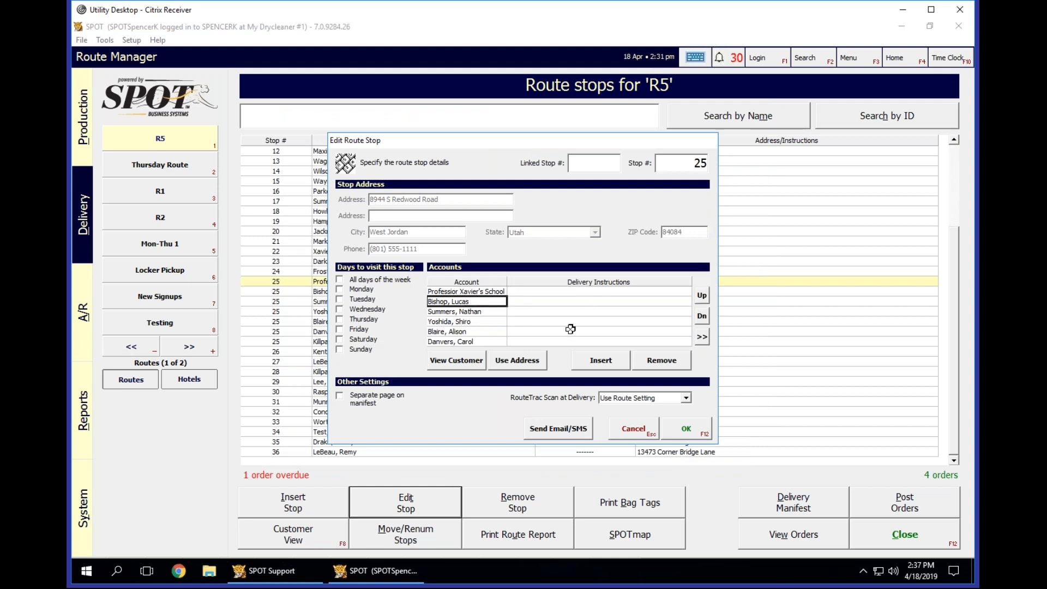
{"action": "left_click", "coordinate": [457, 361]}
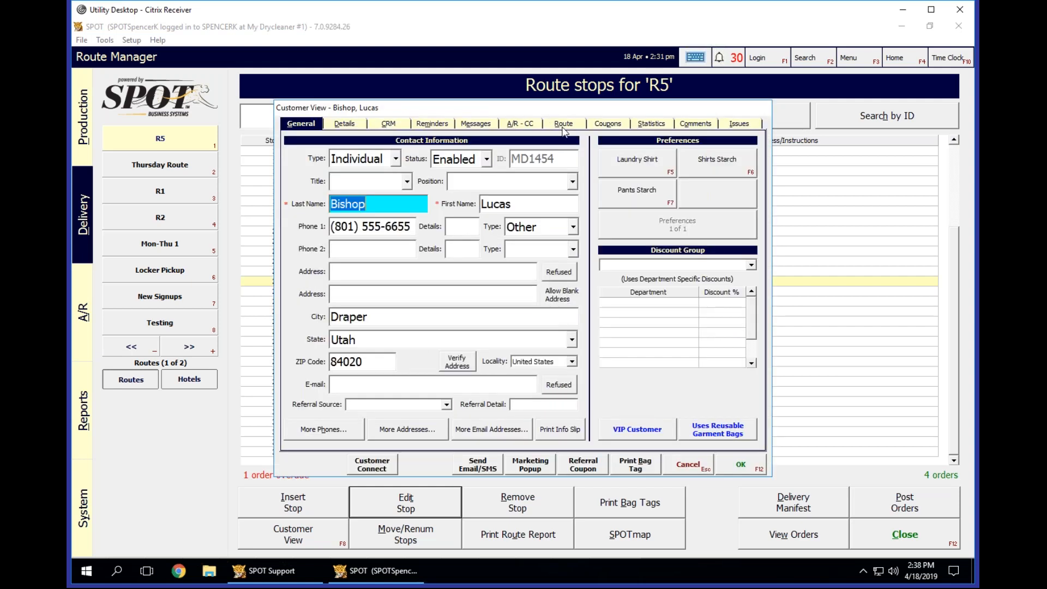
{"action": "left_click", "coordinate": [563, 124]}
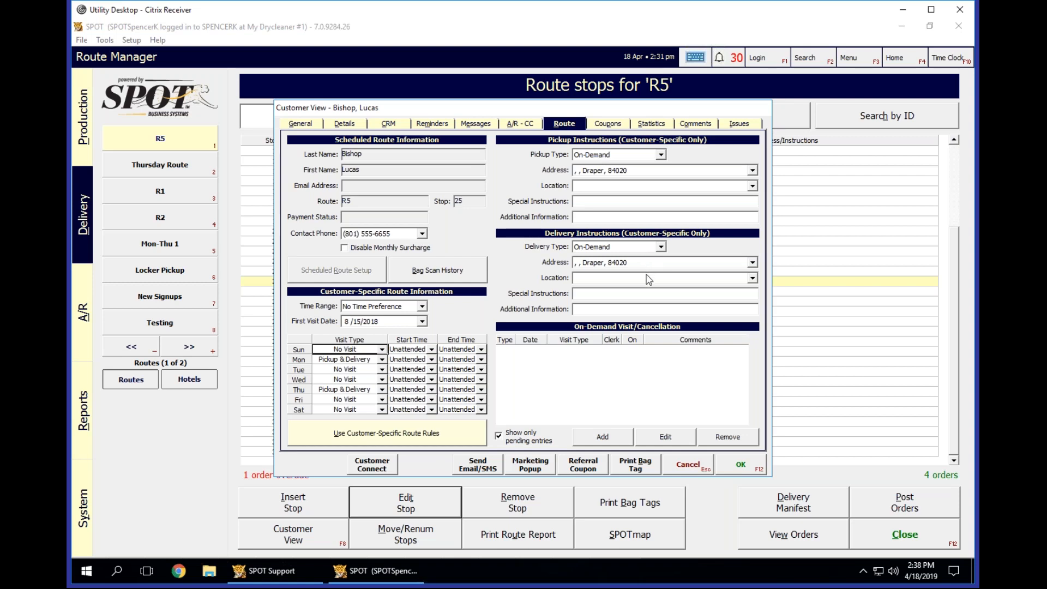
{"action": "left_click", "coordinate": [685, 463]}
{"action": "left_click", "coordinate": [494, 293]}
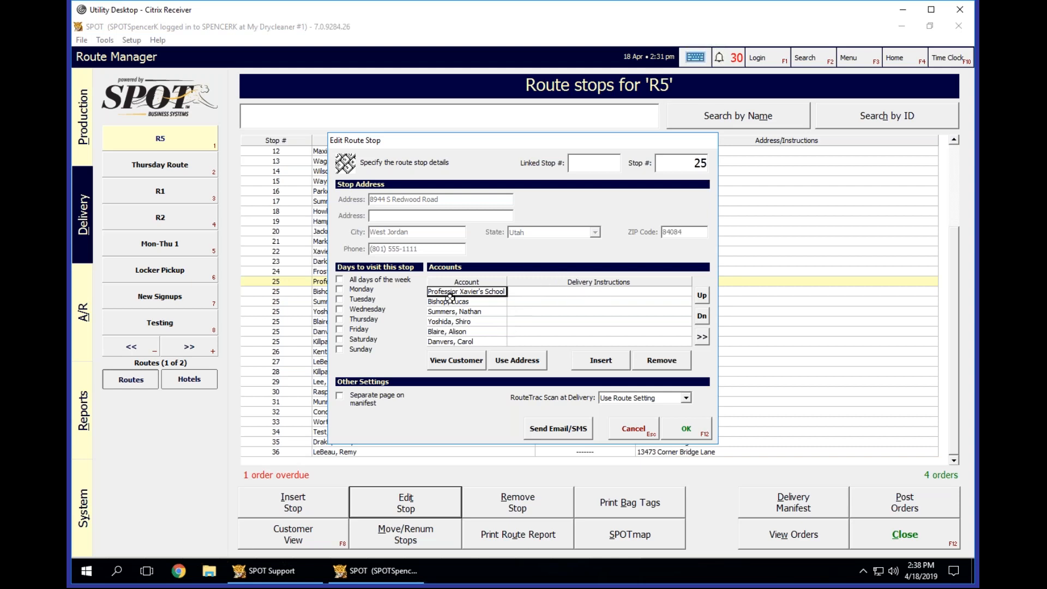
{"action": "left_click", "coordinate": [631, 428]}
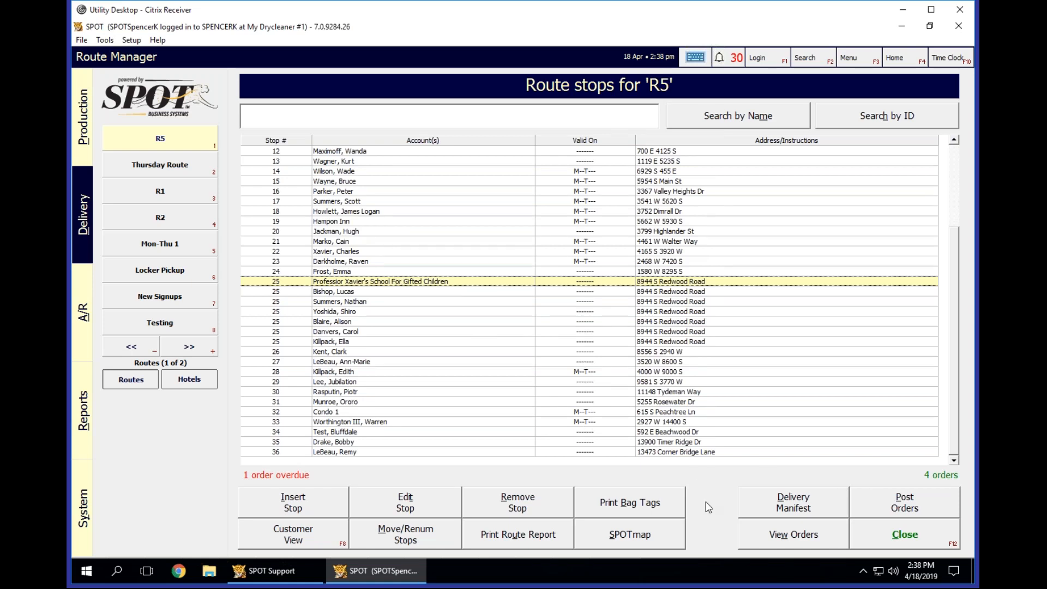
Start a delivery manifest for R5, set its type to Reprint Manifest, and select the first available manifest.
{"action": "left_click", "coordinate": [803, 504]}
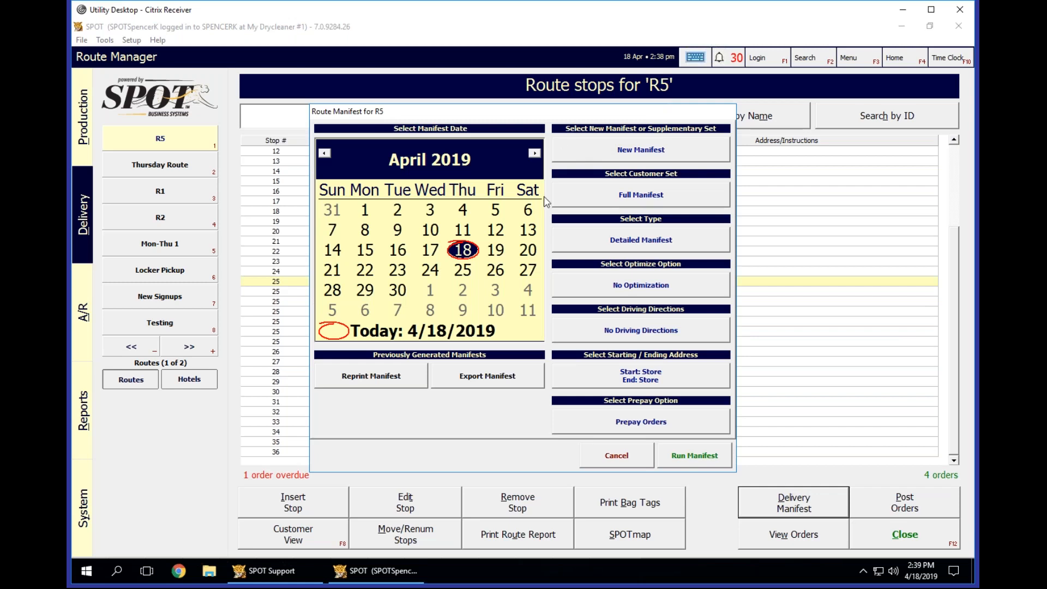
{"action": "left_click", "coordinate": [628, 155]}
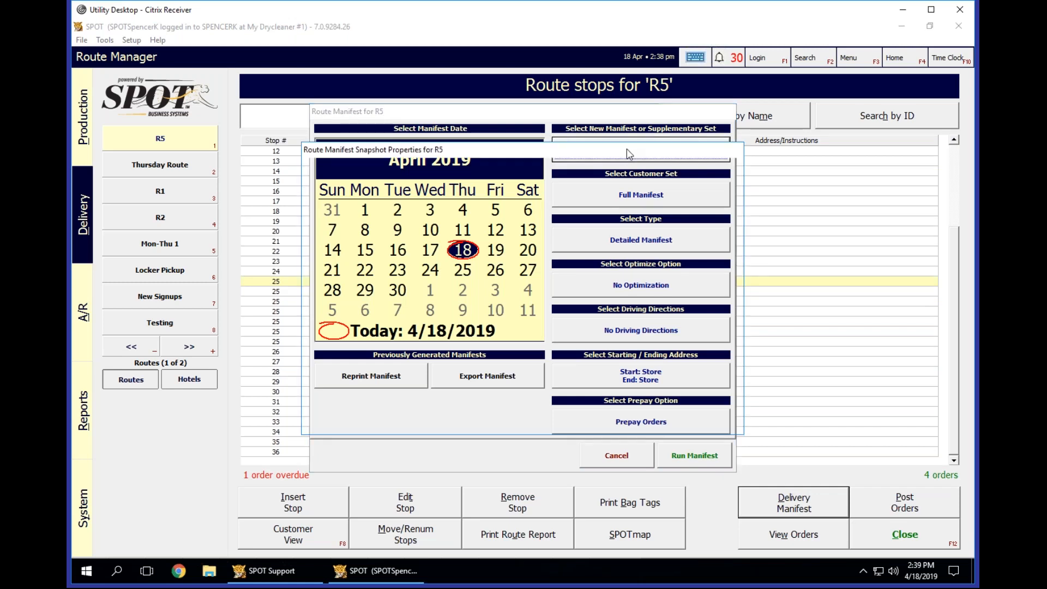
{"action": "left_click", "coordinate": [532, 189]}
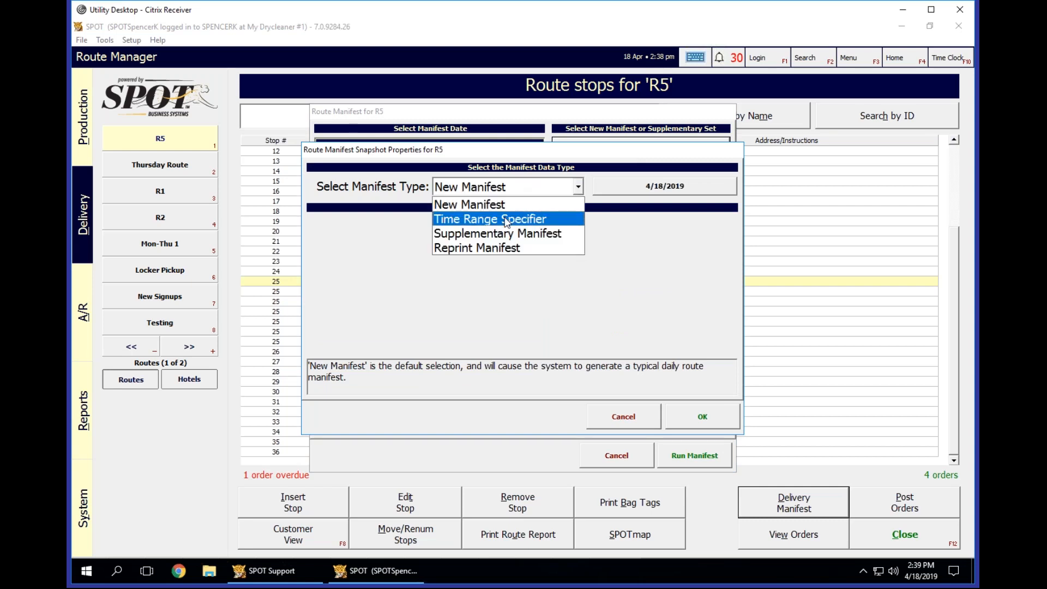
{"action": "left_click", "coordinate": [509, 249]}
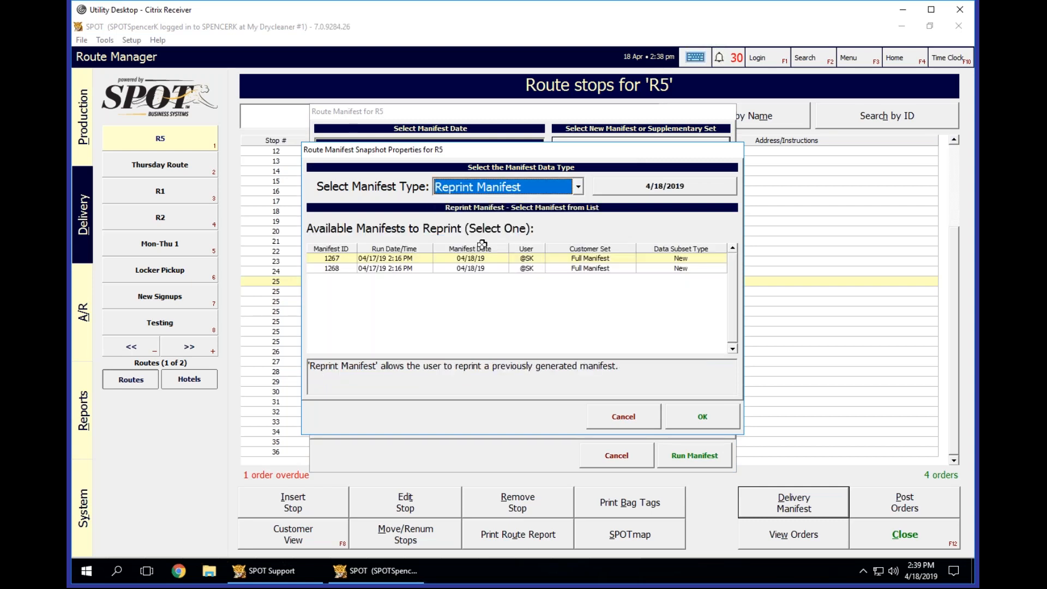
{"action": "left_click", "coordinate": [414, 256]}
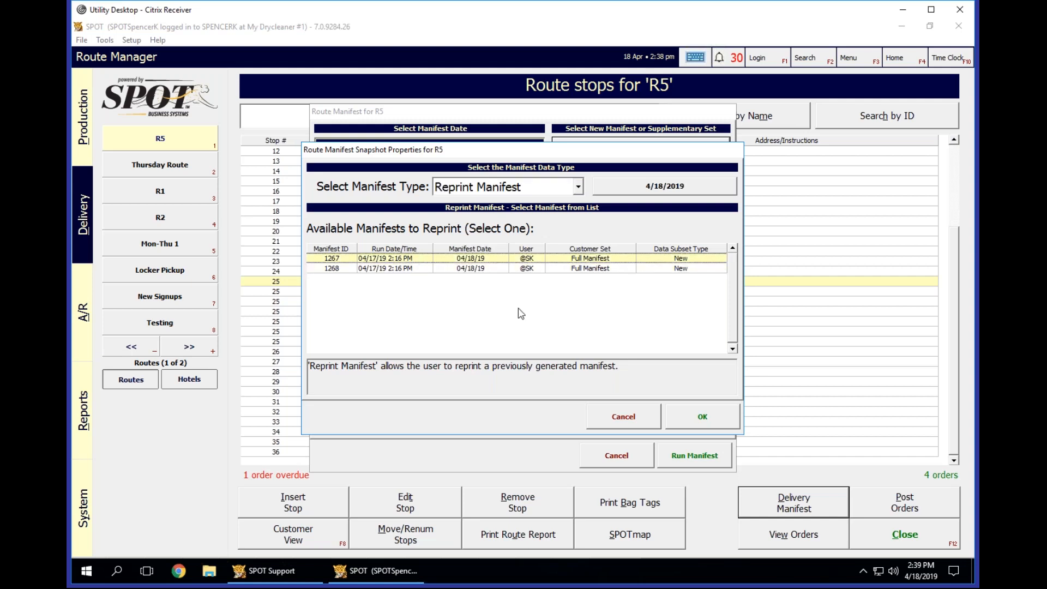
Set the manifest type to New Manifest and apply it to the R5 manifest.
{"action": "left_click", "coordinate": [579, 190]}
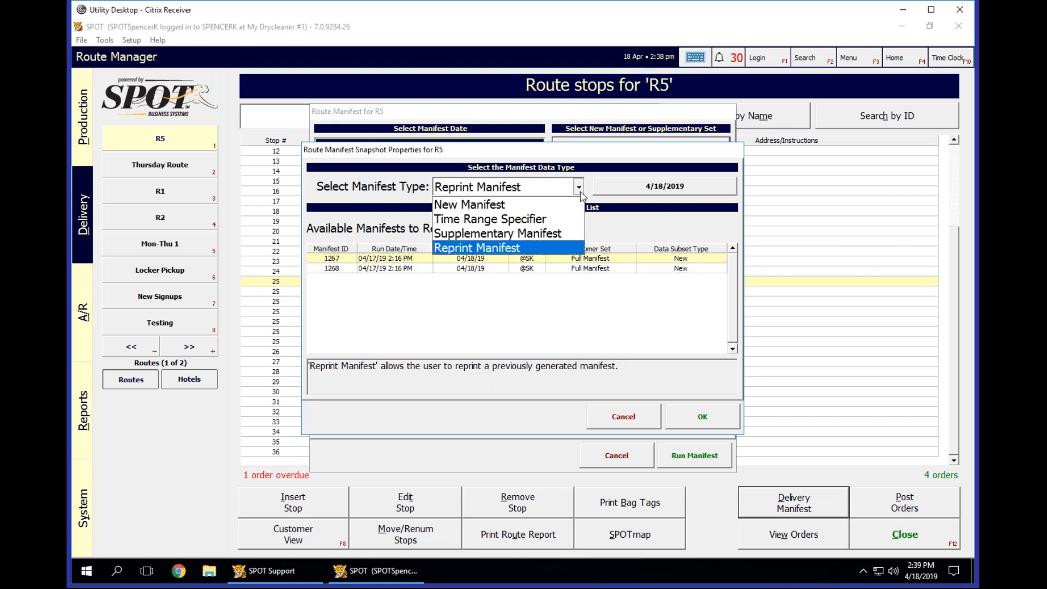
{"action": "left_click", "coordinate": [502, 204]}
{"action": "left_click", "coordinate": [702, 417]}
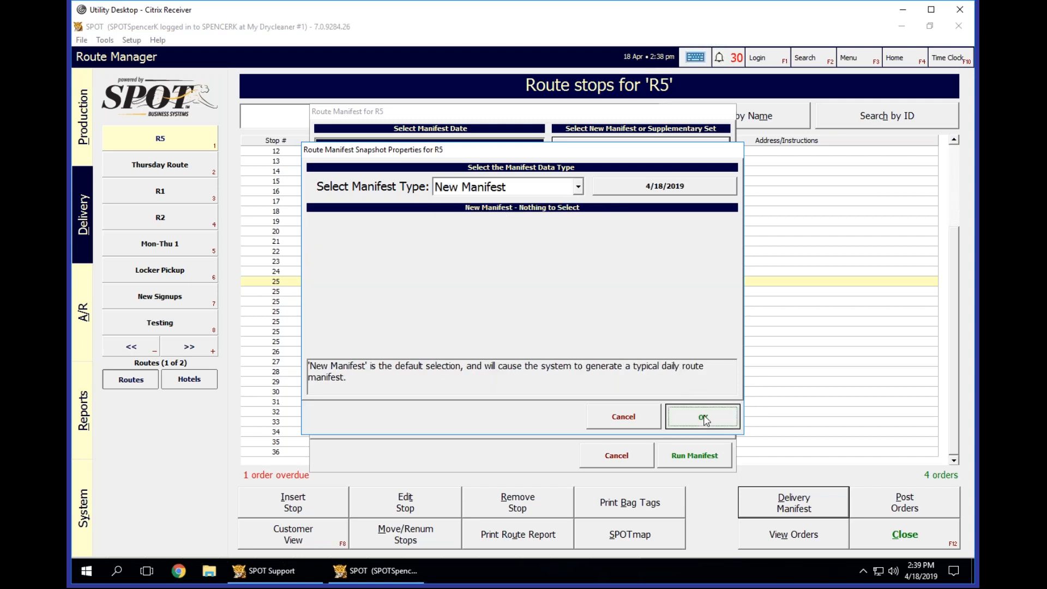
Cycle the R5 manifest's customer set to Scheduled / Delivery Only, and cancel the manifest without running it.
{"action": "left_click", "coordinate": [603, 198]}
{"action": "left_click", "coordinate": [664, 201]}
{"action": "left_click", "coordinate": [664, 202]}
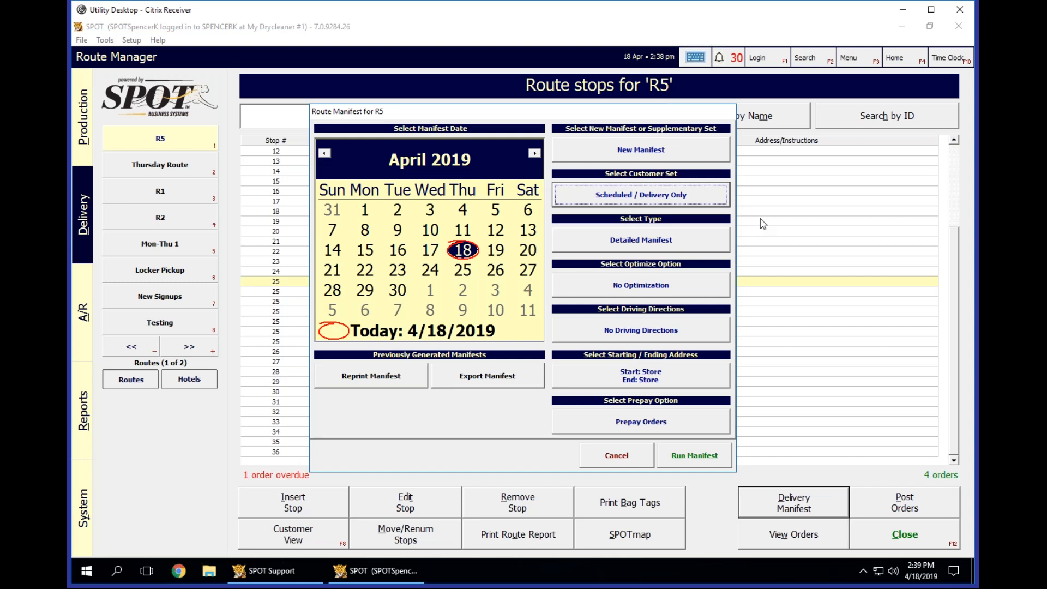
{"action": "left_click", "coordinate": [616, 456]}
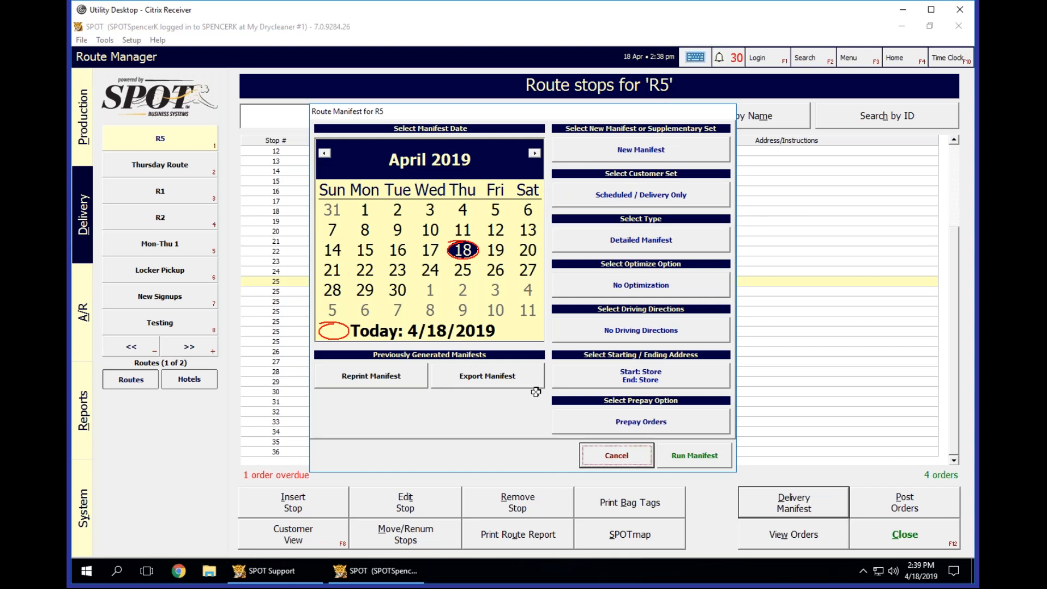
Reopen the R5 delivery manifest, cycle through the customer set options from Scheduled / Delivery Only, and cancel the manifest.
{"action": "left_click", "coordinate": [454, 302]}
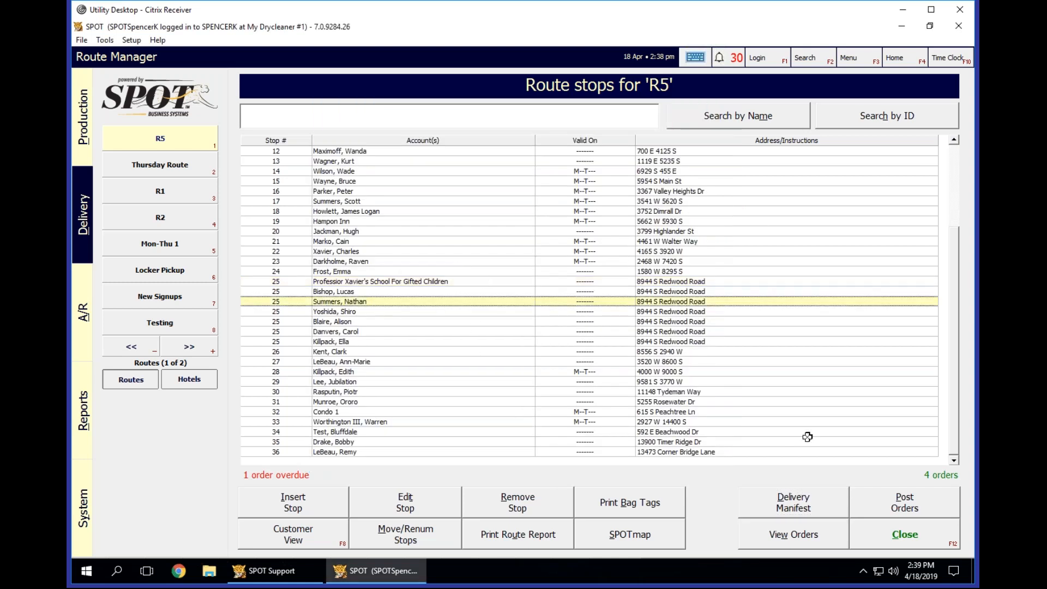
{"action": "left_click", "coordinate": [815, 510]}
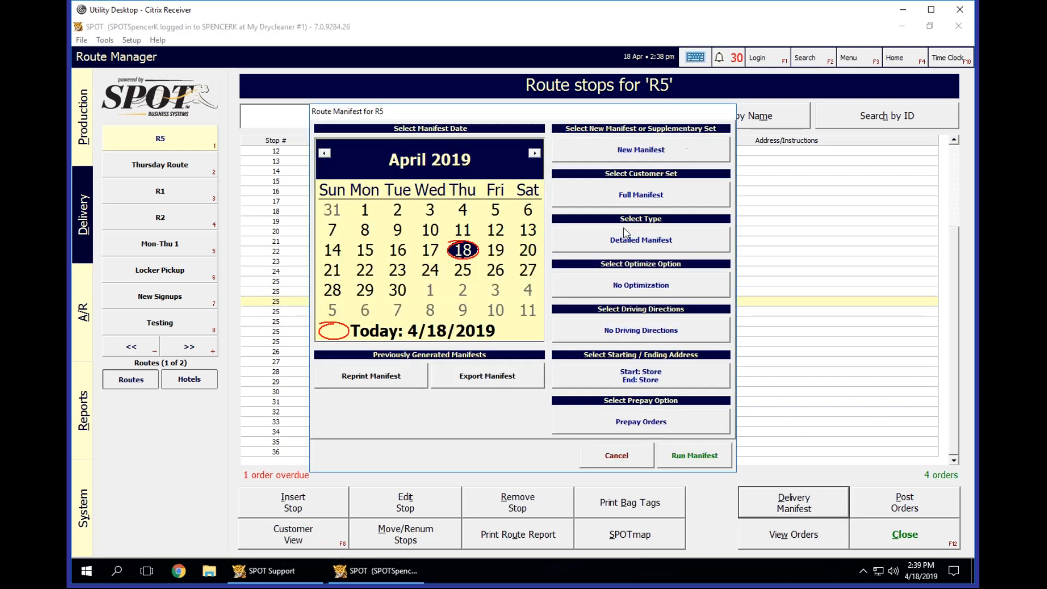
{"action": "left_click", "coordinate": [650, 200]}
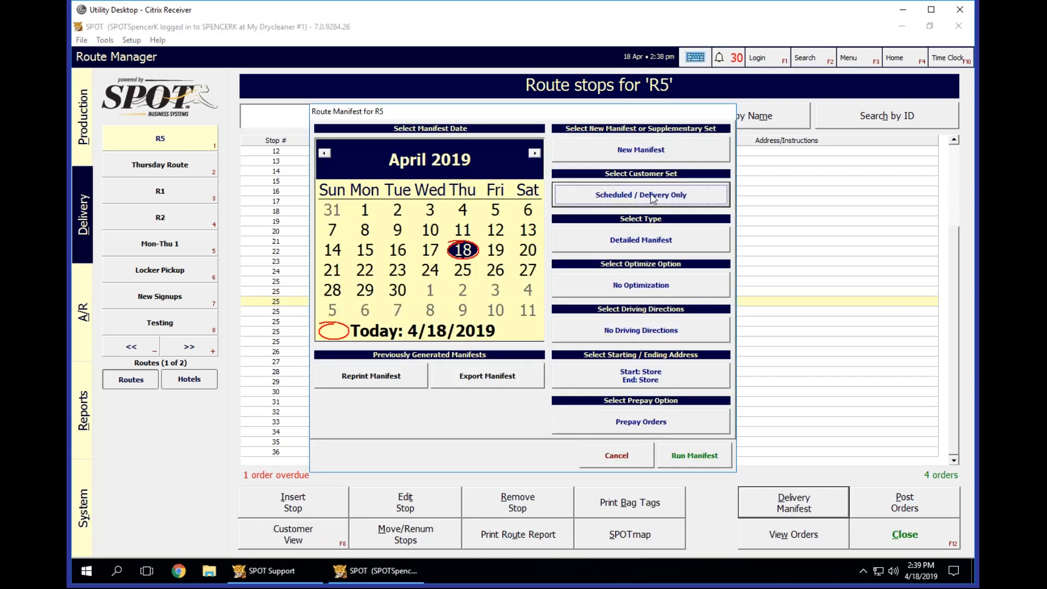
{"action": "left_click", "coordinate": [631, 205]}
{"action": "left_click", "coordinate": [632, 204]}
{"action": "left_click", "coordinate": [643, 195]}
{"action": "left_click", "coordinate": [620, 462]}
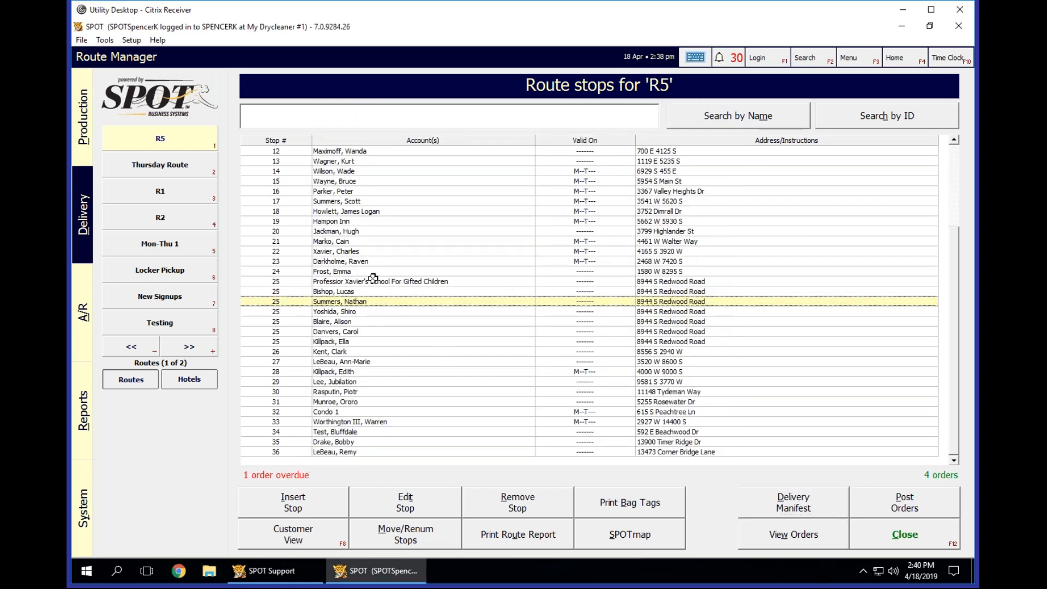
Inspect the school's scheduled pickup and delivery settings from the R5 stop list, and cancel its customer record.
{"action": "left_click", "coordinate": [373, 280]}
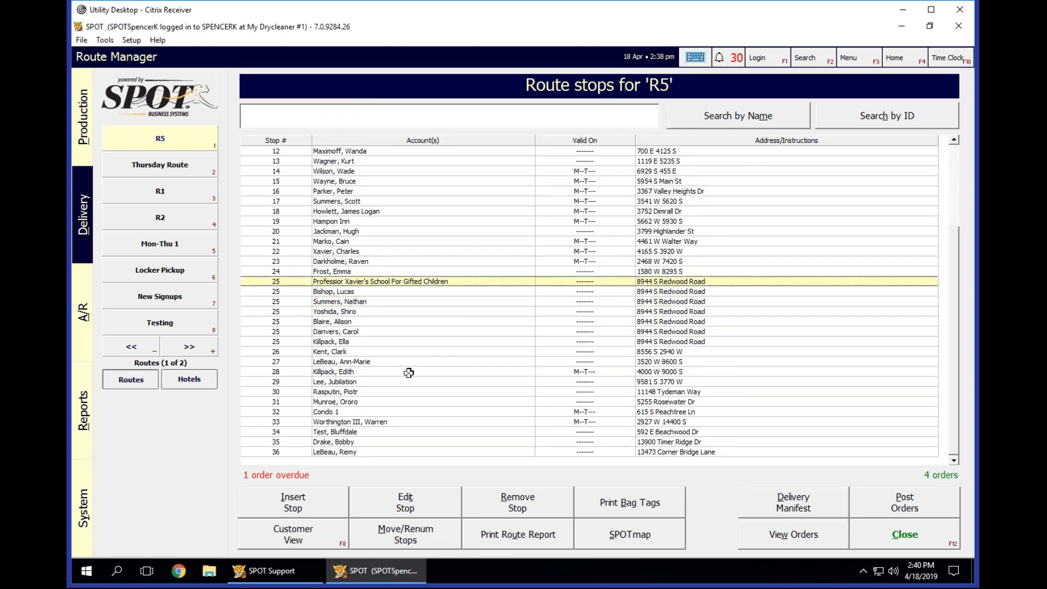
{"action": "left_click", "coordinate": [317, 545]}
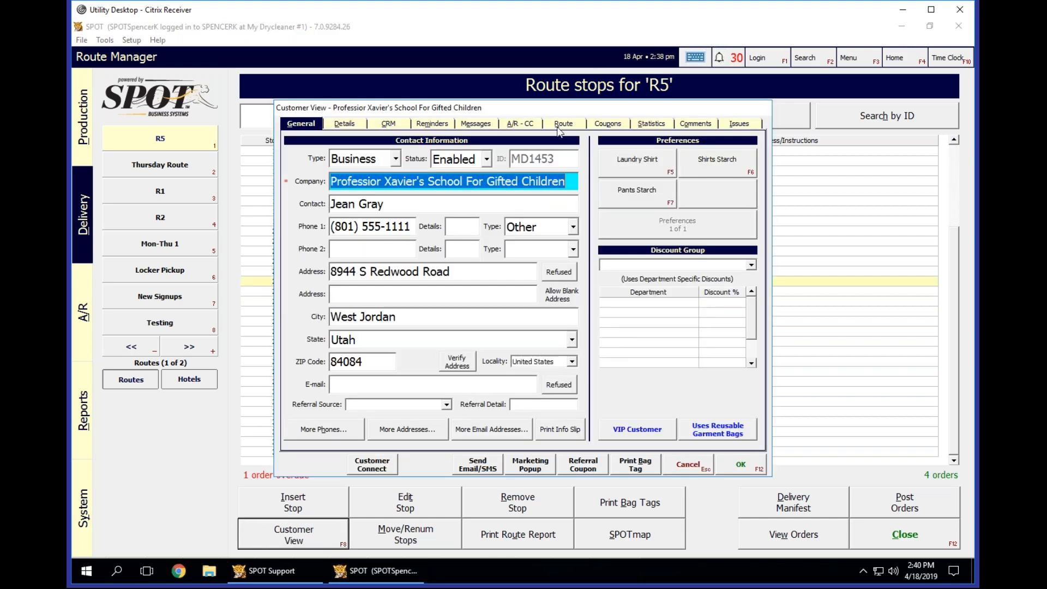
{"action": "left_click", "coordinate": [562, 125]}
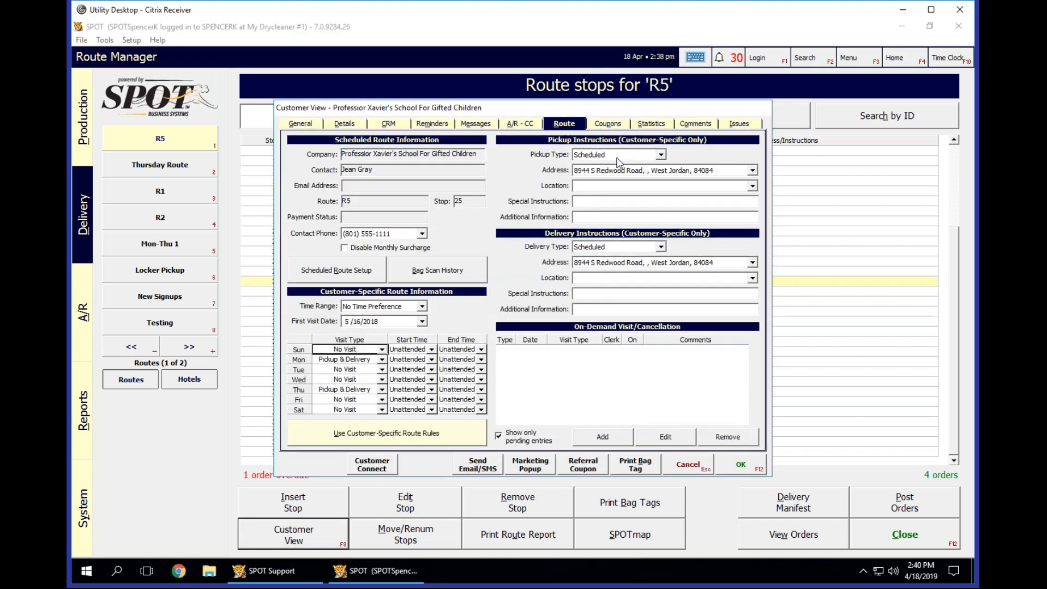
{"action": "left_click", "coordinate": [685, 470]}
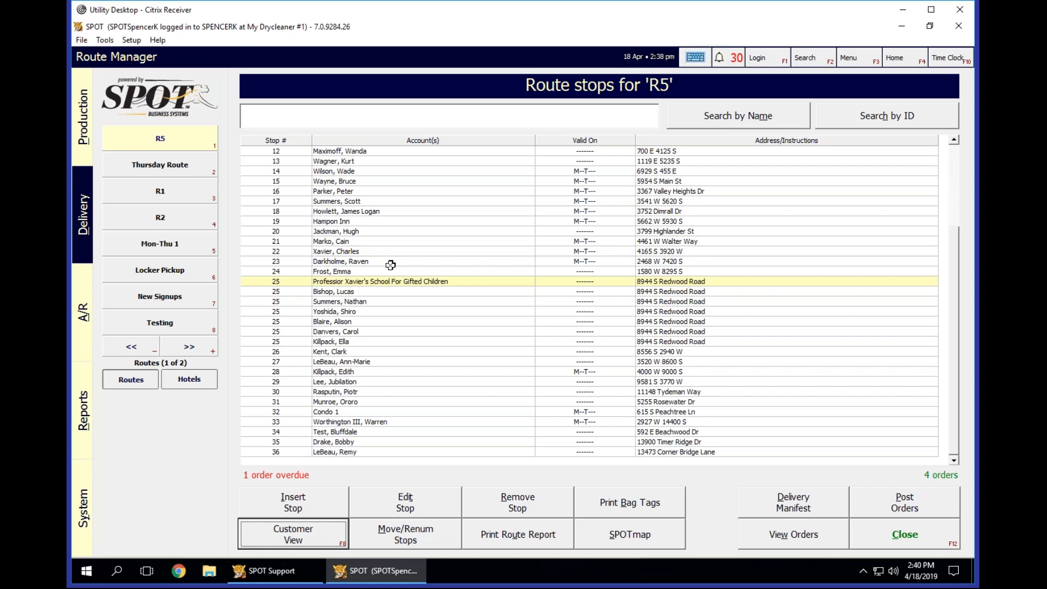
Compare the individual accounts listed under stop 25, and briefly view the school's general customer information, closing it without changes.
{"action": "left_click", "coordinate": [423, 300]}
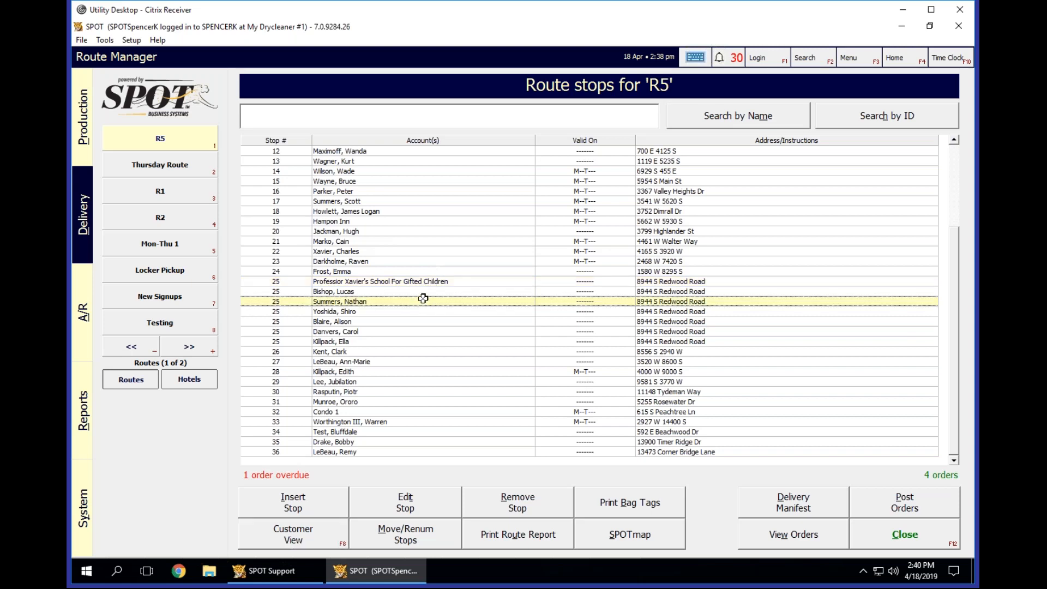
{"action": "left_click", "coordinate": [423, 292]}
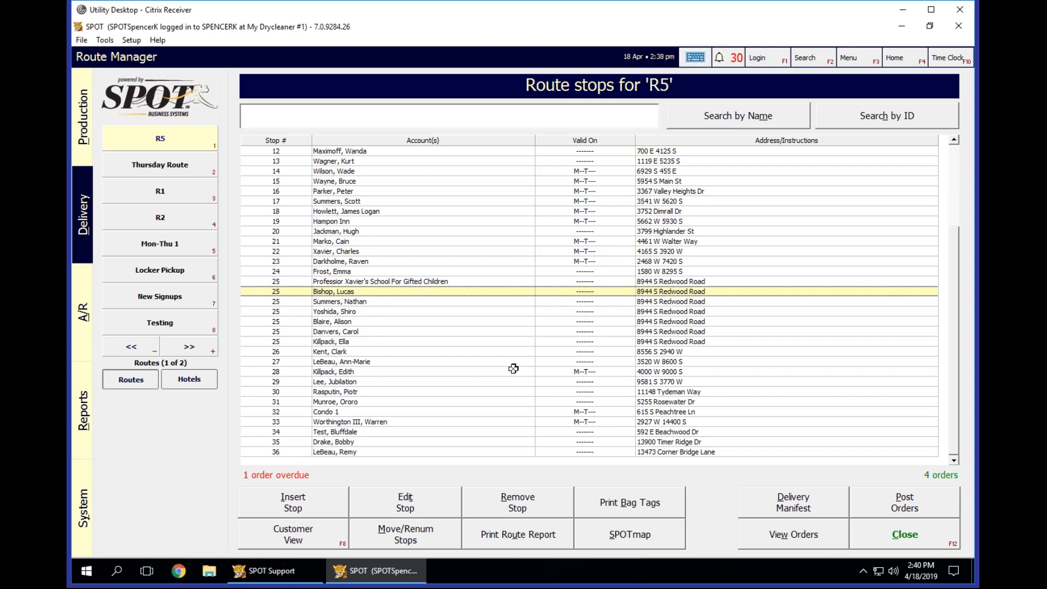
{"action": "left_click", "coordinate": [359, 280]}
{"action": "left_click", "coordinate": [315, 529]}
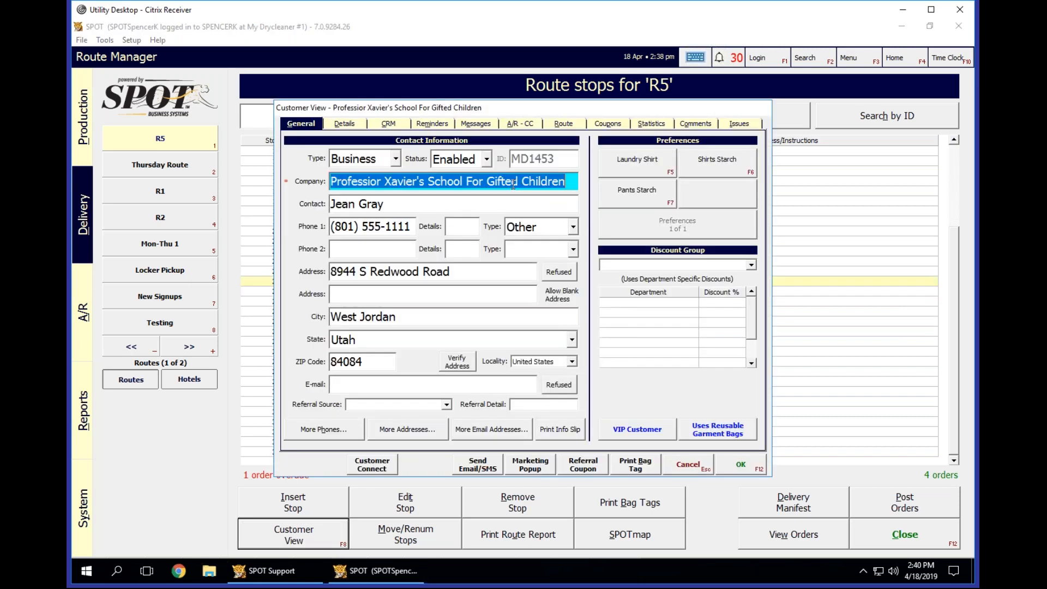
{"action": "left_click", "coordinate": [686, 468]}
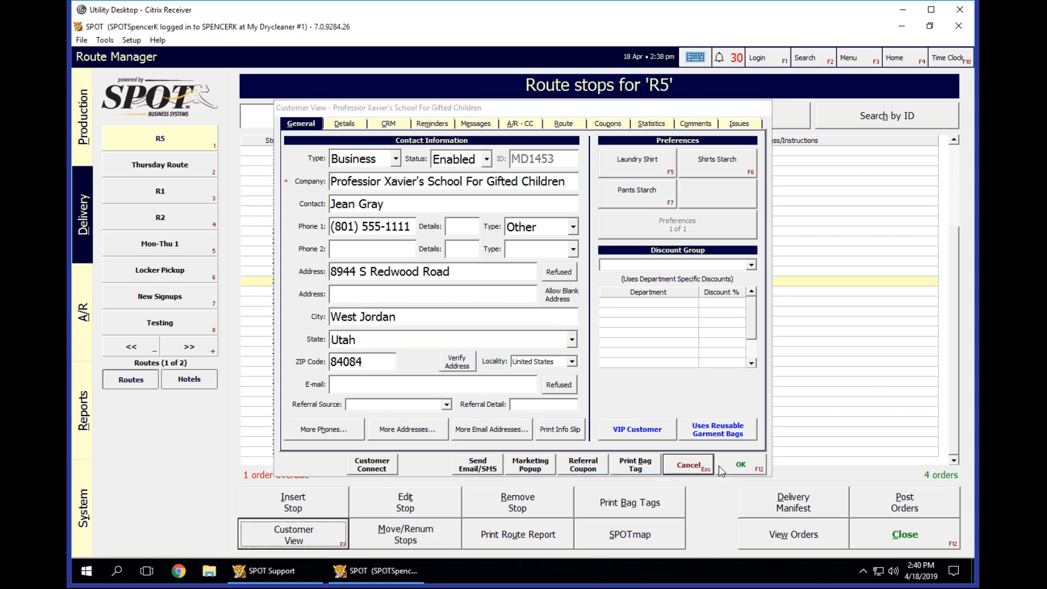
Open the R5 delivery manifest and cycle through the customer set options back to Full Manifest.
{"action": "left_click", "coordinate": [742, 491]}
{"action": "left_click", "coordinate": [596, 205]}
{"action": "left_click", "coordinate": [595, 205]}
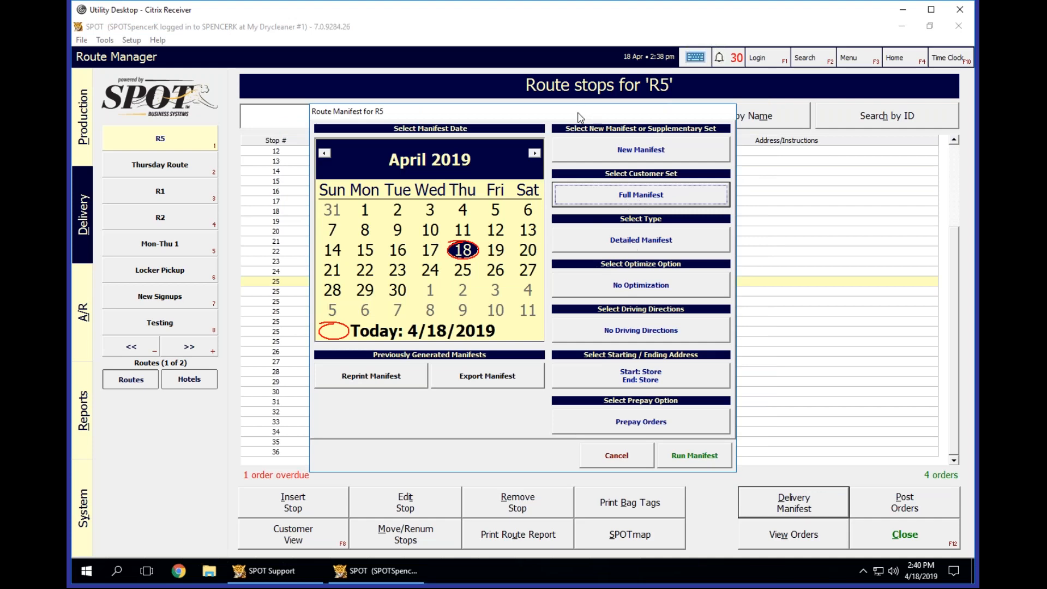
{"action": "mouse_move", "coordinate": [565, 119]}
{"action": "left_mouse_down"}
{"action": "mouse_move", "coordinate": [538, 121]}
{"action": "mouse_move", "coordinate": [431, 188]}
{"action": "mouse_move", "coordinate": [565, 116]}
{"action": "left_mouse_up"}
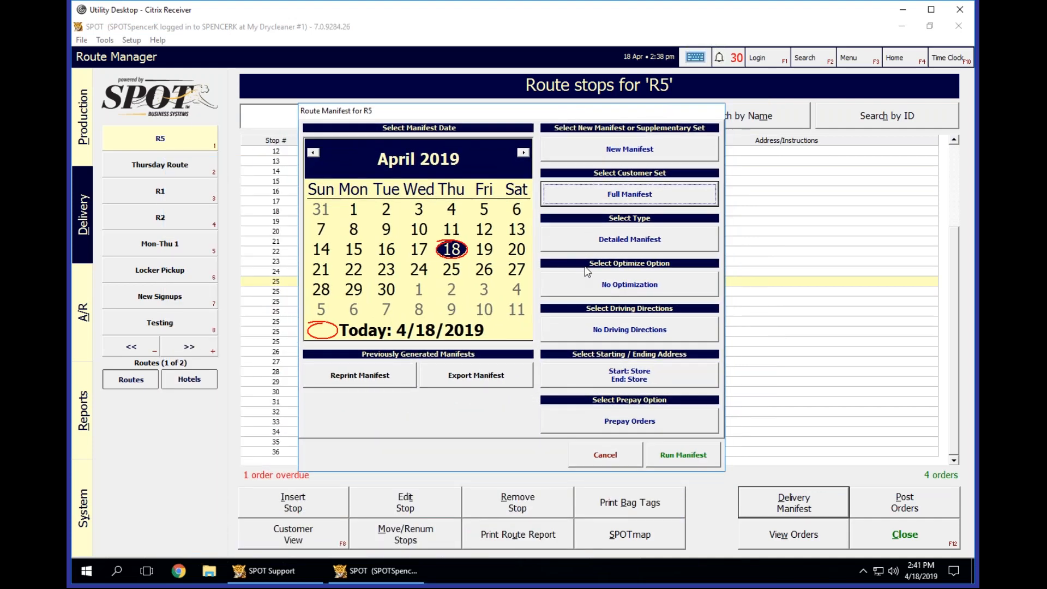
Cycle through the available manifest types for R5, returning to Detailed Manifest.
{"action": "left_click", "coordinate": [581, 238]}
{"action": "left_click", "coordinate": [580, 250]}
{"action": "left_click", "coordinate": [580, 251]}
{"action": "left_click", "coordinate": [580, 250]}
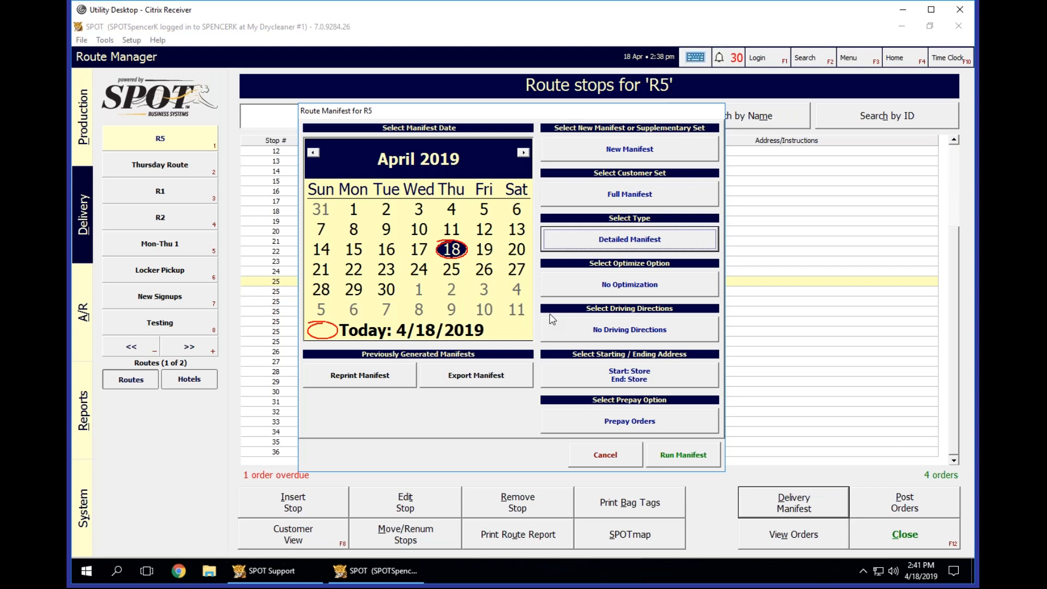
{"action": "left_click", "coordinate": [587, 250]}
{"action": "left_click", "coordinate": [589, 243]}
Set the R5 manifest to Optimize Stops, and cycle the driving directions option back to No Driving Directions.
{"action": "left_click", "coordinate": [582, 284]}
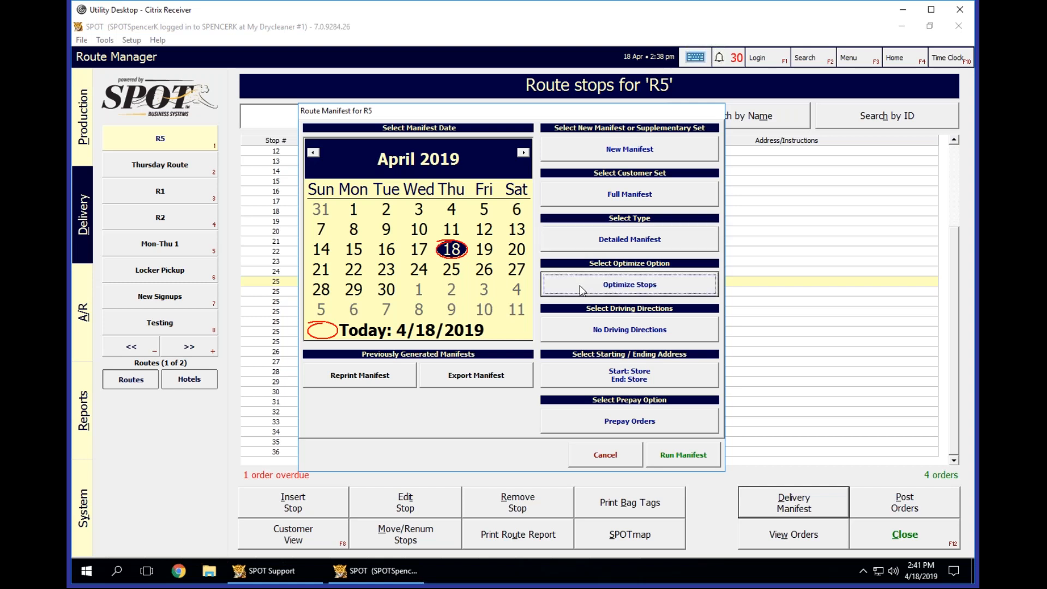
{"action": "left_click", "coordinate": [615, 336]}
{"action": "left_click", "coordinate": [657, 338]}
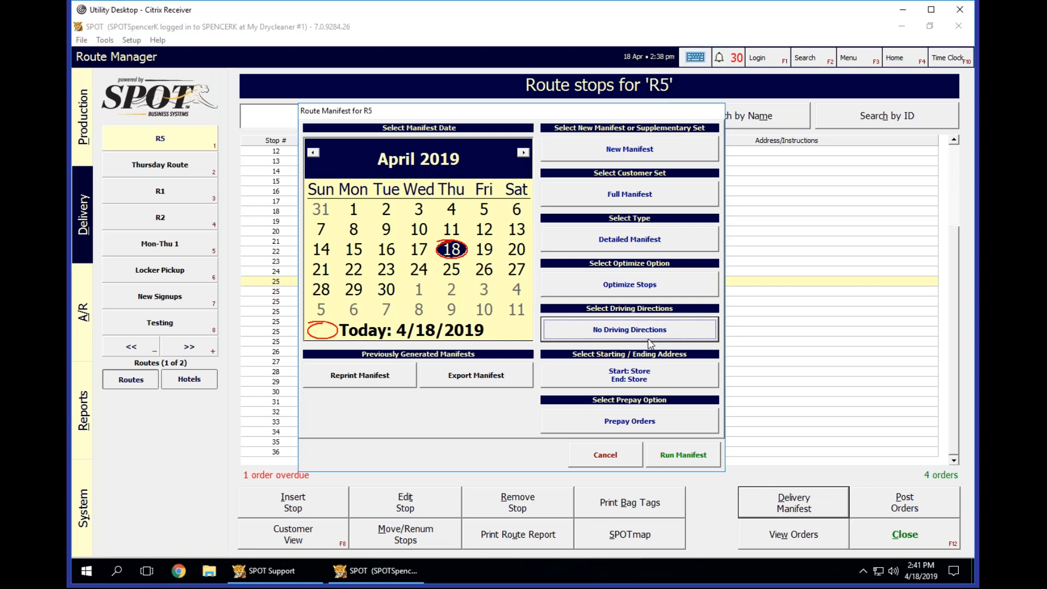
{"action": "left_click", "coordinate": [658, 335]}
{"action": "left_click", "coordinate": [663, 339]}
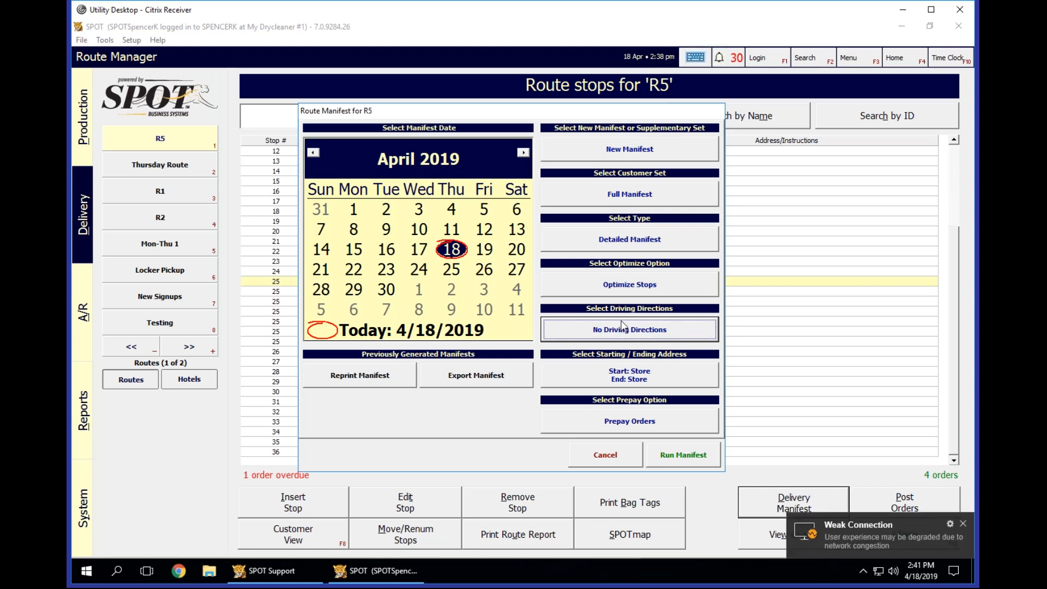
{"action": "left_click", "coordinate": [948, 523]}
{"action": "left_click", "coordinate": [887, 398]}
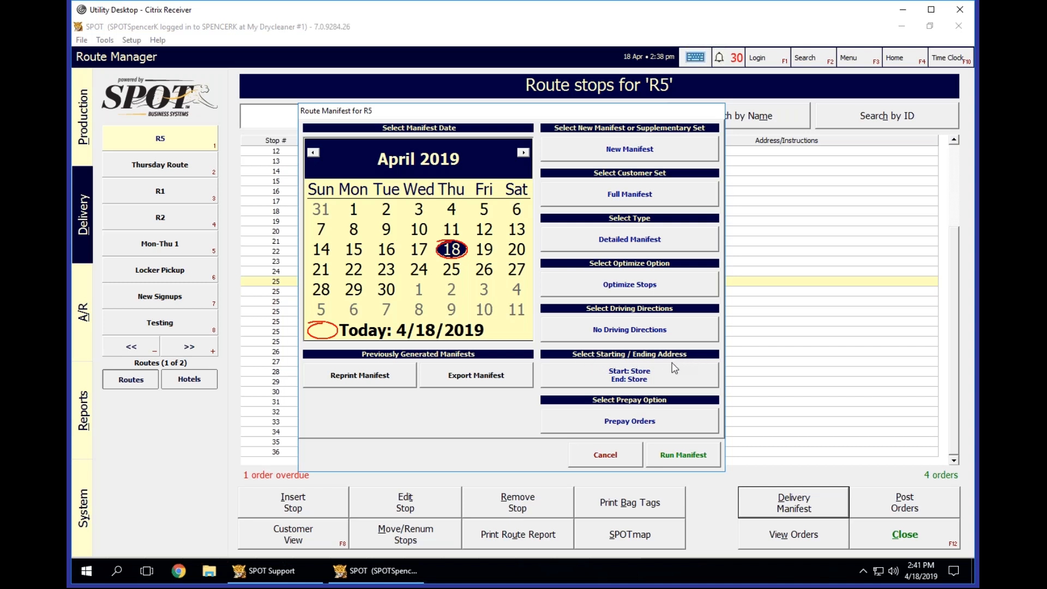
View the manifest's route start and end address choices, and cancel the selection and the manifest.
{"action": "left_click", "coordinate": [562, 375]}
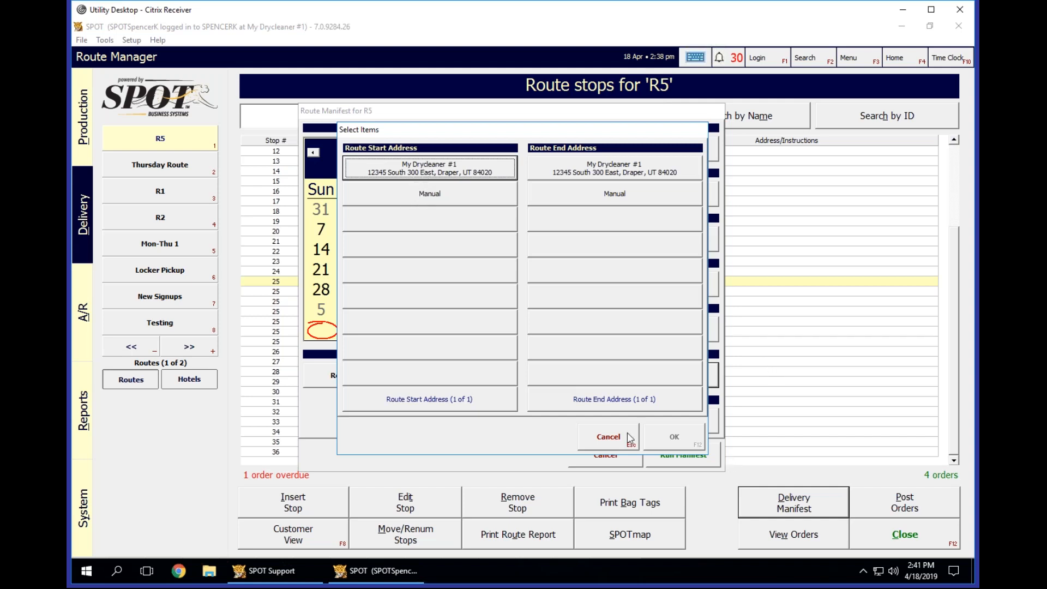
{"action": "left_click", "coordinate": [611, 438]}
{"action": "left_click", "coordinate": [604, 455]}
Open the SPOTmap for R5, map stops with the criteria All, and jump to the store.
{"action": "left_click", "coordinate": [630, 535]}
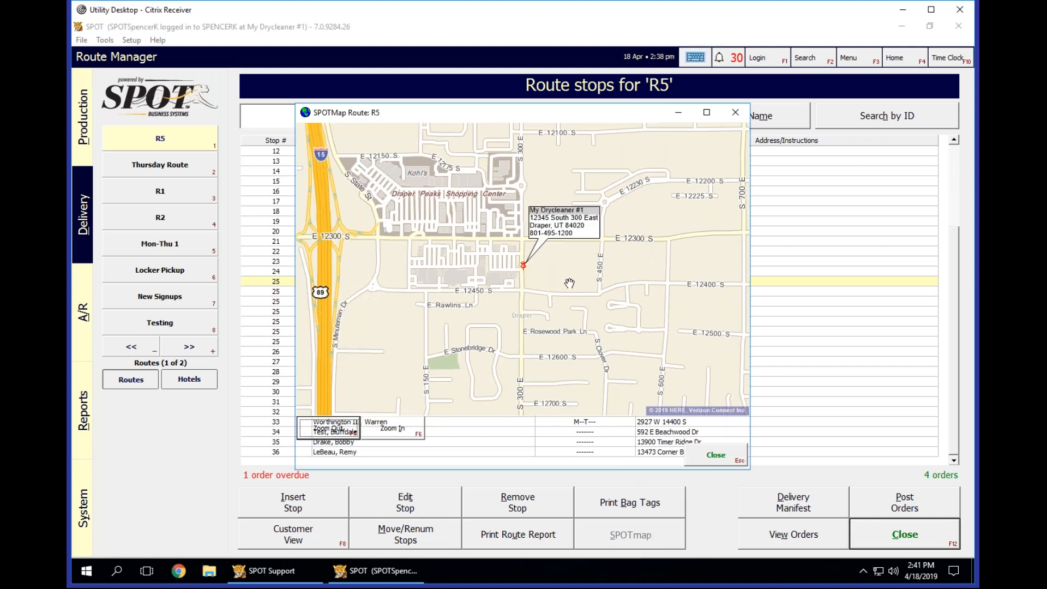
{"action": "scroll", "coordinate": [569, 283], "scroll_direction": "down", "scroll_amount": 3}
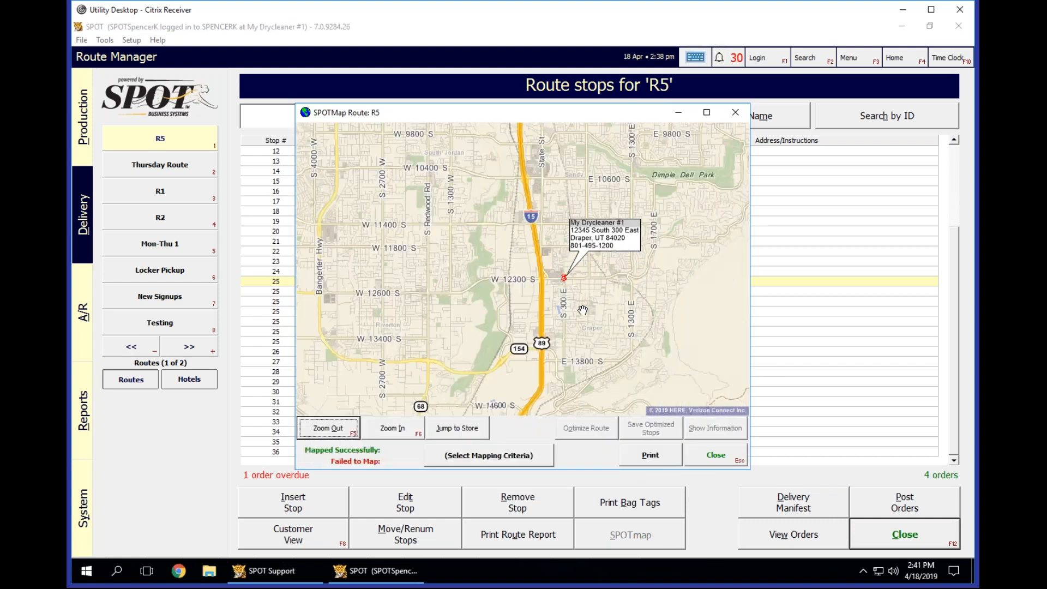
{"action": "left_click_drag", "start_coordinate": [629, 275], "coordinate": [583, 310]}
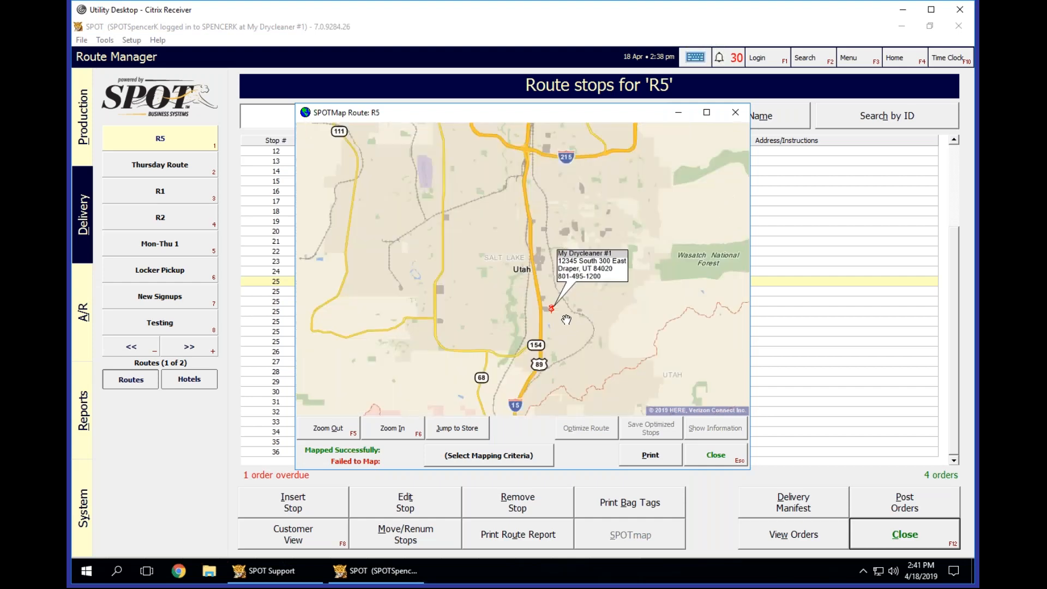
{"action": "left_click", "coordinate": [494, 458]}
{"action": "left_click", "coordinate": [534, 169]}
{"action": "scroll", "coordinate": [586, 299], "scroll_direction": "up", "scroll_amount": 5}
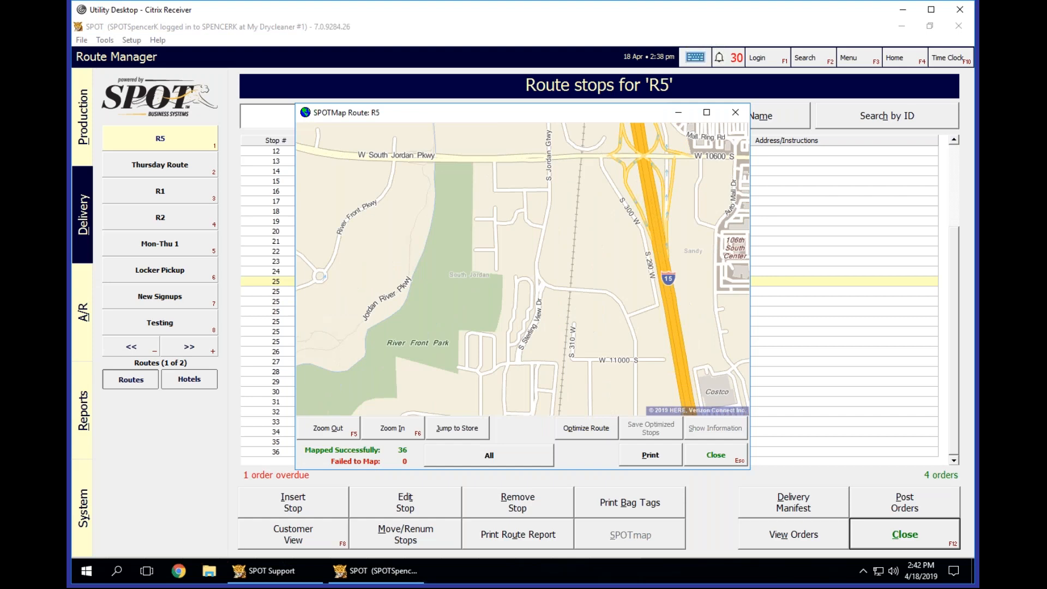
{"action": "left_click", "coordinate": [457, 428]}
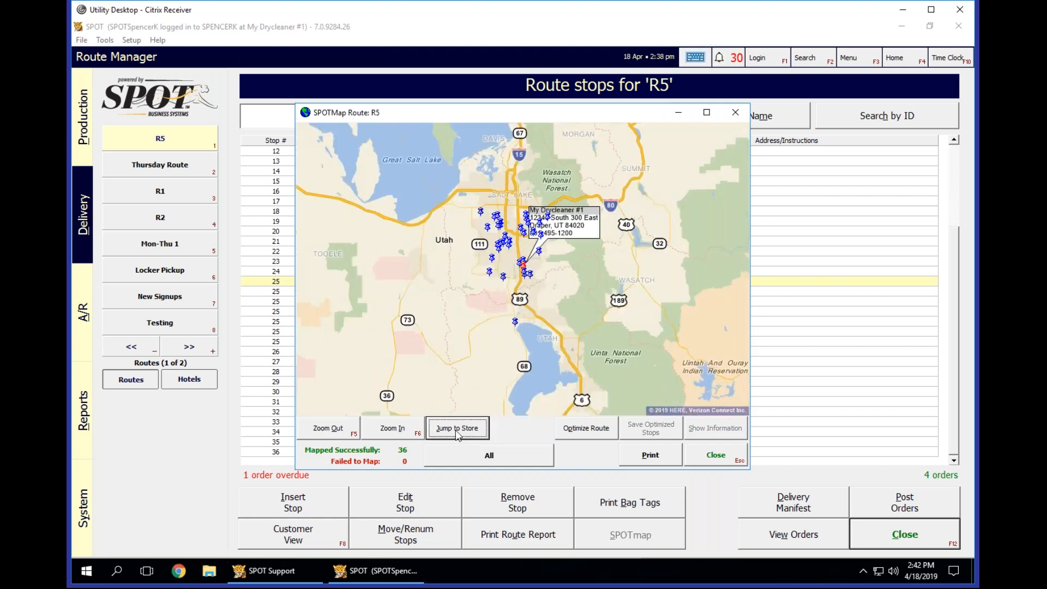
Examine the stops around the store on the R5 map, displaying the details of stops 3, 4, 5, 31 and 33.
{"action": "scroll", "coordinate": [567, 277], "scroll_direction": "up", "scroll_amount": 1}
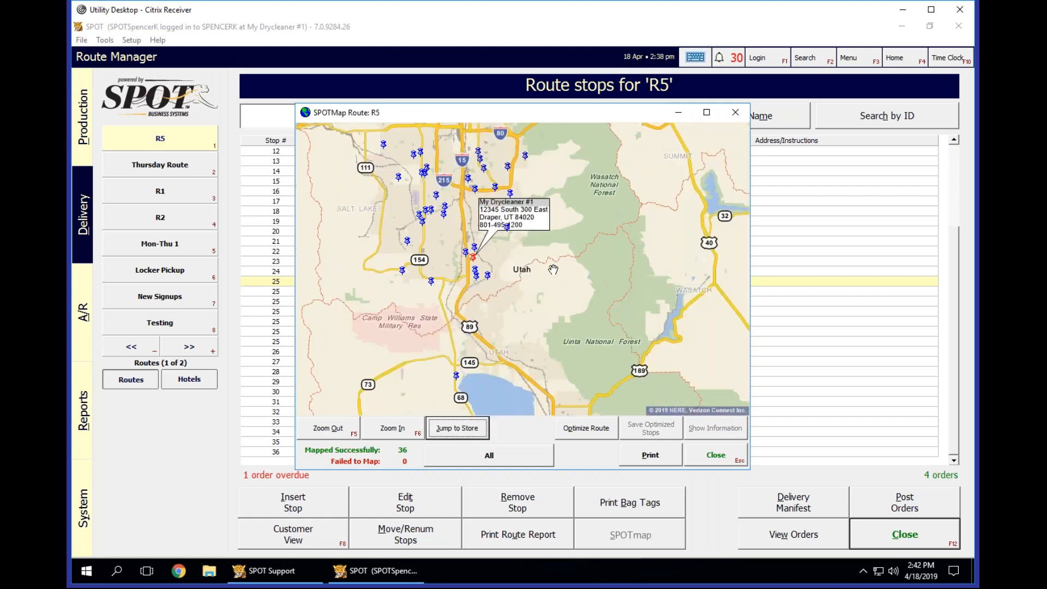
{"action": "scroll", "coordinate": [566, 276], "scroll_direction": "up", "scroll_amount": 1}
{"action": "left_click_drag", "start_coordinate": [468, 259], "coordinate": [650, 298]}
{"action": "scroll", "coordinate": [650, 298], "scroll_direction": "down", "scroll_amount": 1}
{"action": "scroll", "coordinate": [650, 299], "scroll_direction": "up", "scroll_amount": 2}
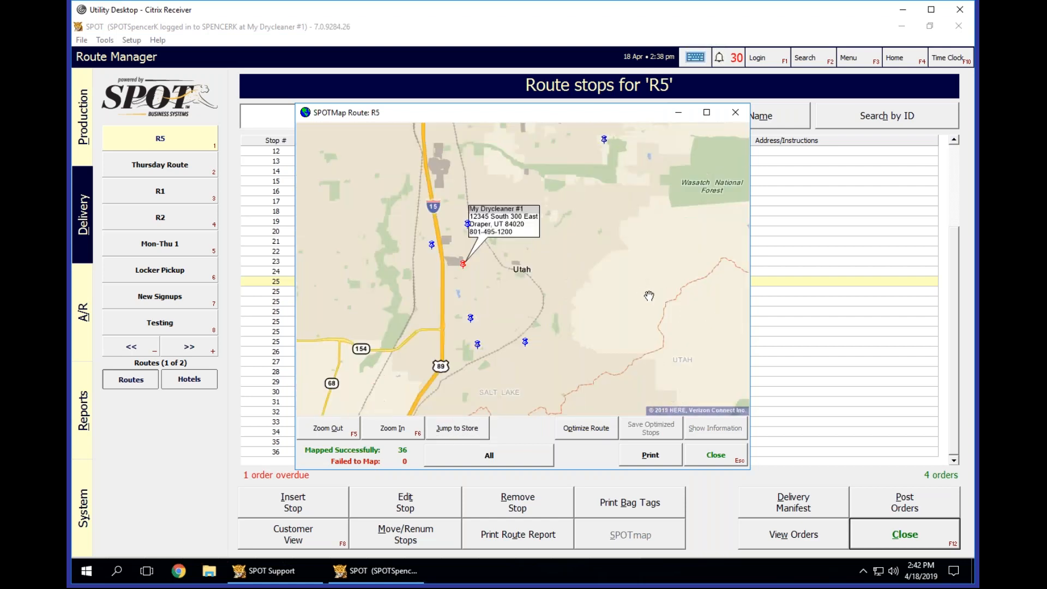
{"action": "left_click_drag", "start_coordinate": [507, 266], "coordinate": [620, 325]}
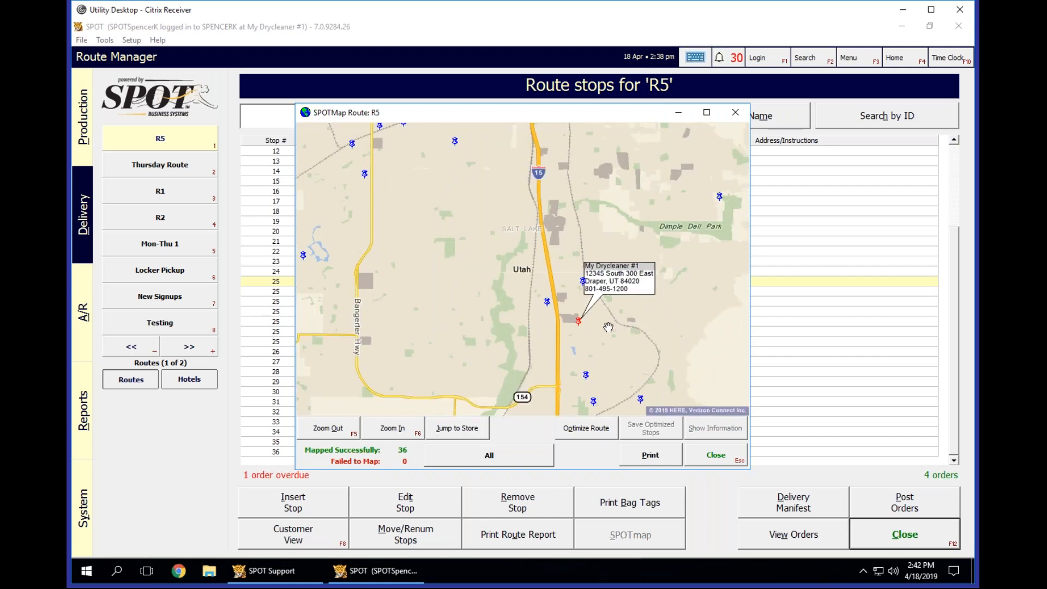
{"action": "scroll", "coordinate": [608, 327], "scroll_direction": "down", "scroll_amount": 1}
{"action": "left_click_drag", "start_coordinate": [681, 332], "coordinate": [652, 343]}
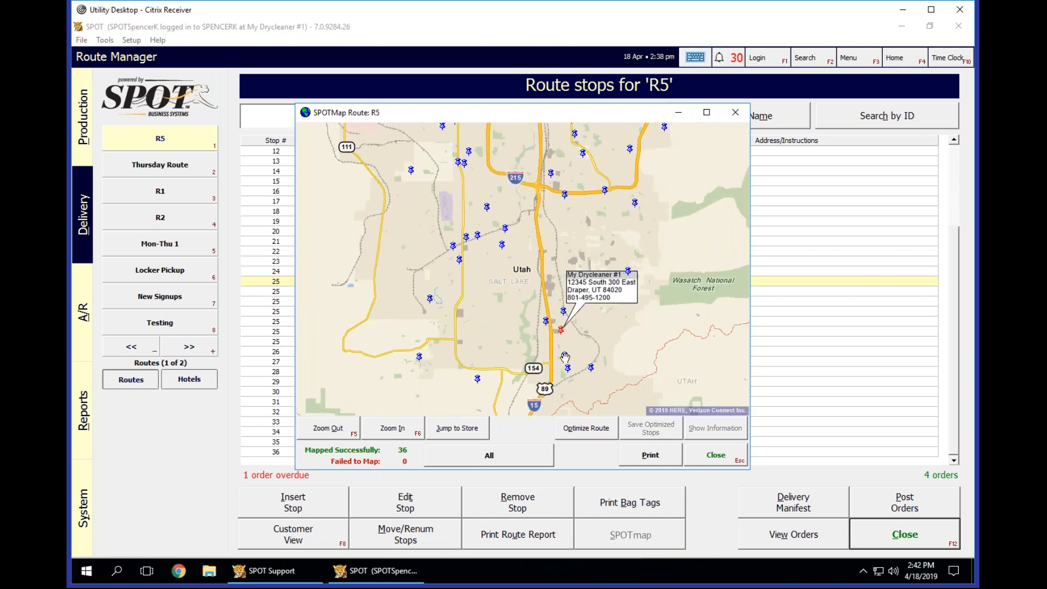
{"action": "left_click", "coordinate": [546, 321]}
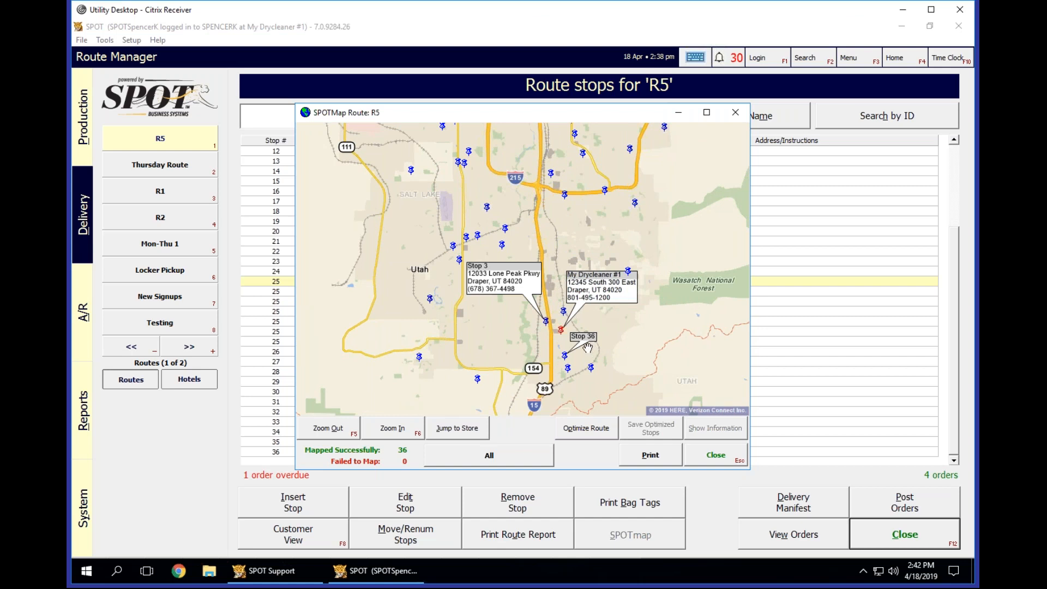
{"action": "left_click", "coordinate": [563, 311]}
{"action": "left_click", "coordinate": [626, 271]}
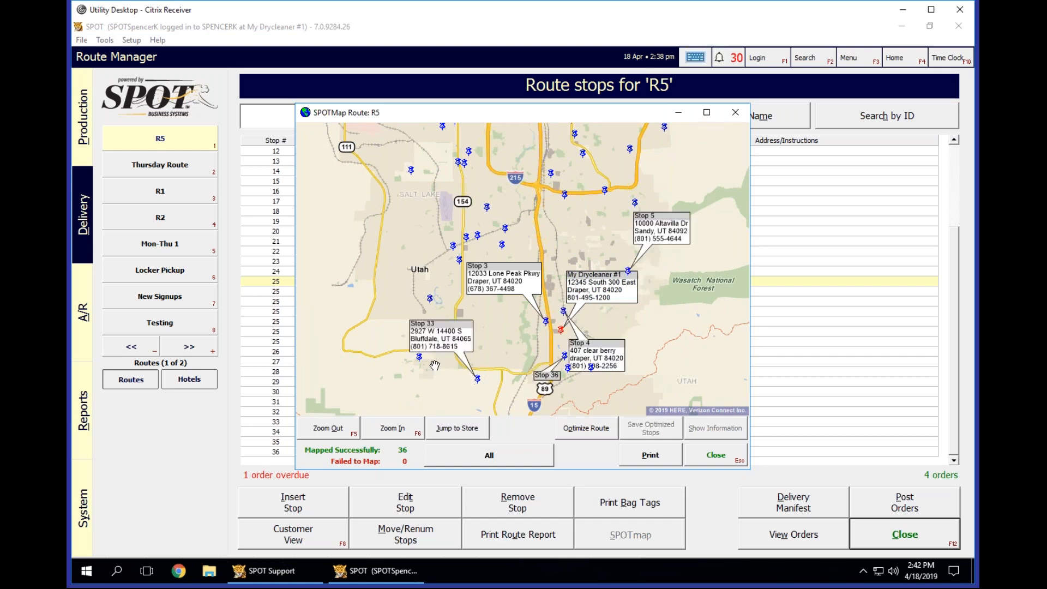
{"action": "left_click", "coordinate": [418, 357]}
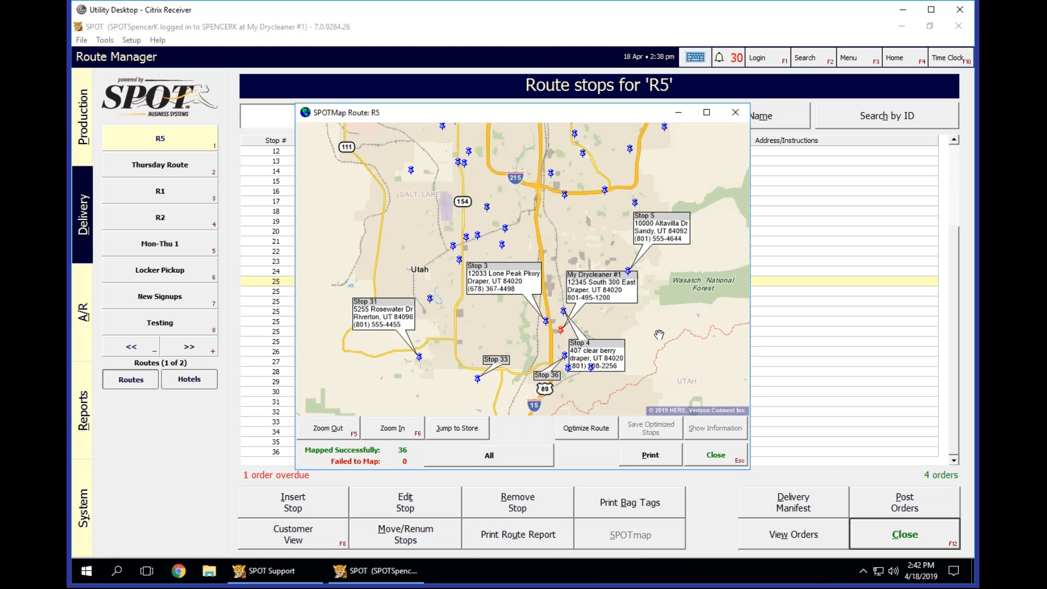
Survey how R5's stops spread north and south of the store, and display the details of stop 32.
{"action": "left_click_drag", "start_coordinate": [642, 343], "coordinate": [646, 309]}
{"action": "scroll", "coordinate": [550, 329], "scroll_direction": "up", "scroll_amount": 1}
{"action": "scroll", "coordinate": [643, 311], "scroll_direction": "down", "scroll_amount": 1}
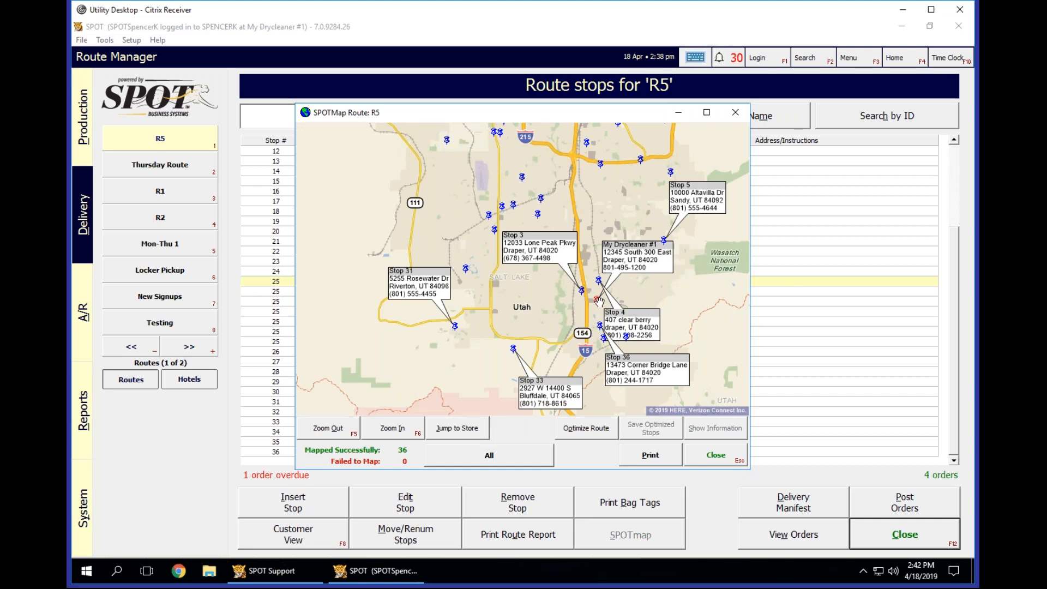
{"action": "left_click_drag", "start_coordinate": [631, 188], "coordinate": [587, 287]}
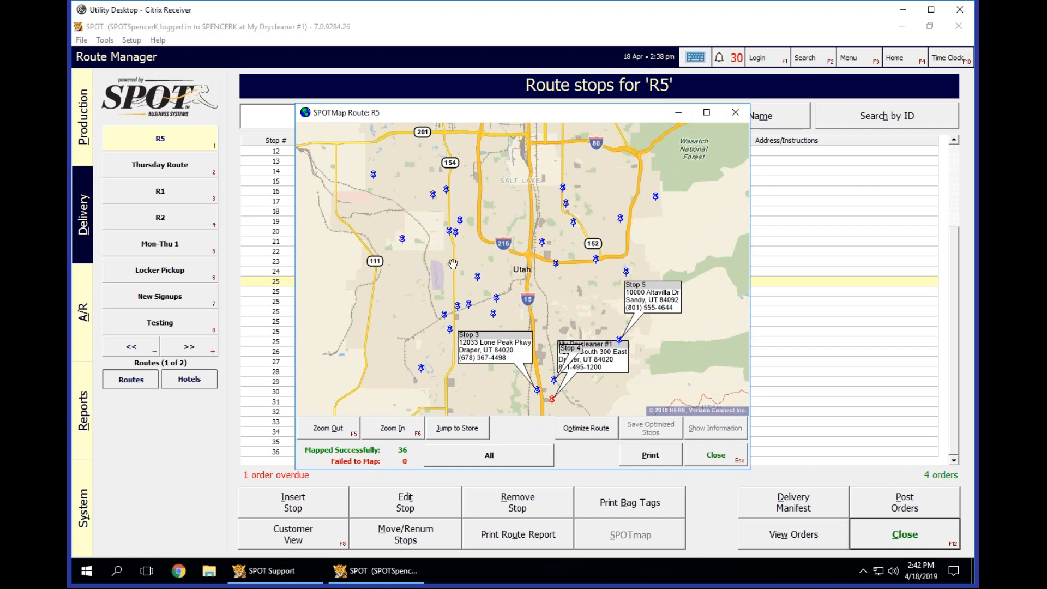
{"action": "left_click_drag", "start_coordinate": [583, 275], "coordinate": [627, 164]}
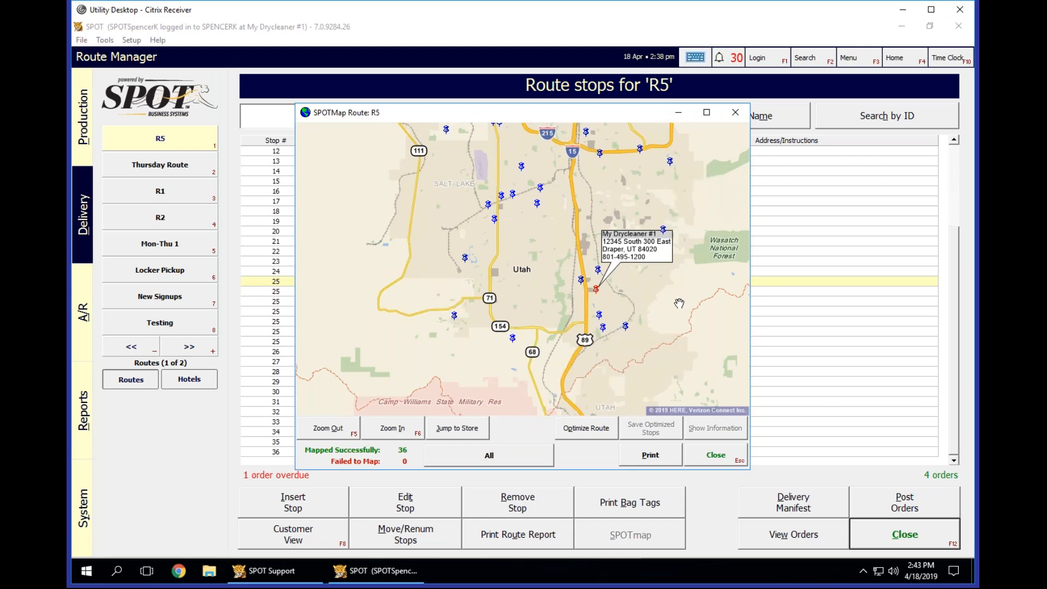
{"action": "left_click_drag", "start_coordinate": [658, 306], "coordinate": [633, 321]}
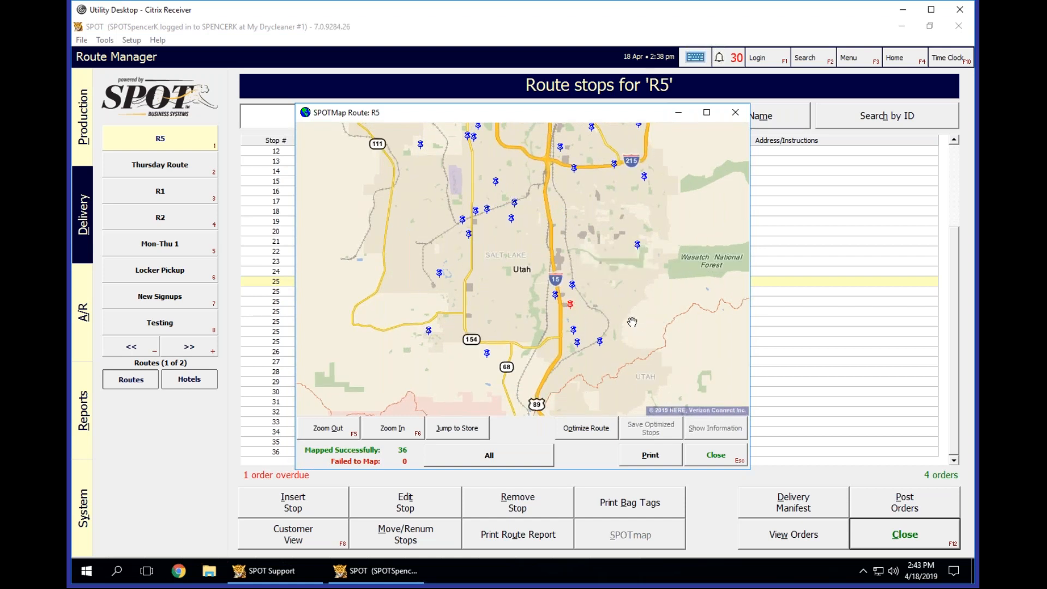
{"action": "left_click_drag", "start_coordinate": [619, 205], "coordinate": [625, 271]}
{"action": "scroll", "coordinate": [621, 322], "scroll_direction": "down", "scroll_amount": 1}
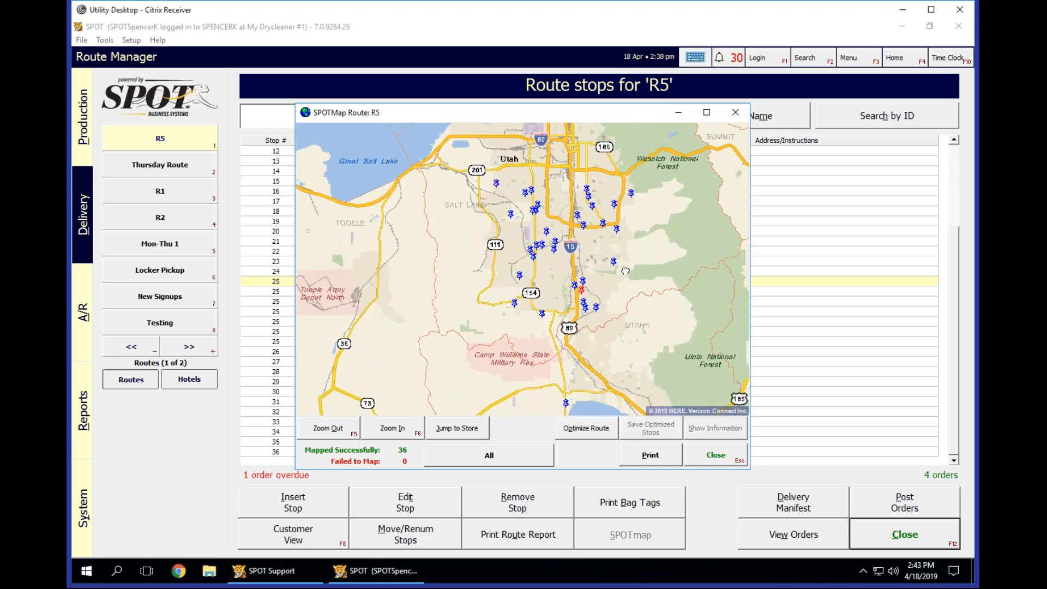
{"action": "left_click", "coordinate": [564, 404]}
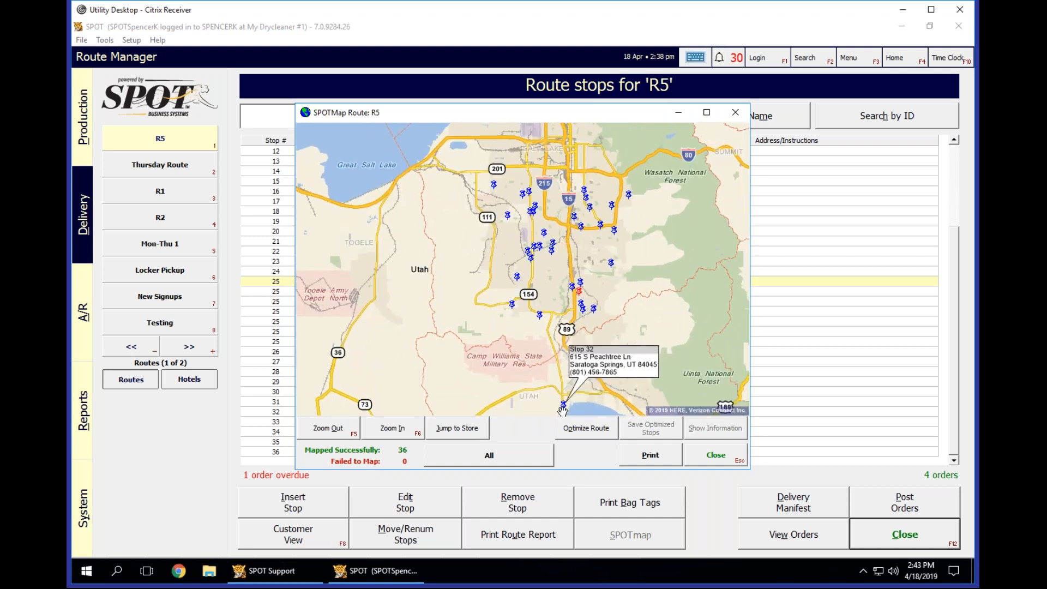
{"action": "left_click_drag", "start_coordinate": [680, 329], "coordinate": [671, 359]}
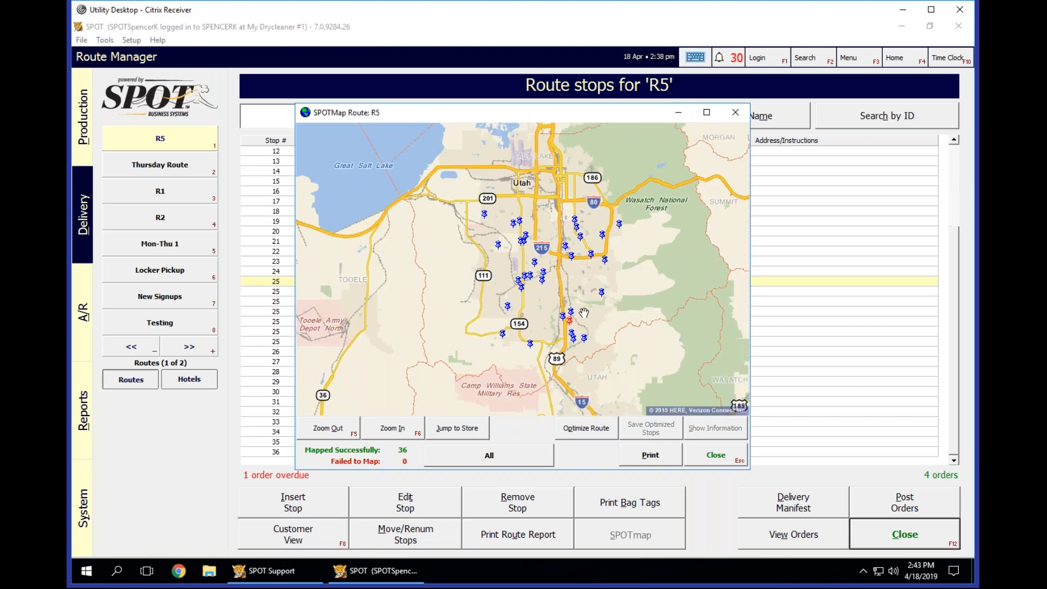
Compare the stops surrounding the store on the R5 map, display the store's address details, and close the map.
{"action": "scroll", "coordinate": [591, 314], "scroll_direction": "up", "scroll_amount": 1}
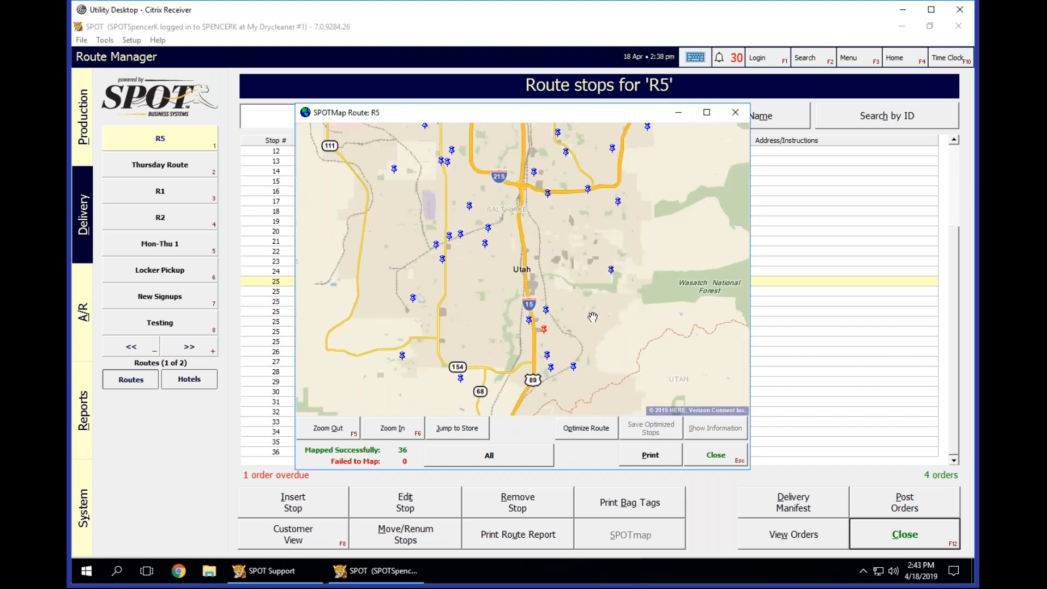
{"action": "left_click_drag", "start_coordinate": [599, 308], "coordinate": [695, 279]}
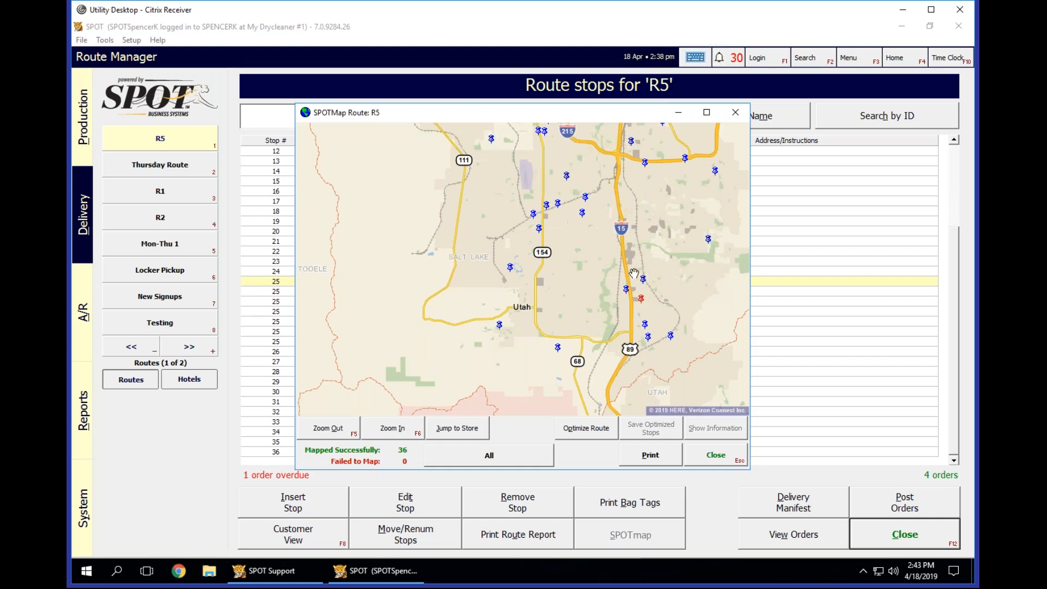
{"action": "scroll", "coordinate": [681, 281], "scroll_direction": "down", "scroll_amount": 1}
{"action": "scroll", "coordinate": [681, 281], "scroll_direction": "down", "scroll_amount": 1}
{"action": "left_click_drag", "start_coordinate": [681, 281], "coordinate": [590, 318]}
{"action": "scroll", "coordinate": [590, 318], "scroll_direction": "up", "scroll_amount": 1}
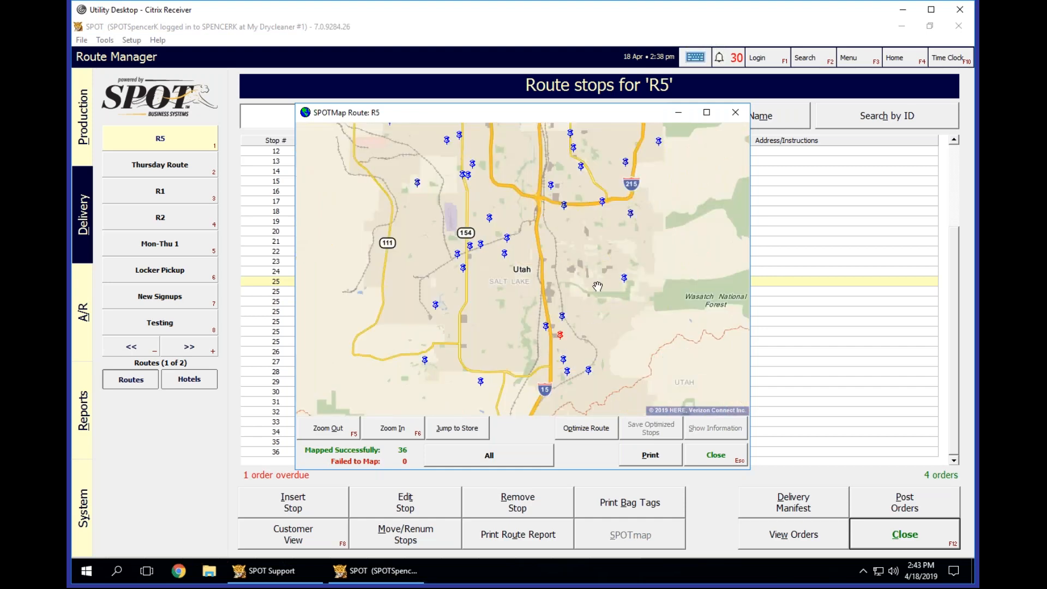
{"action": "scroll", "coordinate": [599, 272], "scroll_direction": "up", "scroll_amount": 1}
{"action": "scroll", "coordinate": [592, 263], "scroll_direction": "up", "scroll_amount": 1}
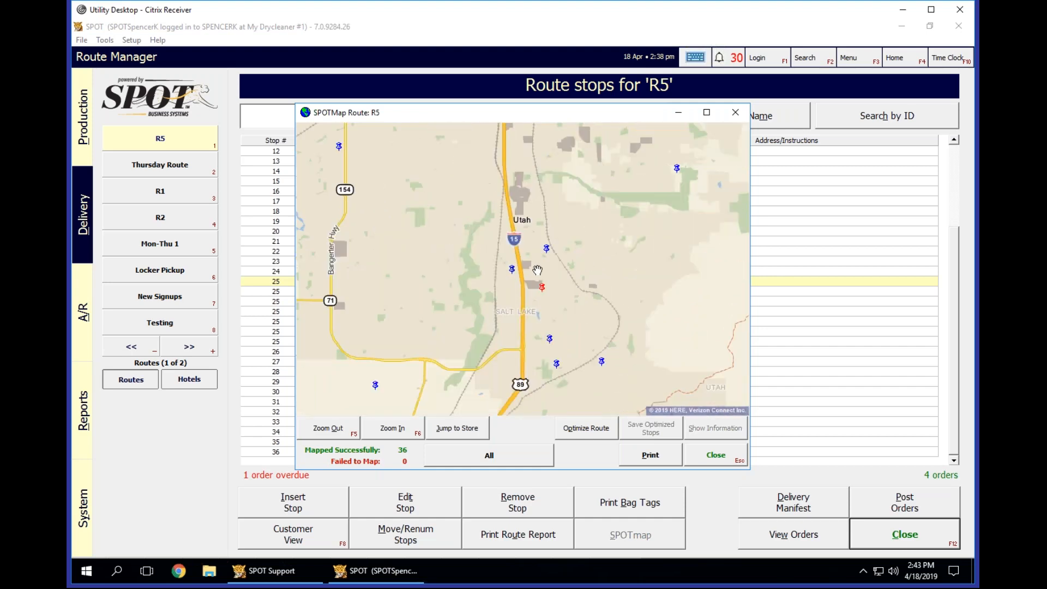
{"action": "left_click", "coordinate": [543, 285]}
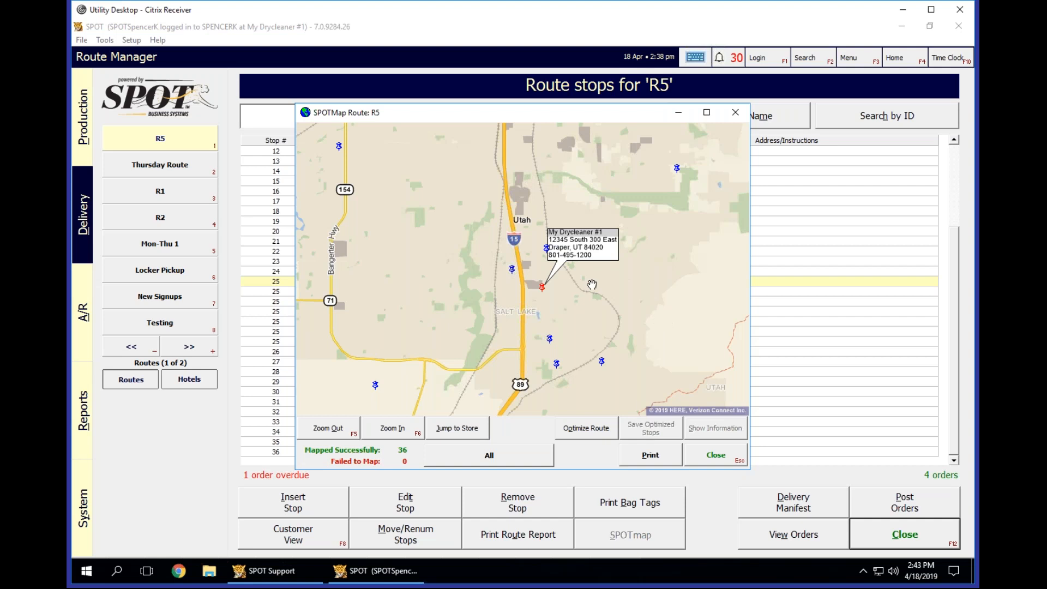
{"action": "left_click", "coordinate": [719, 458]}
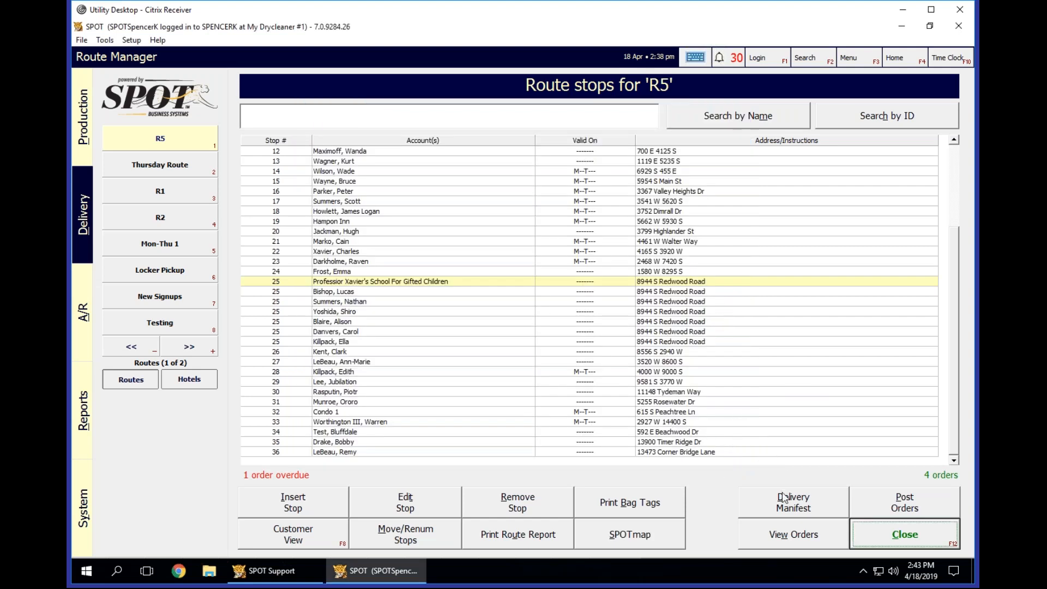
Try a manual start address with My Drycleaner #1 as the end address in R5's delivery manifest options, and cancel the manifest.
{"action": "left_click", "coordinate": [766, 509]}
{"action": "left_click", "coordinate": [766, 509]}
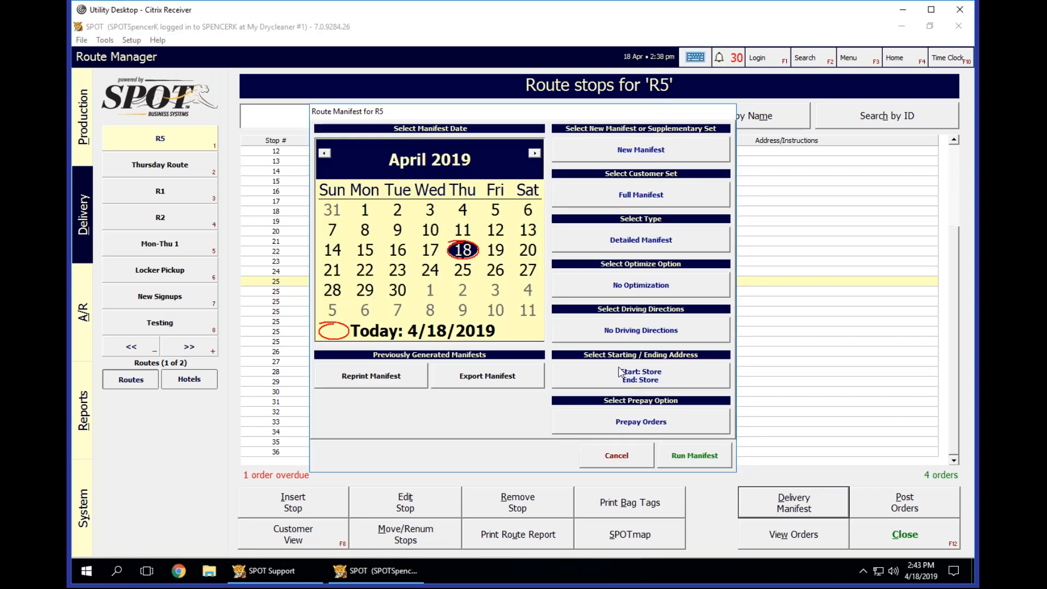
{"action": "left_click", "coordinate": [614, 374]}
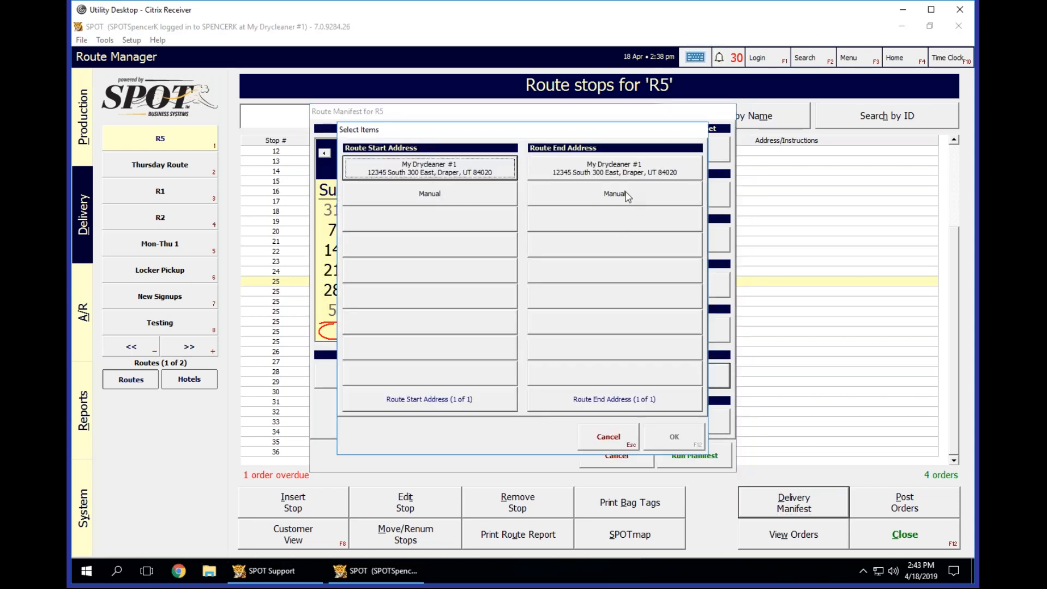
{"action": "left_click", "coordinate": [465, 191]}
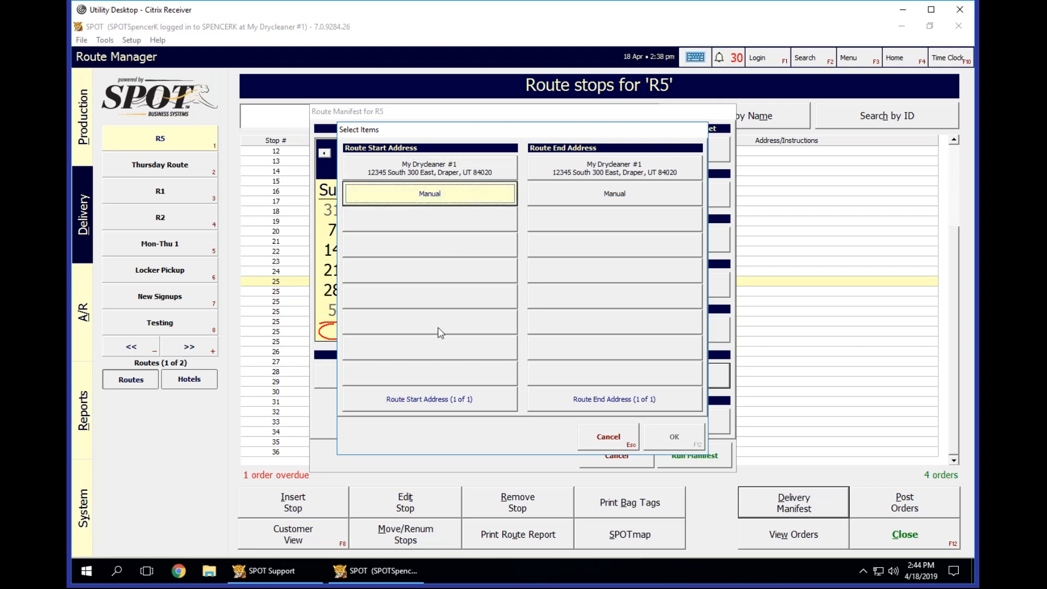
{"action": "left_click", "coordinate": [605, 170]}
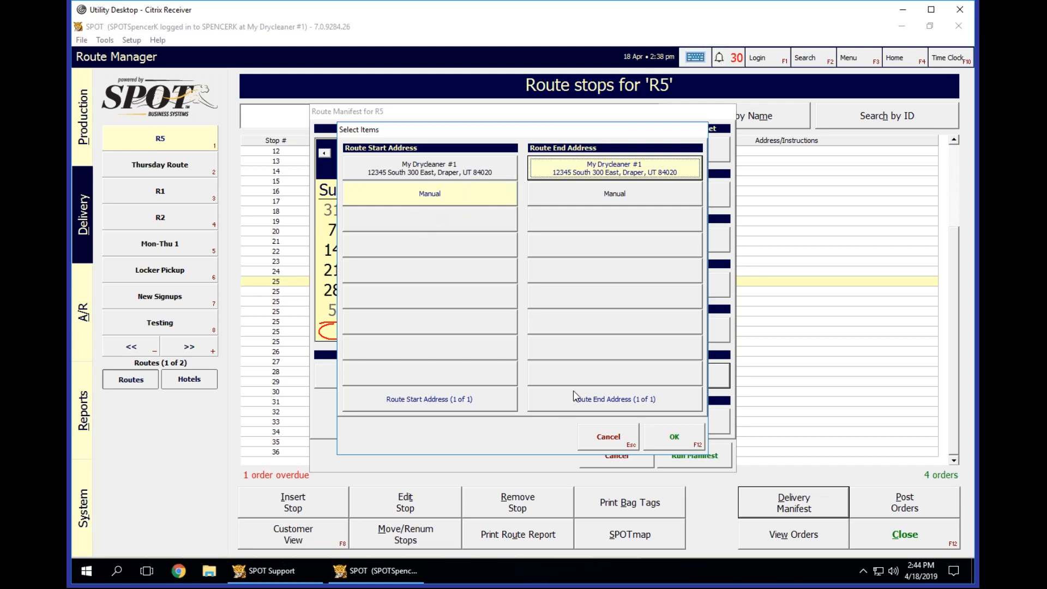
{"action": "left_click", "coordinate": [674, 440]}
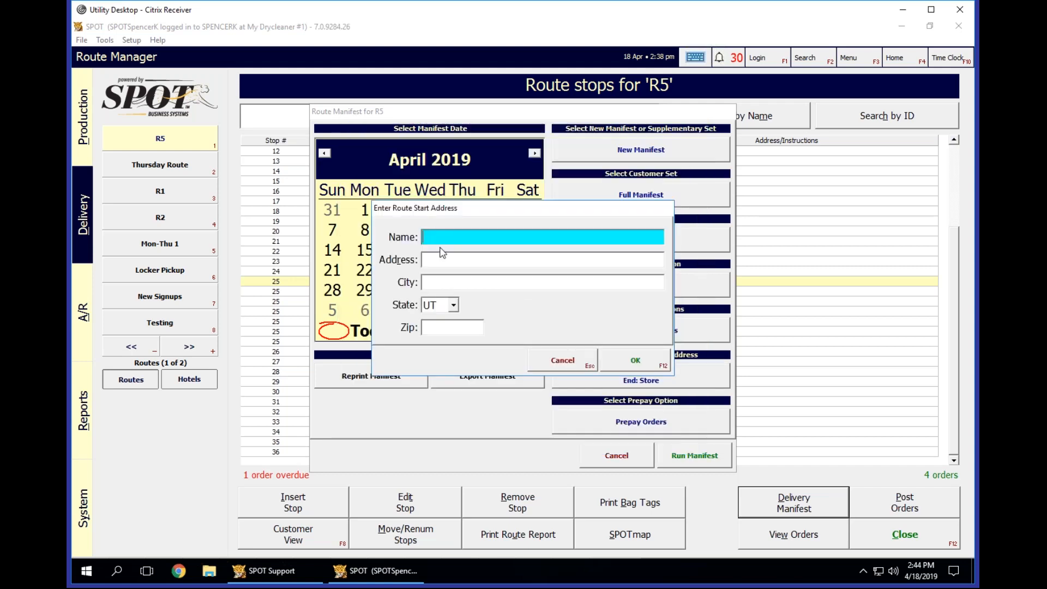
{"action": "left_click", "coordinate": [573, 360]}
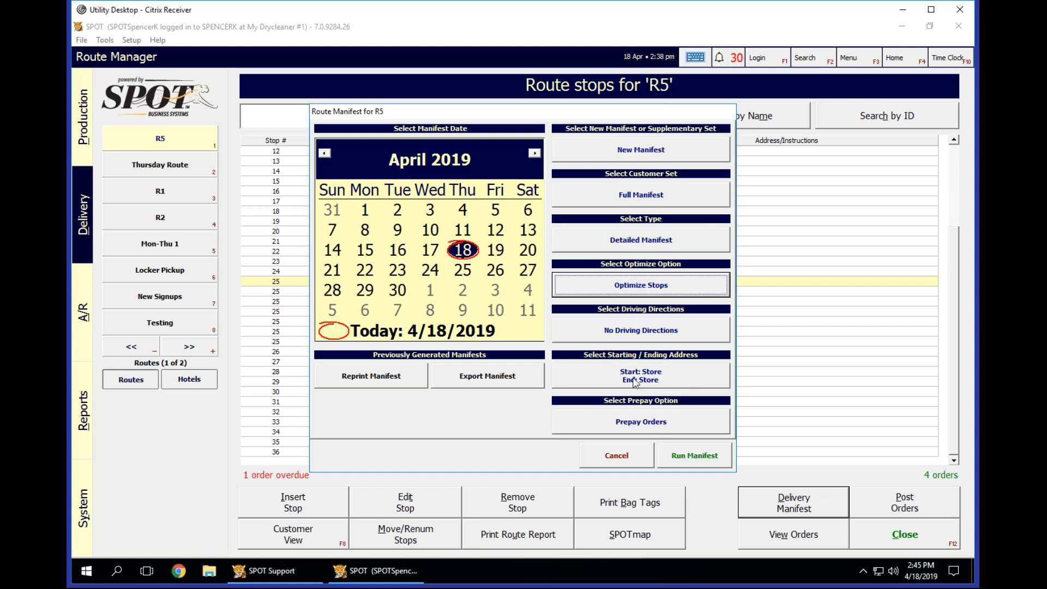
{"action": "left_click", "coordinate": [659, 429]}
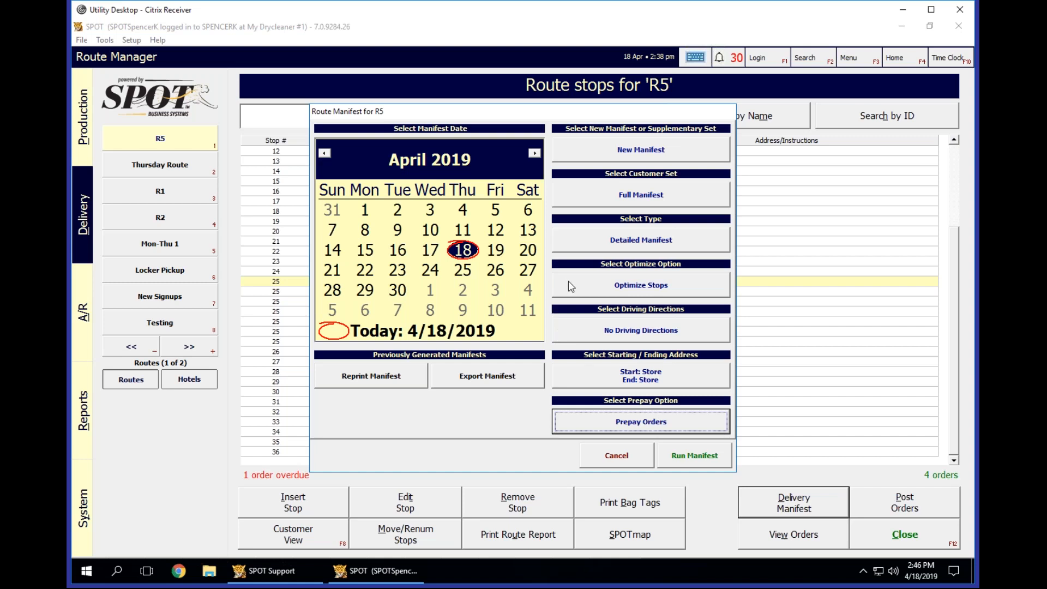
{"action": "left_click", "coordinate": [645, 461]}
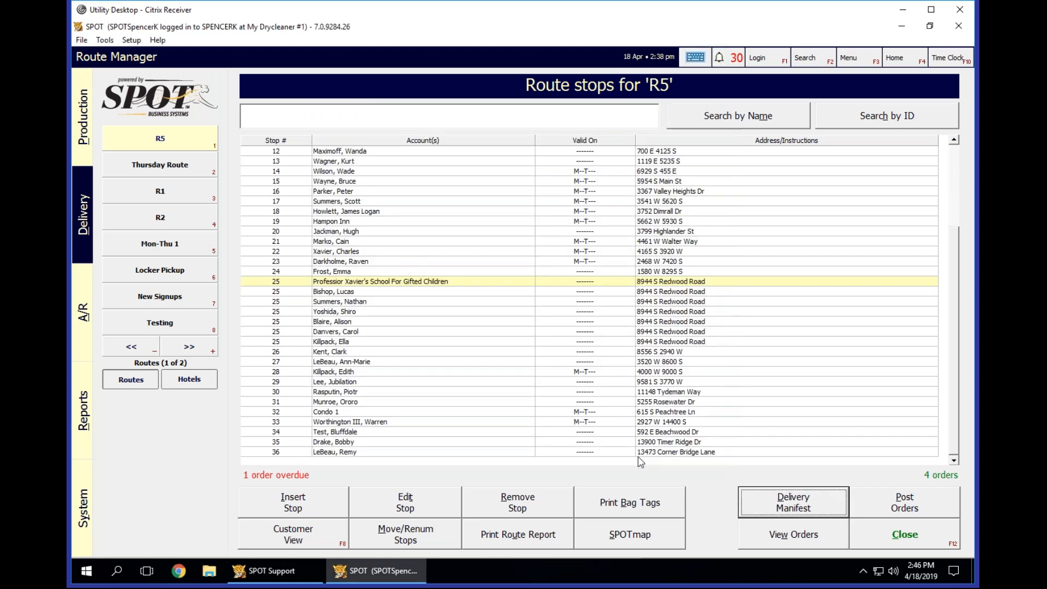
Run a new delivery manifest for R5 with the prepay option set to Do Not Prepay Orders.
{"action": "left_click", "coordinate": [805, 501]}
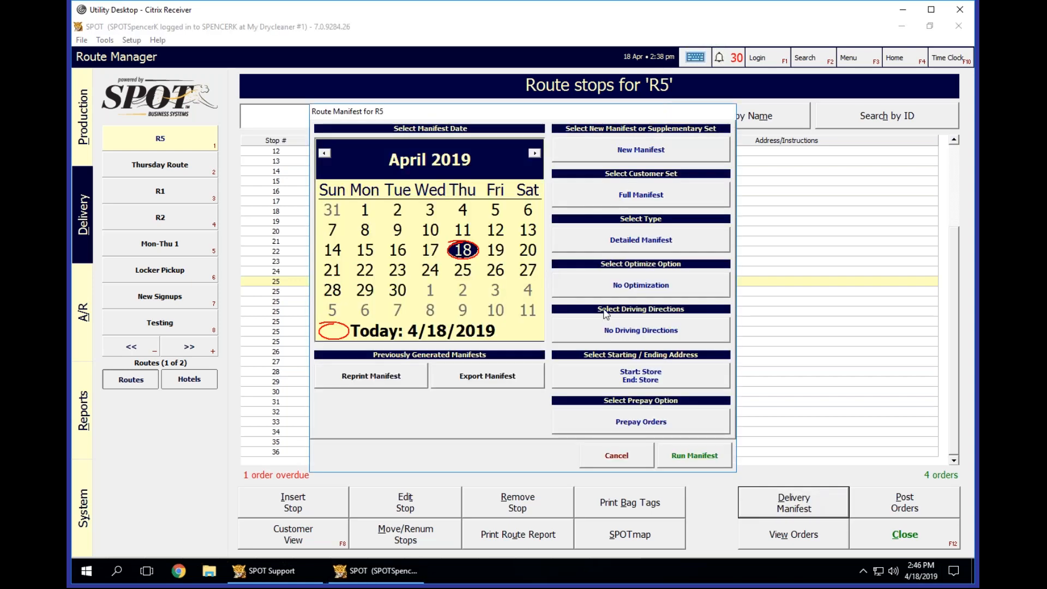
{"action": "left_click", "coordinate": [659, 425]}
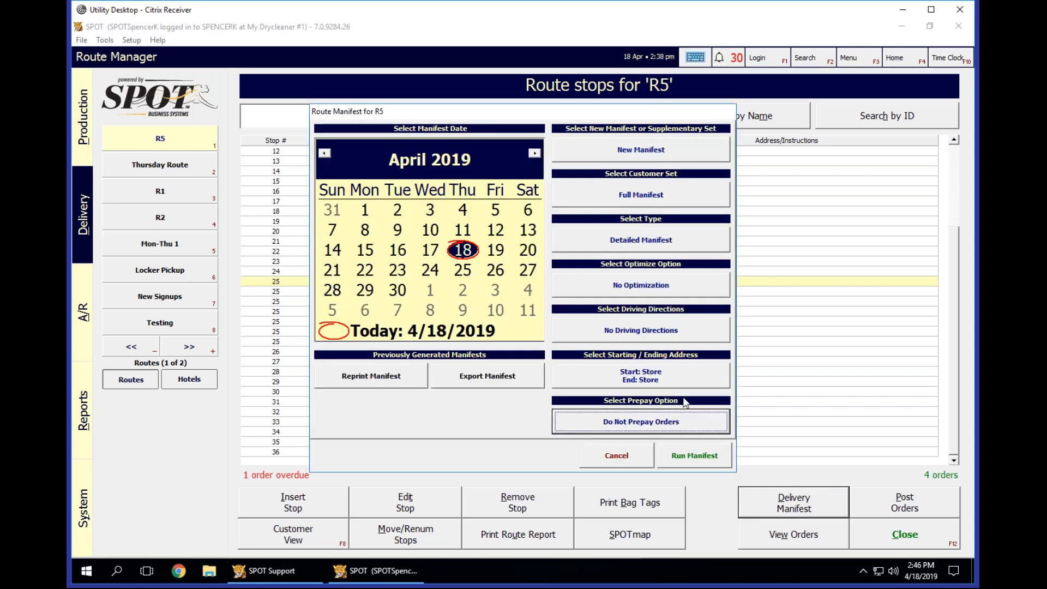
{"action": "left_click", "coordinate": [700, 457]}
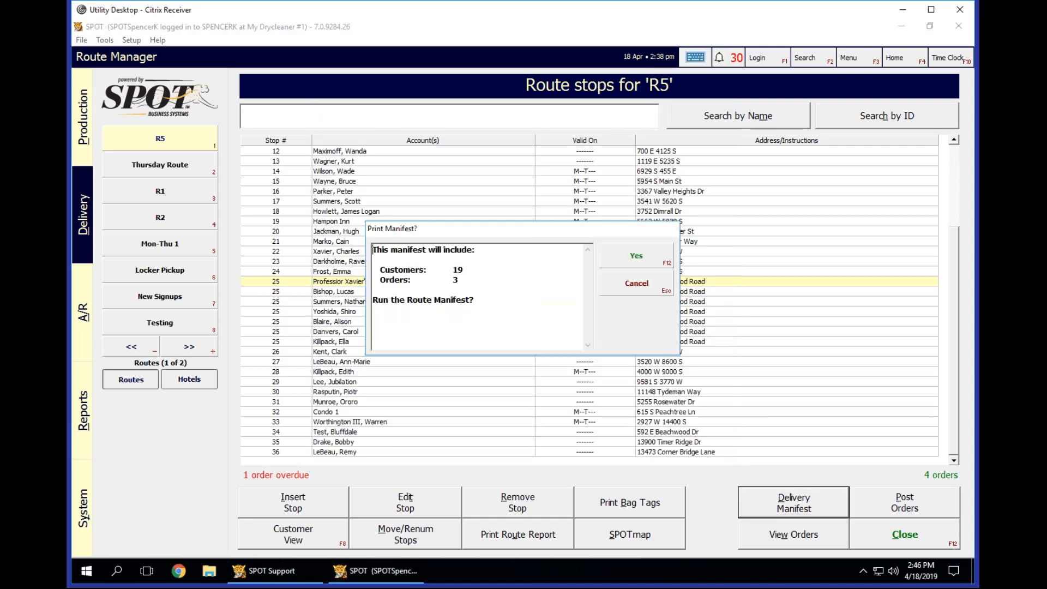
{"action": "left_click", "coordinate": [651, 257]}
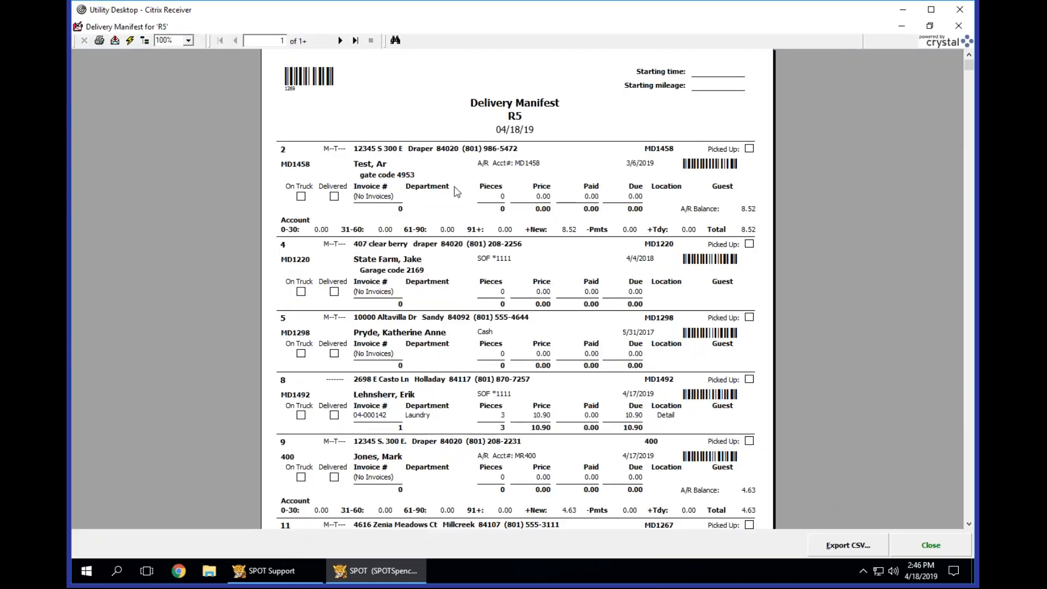
Review all three pages of R5's delivery manifest, including the stops without invoices and the route totals, and close the report.
{"action": "left_click", "coordinate": [388, 203]}
{"action": "left_click", "coordinate": [374, 299]}
{"action": "scroll", "coordinate": [376, 300], "scroll_direction": "down", "scroll_amount": 3}
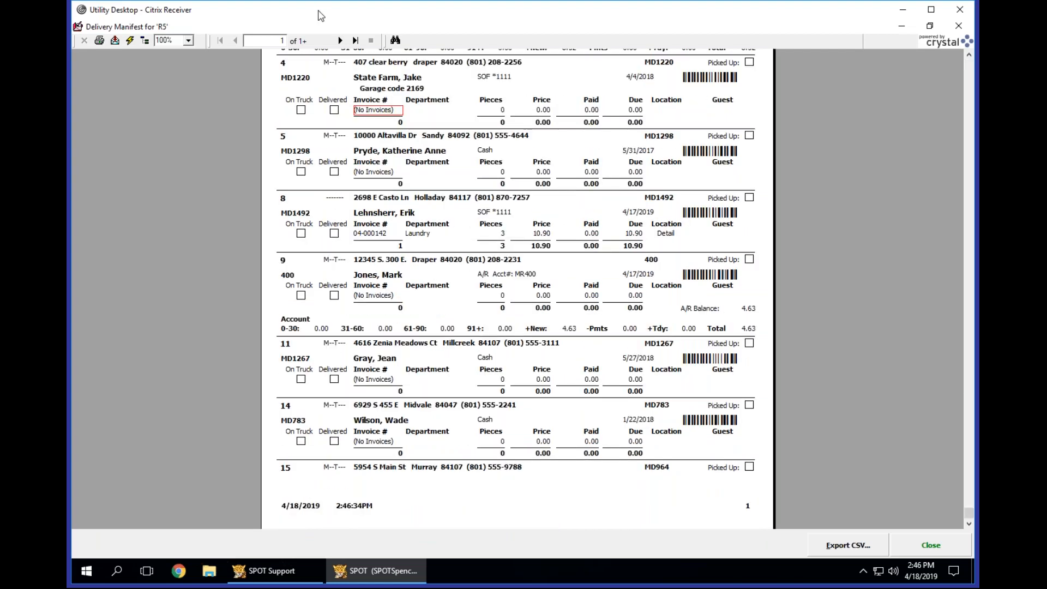
{"action": "left_click", "coordinate": [341, 42]}
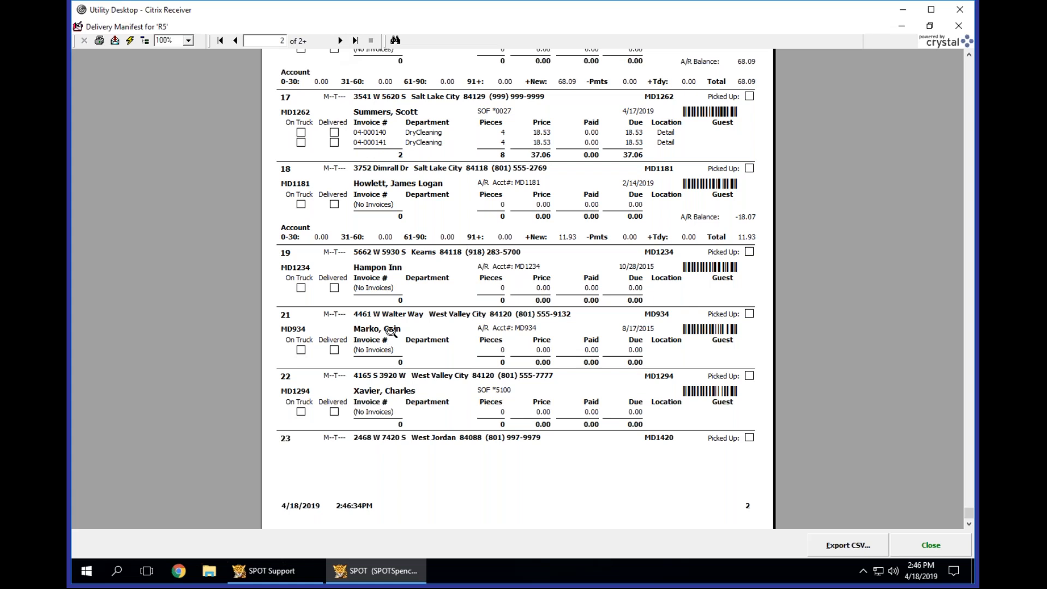
{"action": "left_click", "coordinate": [340, 42]}
{"action": "scroll", "coordinate": [409, 203], "scroll_direction": "up", "scroll_amount": 5}
{"action": "left_click", "coordinate": [410, 201]}
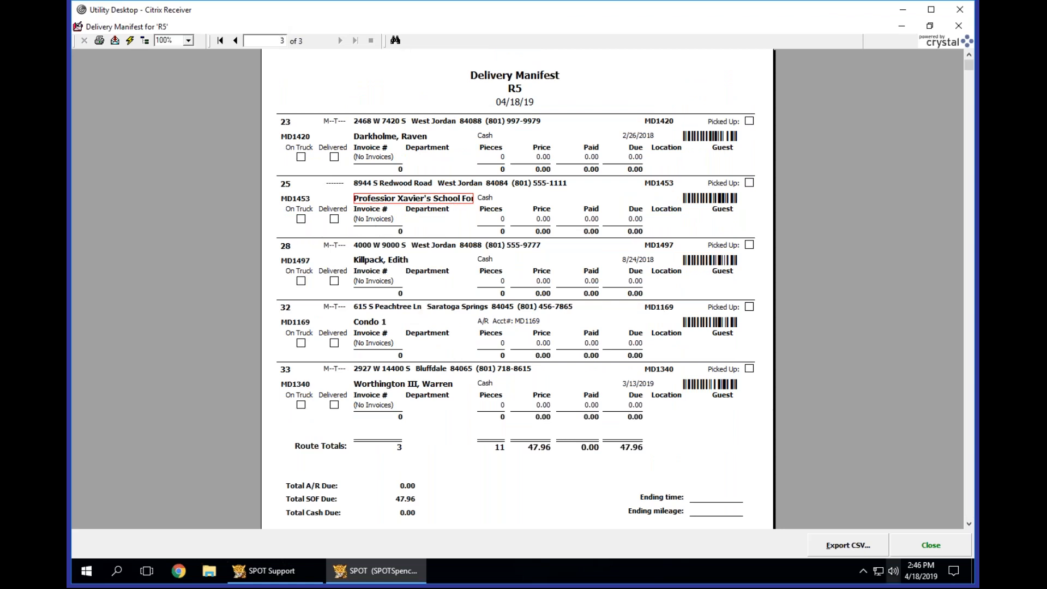
{"action": "left_click", "coordinate": [921, 547]}
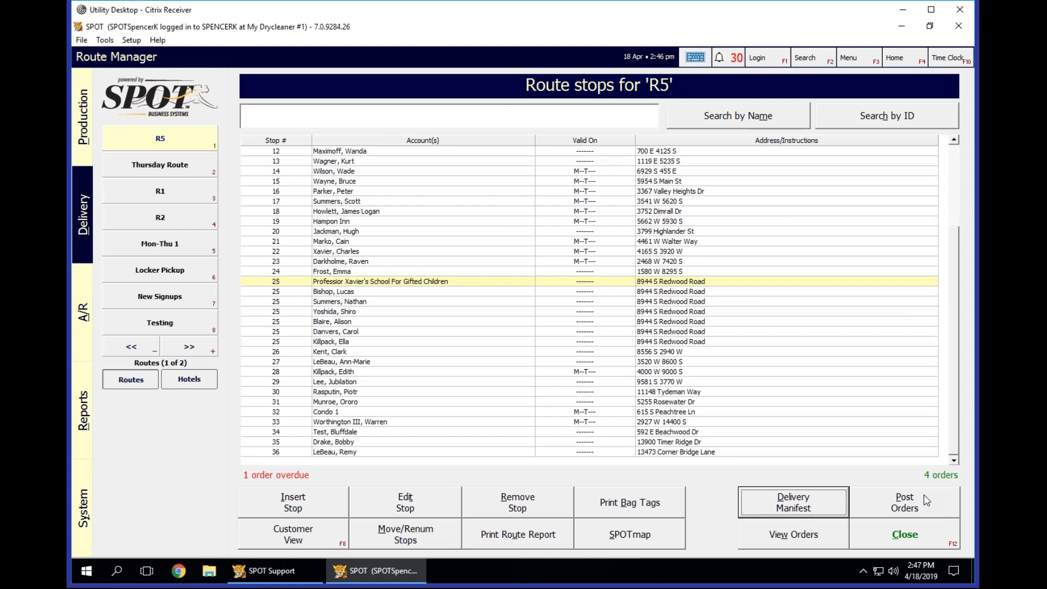
Examine the Laundry and DryCleaning orders ready for posting on R5, and leave the list without posting.
{"action": "left_click", "coordinate": [926, 504]}
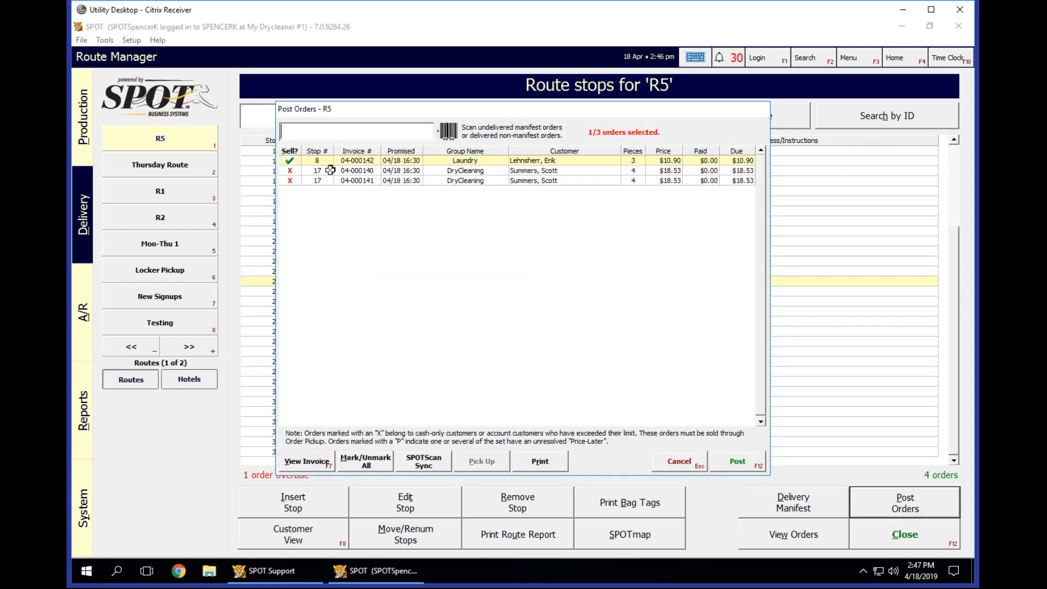
{"action": "left_click", "coordinate": [334, 173]}
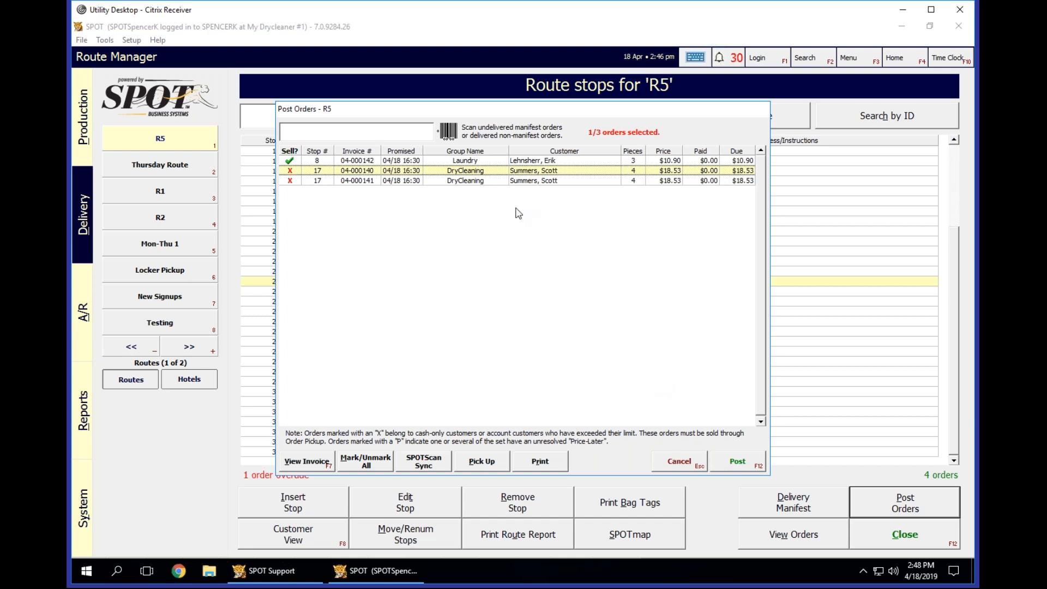
{"action": "left_click", "coordinate": [488, 161]}
{"action": "left_click", "coordinate": [488, 172]}
{"action": "left_click", "coordinate": [470, 162]}
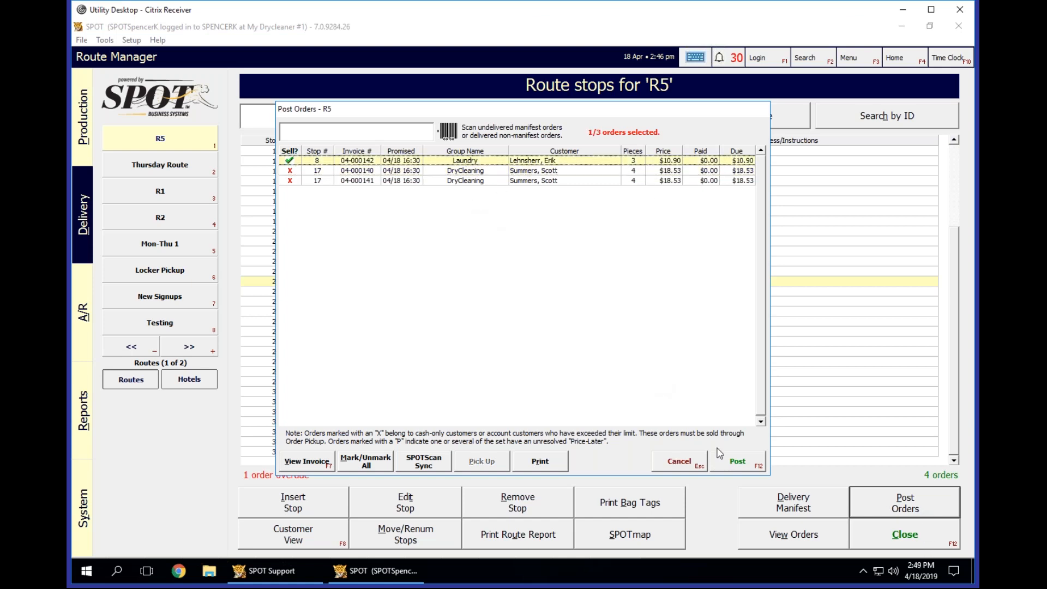
{"action": "left_click", "coordinate": [664, 460]}
Try unmarking stop 8's Laundry order for posting on R5, mark it again, and cancel the posting.
{"action": "left_click", "coordinate": [869, 500]}
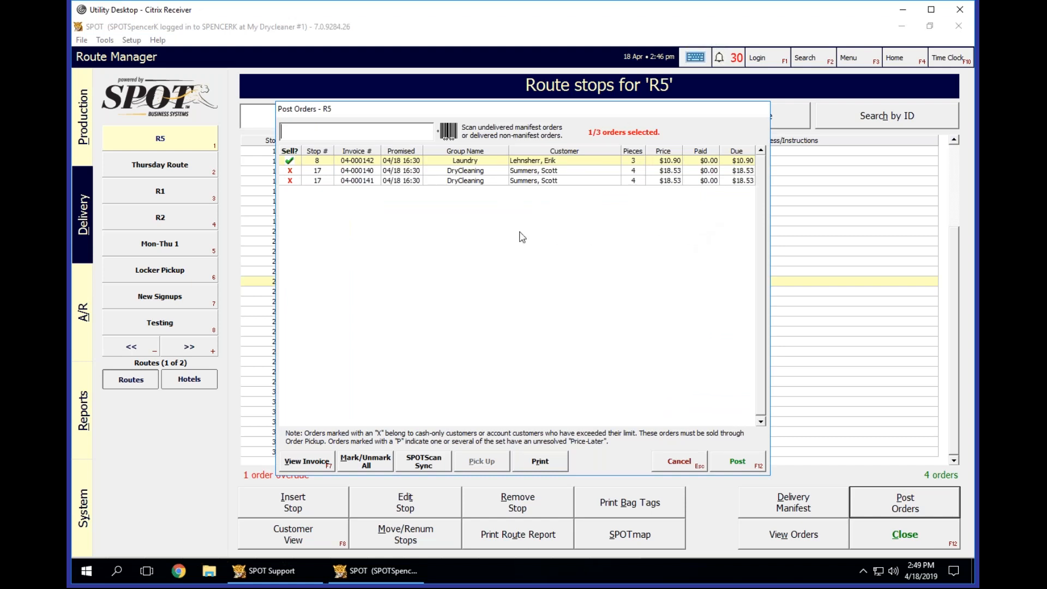
{"action": "left_click", "coordinate": [289, 160]}
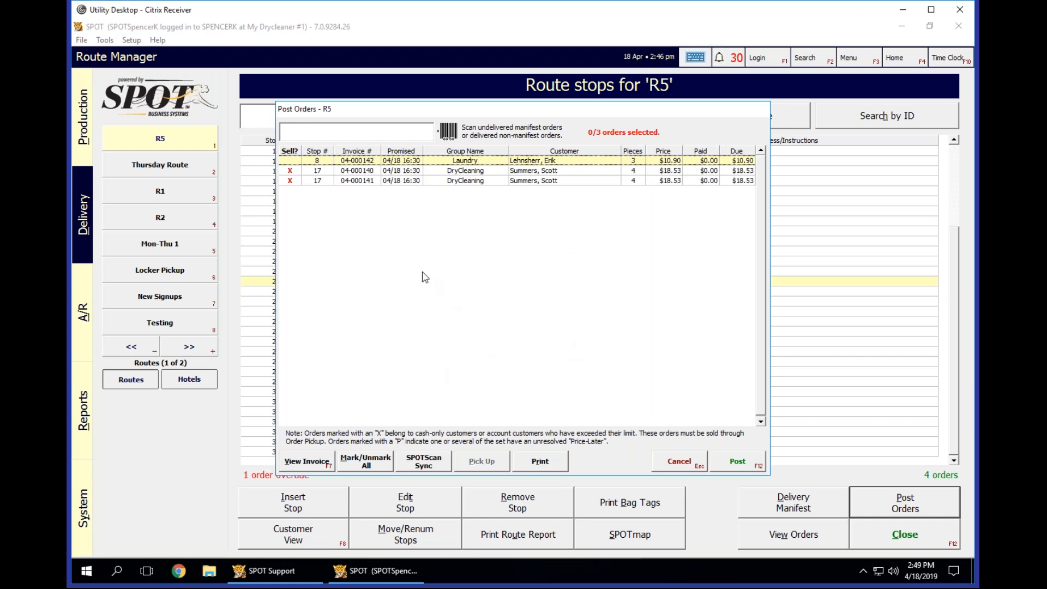
{"action": "left_click", "coordinate": [289, 159]}
{"action": "left_click", "coordinate": [682, 462]}
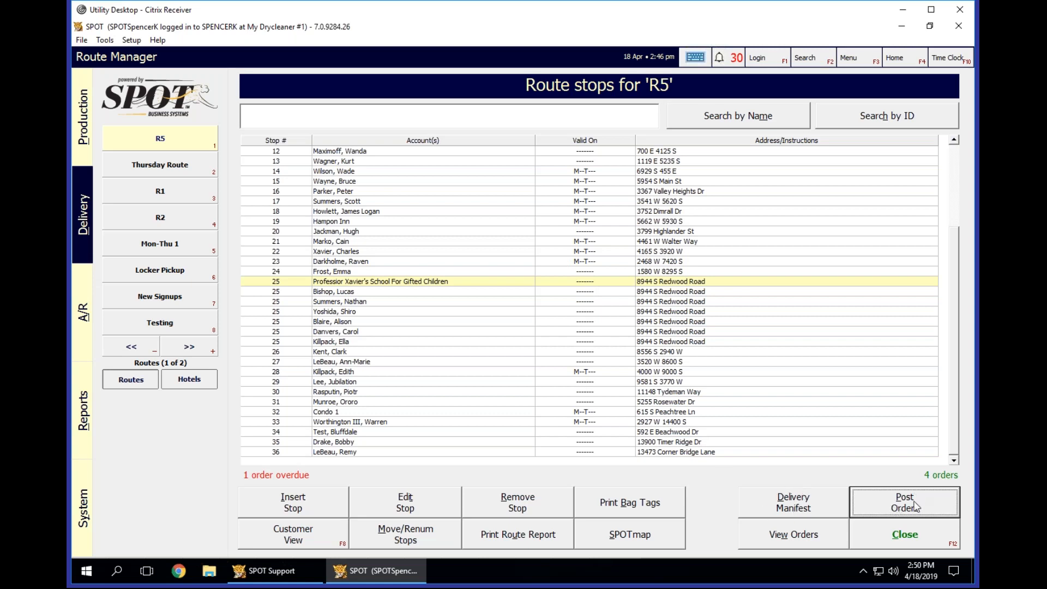
Run R5's delivery manifest with the Prepay Orders option.
{"action": "left_click", "coordinate": [765, 507]}
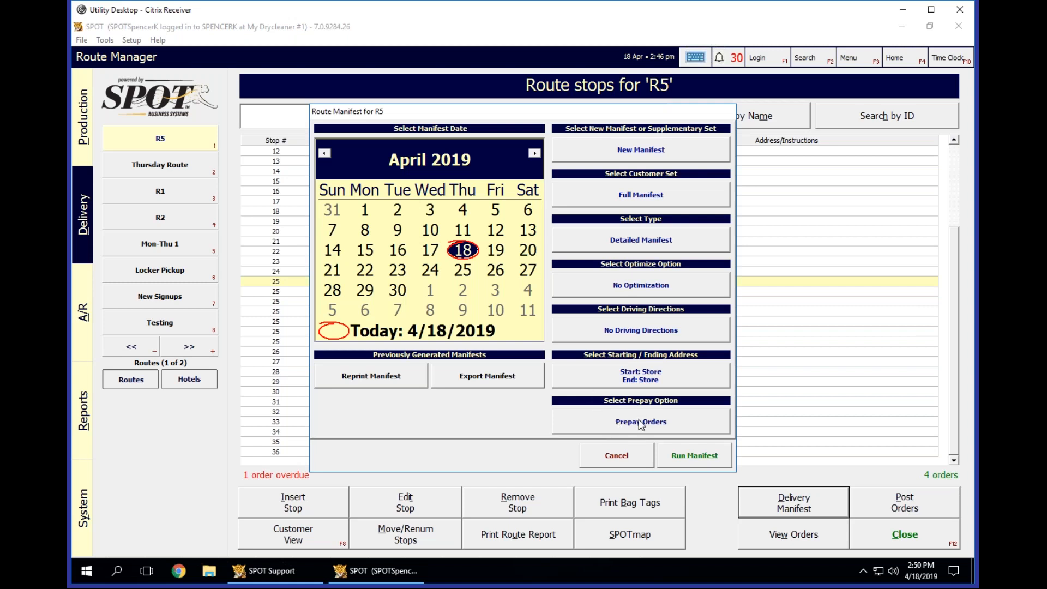
{"action": "left_click", "coordinate": [694, 455]}
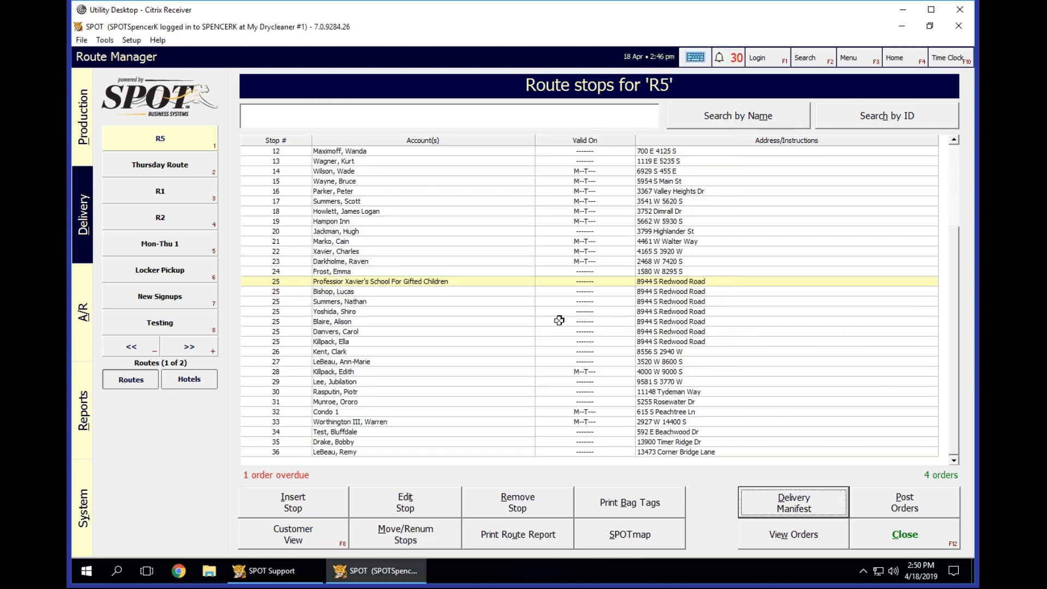
{"action": "left_click", "coordinate": [654, 266]}
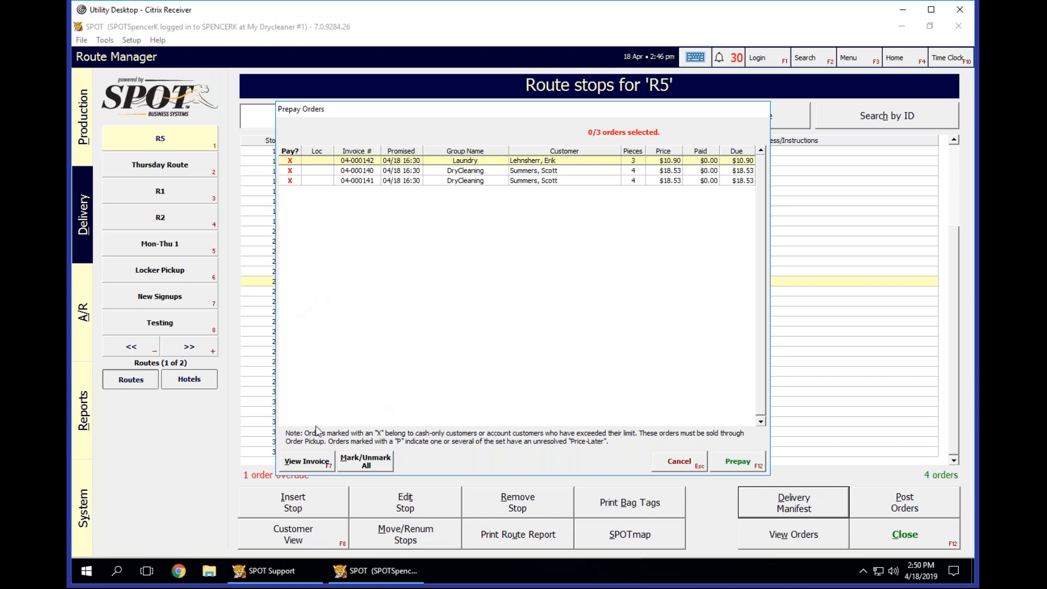
Display the A/R and credit card settings of the customer on the Laundry order in the prepay list.
{"action": "left_click", "coordinate": [309, 457]}
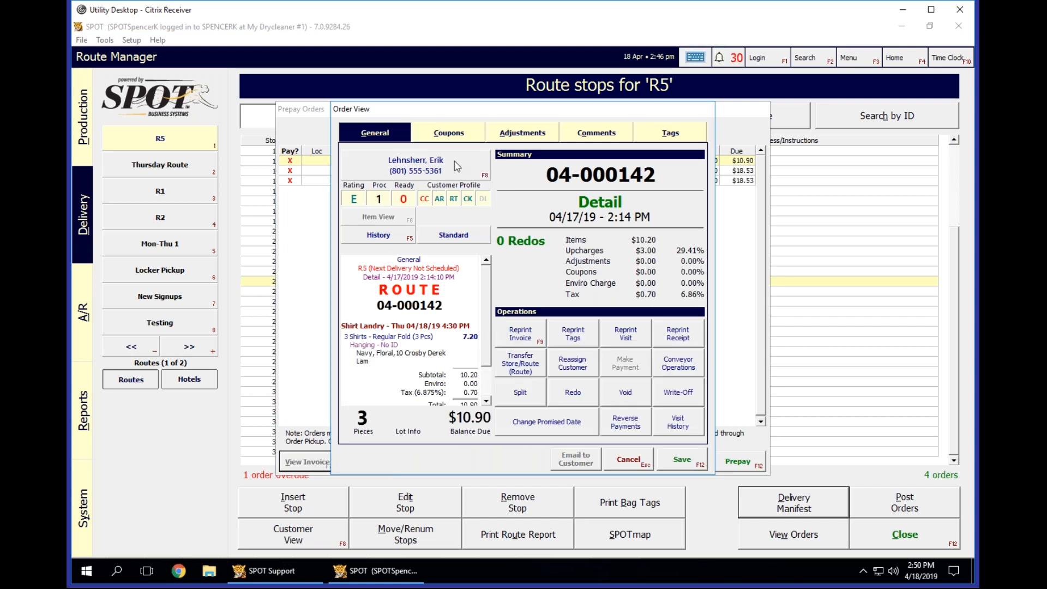
{"action": "left_click", "coordinate": [456, 166]}
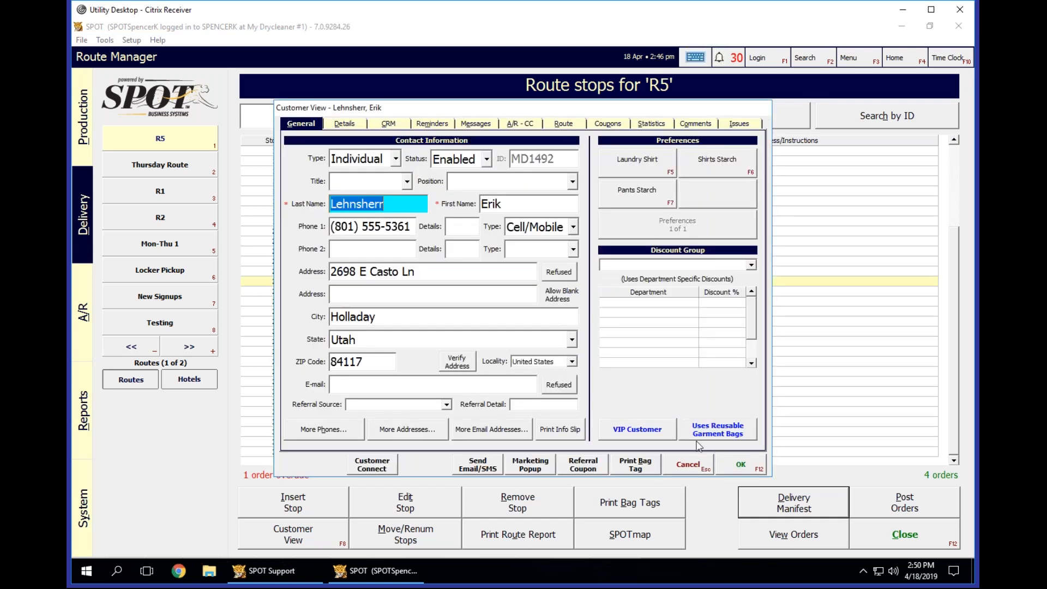
{"action": "left_click", "coordinate": [691, 464]}
{"action": "left_click", "coordinate": [415, 165]}
{"action": "left_click", "coordinate": [521, 124]}
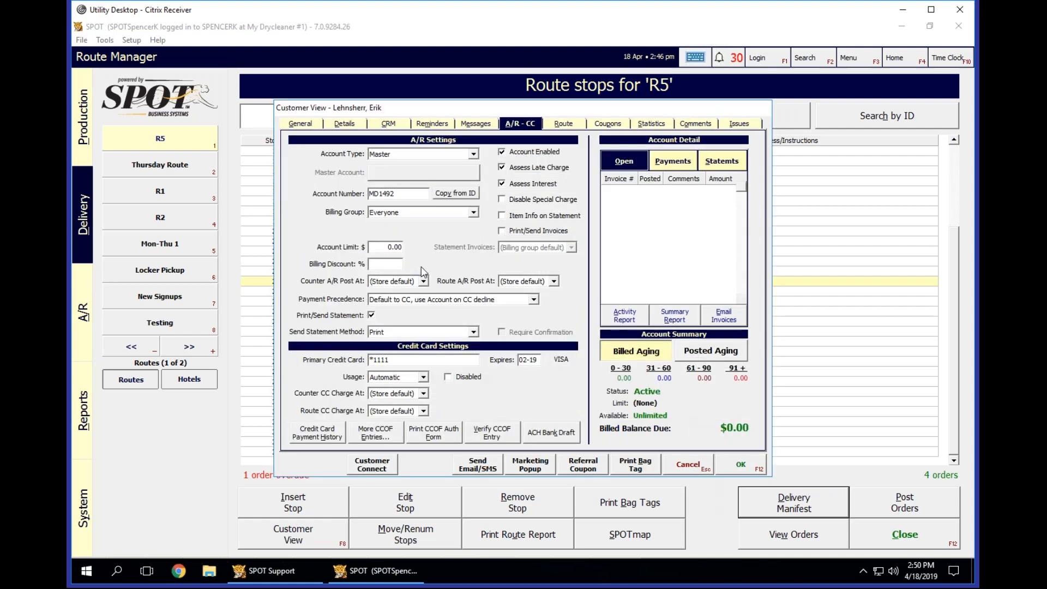
Set the customer's payment precedence to "Default to Account, use CC to pay total balance", save it, and close the order view.
{"action": "left_click", "coordinate": [446, 303]}
{"action": "left_click", "coordinate": [429, 318]}
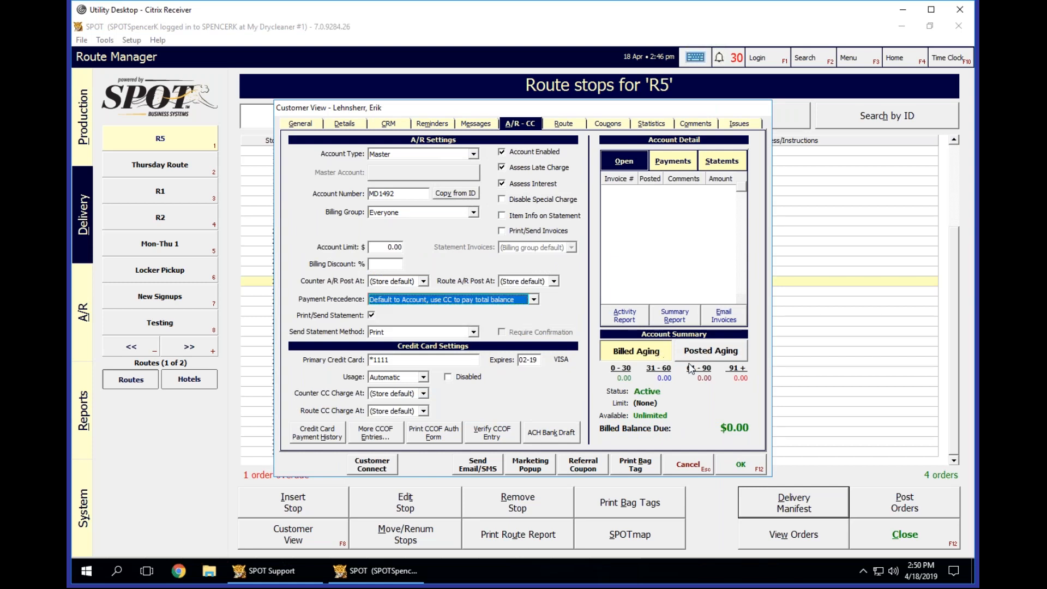
{"action": "left_click", "coordinate": [743, 467]}
{"action": "left_click", "coordinate": [639, 257]}
{"action": "left_click", "coordinate": [638, 257]}
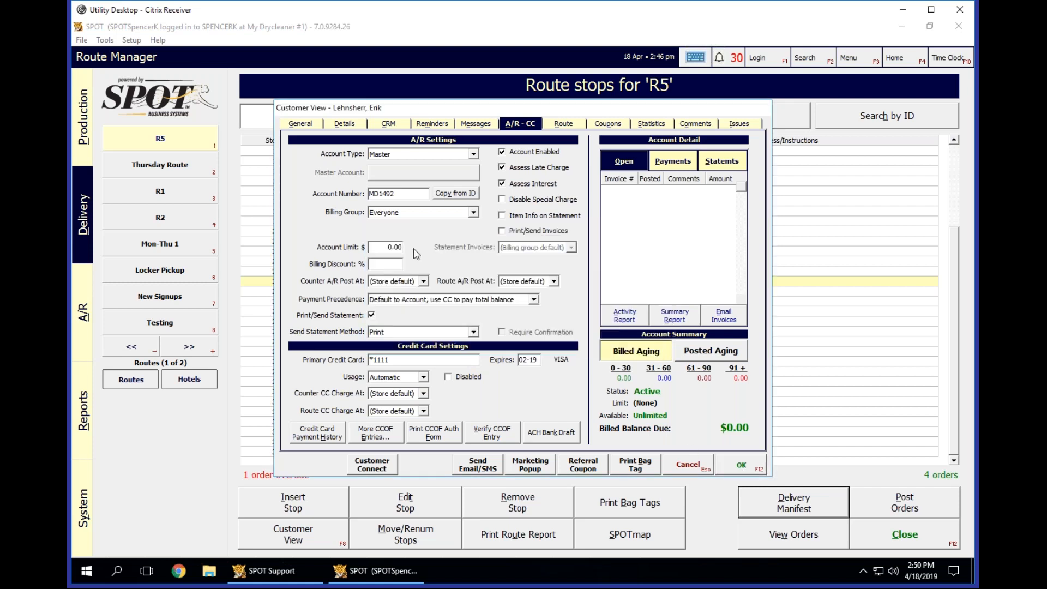
{"action": "left_click", "coordinate": [638, 256]}
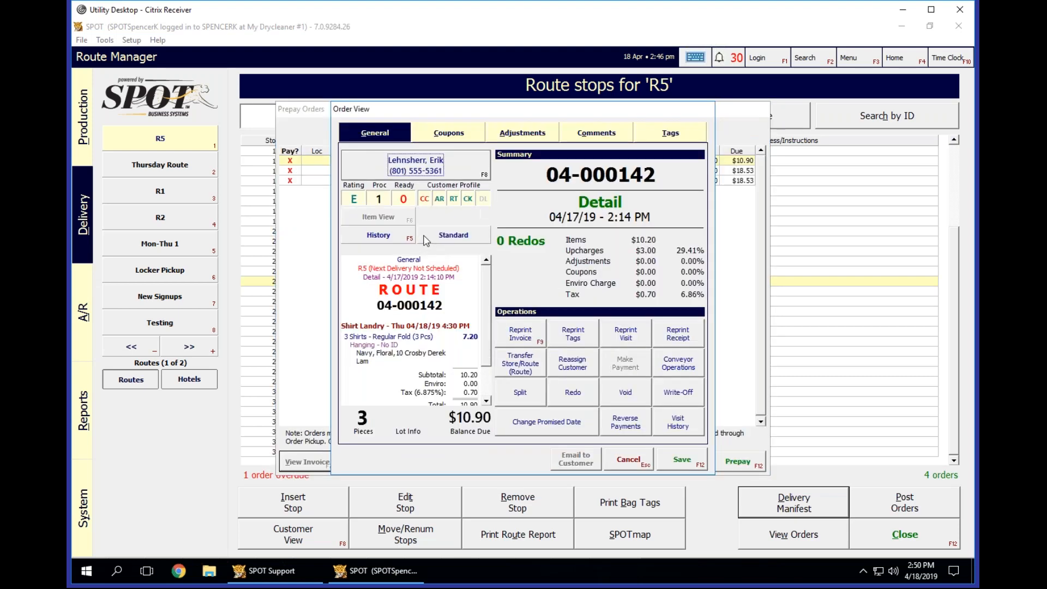
{"action": "left_click", "coordinate": [637, 459]}
Make the first DryCleaning order's customer a Master account with payment precedence "Default to Account, use CC to pay total balance" and close the order view.
{"action": "left_click", "coordinate": [393, 170]}
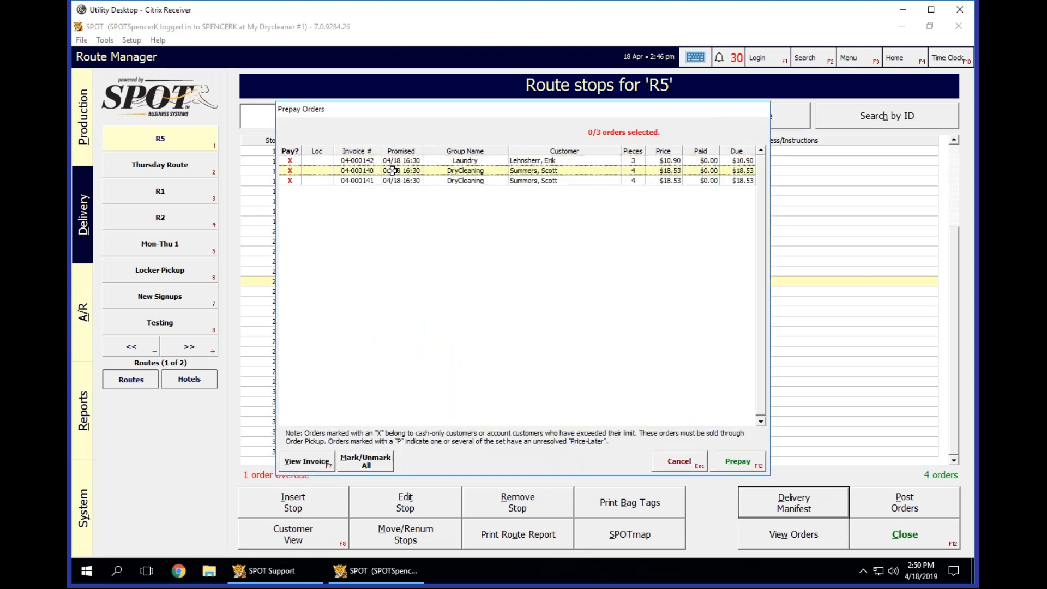
{"action": "left_click", "coordinate": [321, 464]}
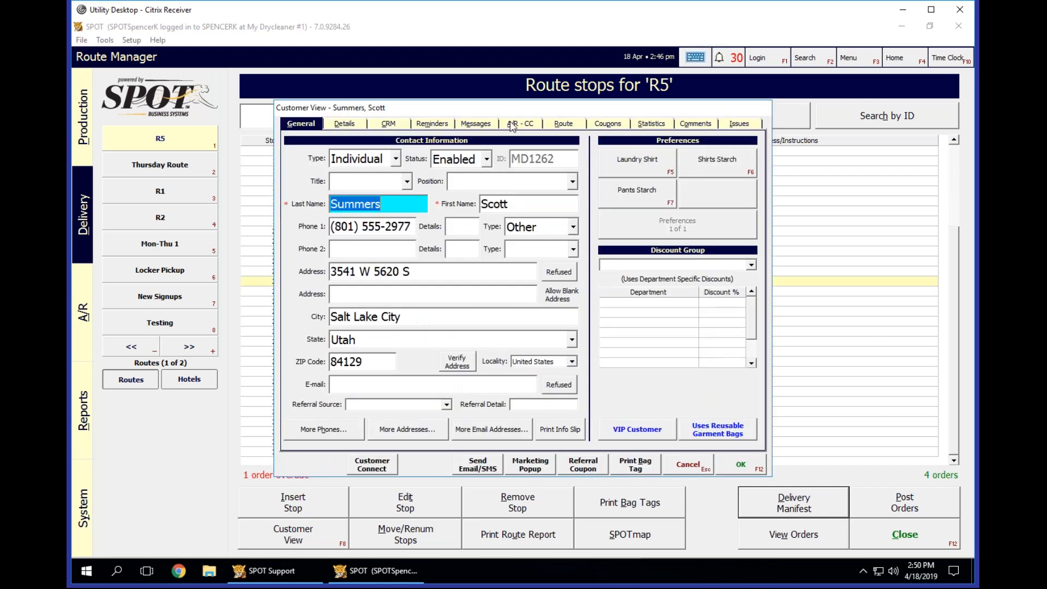
{"action": "left_click", "coordinate": [520, 124]}
{"action": "left_click", "coordinate": [417, 154]}
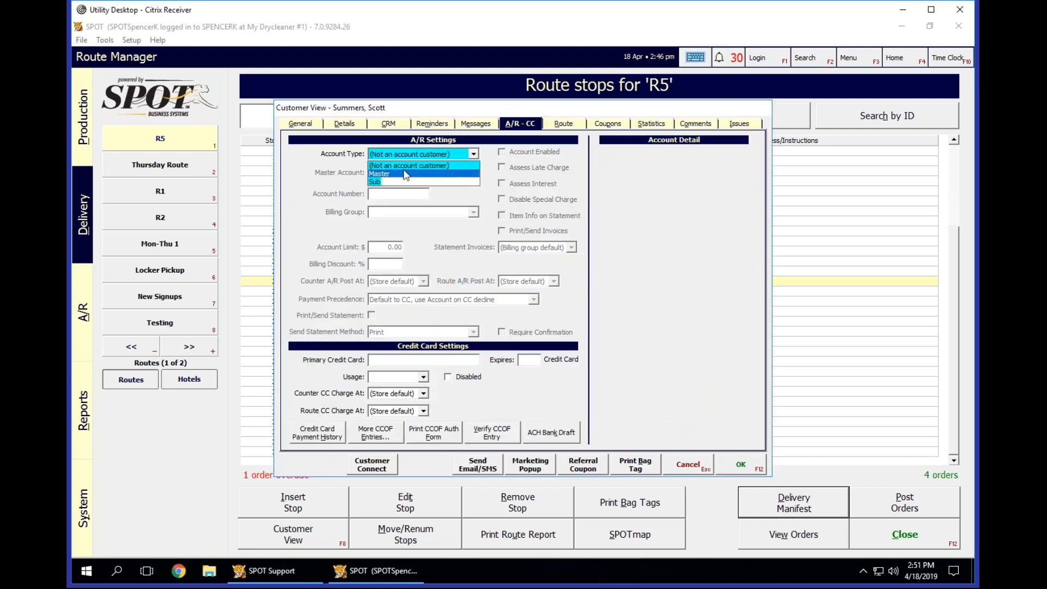
{"action": "left_click", "coordinate": [382, 173]}
{"action": "left_click", "coordinate": [439, 300]}
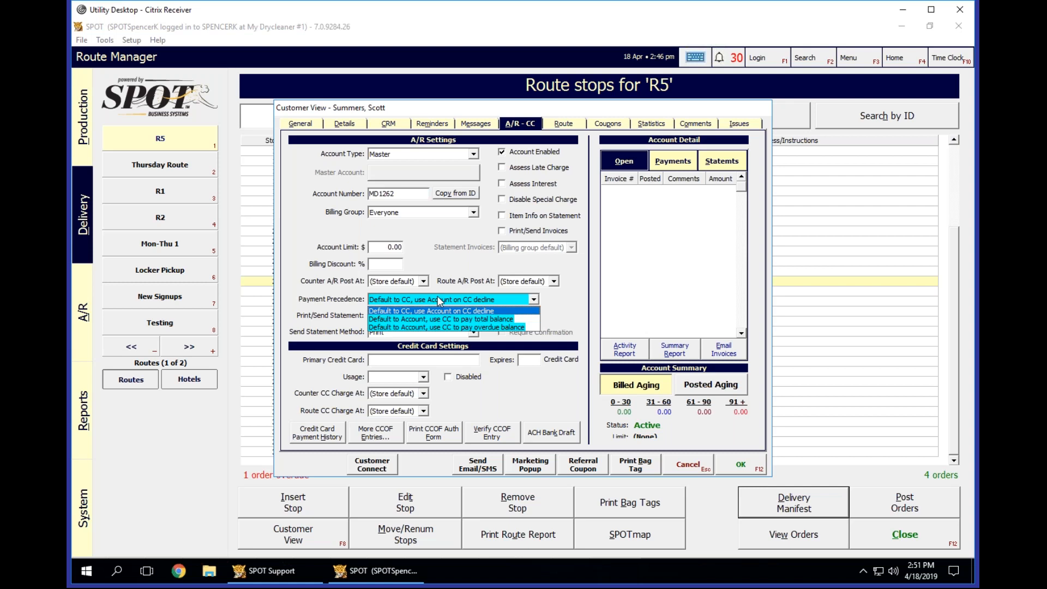
{"action": "left_click", "coordinate": [421, 318]}
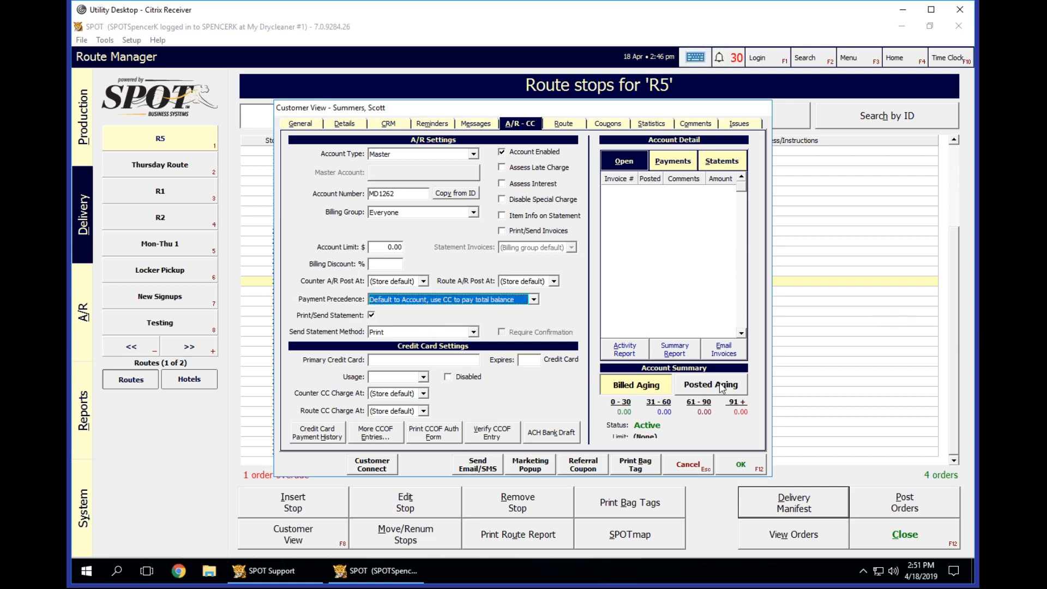
{"action": "left_click", "coordinate": [754, 465]}
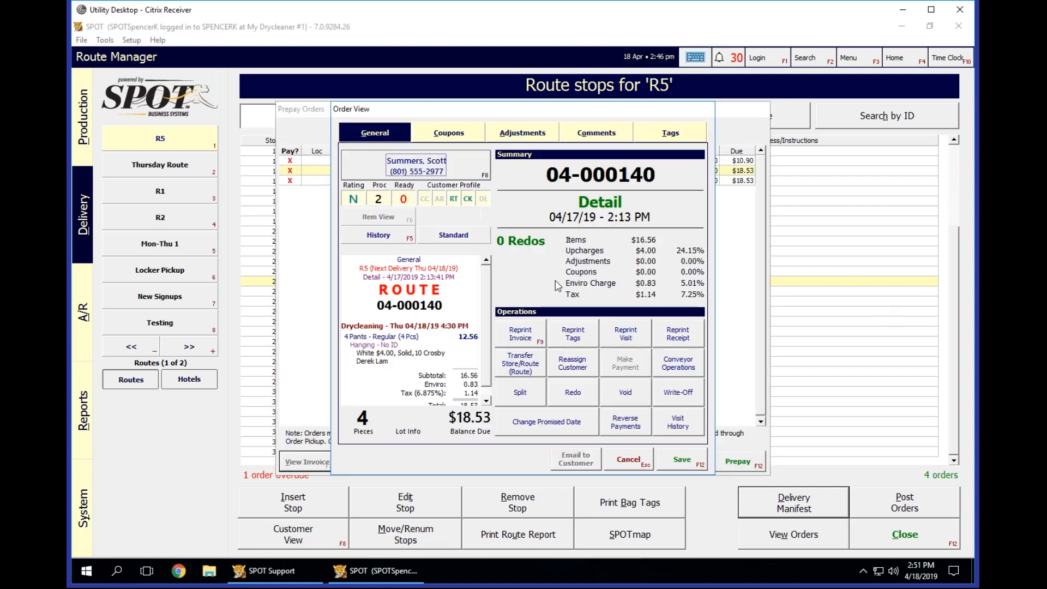
{"action": "left_click", "coordinate": [627, 460]}
Cancel the prepay list, close the manifest, and run R5's delivery manifest again with the Prepay Orders option.
{"action": "key", "text": "Escape"}
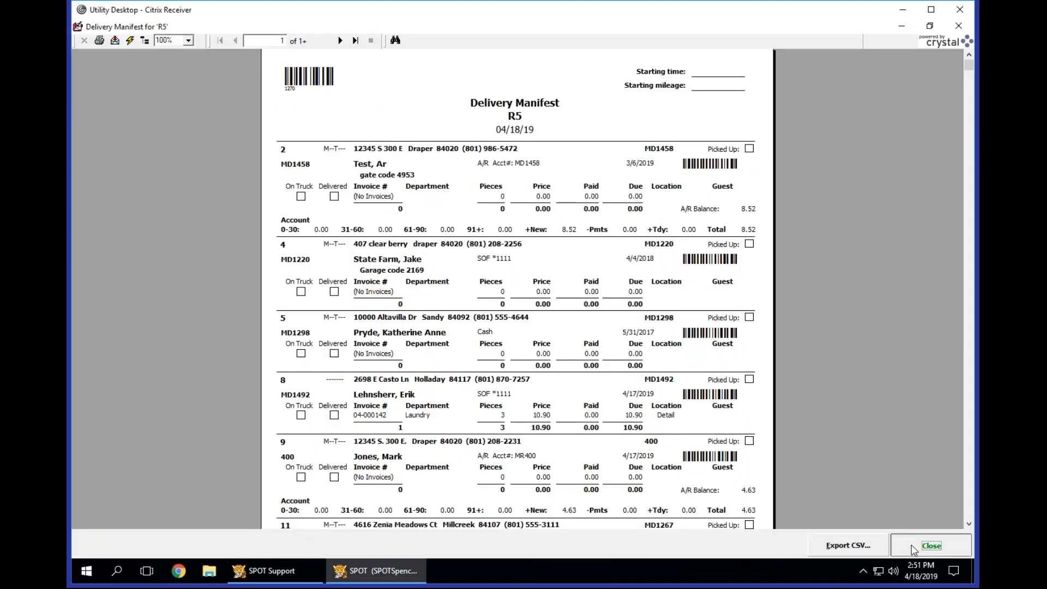
{"action": "left_click", "coordinate": [927, 542]}
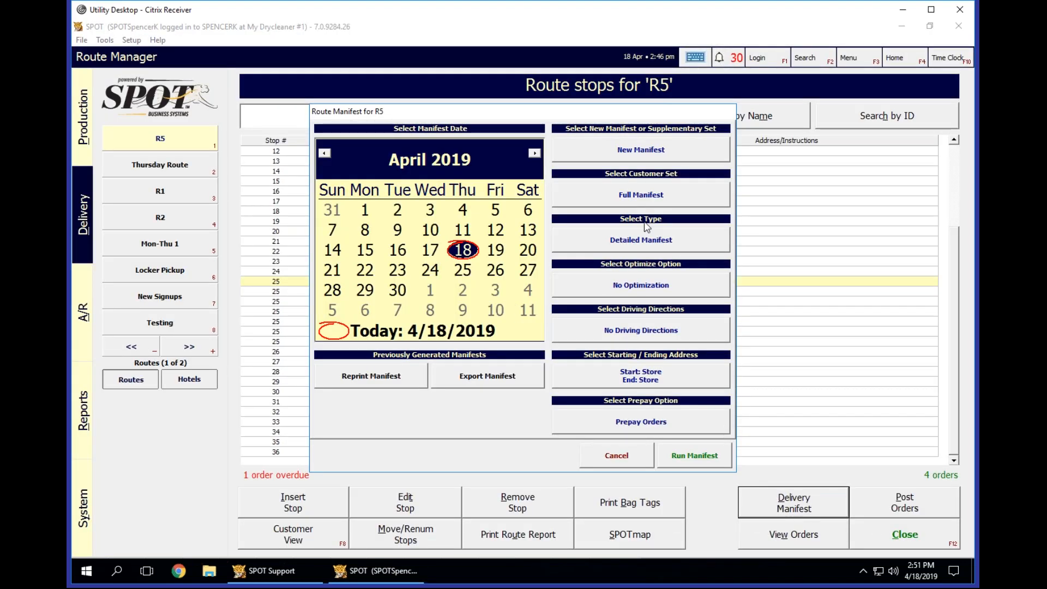
{"action": "left_click", "coordinate": [692, 456]}
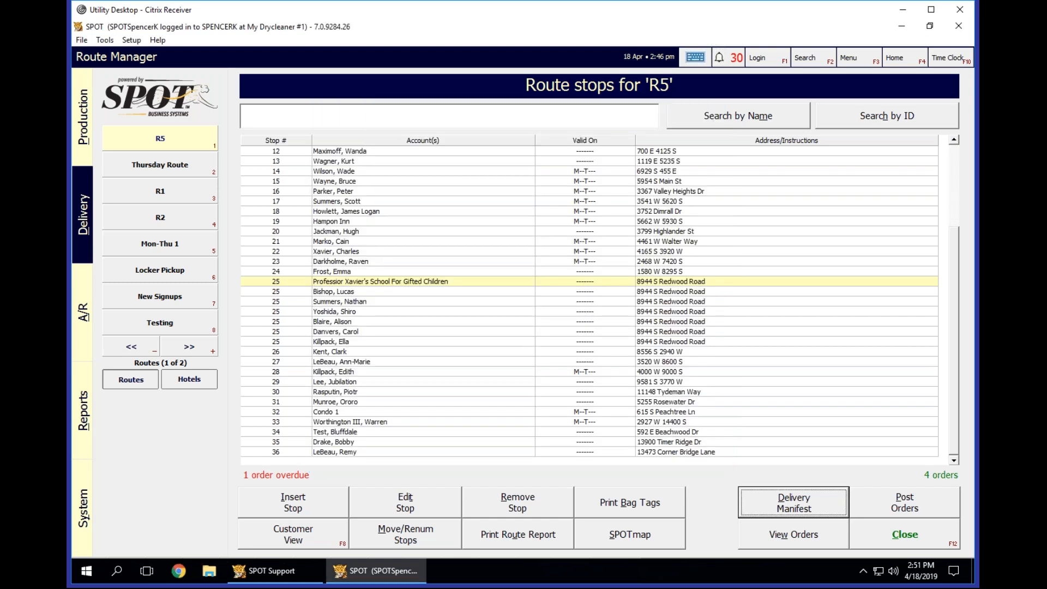
{"action": "key", "text": "F12"}
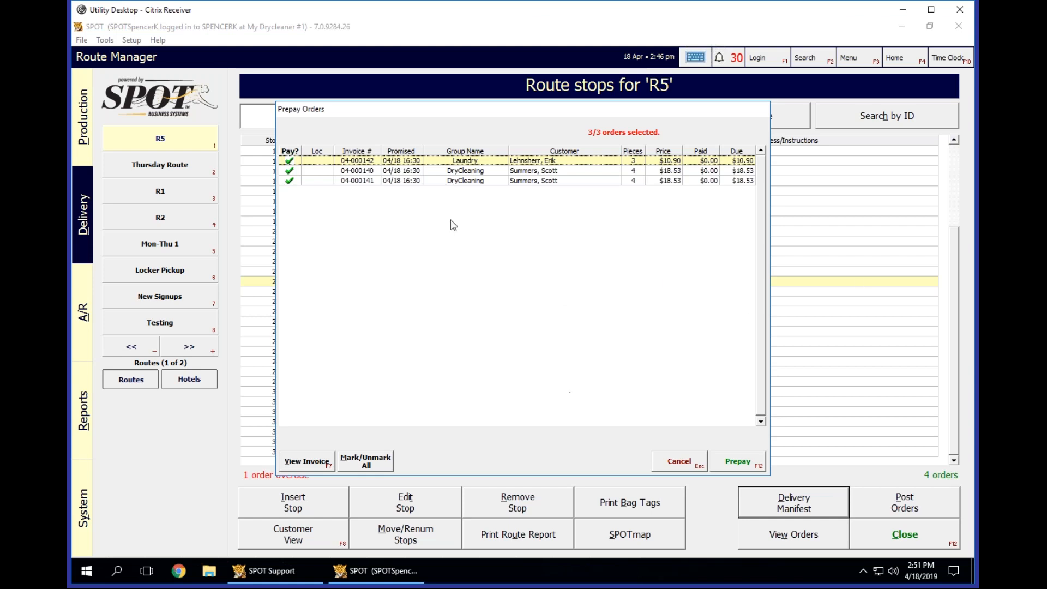
Prepay all three orders selected in R5's prepay list and acknowledge the posting.
{"action": "left_click", "coordinate": [748, 470]}
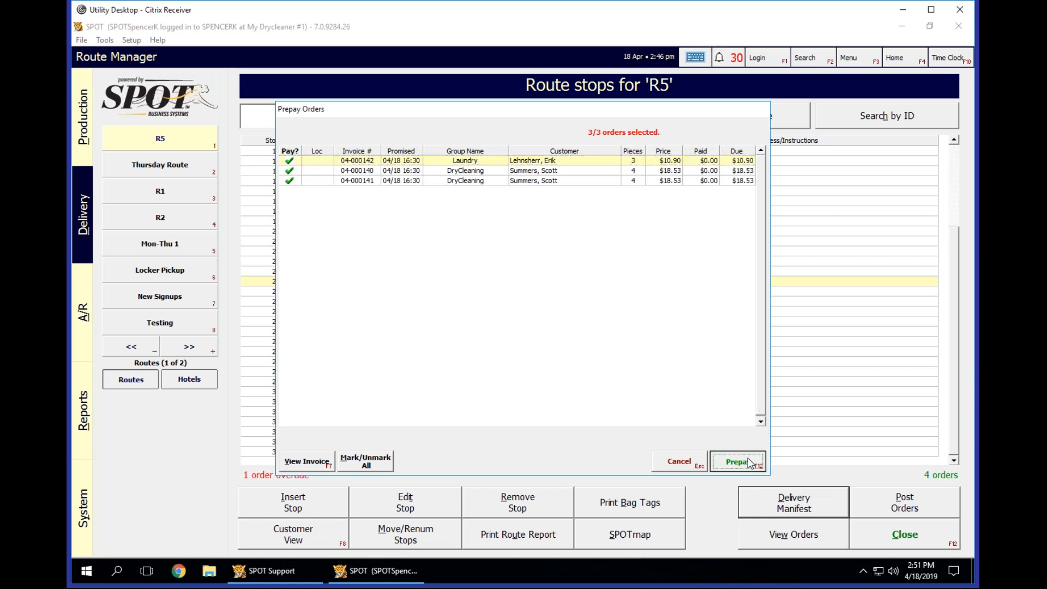
{"action": "left_click", "coordinate": [634, 256]}
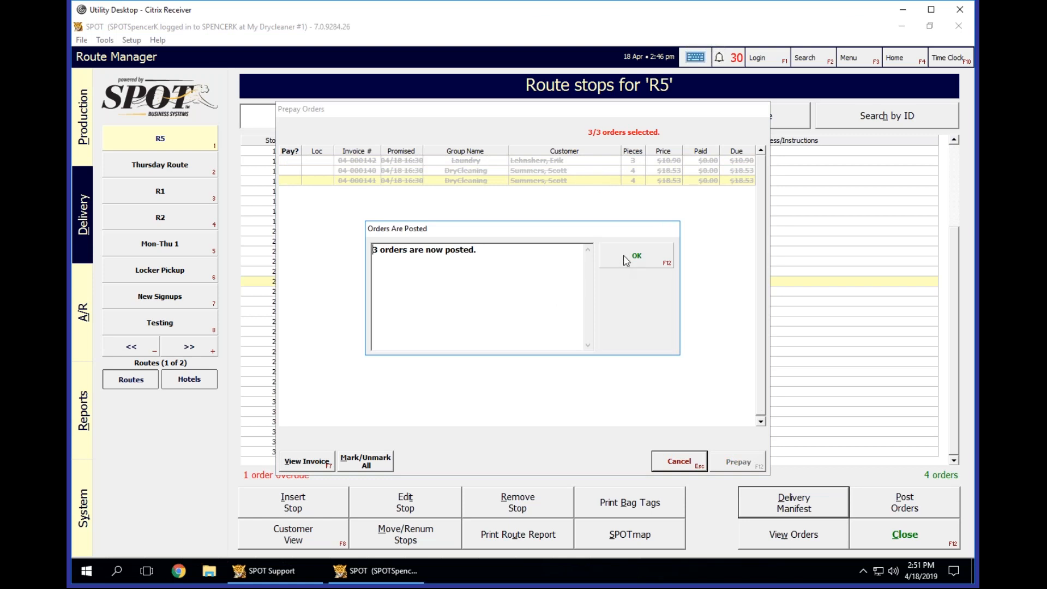
{"action": "left_click", "coordinate": [624, 259]}
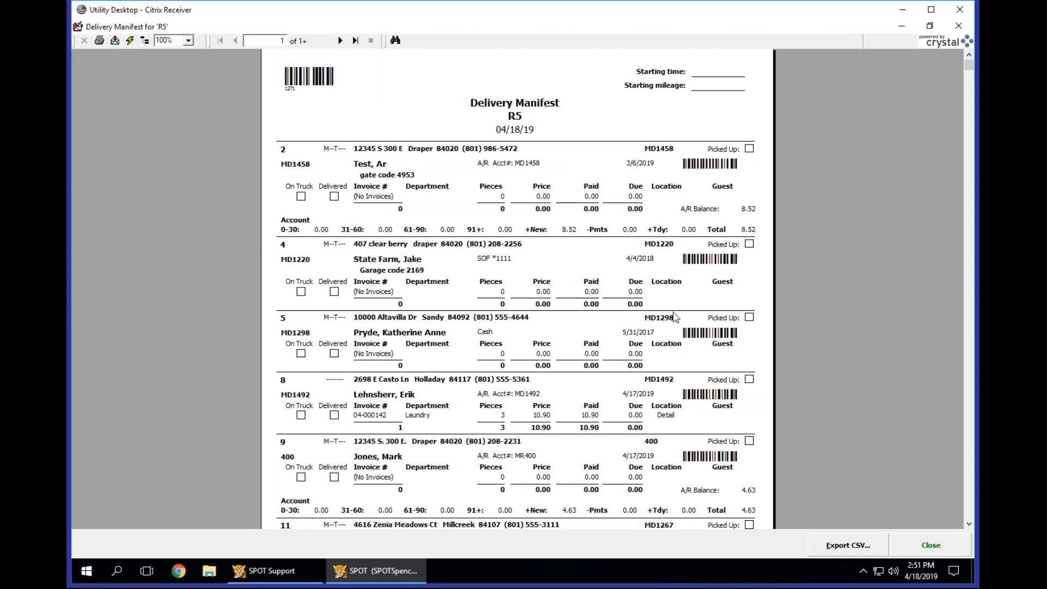
Review the route totals on the last page of R5's delivery manifest, close it, and return to the home page.
{"action": "left_click", "coordinate": [355, 40]}
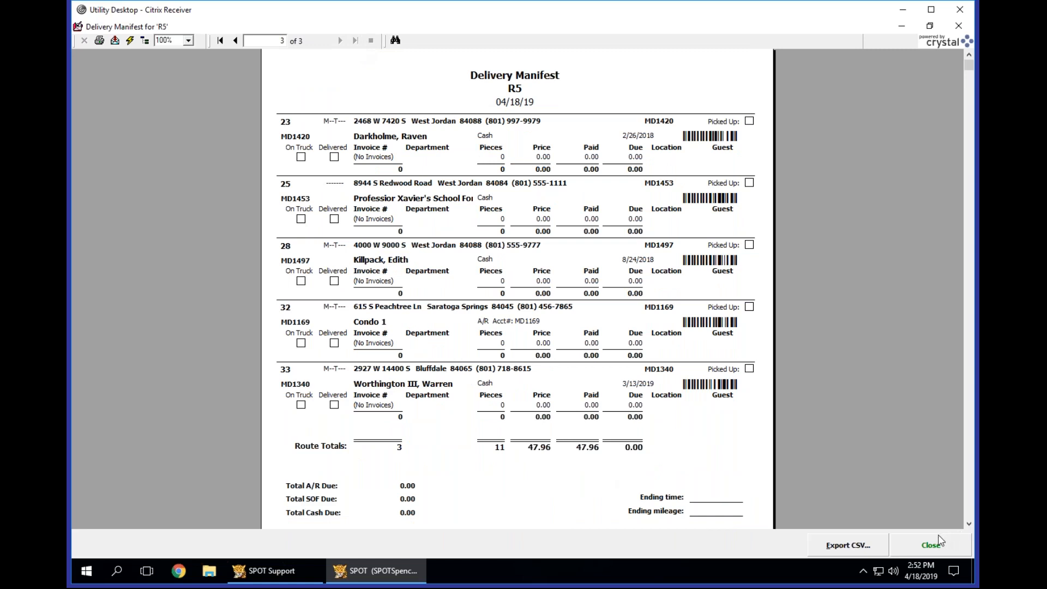
{"action": "left_click", "coordinate": [932, 544]}
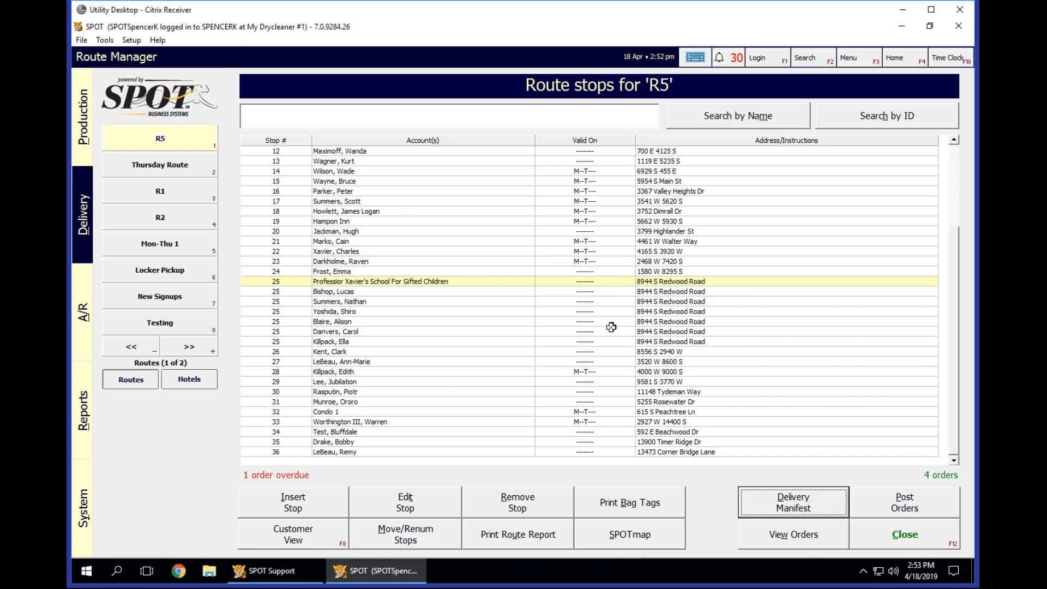
{"action": "left_click", "coordinate": [897, 542]}
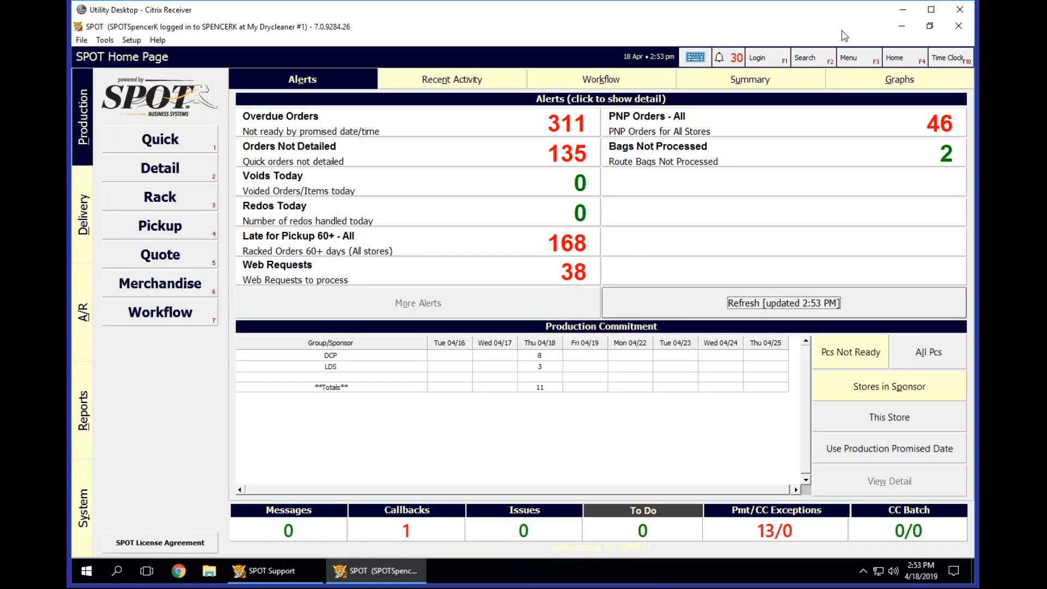
{"action": "left_click", "coordinate": [900, 57]}
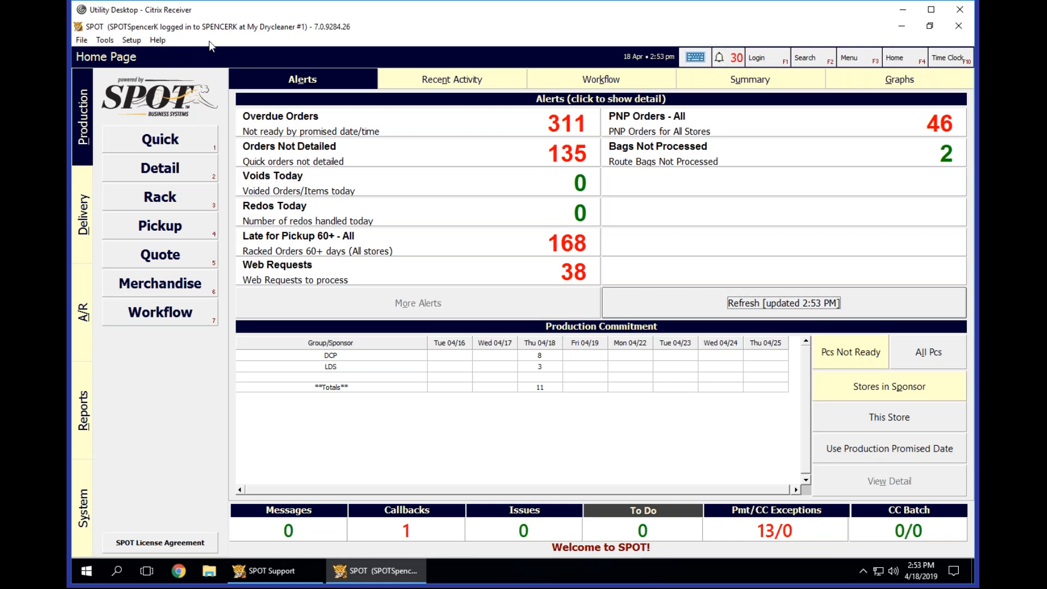
Open Program Configuration and authorize access with the PIN.
{"action": "left_click", "coordinate": [132, 40]}
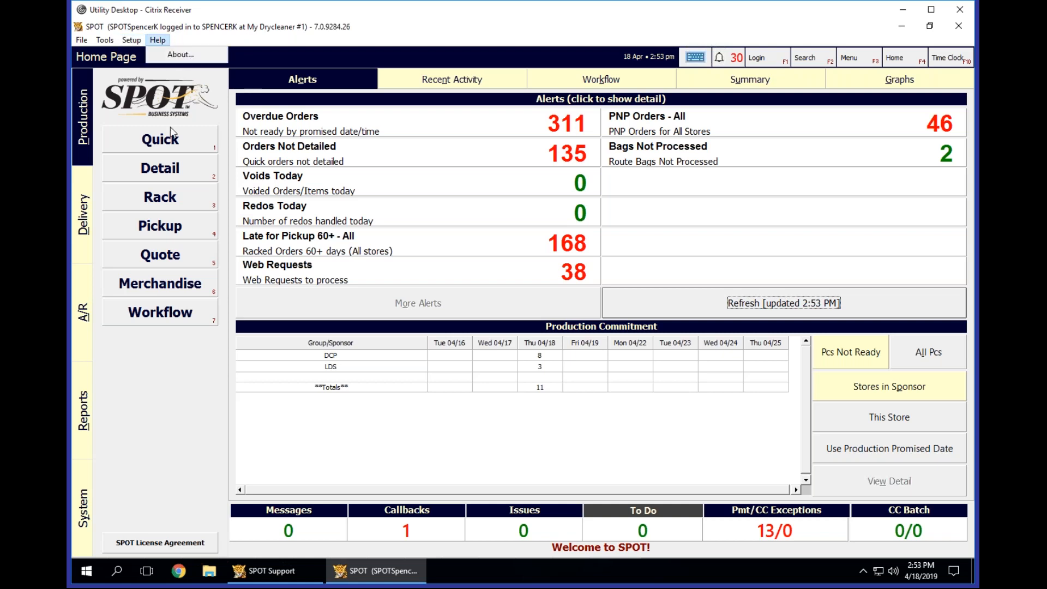
{"action": "left_click", "coordinate": [151, 151]}
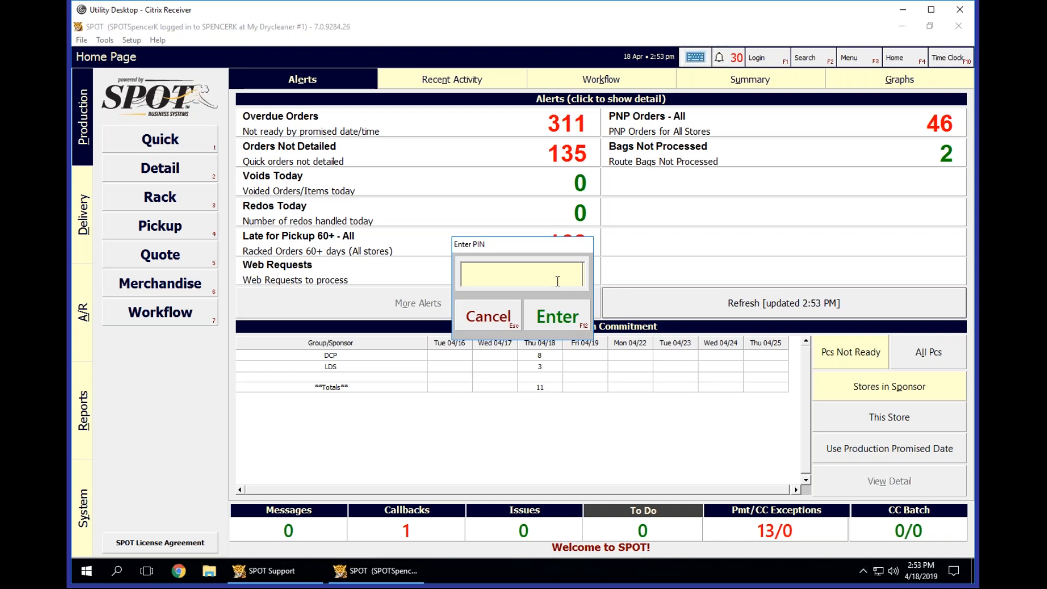
{"action": "type", "text": "**********"}
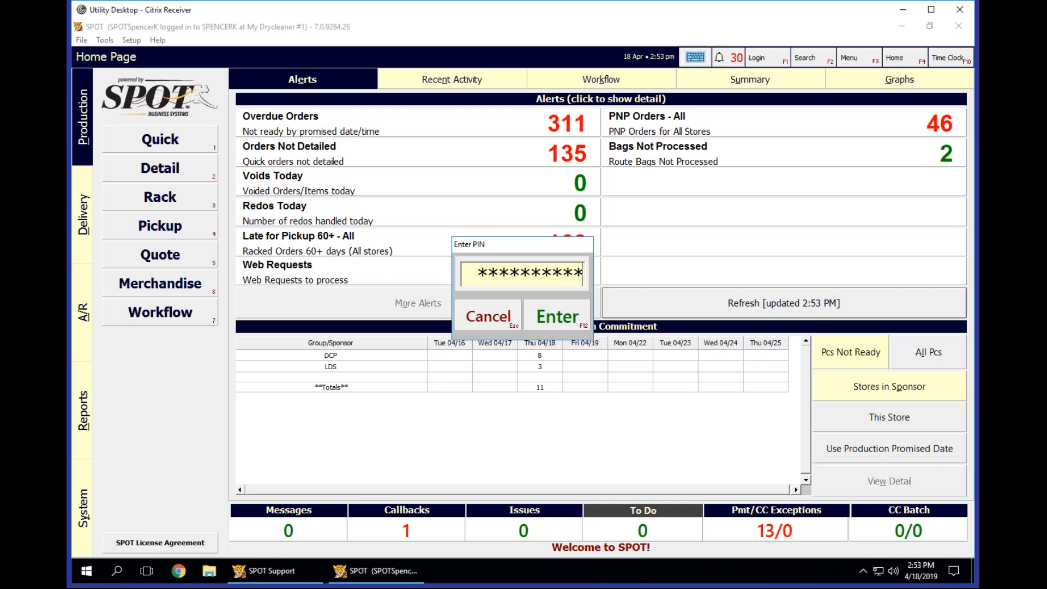
{"action": "key", "text": "Return"}
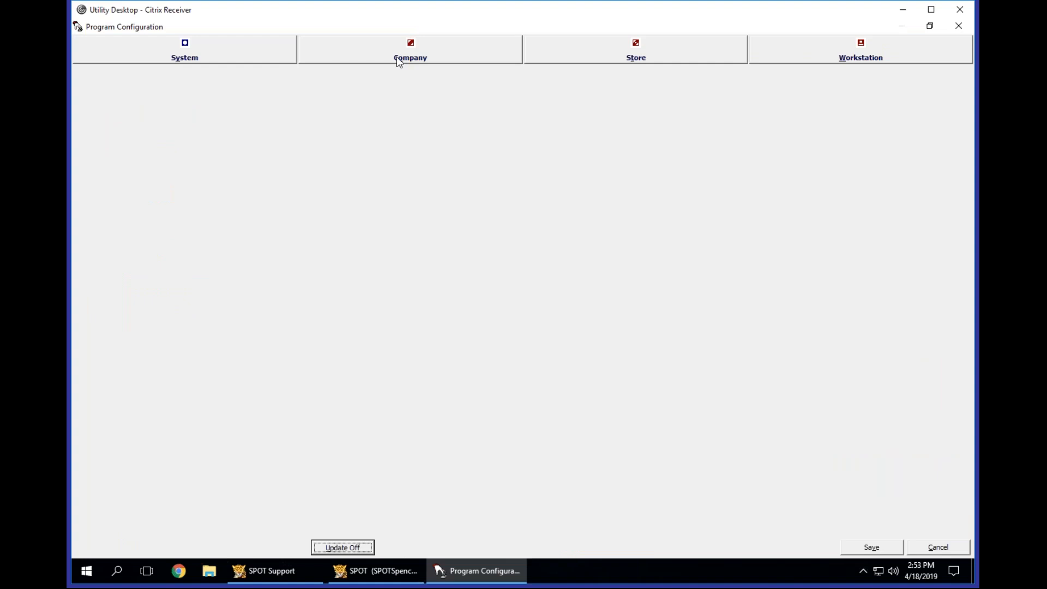
Display the company-level SPOTMap Settings and look through the choices for Mapping Component.
{"action": "left_click", "coordinate": [424, 49]}
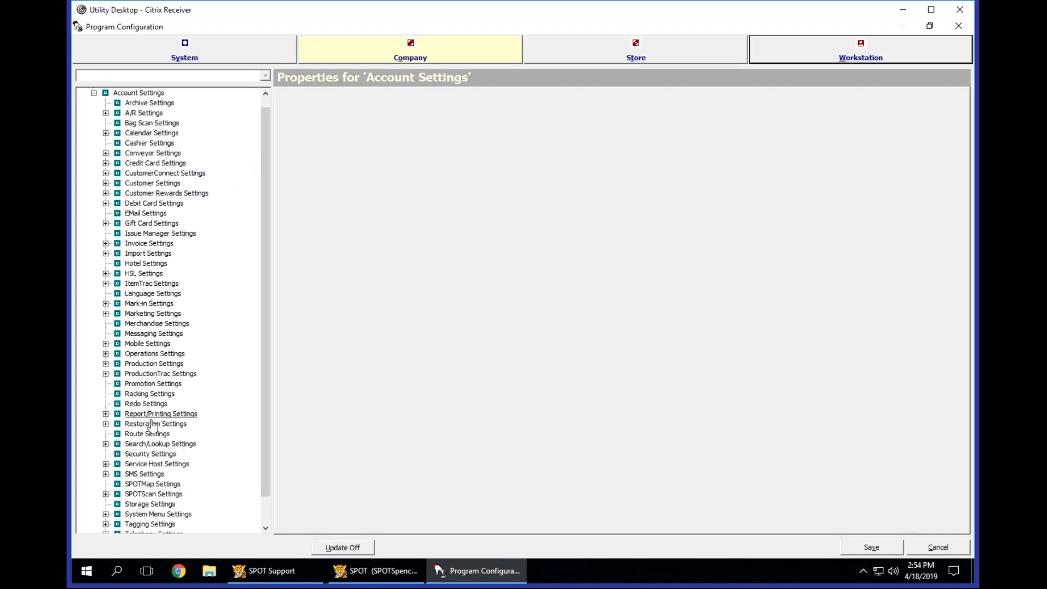
{"action": "left_click", "coordinate": [636, 49]}
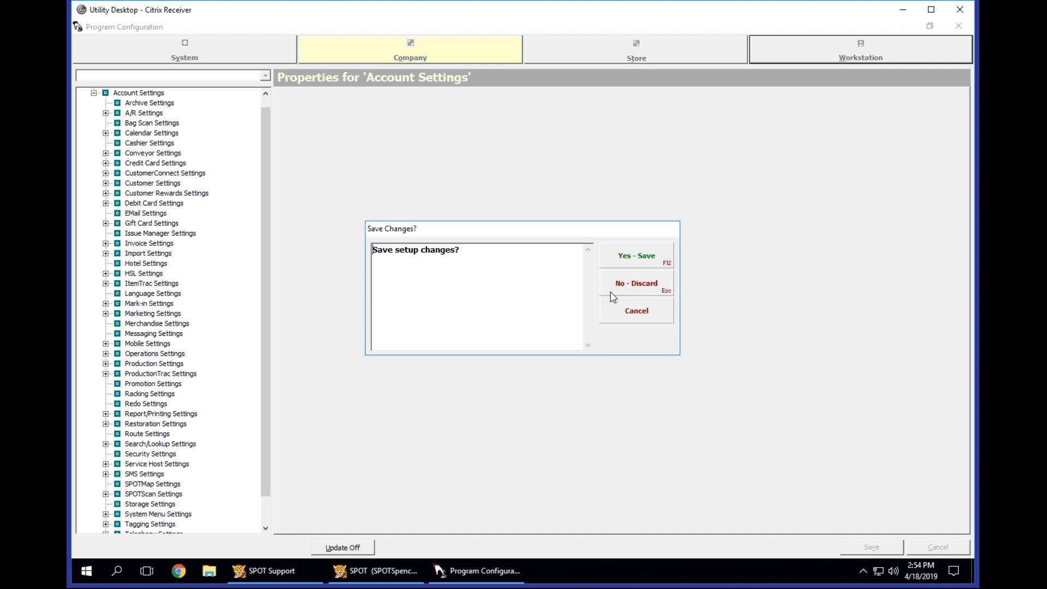
{"action": "left_click", "coordinate": [652, 319]}
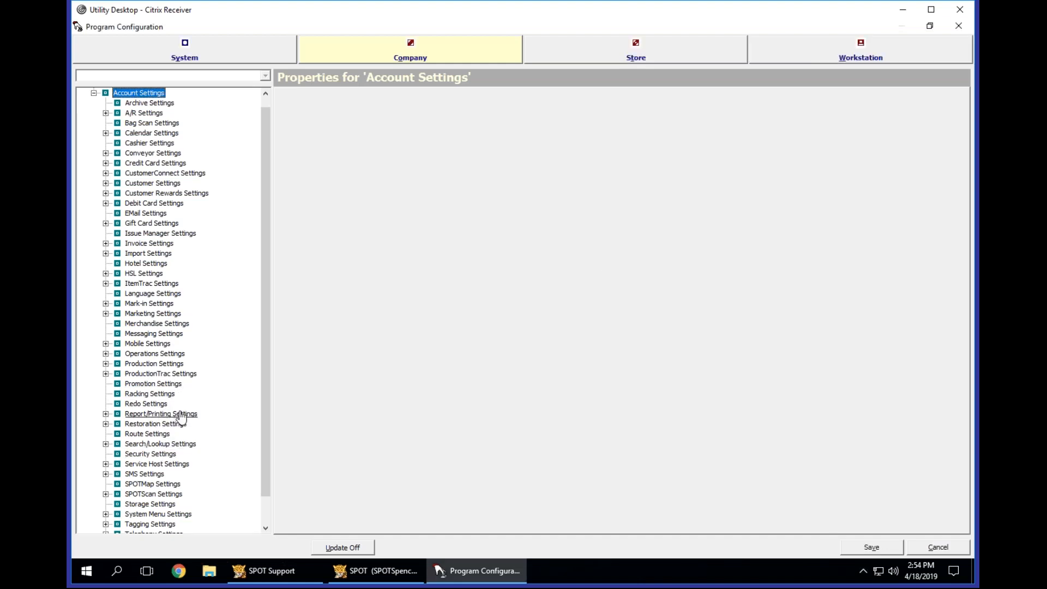
{"action": "left_click", "coordinate": [153, 484]}
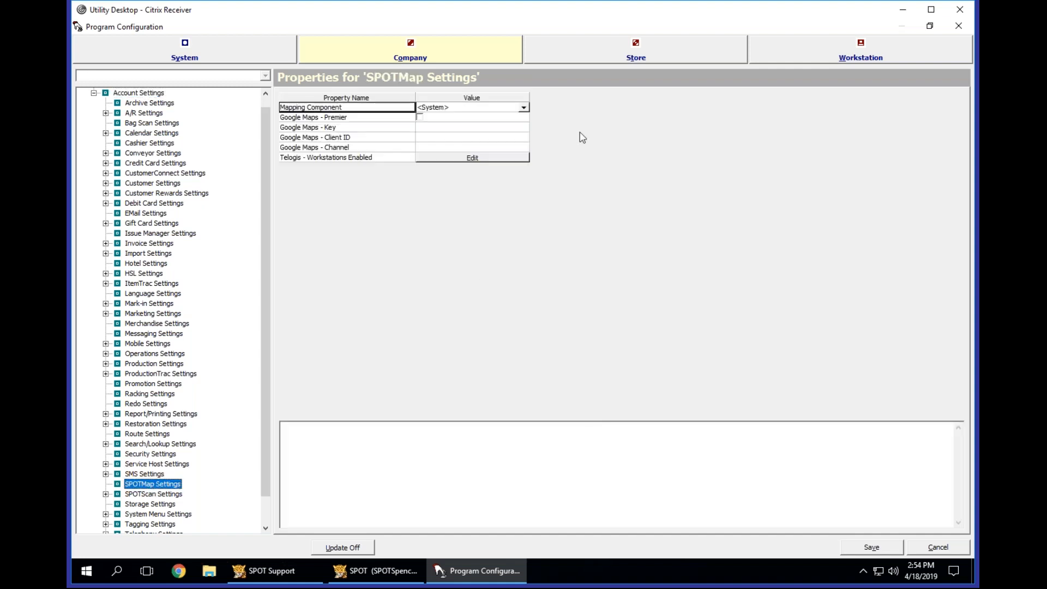
{"action": "left_click", "coordinate": [524, 107]}
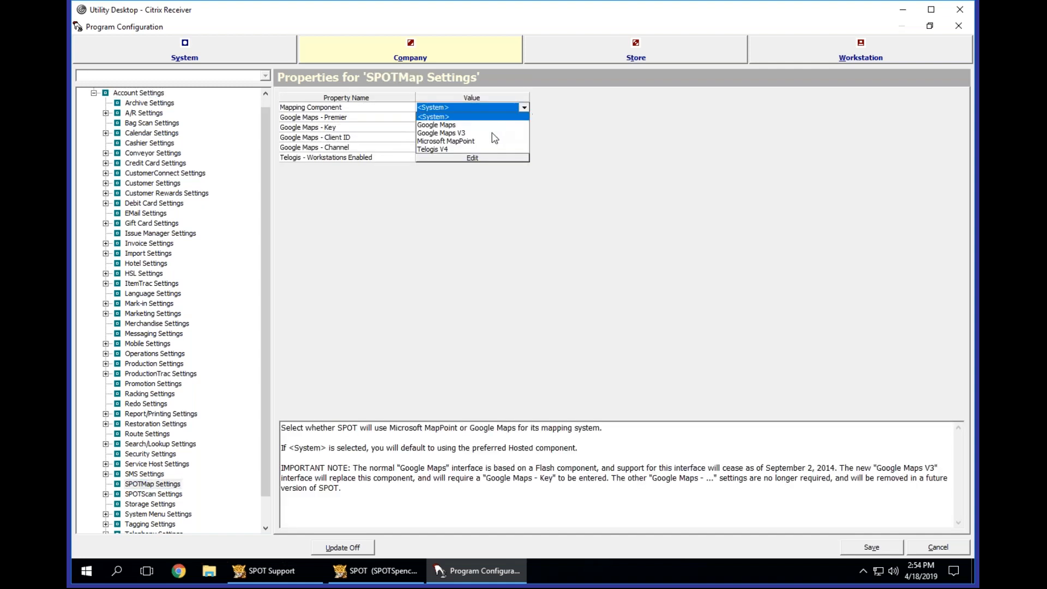
{"action": "left_click", "coordinate": [524, 107]}
Review the workstations enabled for Telogis mapping and accept the selection.
{"action": "left_click", "coordinate": [376, 157]}
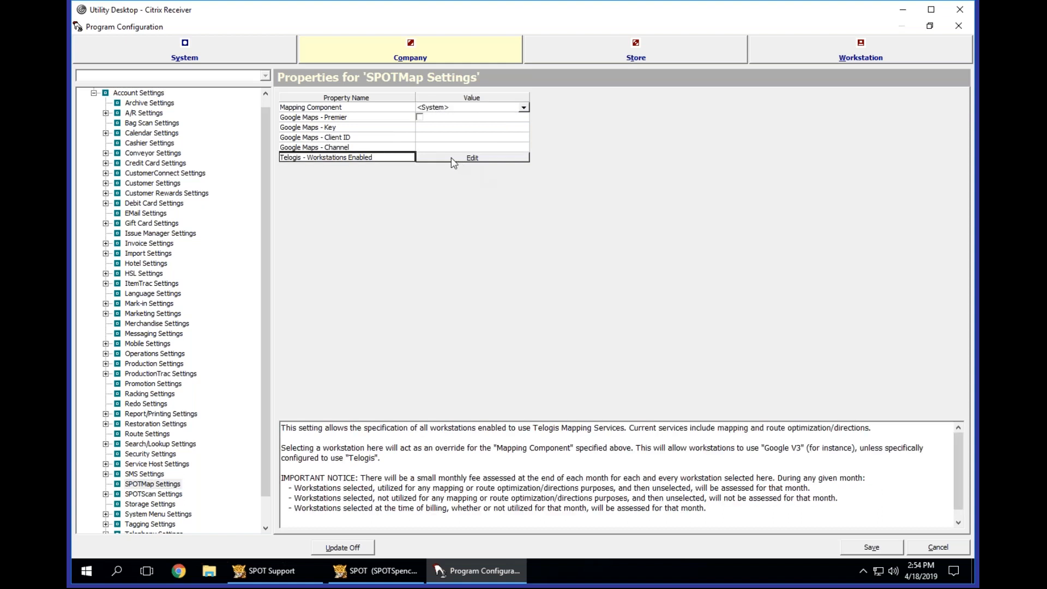
{"action": "left_click", "coordinate": [450, 159]}
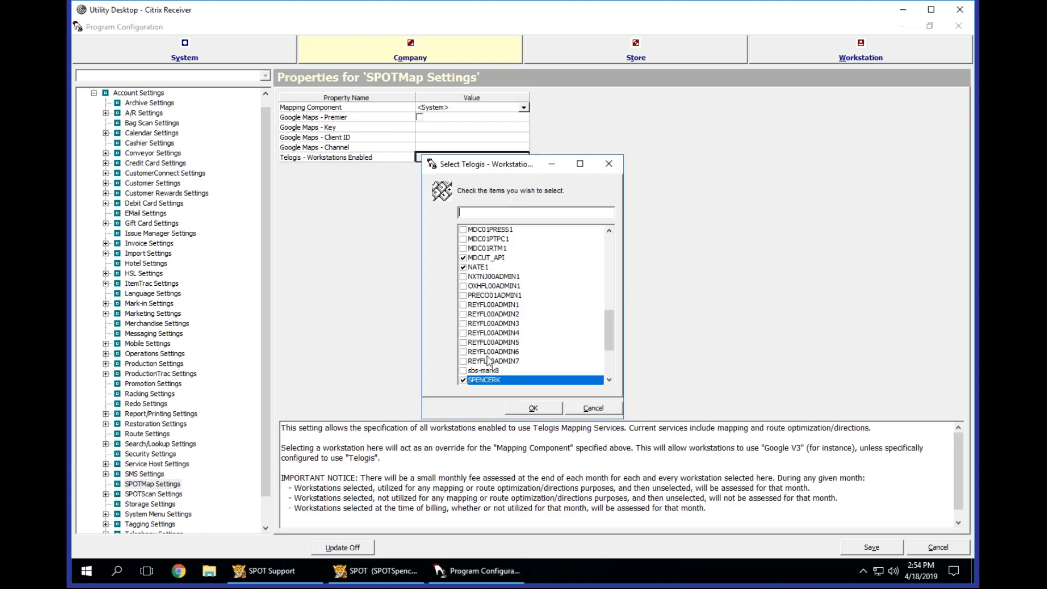
{"action": "left_click", "coordinate": [533, 408]}
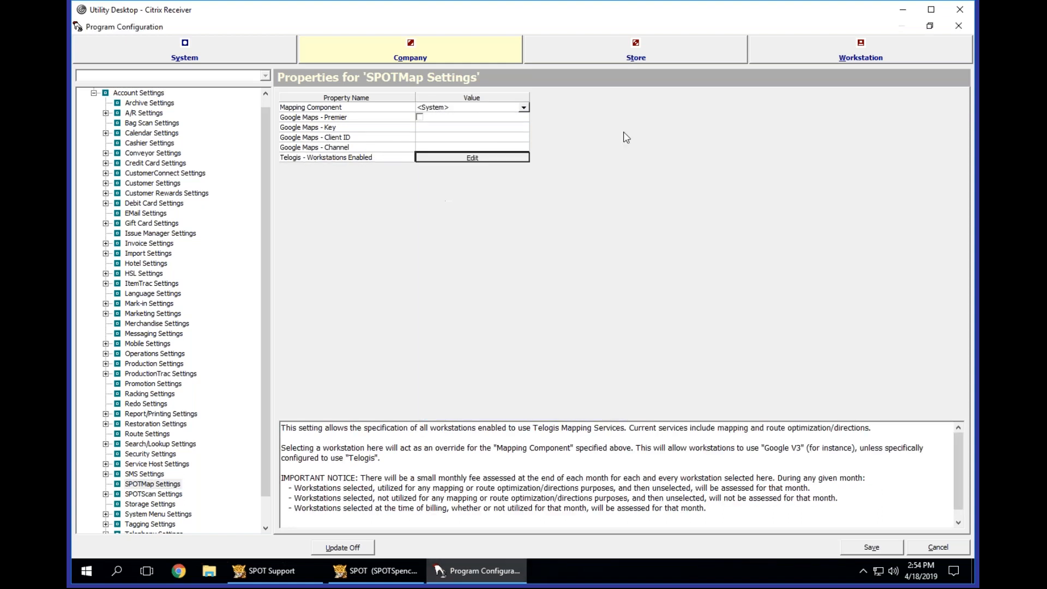
Save the company setup changes and display the Thursday Route's properties in the store-level Route Settings.
{"action": "left_click", "coordinate": [635, 51]}
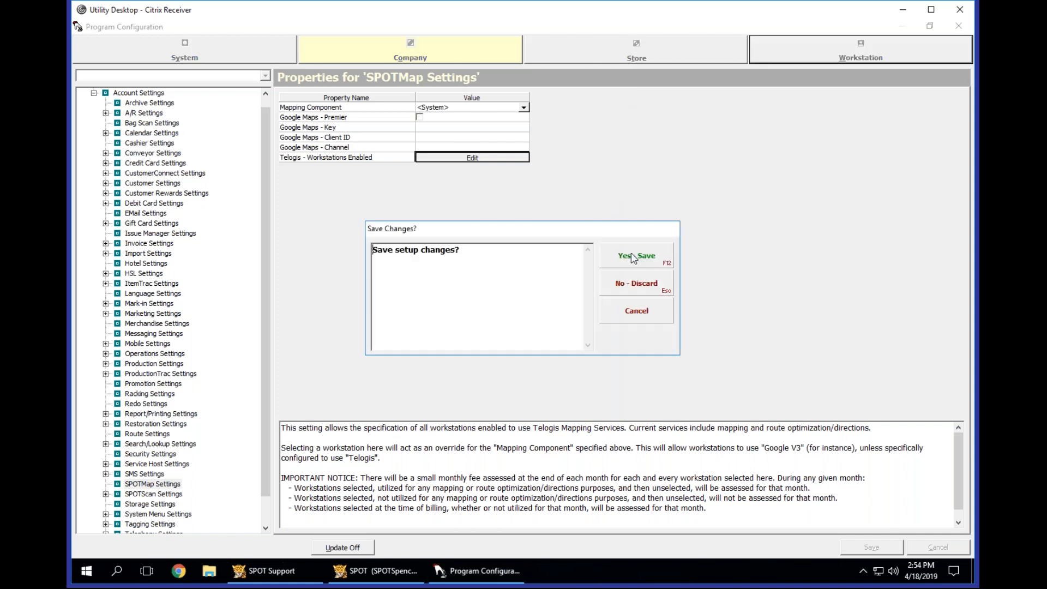
{"action": "left_click", "coordinate": [637, 257]}
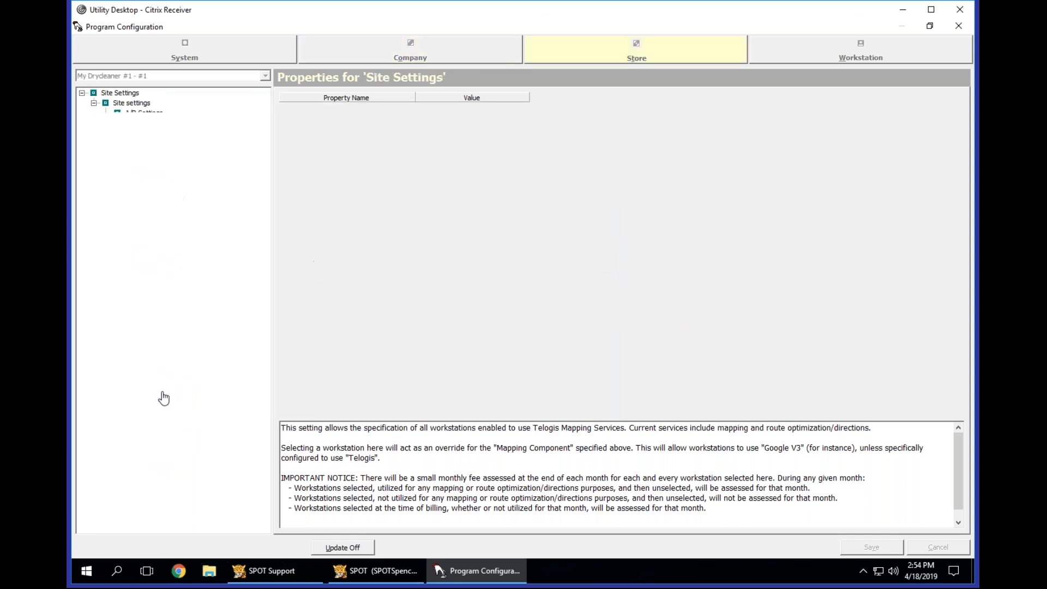
{"action": "double_click", "coordinate": [143, 384]}
{"action": "left_click", "coordinate": [155, 345]}
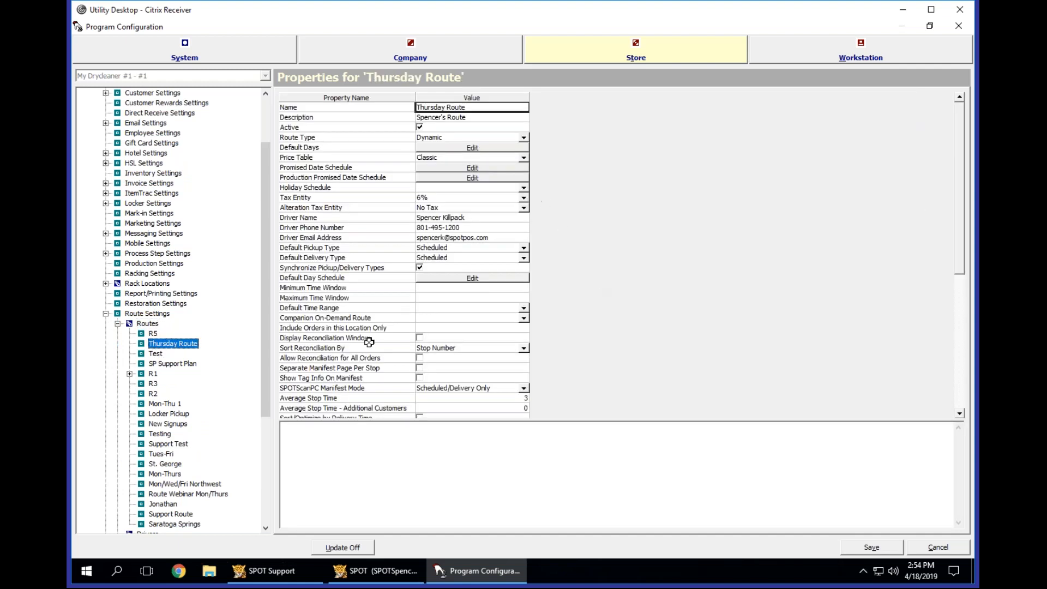
Open the Thursday Route's Delivery Zone for editing.
{"action": "left_click", "coordinate": [369, 339]}
{"action": "scroll", "coordinate": [370, 335], "scroll_direction": "down", "scroll_amount": 8}
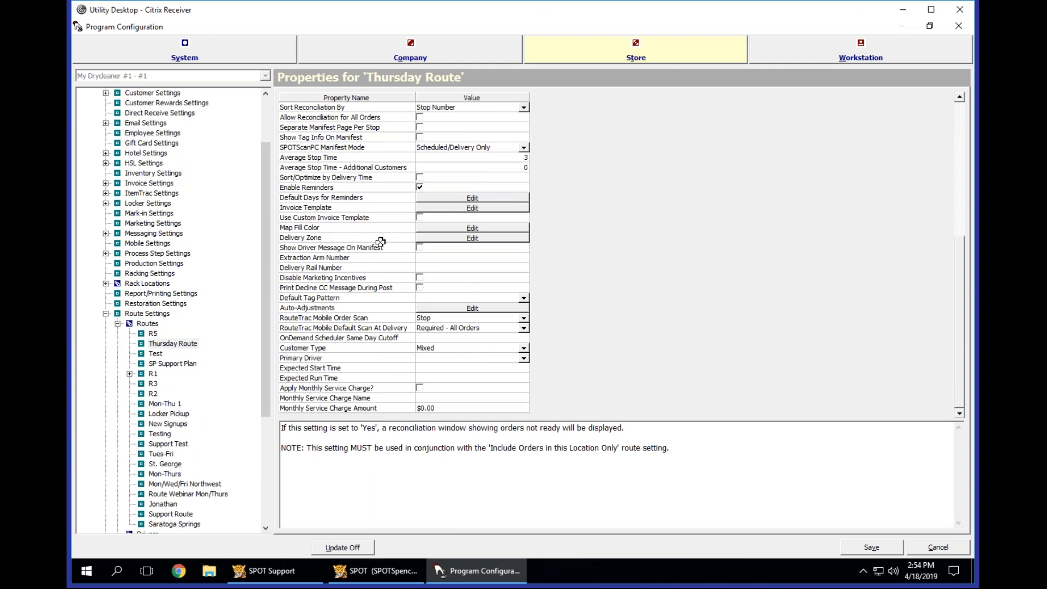
{"action": "left_click", "coordinate": [349, 238]}
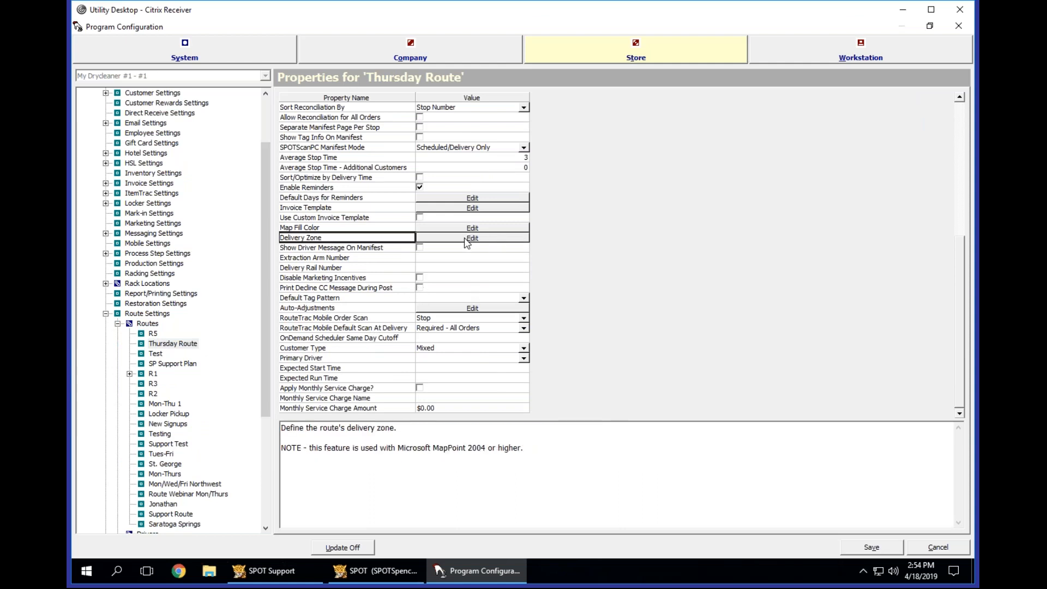
{"action": "left_click", "coordinate": [470, 239]}
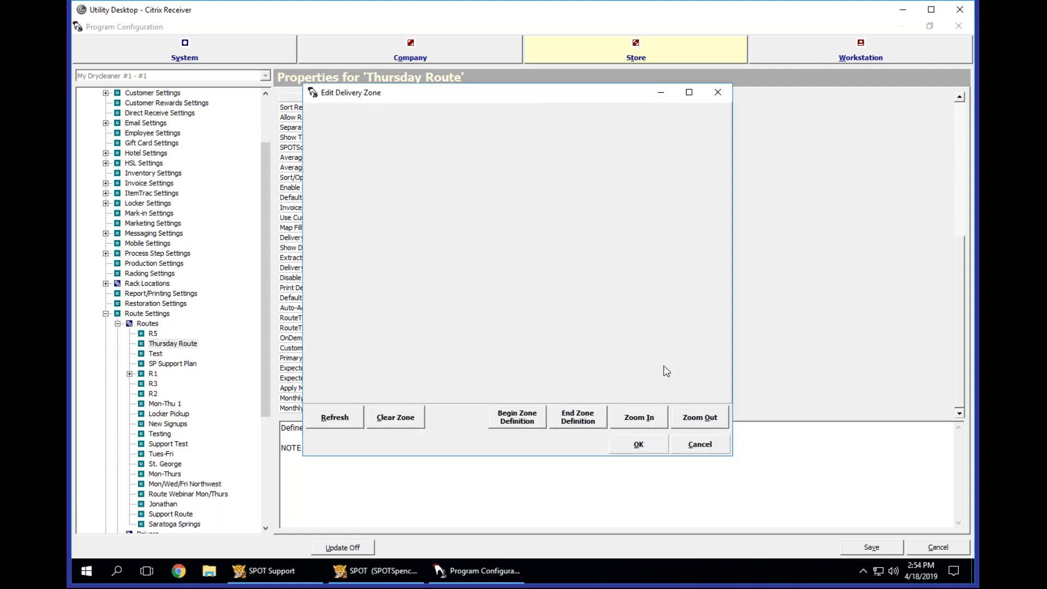
Close the Thursday Route's delivery zone editor without changes and exit Program Configuration.
{"action": "left_click", "coordinate": [700, 444]}
{"action": "left_click", "coordinate": [633, 243]}
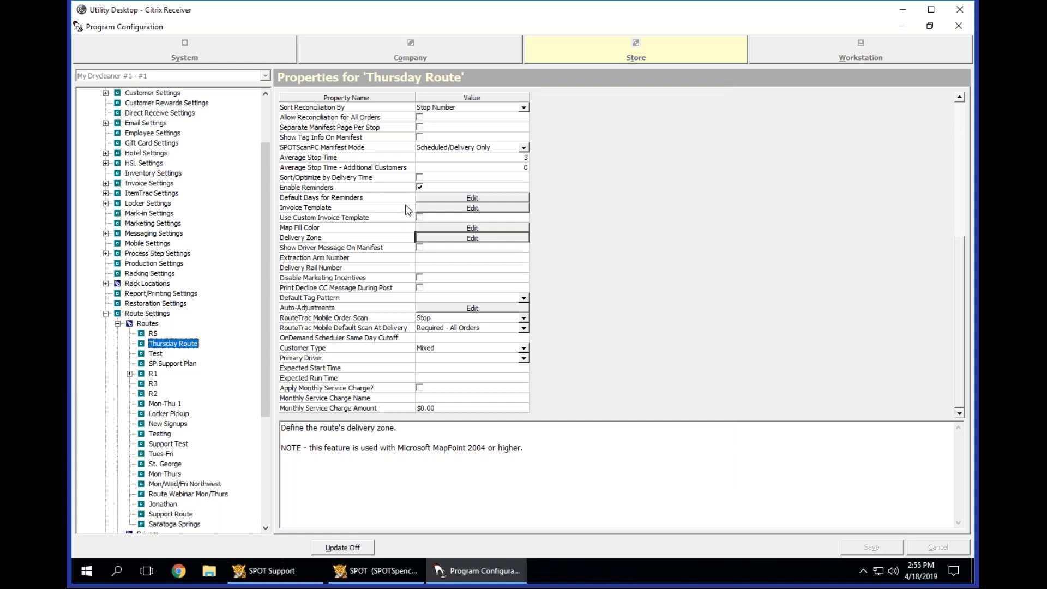
{"action": "key", "text": "Escape"}
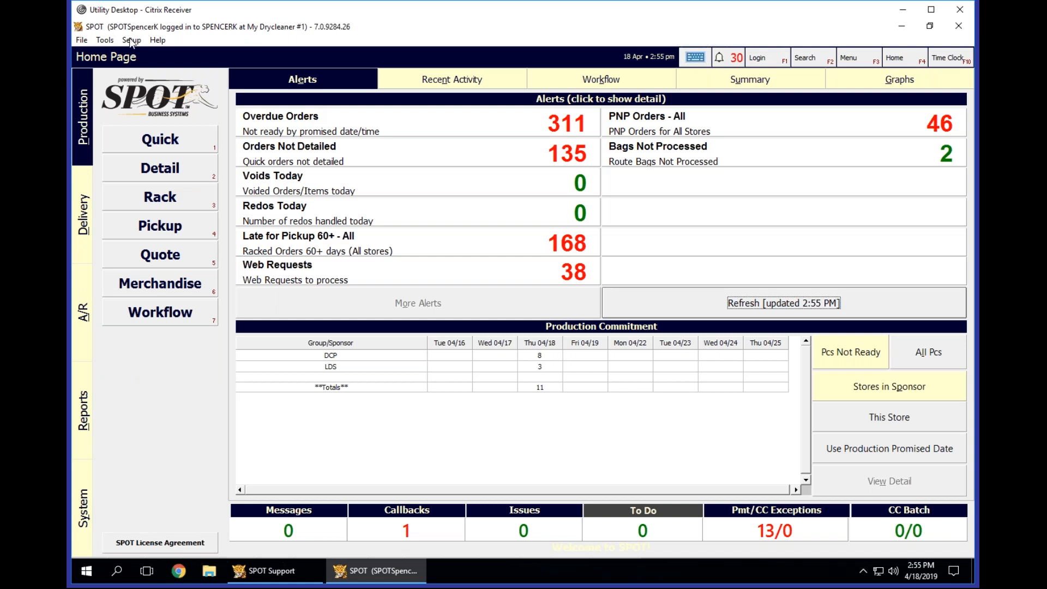
Reopen Program Configuration, entering the PIN to authorize access.
{"action": "left_click", "coordinate": [132, 39]}
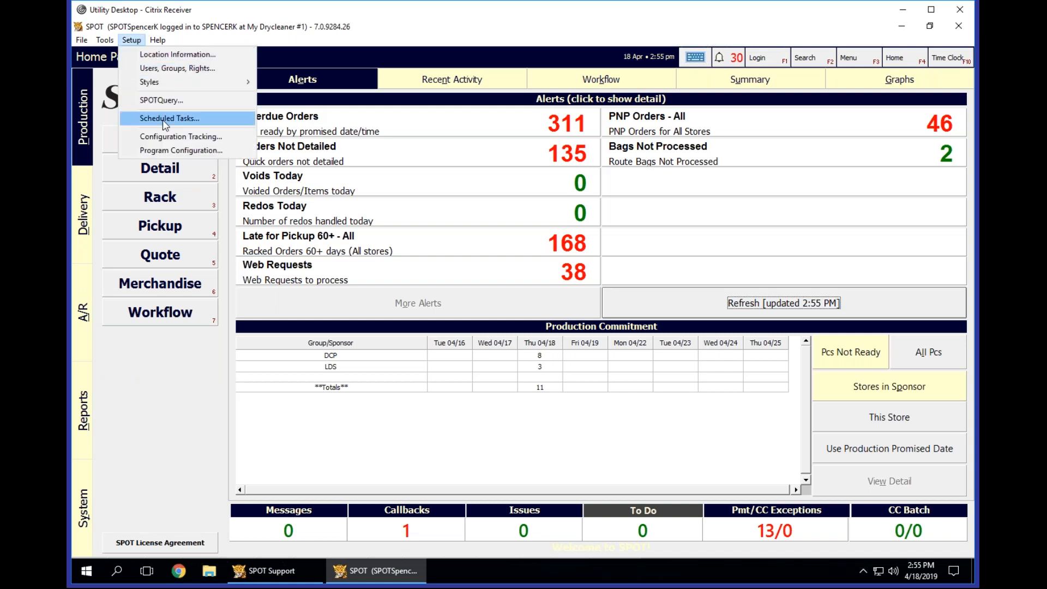
{"action": "left_click", "coordinate": [167, 150]}
{"action": "type", "text": "*********"}
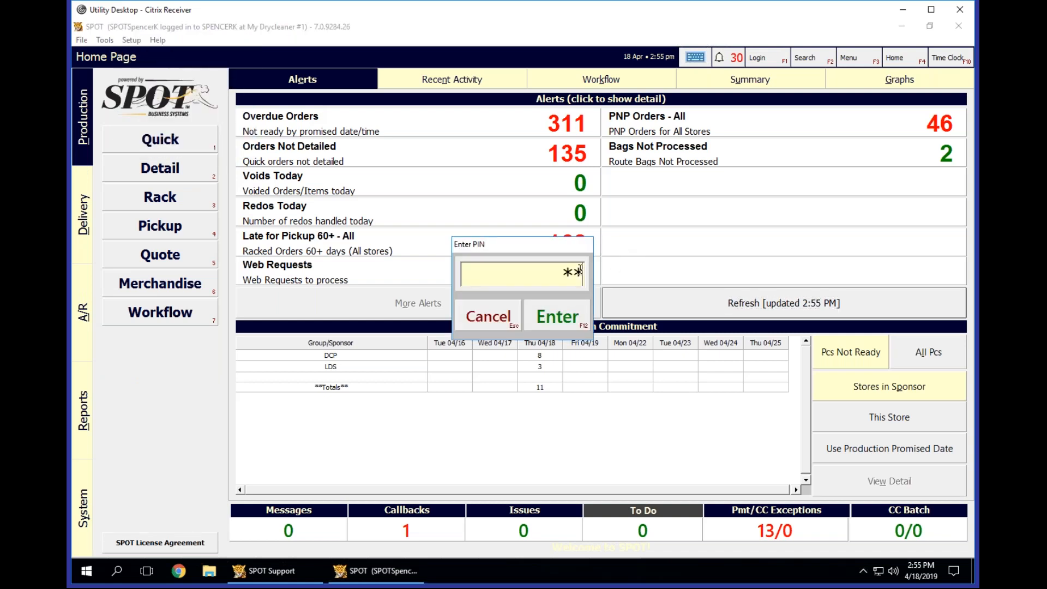
{"action": "key", "text": "Return"}
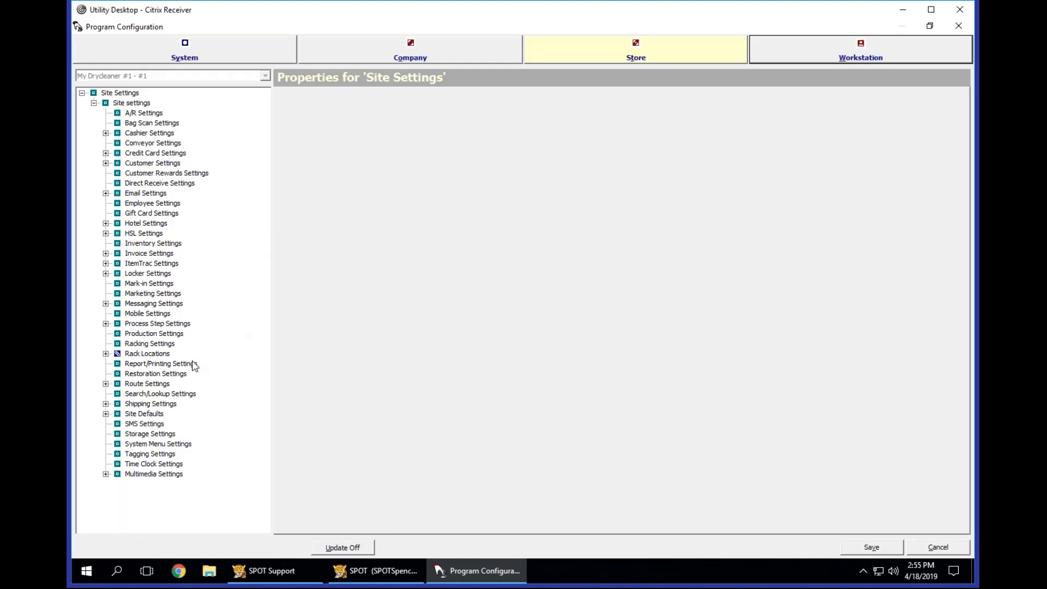
Open the Delivery Zone of the Thursday Route for editing from the store-level Route Settings.
{"action": "double_click", "coordinate": [148, 383]}
{"action": "double_click", "coordinate": [147, 393]}
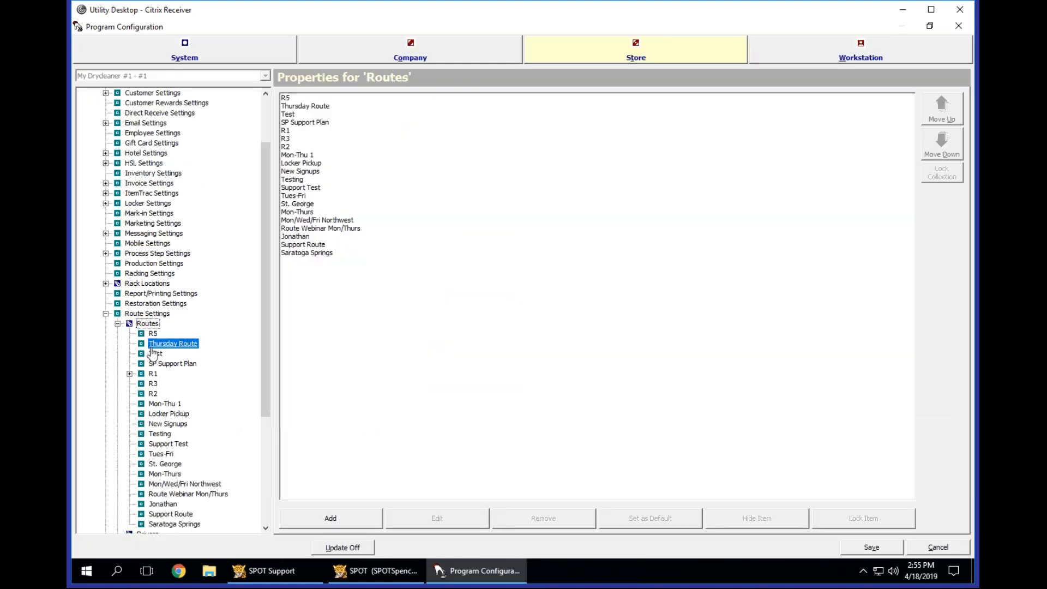
{"action": "left_click", "coordinate": [158, 344]}
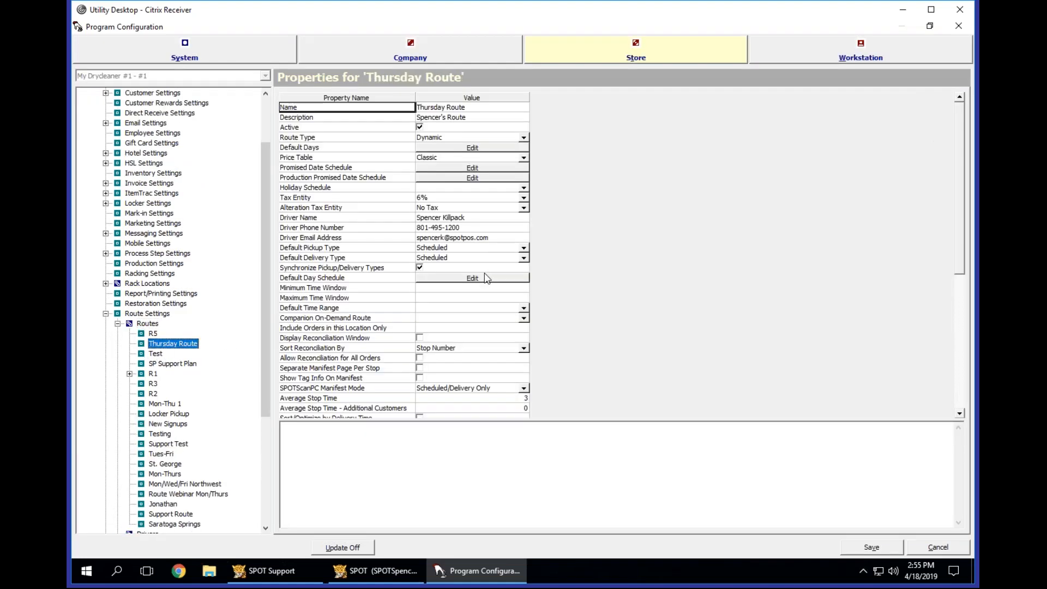
{"action": "left_click", "coordinate": [338, 318]}
{"action": "scroll", "coordinate": [343, 314], "scroll_direction": "down", "scroll_amount": 7}
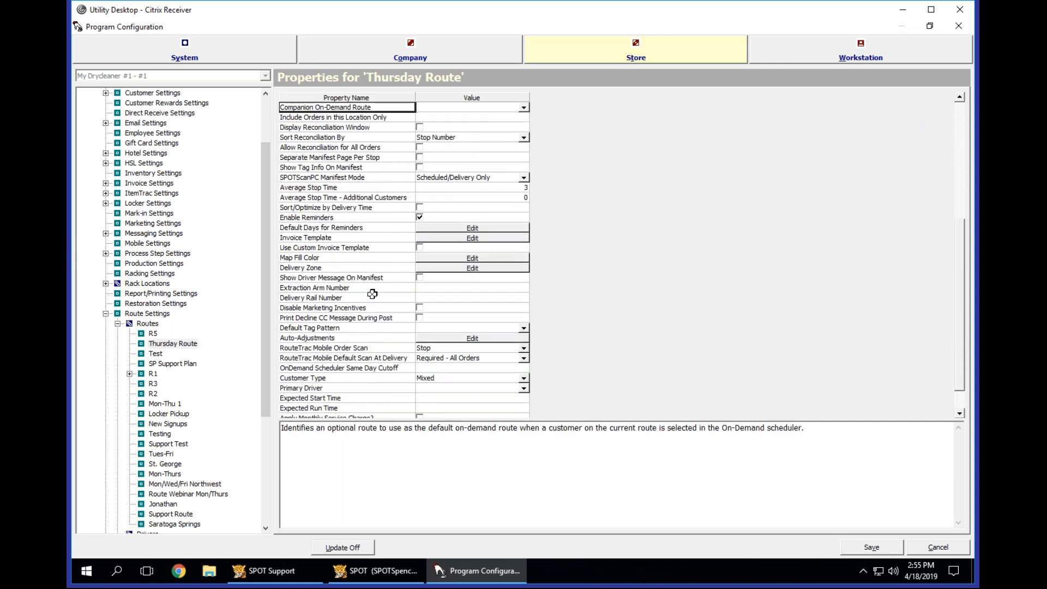
{"action": "left_click", "coordinate": [369, 267]}
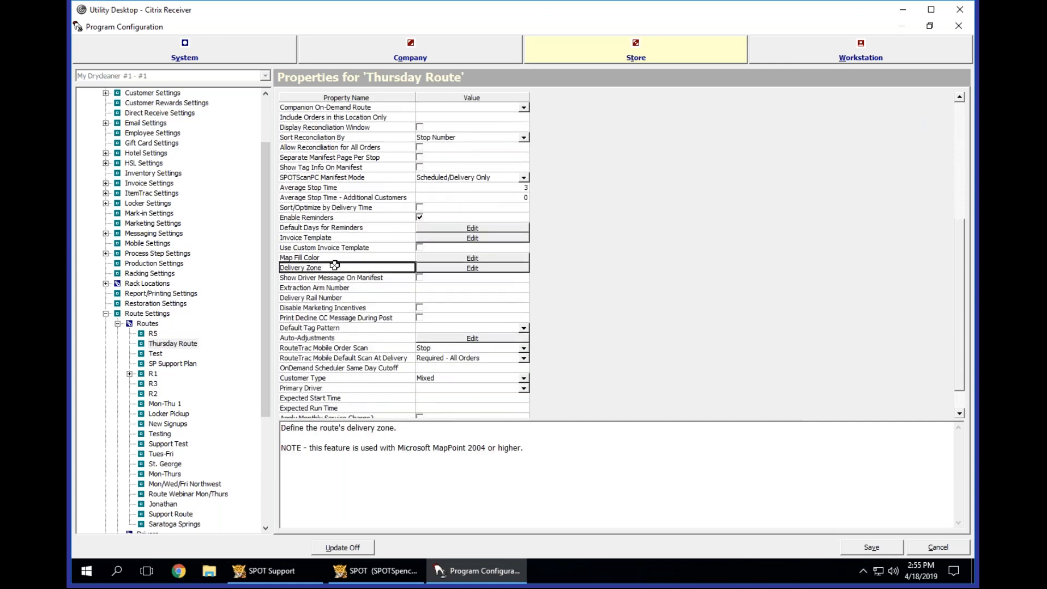
{"action": "left_click", "coordinate": [446, 267]}
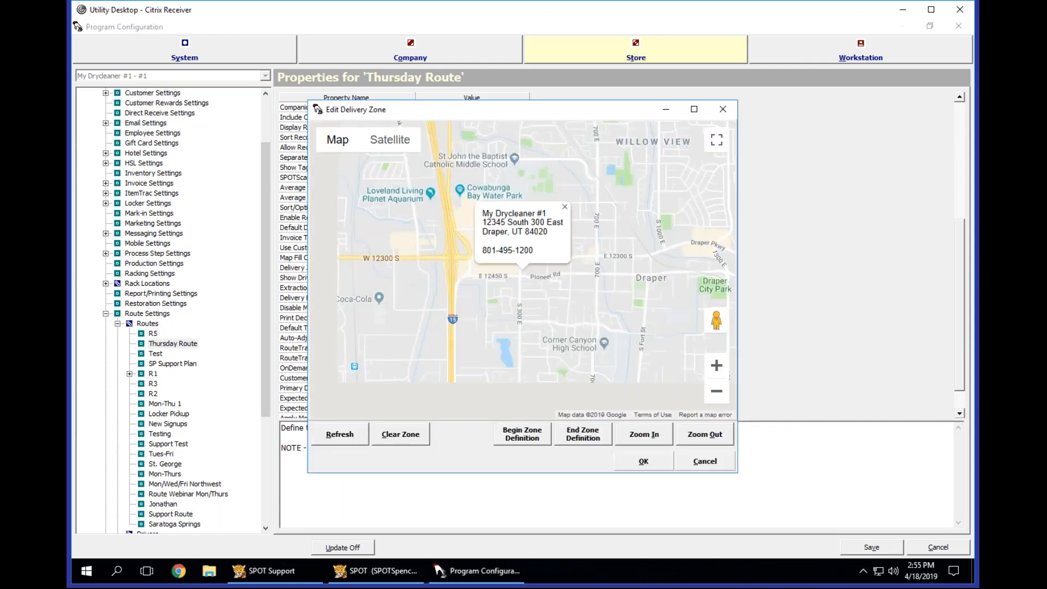
Begin a zone definition and trace its western boundary along I-15 from near W 12300 S south to IKEA.
{"action": "left_click", "coordinate": [565, 186]}
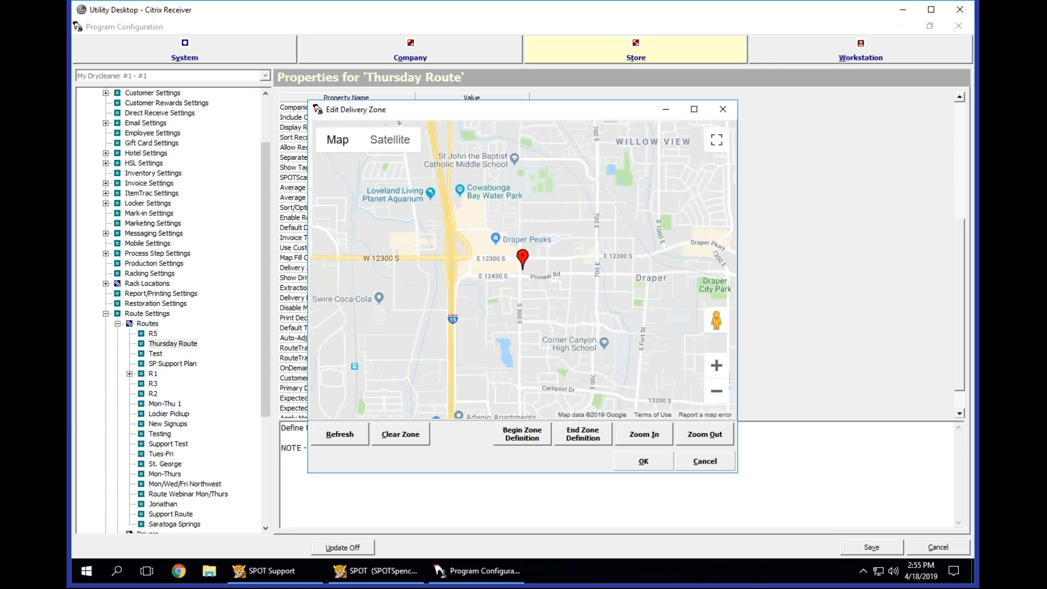
{"action": "scroll", "coordinate": [571, 273], "scroll_direction": "down", "scroll_amount": 3}
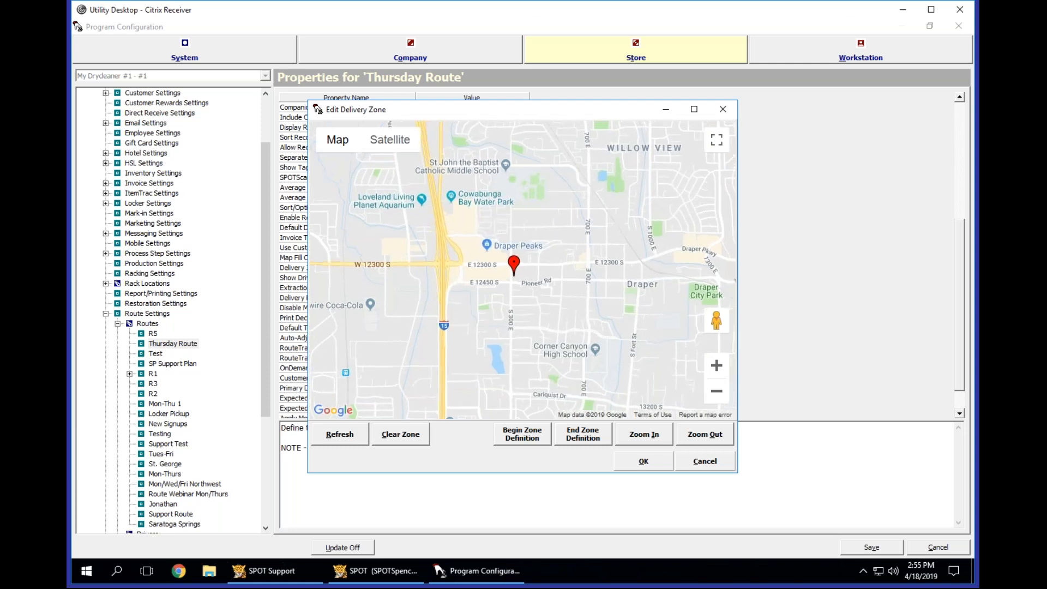
{"action": "scroll", "coordinate": [587, 293], "scroll_direction": "down", "scroll_amount": 2}
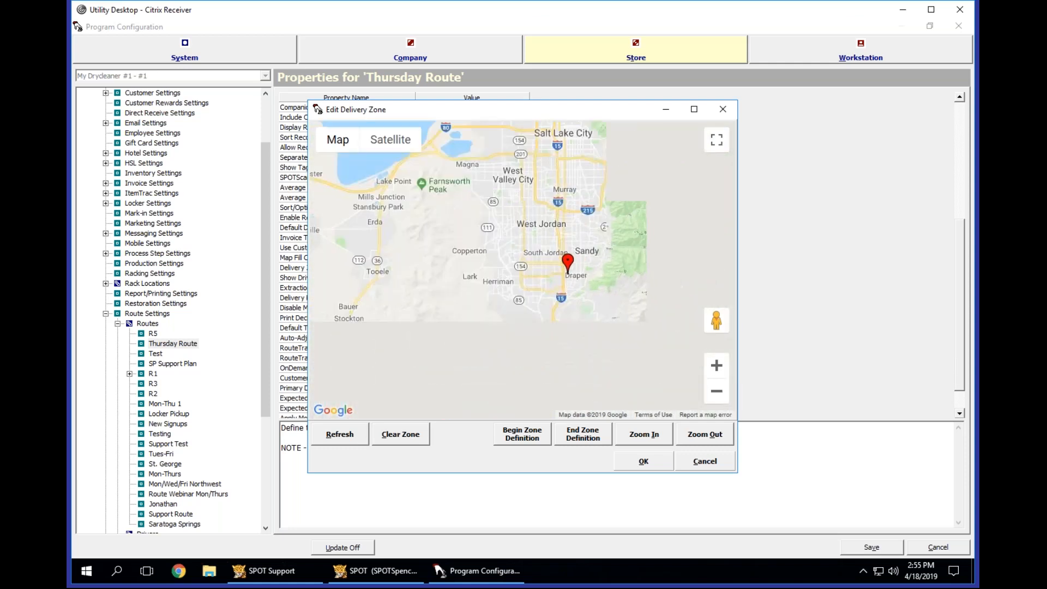
{"action": "scroll", "coordinate": [586, 292], "scroll_direction": "up", "scroll_amount": 4}
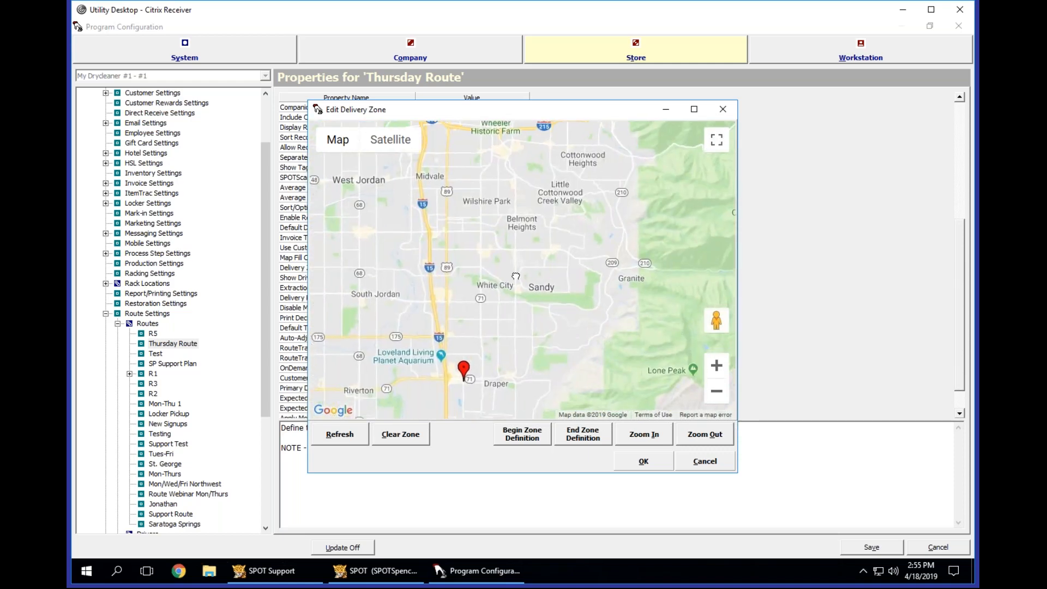
{"action": "scroll", "coordinate": [518, 322], "scroll_direction": "up", "scroll_amount": 2}
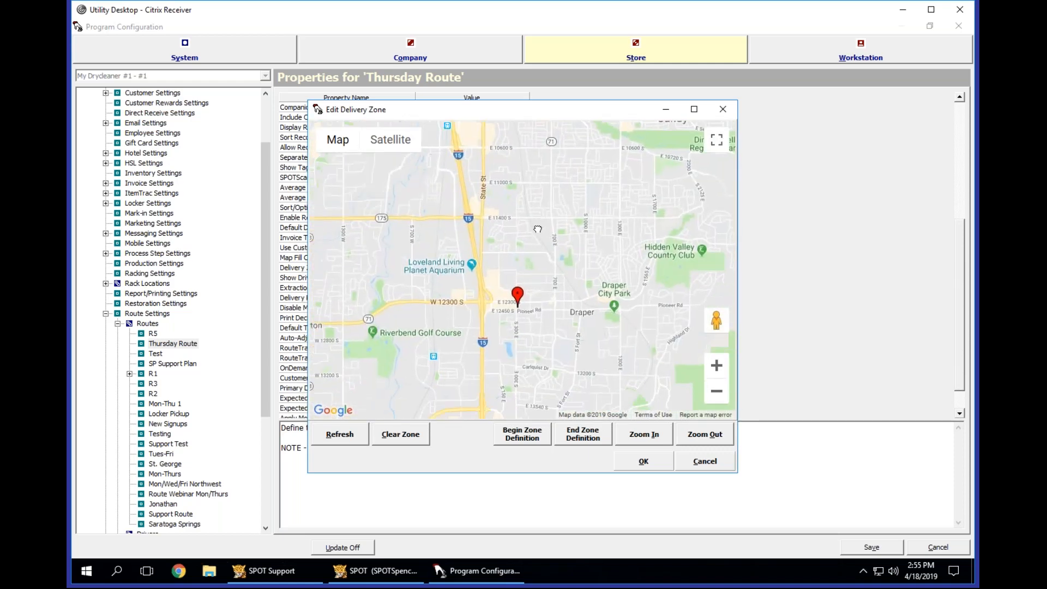
{"action": "left_click_drag", "start_coordinate": [562, 215], "coordinate": [577, 190]}
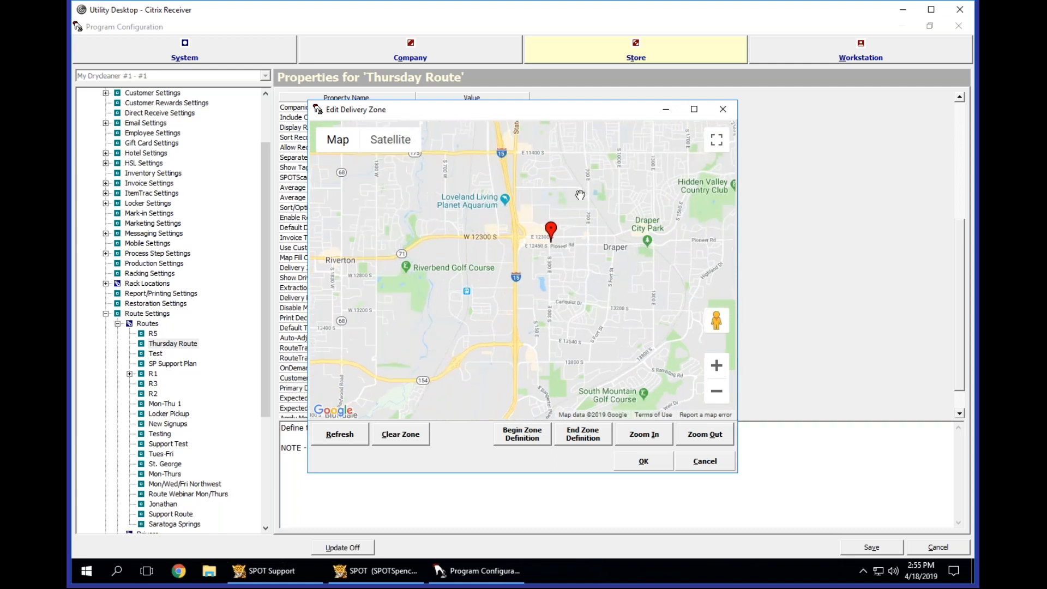
{"action": "left_click", "coordinate": [533, 436]}
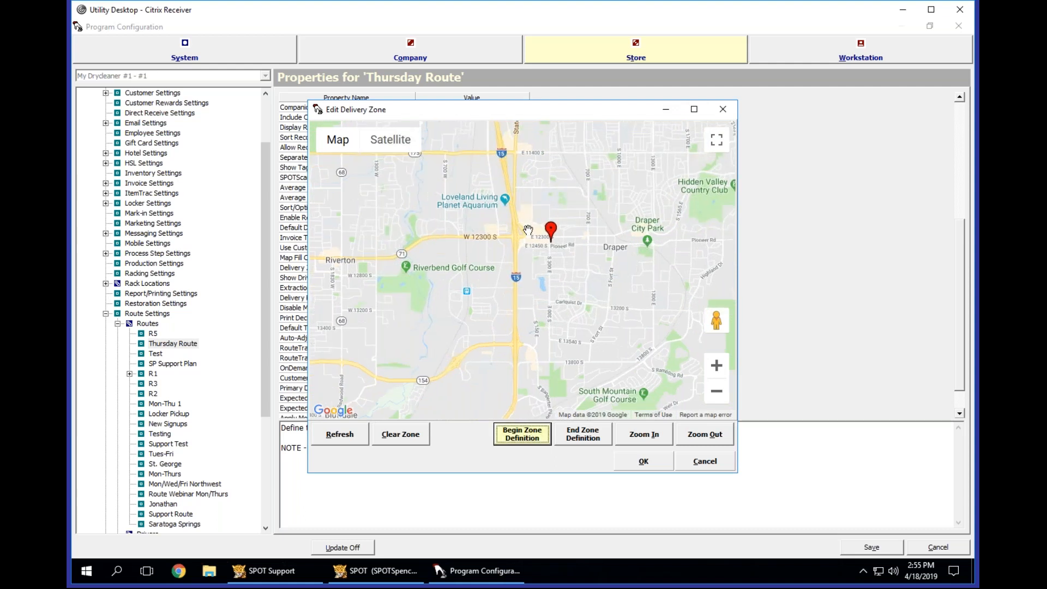
{"action": "left_click", "coordinate": [511, 218]}
{"action": "scroll", "coordinate": [514, 245], "scroll_direction": "up", "scroll_amount": 1}
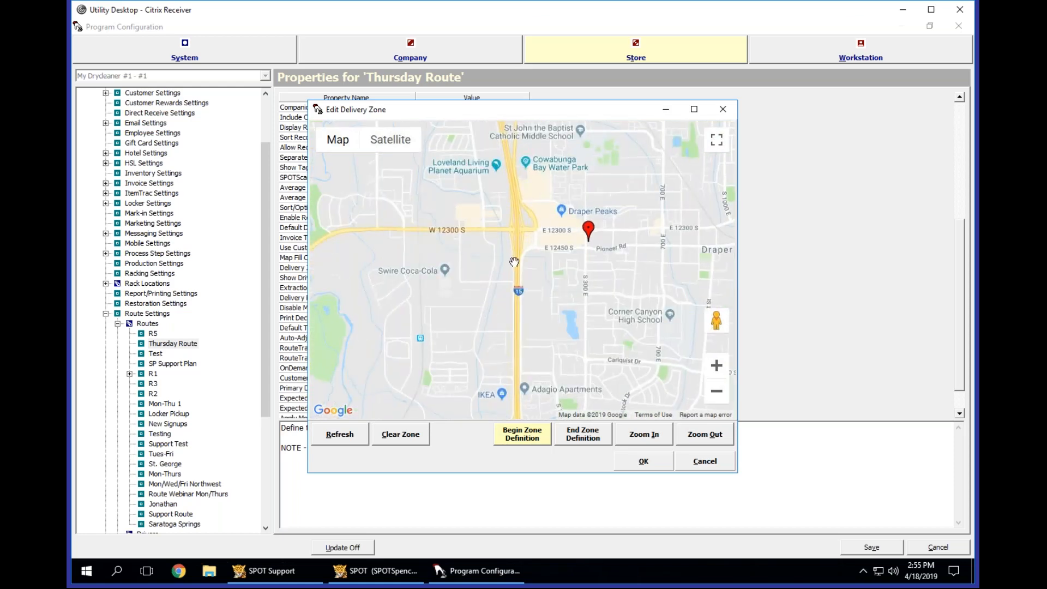
{"action": "left_click", "coordinate": [517, 280]}
{"action": "left_click", "coordinate": [517, 332]}
{"action": "left_click", "coordinate": [499, 413]}
Continue the zone boundary from IKEA across I-15, east along E 13540 S and northeast to 13200 S.
{"action": "scroll", "coordinate": [602, 347], "scroll_direction": "down", "scroll_amount": 1}
{"action": "left_click_drag", "start_coordinate": [562, 380], "coordinate": [586, 355]}
{"action": "scroll", "coordinate": [565, 228], "scroll_direction": "up", "scroll_amount": 3}
{"action": "scroll", "coordinate": [583, 332], "scroll_direction": "down", "scroll_amount": 1}
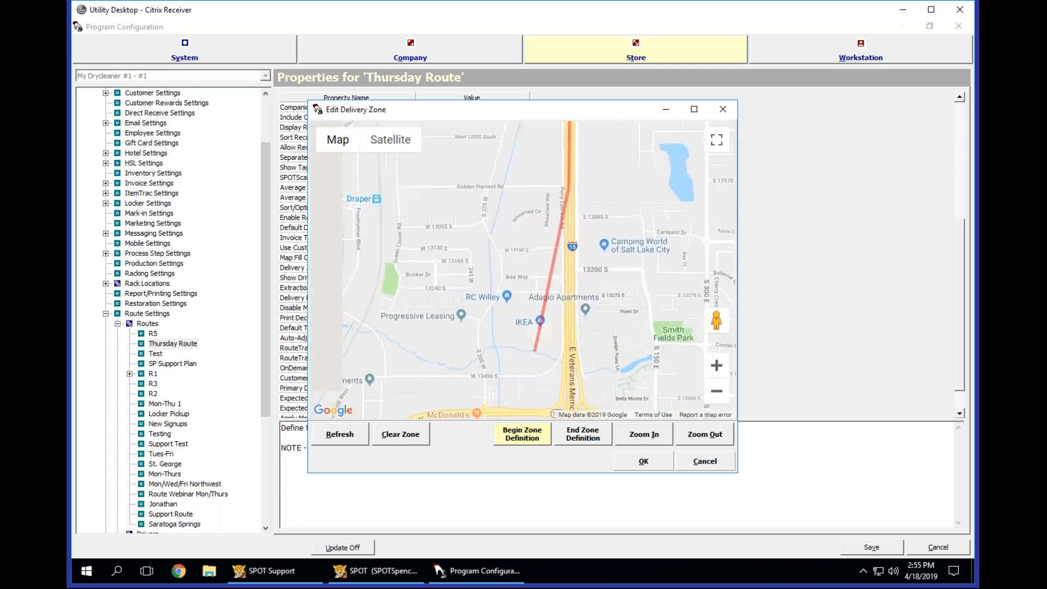
{"action": "left_click", "coordinate": [571, 396]}
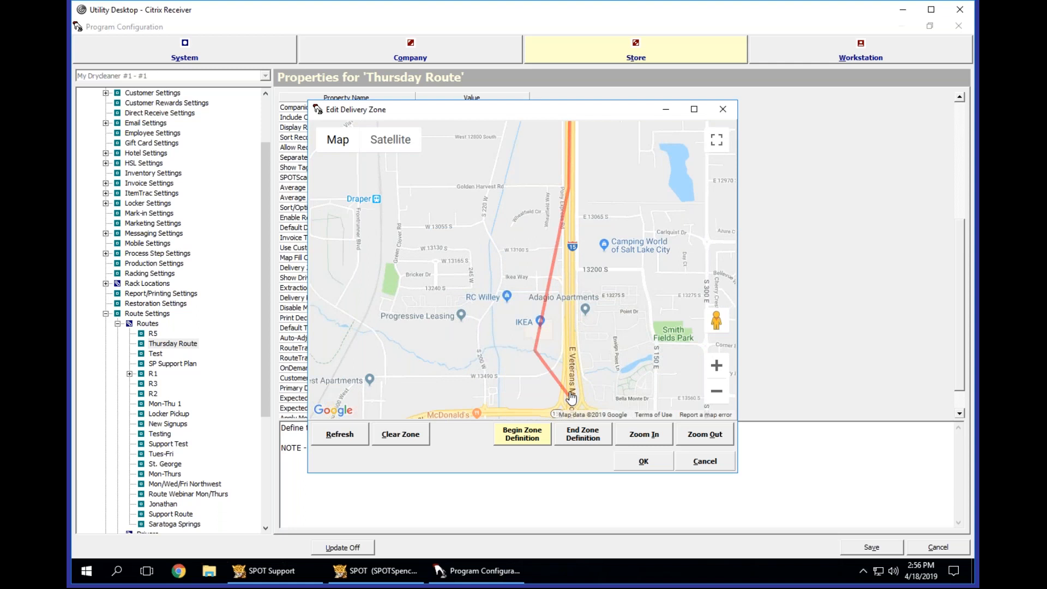
{"action": "left_click_drag", "start_coordinate": [634, 273], "coordinate": [492, 215]}
{"action": "scroll", "coordinate": [492, 214], "scroll_direction": "down", "scroll_amount": 1}
{"action": "left_click", "coordinate": [596, 289]}
{"action": "left_click", "coordinate": [682, 209]}
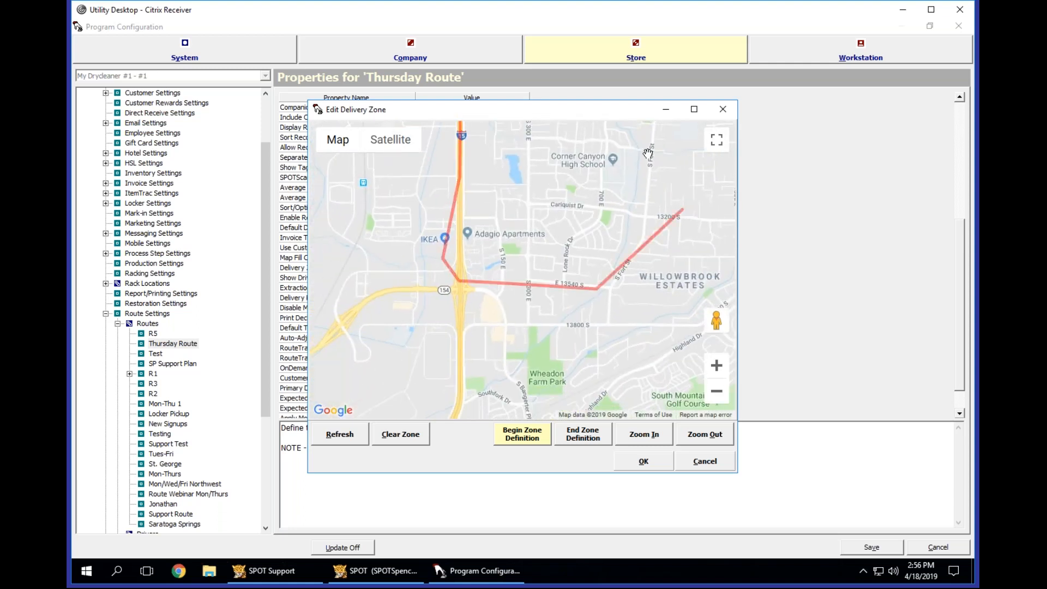
Trace the zone boundary north past Draper to a point northeast of the store marker and end the zone definition.
{"action": "left_click_drag", "start_coordinate": [647, 154], "coordinate": [656, 287]}
{"action": "left_click", "coordinate": [648, 186]}
{"action": "left_click", "coordinate": [591, 137]}
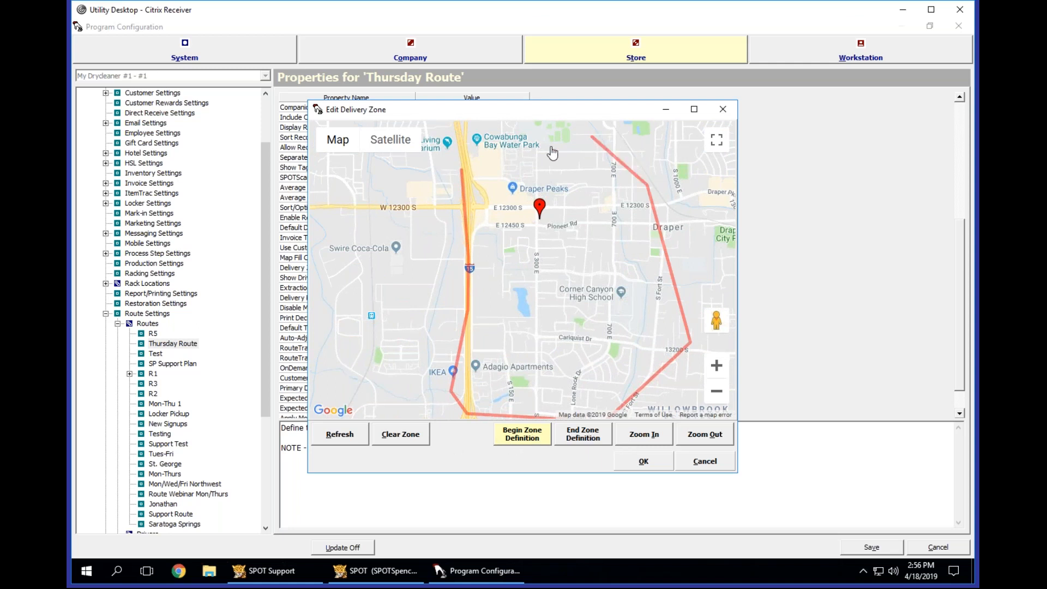
{"action": "left_click", "coordinate": [589, 438]}
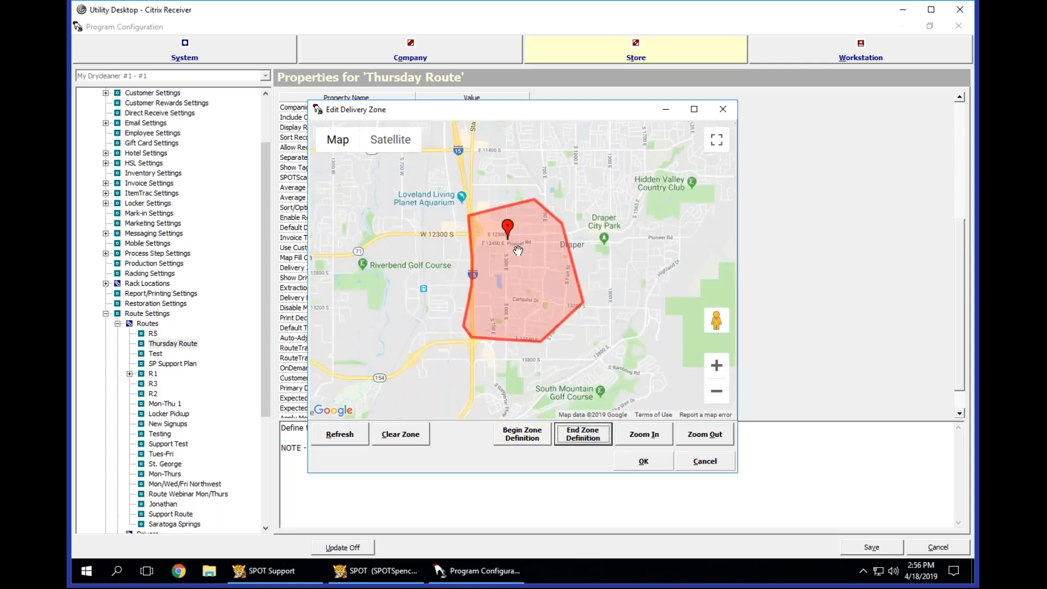
Discard the drawn delivery zone, reopen the zone editor to check the map, and close it without changes.
{"action": "left_click", "coordinate": [704, 463]}
{"action": "left_click", "coordinate": [632, 255]}
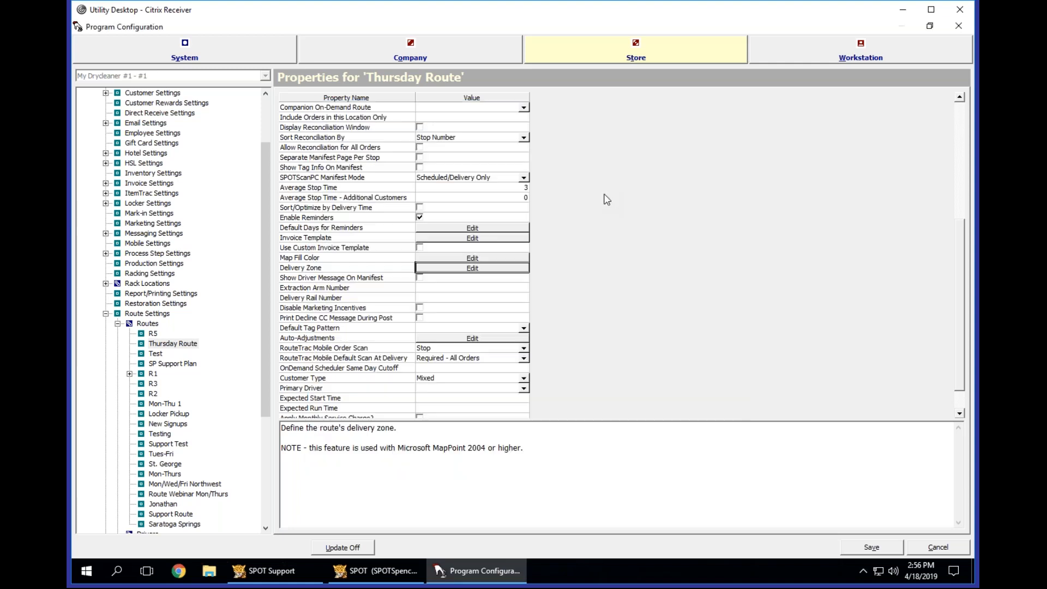
{"action": "left_click", "coordinate": [470, 268]}
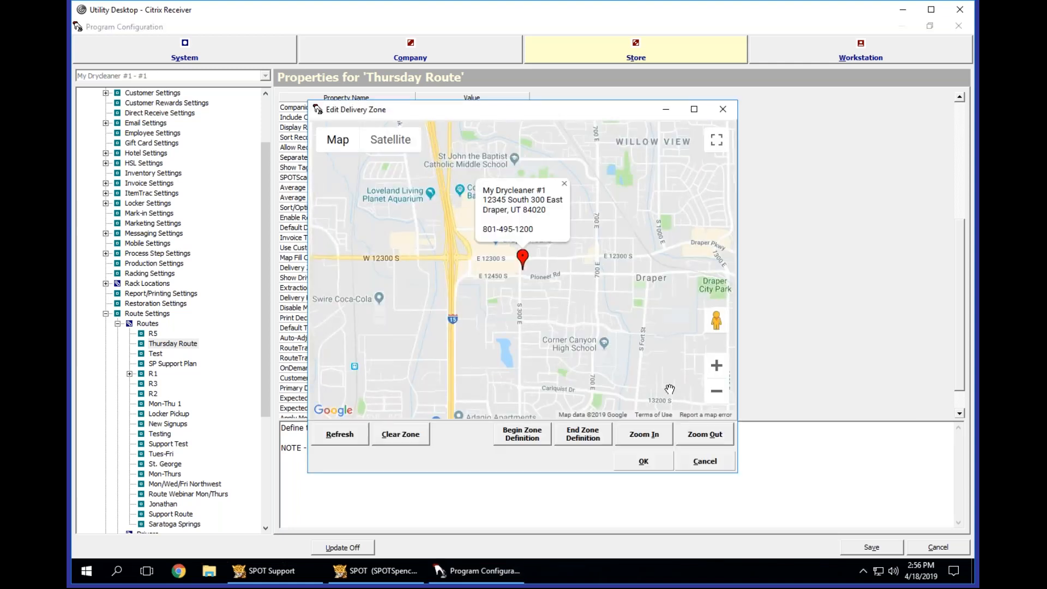
{"action": "left_click", "coordinate": [700, 460]}
{"action": "left_click", "coordinate": [656, 256]}
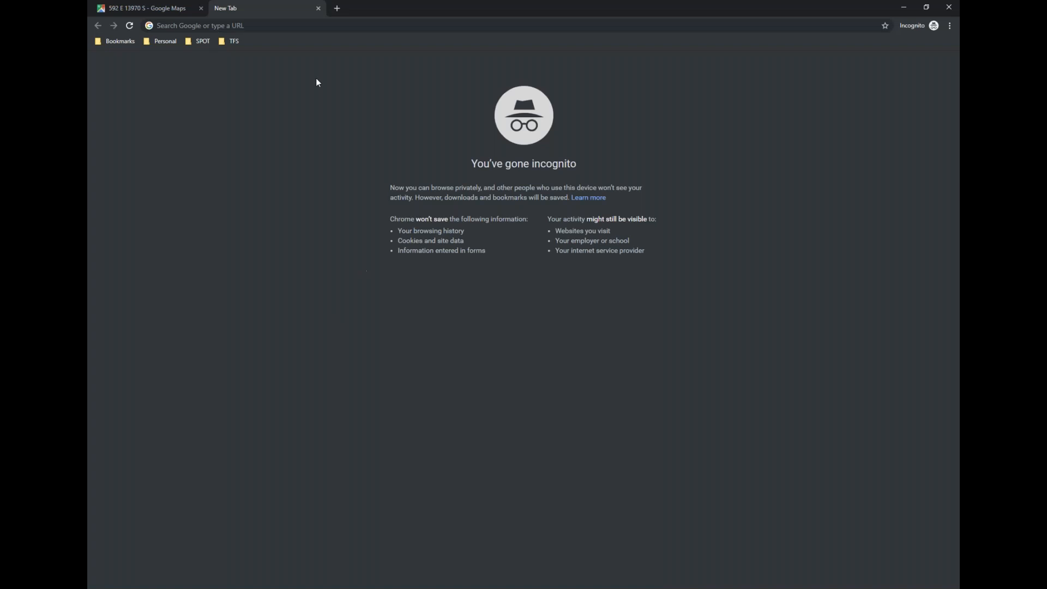
Switch to the incognito Chrome window and load apps.mydrycleaner.com in the new tab.
{"action": "left_click", "coordinate": [280, 24]}
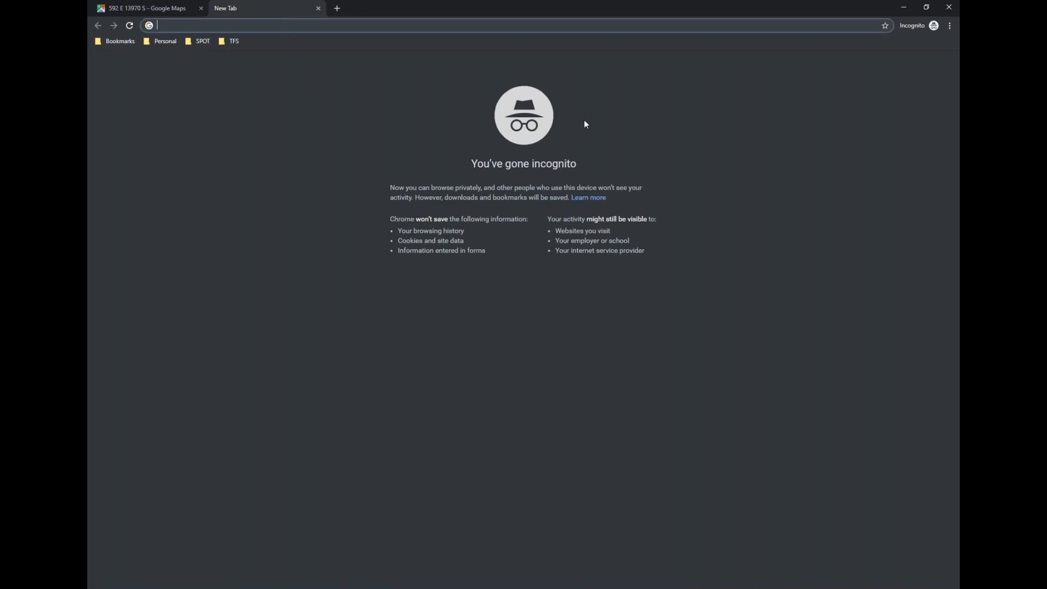
{"action": "type", "text": "apps."}
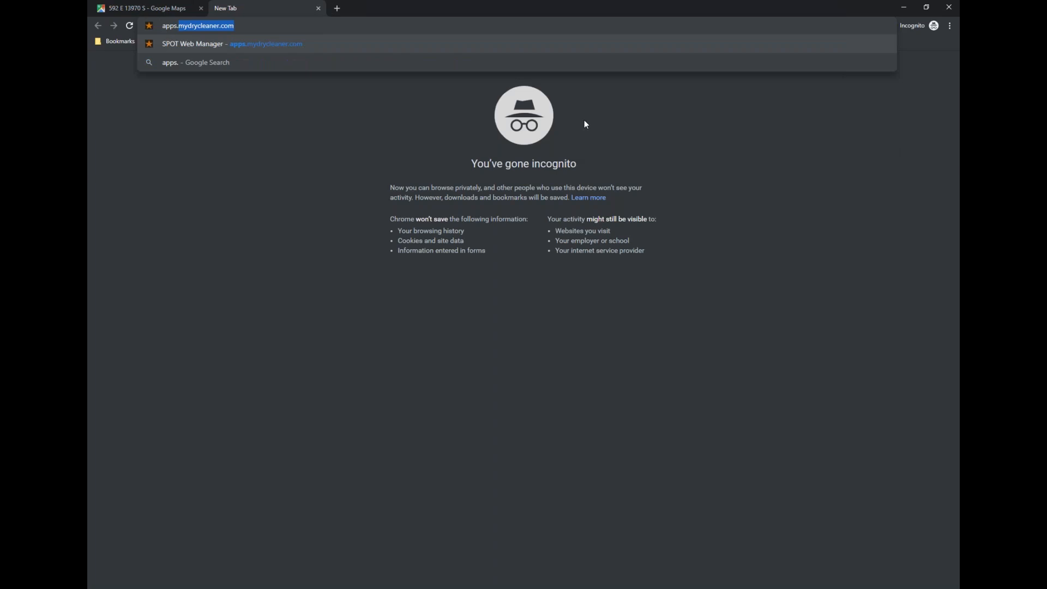
{"action": "key", "text": "Return"}
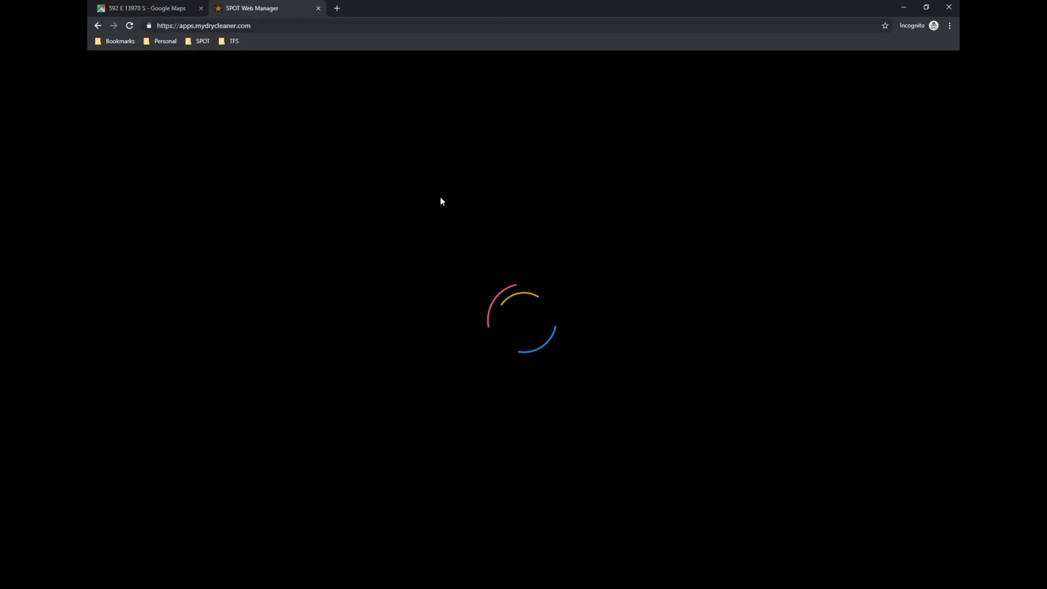
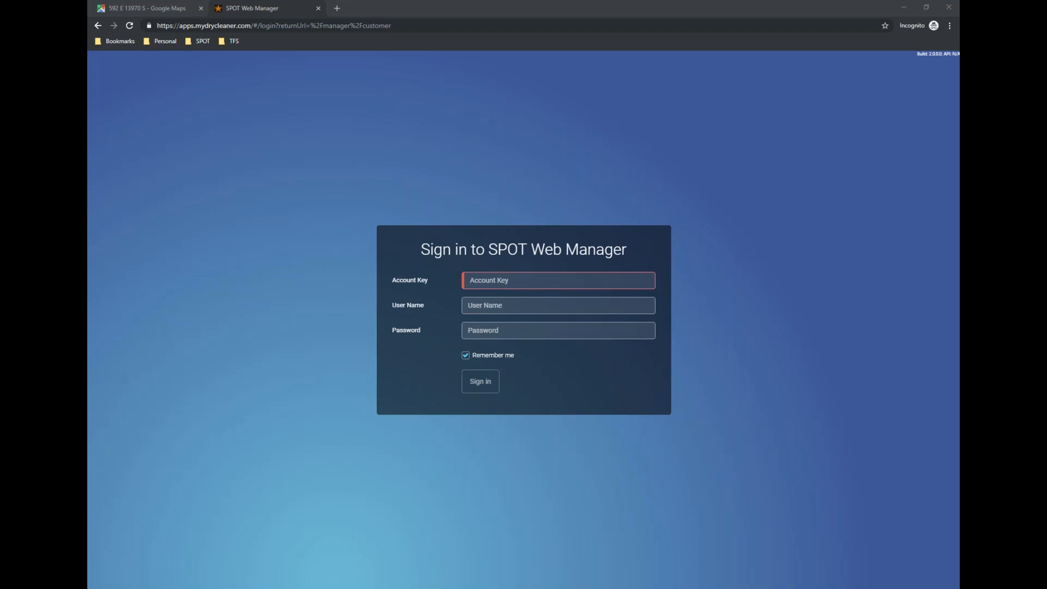
Sign in to SPOT Web Manager with the account key, user name and password.
{"action": "left_click", "coordinate": [532, 279]}
{"action": "key", "text": "ctrl+v"}
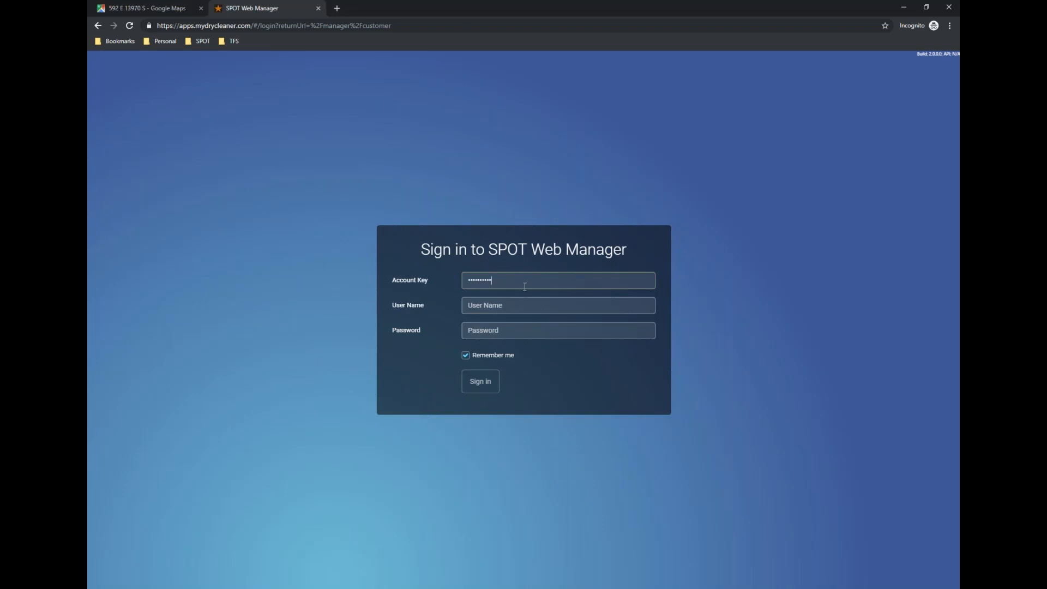
{"action": "left_click", "coordinate": [498, 305]}
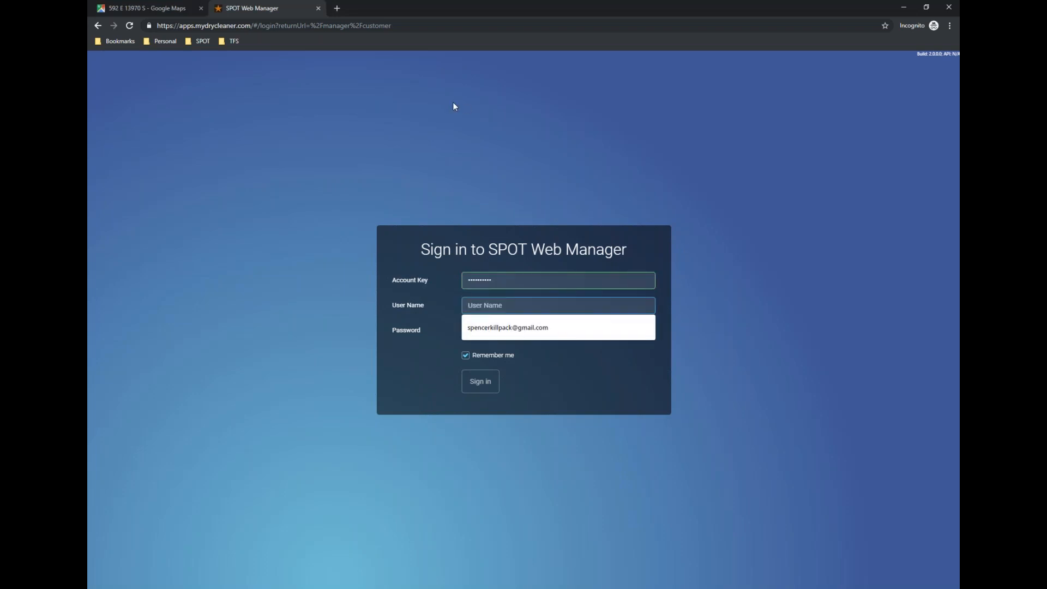
{"action": "type", "text": "SpencerK"}
{"action": "key", "text": "Tab"}
{"action": "type", "text": "***"}
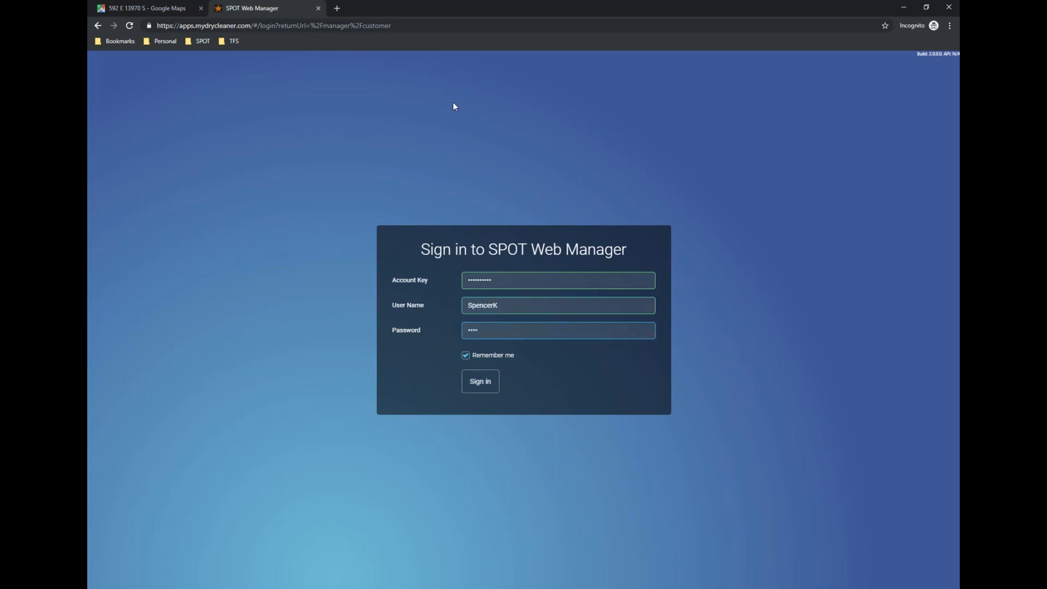
{"action": "key", "text": "Return"}
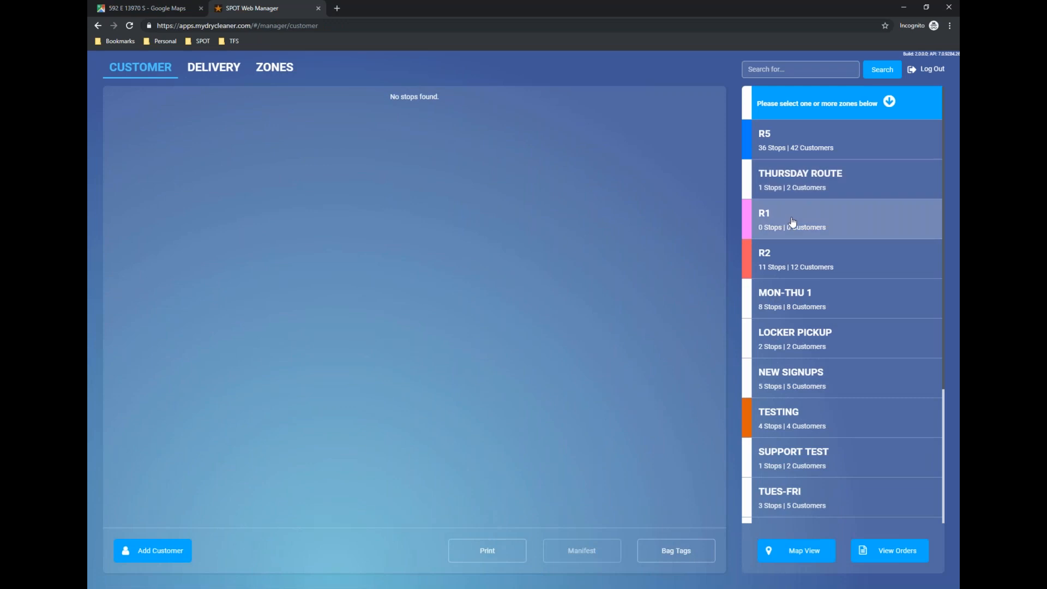
Load the customer stops of zone R5 and look through the whole list.
{"action": "left_click", "coordinate": [785, 139]}
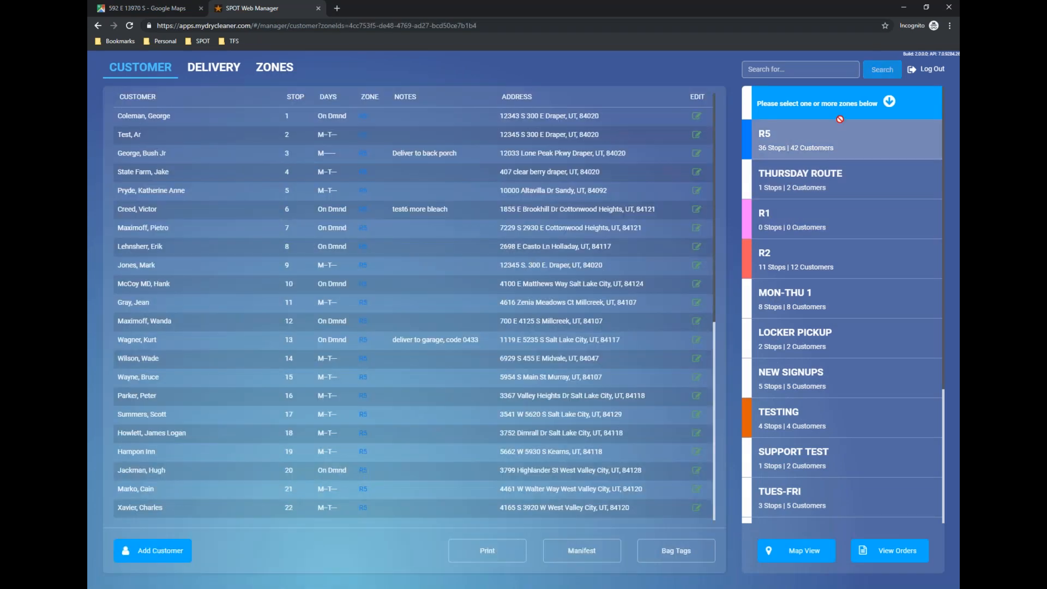
{"action": "scroll", "coordinate": [455, 243], "scroll_direction": "down", "scroll_amount": 6}
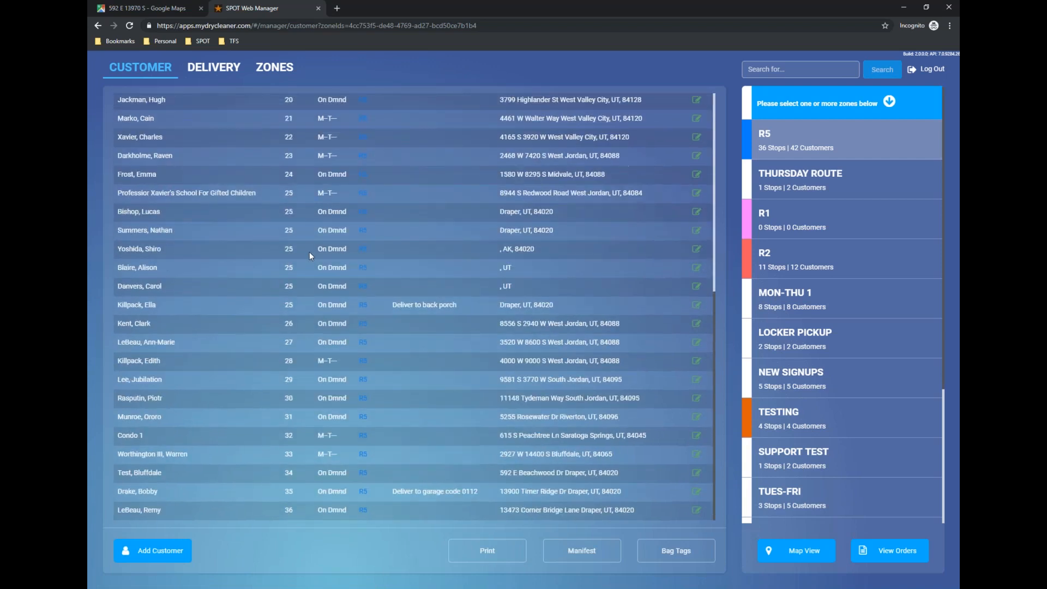
{"action": "scroll", "coordinate": [331, 236], "scroll_direction": "up", "scroll_amount": 4}
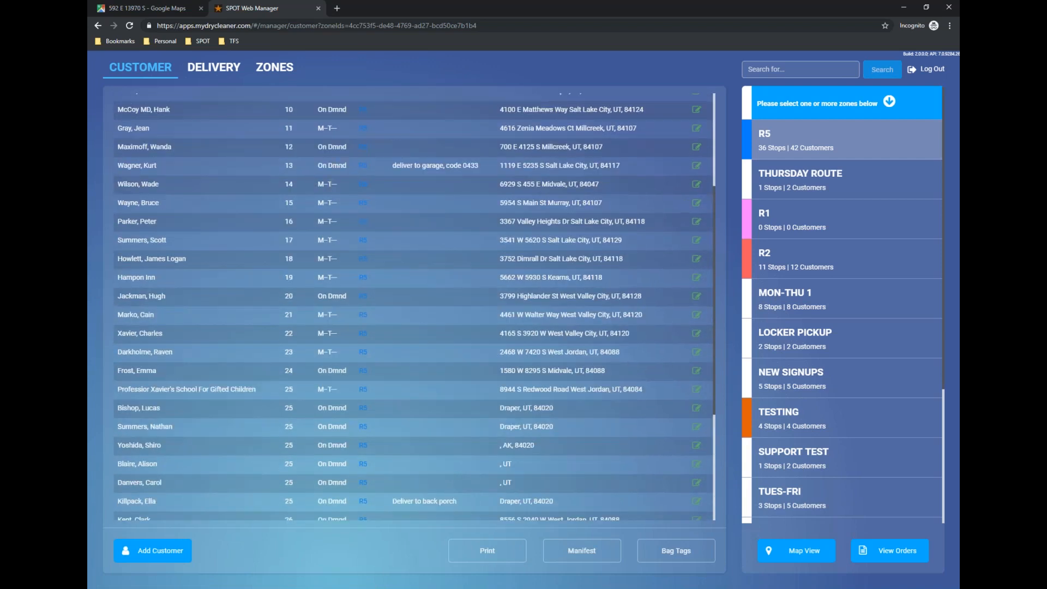
{"action": "scroll", "coordinate": [497, 208], "scroll_direction": "up", "scroll_amount": 4}
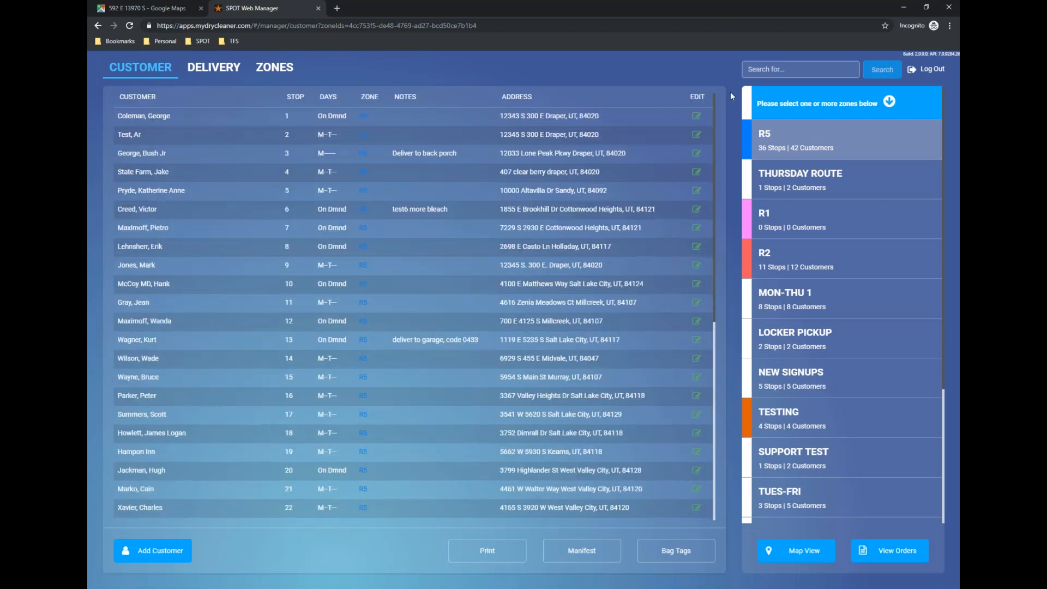
View the orders of the customer at R5's first stop and return to the stop list.
{"action": "left_click", "coordinate": [696, 121]}
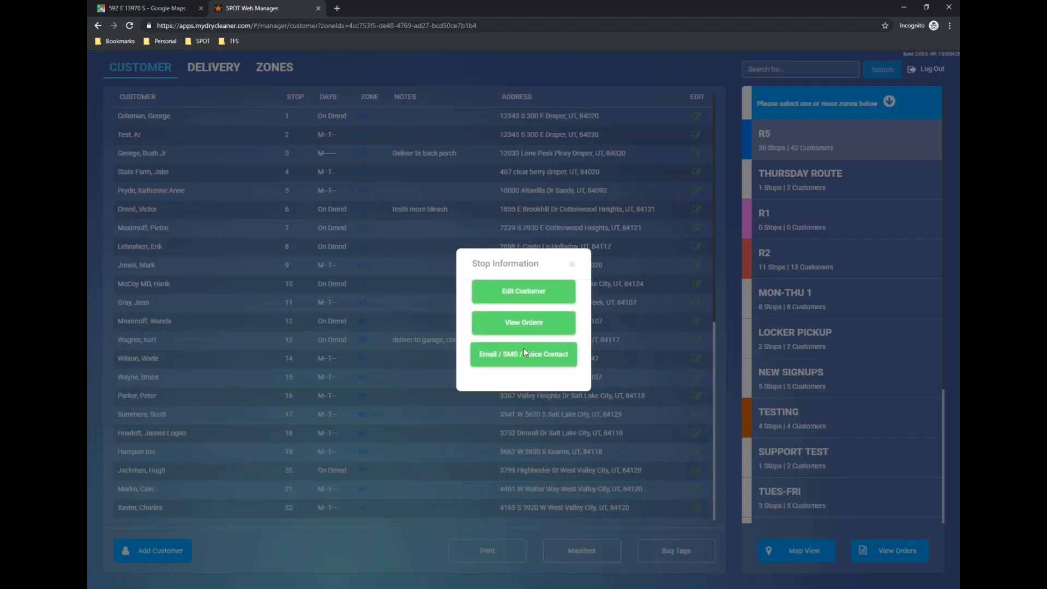
{"action": "left_click", "coordinate": [528, 312]}
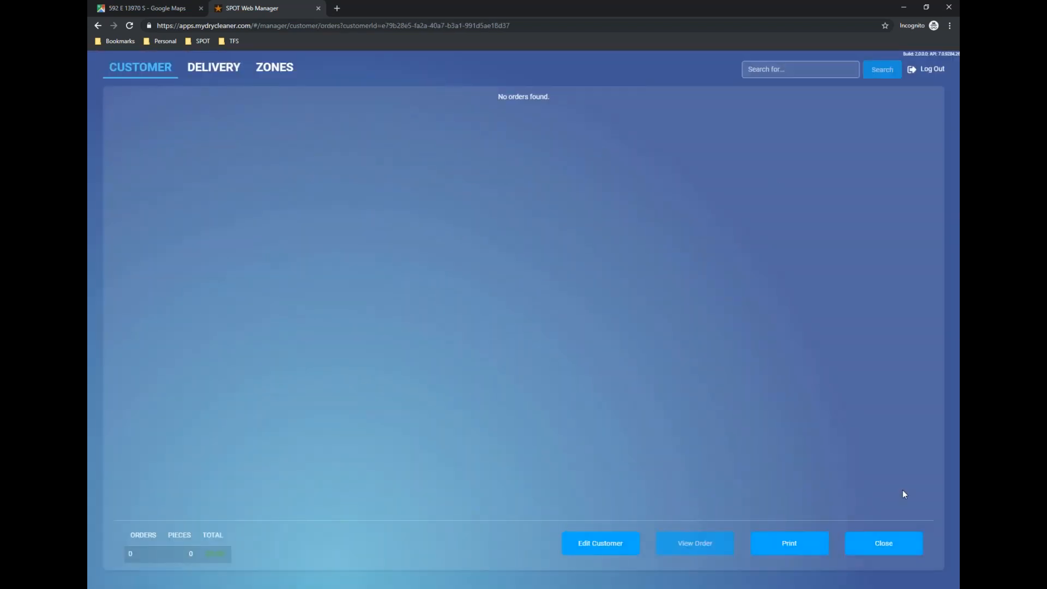
{"action": "left_click", "coordinate": [894, 549]}
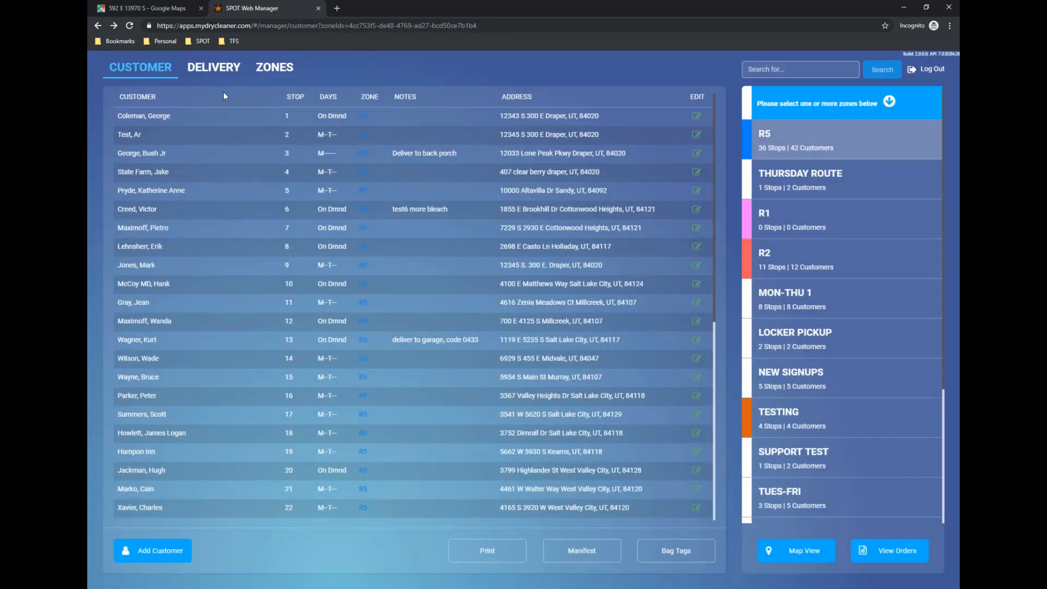
Show the delivery zones map and open the Thursday Route zone for editing.
{"action": "left_click", "coordinate": [265, 69]}
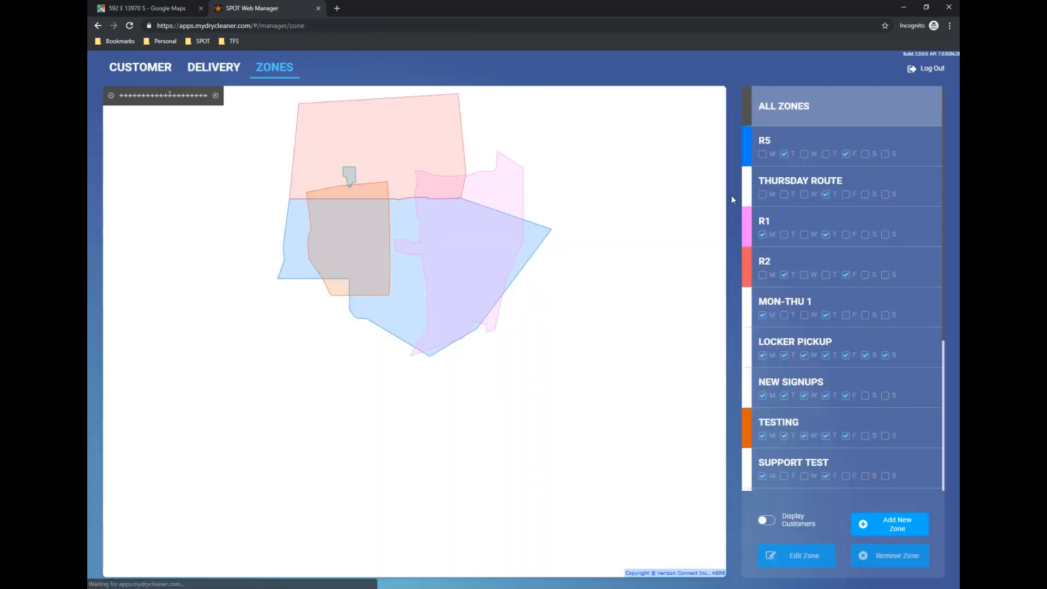
{"action": "left_click", "coordinate": [787, 180]}
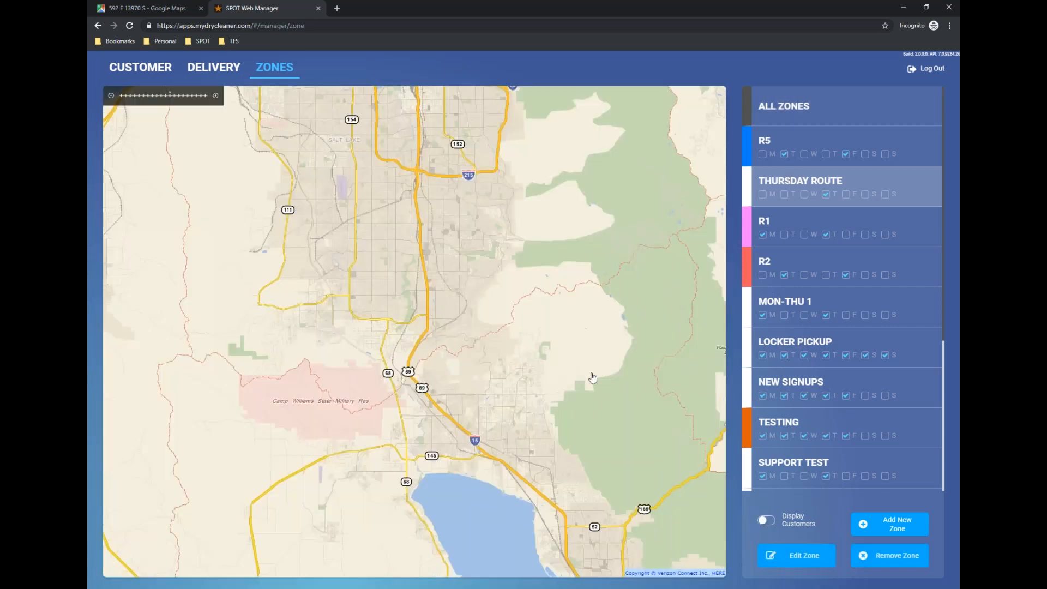
{"action": "left_click", "coordinate": [798, 556]}
{"action": "scroll", "coordinate": [562, 329], "scroll_direction": "up", "scroll_amount": 1}
{"action": "left_click_drag", "start_coordinate": [585, 291], "coordinate": [579, 311]}
{"action": "scroll", "coordinate": [604, 304], "scroll_direction": "up", "scroll_amount": 2}
{"action": "scroll", "coordinate": [628, 254], "scroll_direction": "down", "scroll_amount": 2}
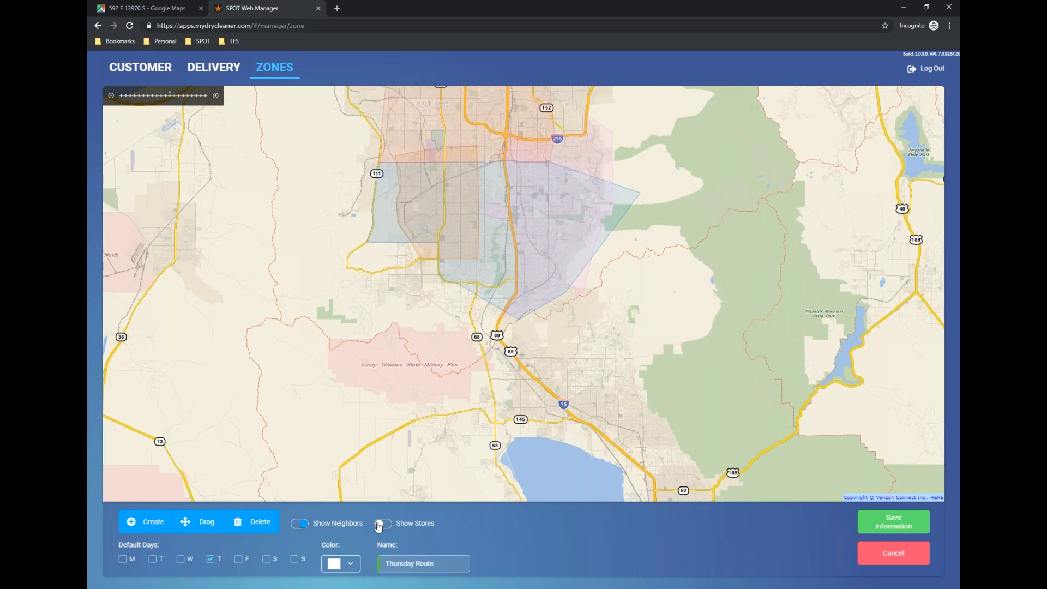
Hide the neighboring zones on the map and show them again.
{"action": "left_click", "coordinate": [299, 523]}
{"action": "left_click", "coordinate": [298, 524]}
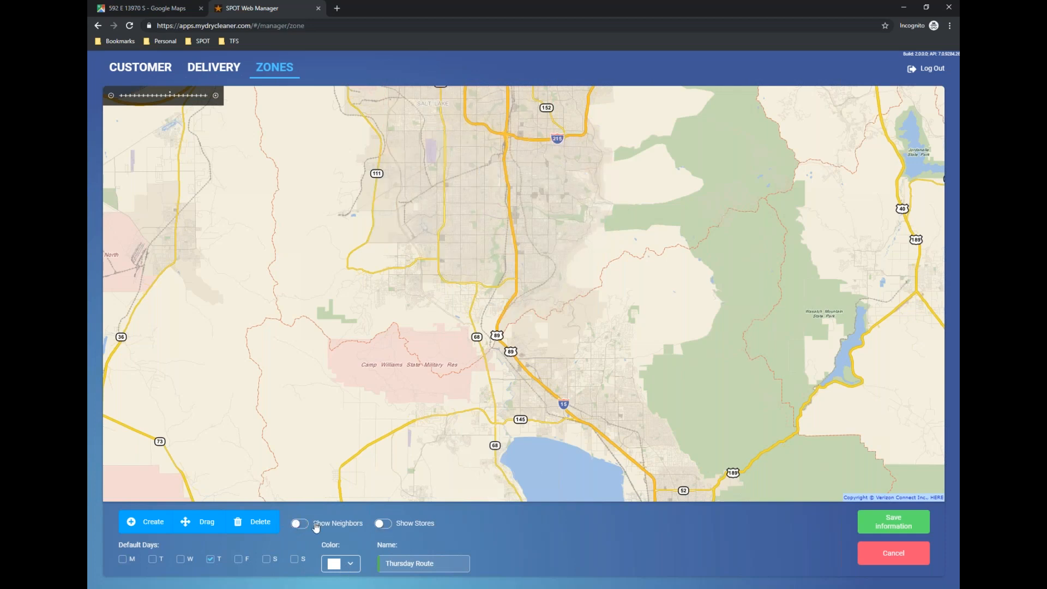
{"action": "scroll", "coordinate": [503, 323], "scroll_direction": "up", "scroll_amount": 3}
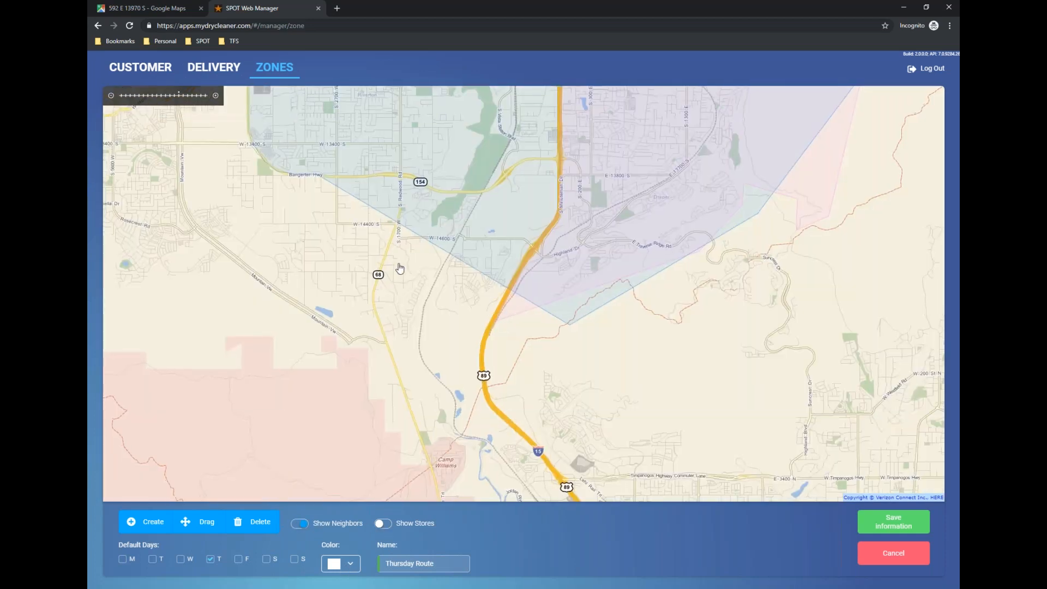
{"action": "left_click_drag", "start_coordinate": [322, 189], "coordinate": [464, 244]}
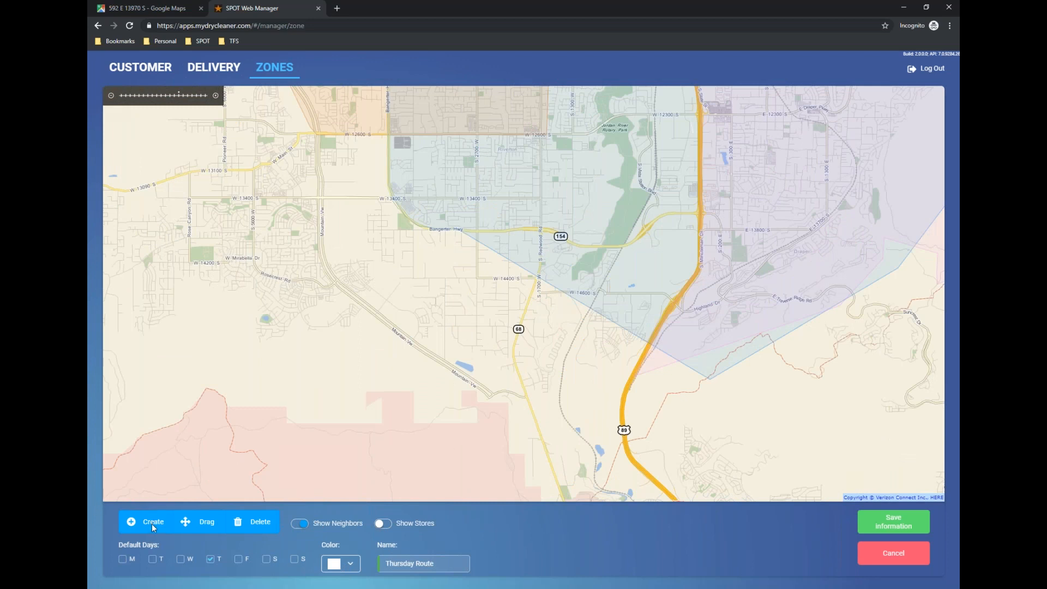
Set the Thursday Route zone's color to red.
{"action": "left_click", "coordinate": [335, 566]}
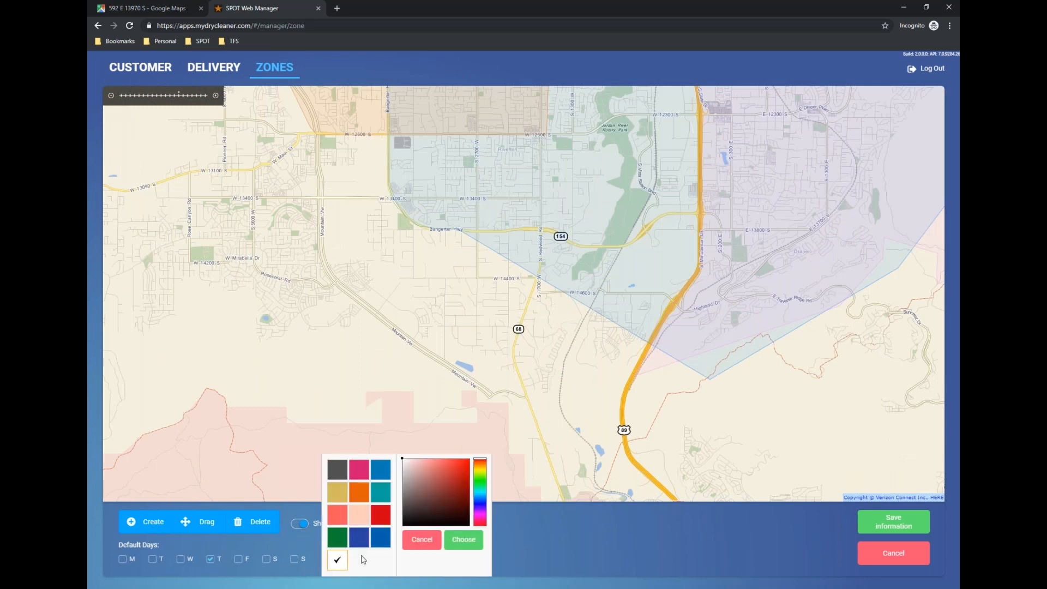
{"action": "left_click", "coordinate": [382, 519]}
{"action": "left_click", "coordinate": [539, 402]}
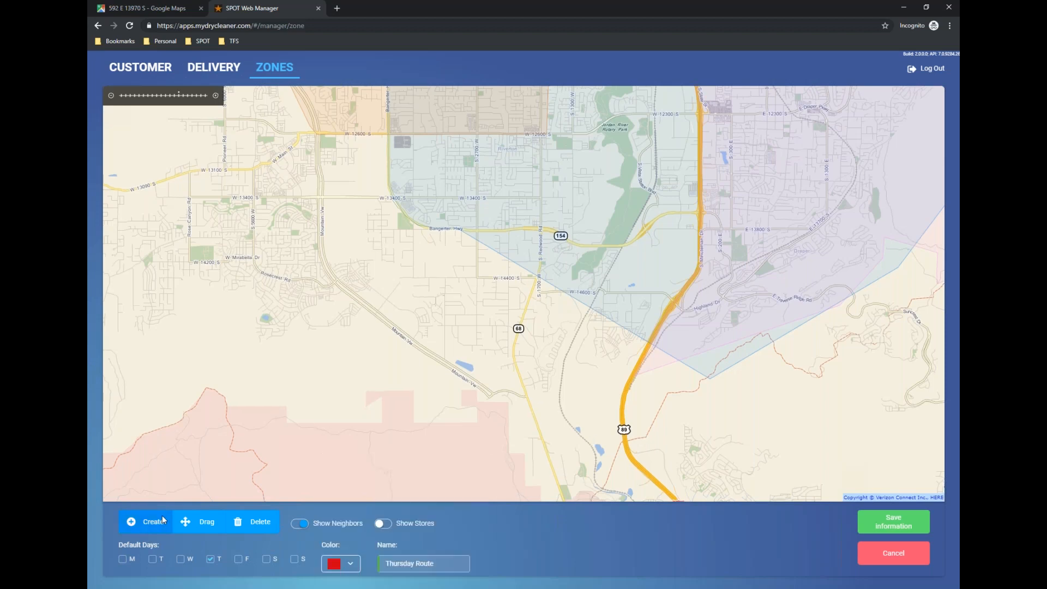
Draw the Thursday Route boundary from the R5 zone's southern tip past Camp Williams, northwest to W 13100 S and east to W 13400 S.
{"action": "left_click", "coordinate": [703, 383]}
{"action": "left_click", "coordinate": [562, 471]}
{"action": "left_click", "coordinate": [258, 389]}
{"action": "left_click", "coordinate": [189, 230]}
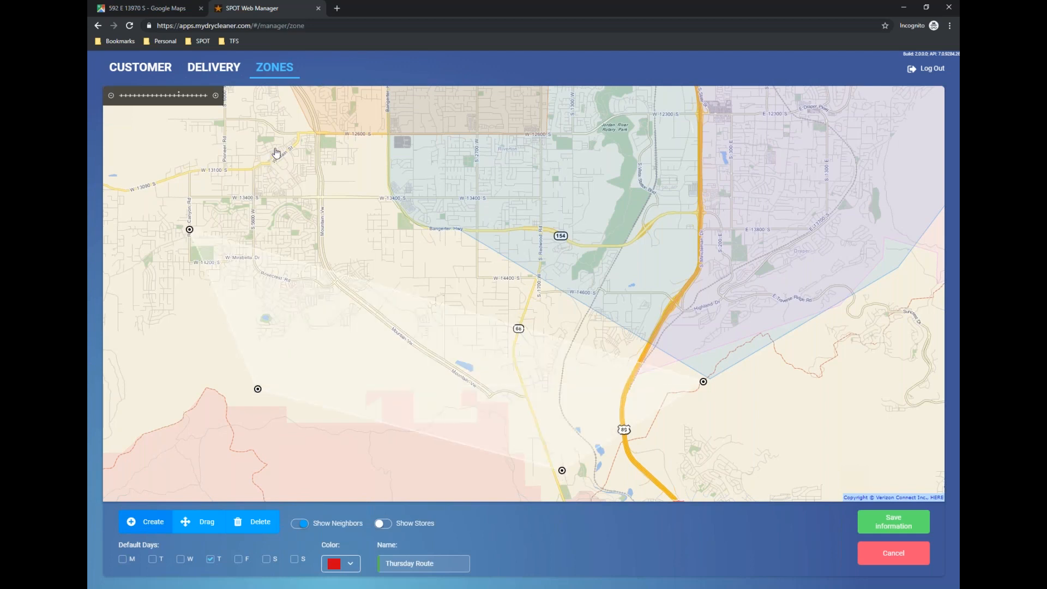
{"action": "left_click", "coordinate": [299, 132]}
{"action": "left_click", "coordinate": [225, 168]}
{"action": "mouse_move", "coordinate": [226, 169]}
{"action": "left_mouse_down"}
{"action": "mouse_move", "coordinate": [333, 145]}
{"action": "mouse_move", "coordinate": [270, 153]}
{"action": "mouse_move", "coordinate": [232, 174]}
{"action": "left_mouse_up"}
{"action": "left_click_drag", "start_coordinate": [334, 152], "coordinate": [359, 202]}
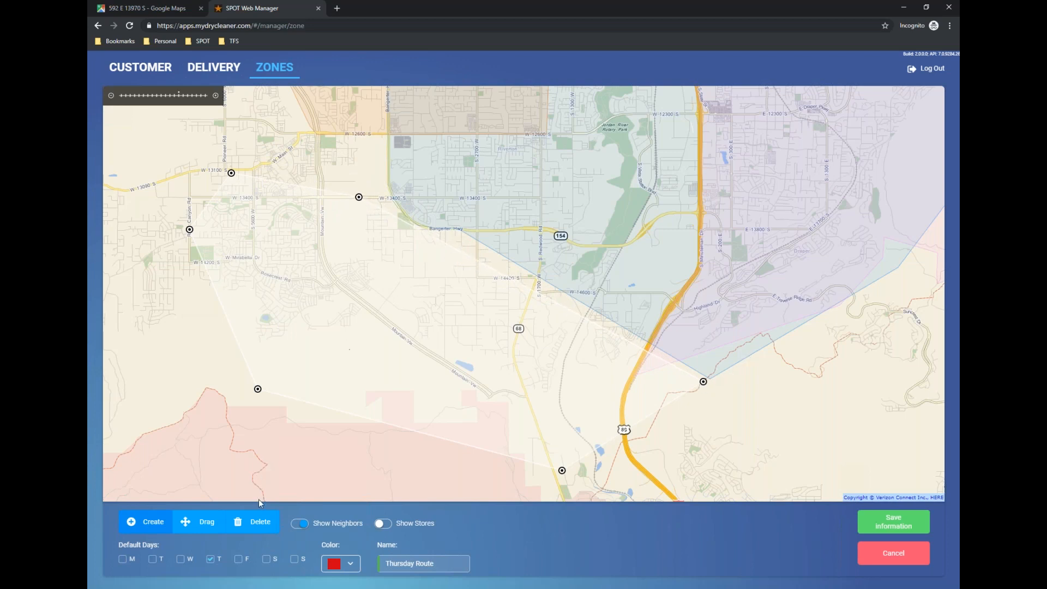
Pull the zone's northeast edge against the R5 border, adding boundary points along Bangerter Hwy near W 13800 S.
{"action": "left_click", "coordinate": [205, 522]}
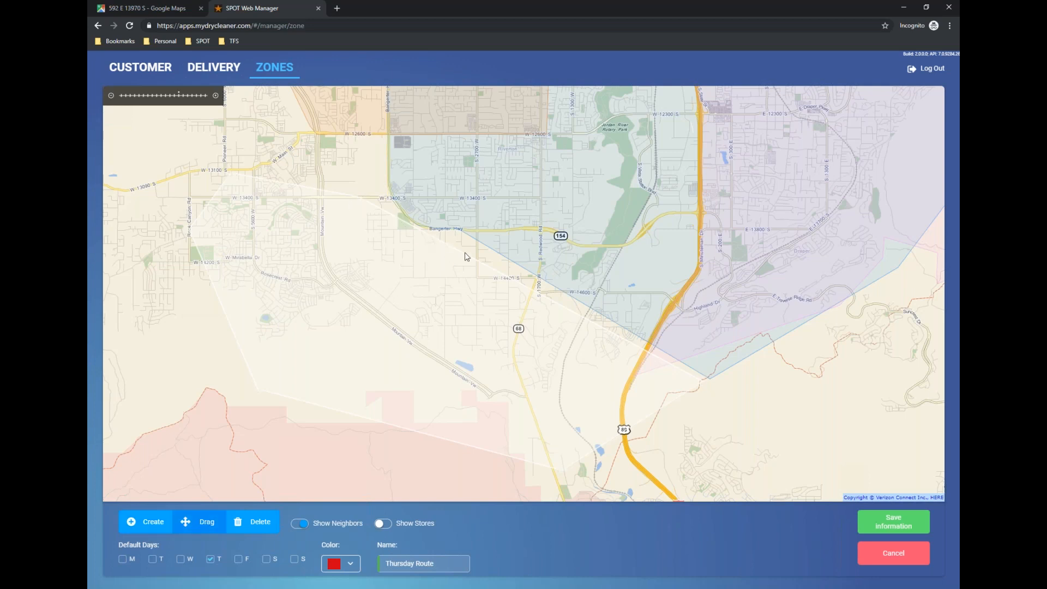
{"action": "scroll", "coordinate": [466, 257], "scroll_direction": "up", "scroll_amount": 1}
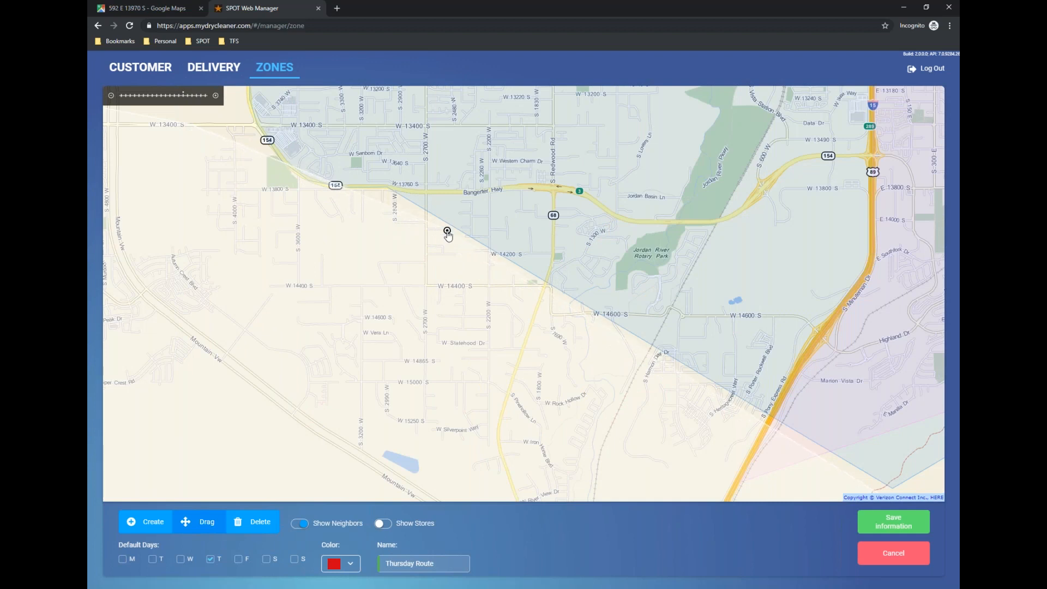
{"action": "left_click_drag", "start_coordinate": [386, 237], "coordinate": [450, 287]}
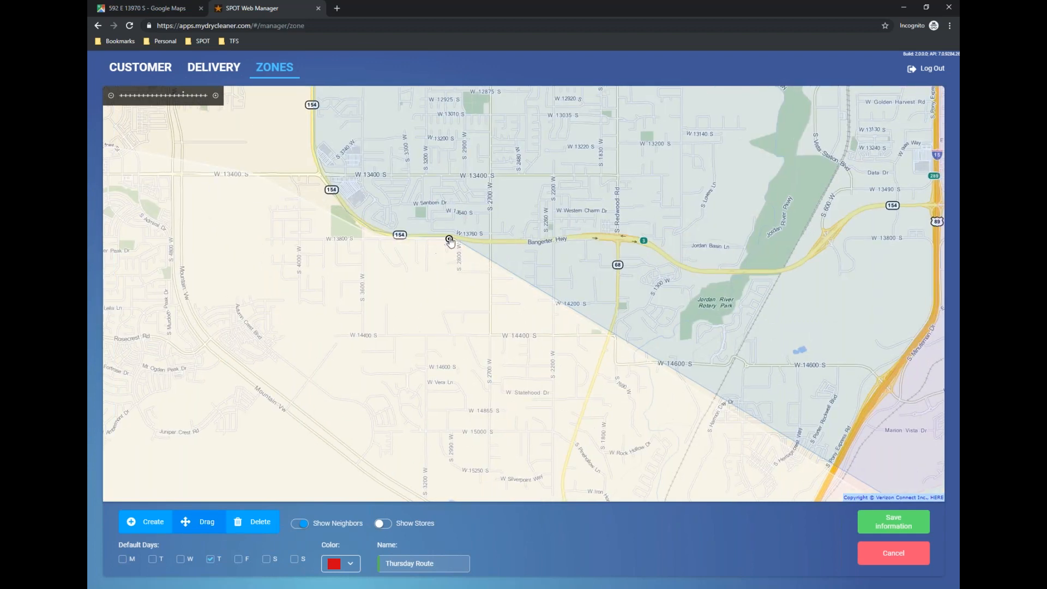
Reapply red as the Thursday Route zone's color and save the zone.
{"action": "left_click", "coordinate": [344, 567]}
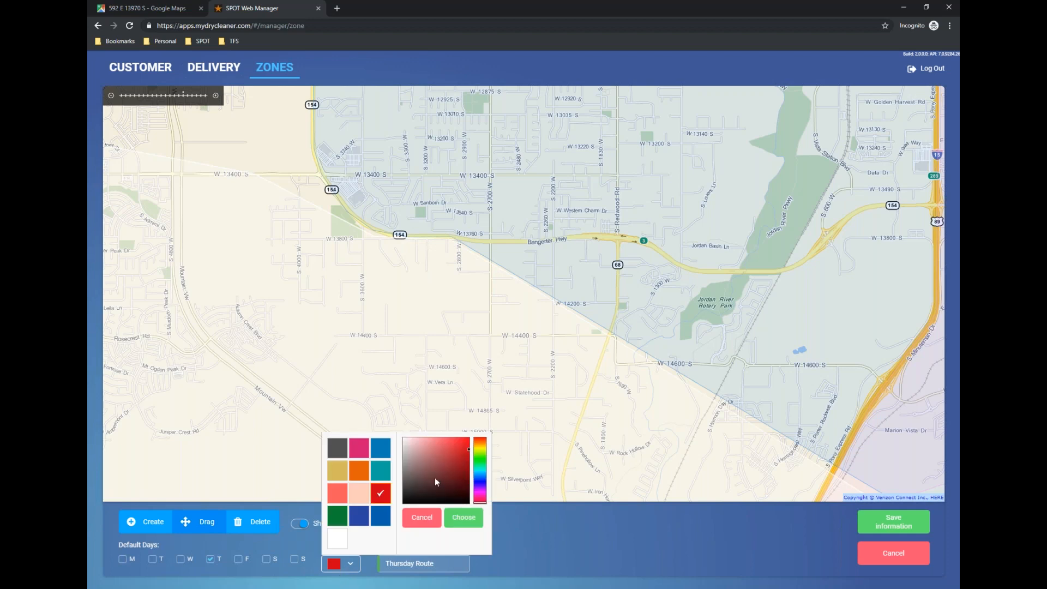
{"action": "left_click", "coordinate": [470, 518]}
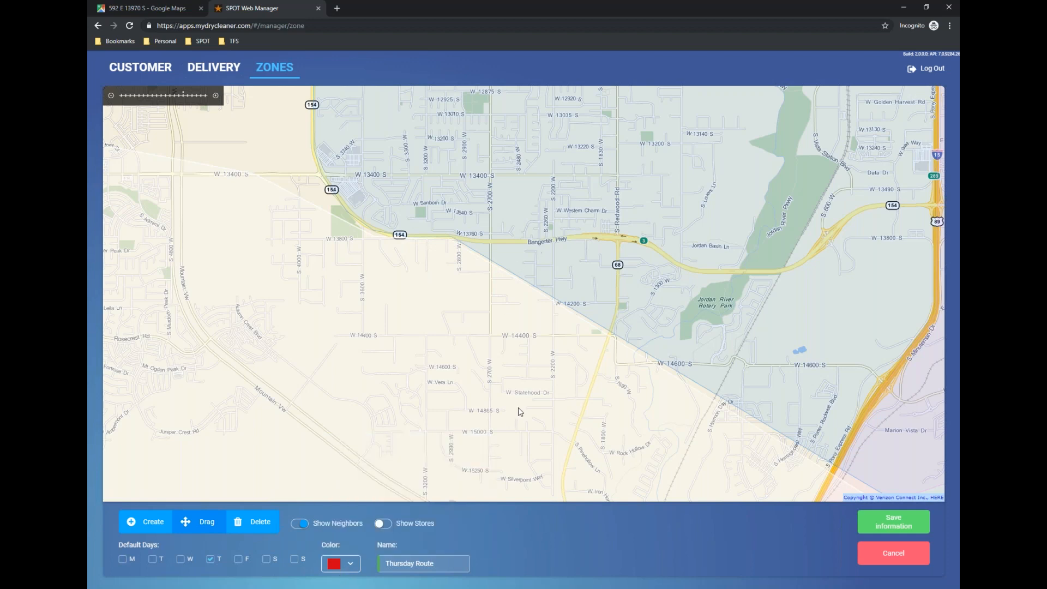
{"action": "scroll", "coordinate": [486, 311], "scroll_direction": "down", "scroll_amount": 2}
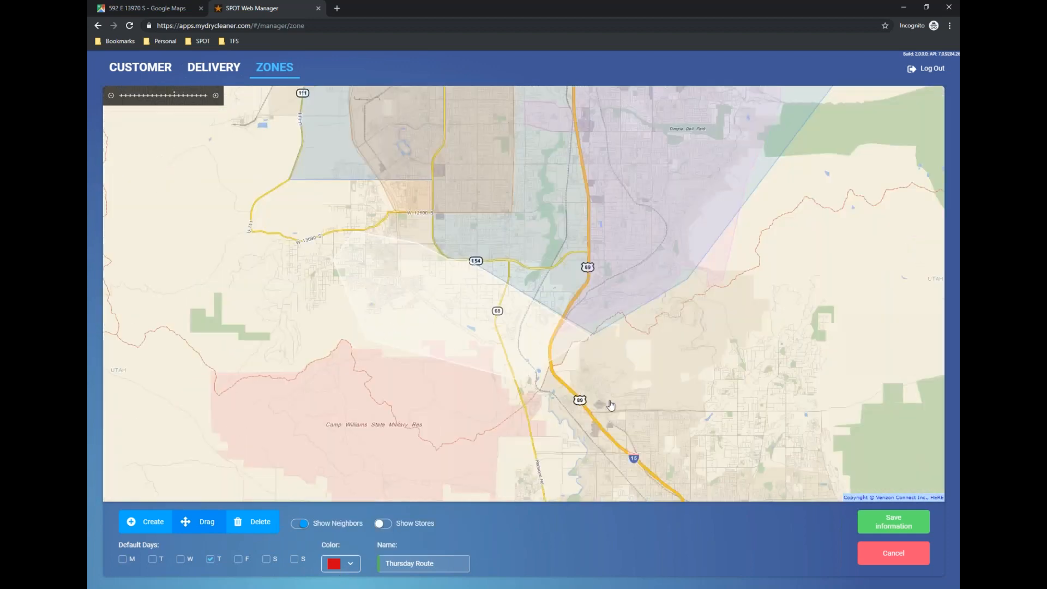
{"action": "left_click_drag", "start_coordinate": [570, 402], "coordinate": [549, 462]}
{"action": "left_click", "coordinate": [893, 522]}
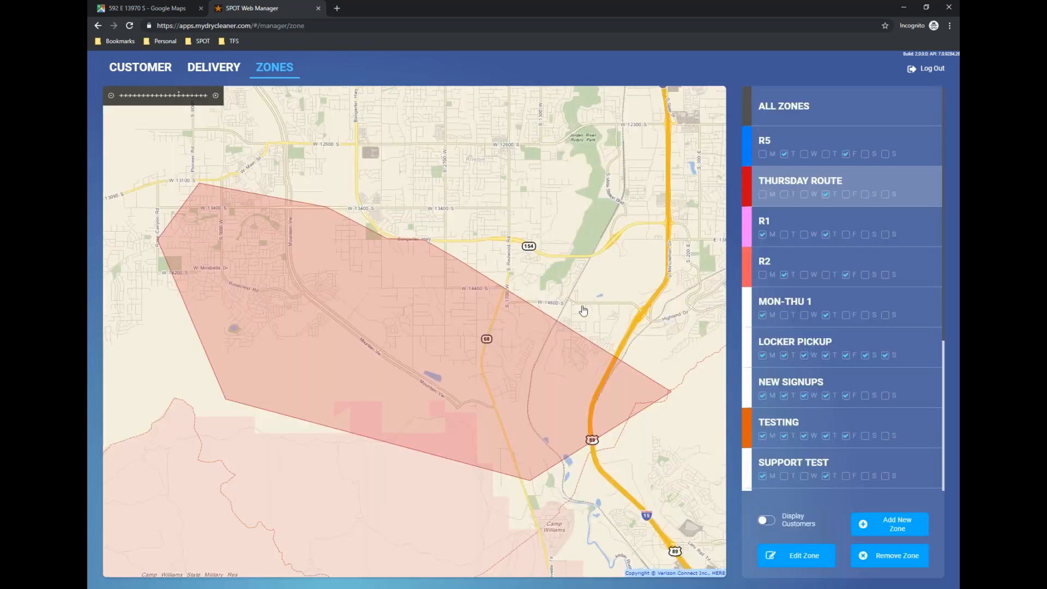
Reopen Thursday Route for editing, extend its southwest and western corners outward, and move its northern corner to W 13400 S near Bangerter Hwy.
{"action": "left_click", "coordinate": [811, 158]}
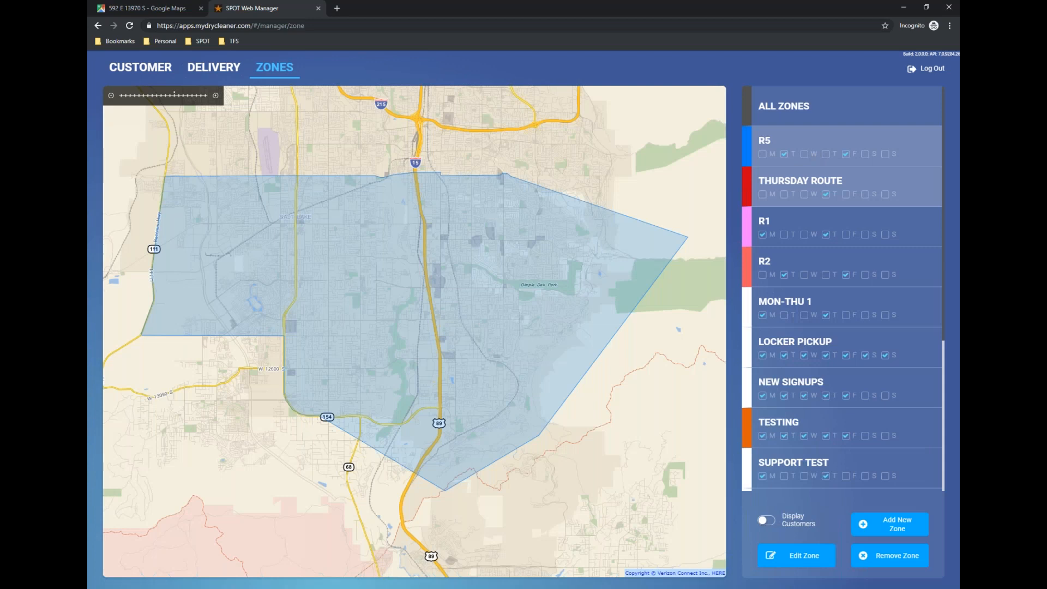
{"action": "left_click", "coordinate": [814, 186]}
{"action": "left_click", "coordinate": [806, 552]}
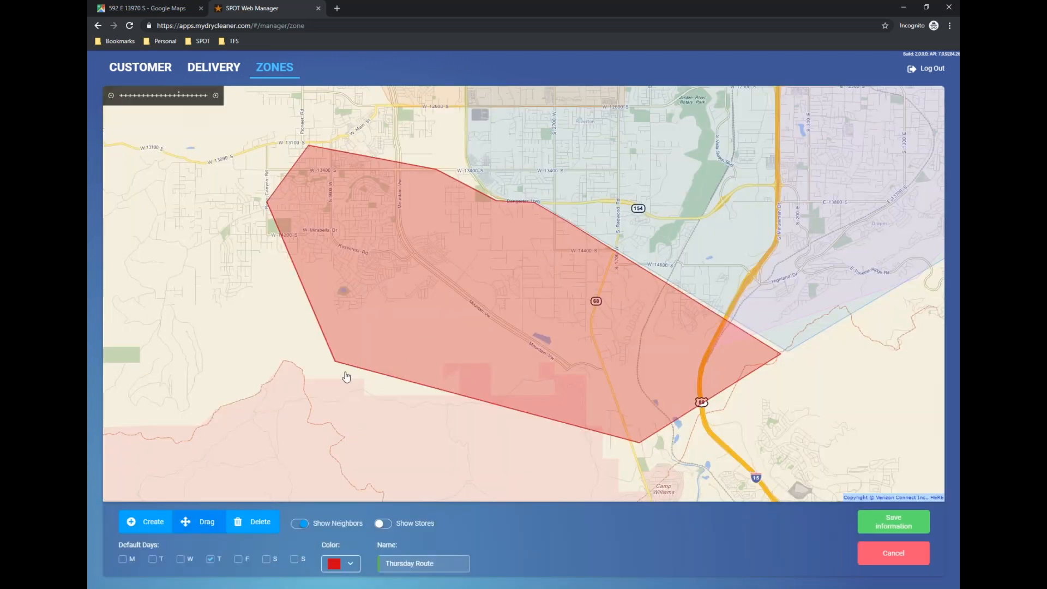
{"action": "left_click_drag", "start_coordinate": [335, 361], "coordinate": [342, 390]}
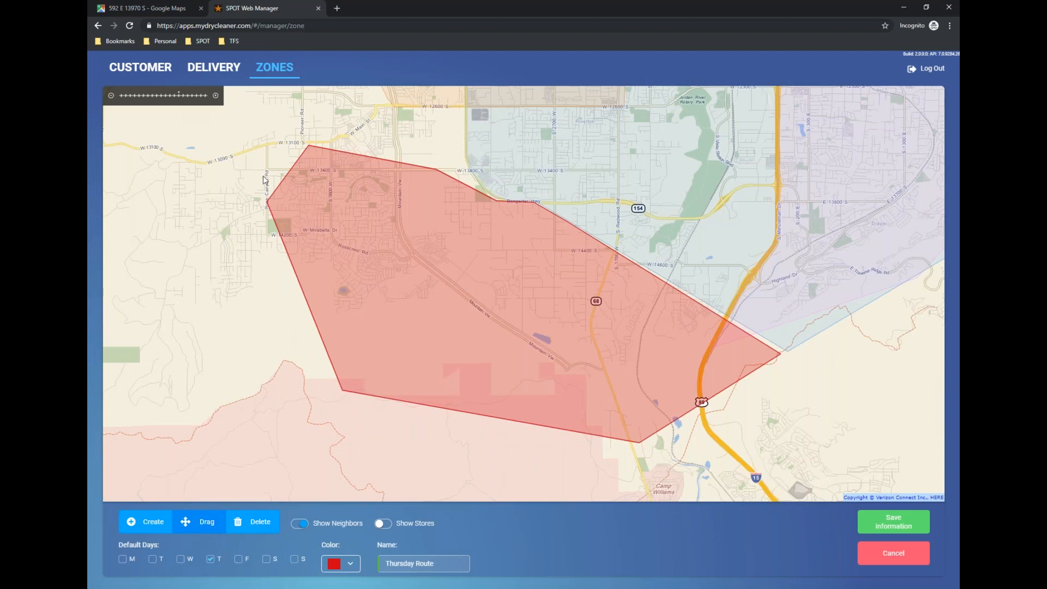
{"action": "left_click_drag", "start_coordinate": [271, 203], "coordinate": [154, 254]}
{"action": "left_click_drag", "start_coordinate": [309, 146], "coordinate": [156, 126]}
{"action": "left_click_drag", "start_coordinate": [488, 151], "coordinate": [419, 277]}
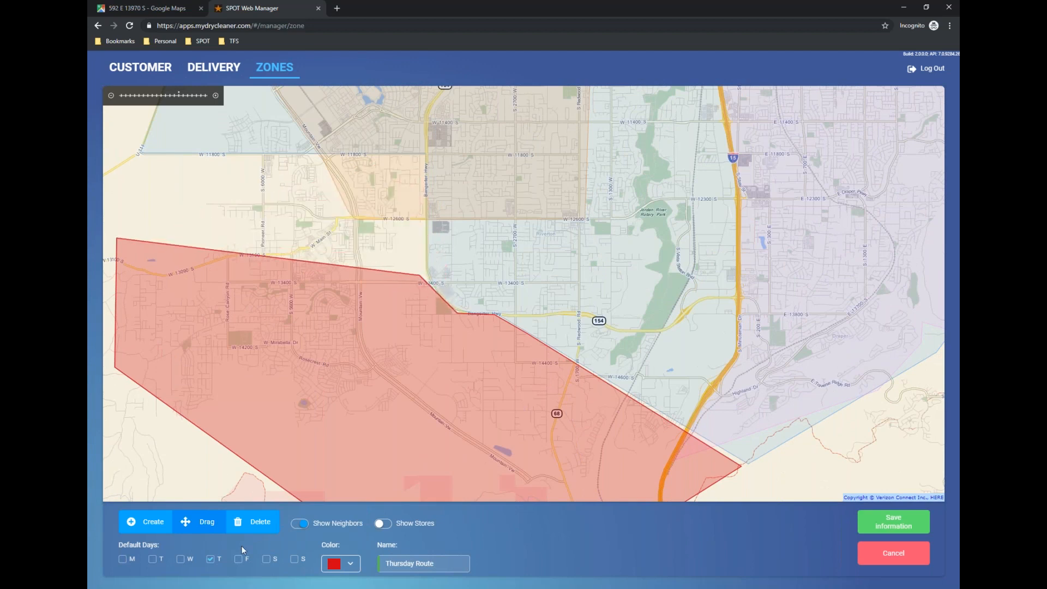
Try to draw a second, separate Thursday Route area around W 12600 S, north of the existing boundary.
{"action": "left_click", "coordinate": [419, 233]}
{"action": "left_click", "coordinate": [419, 180]}
{"action": "left_click", "coordinate": [354, 177]}
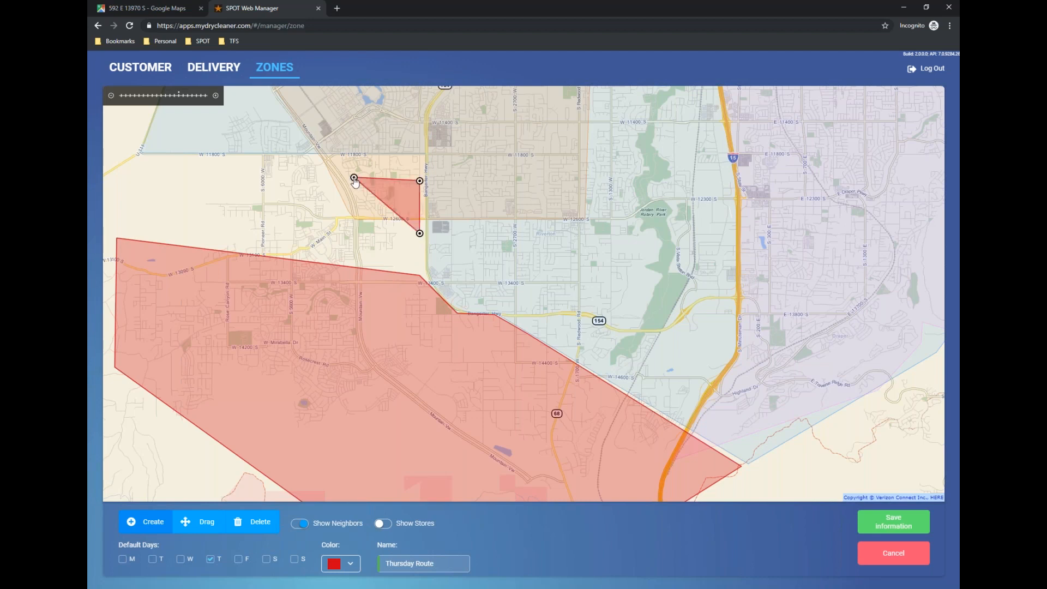
{"action": "left_click_drag", "start_coordinate": [262, 189], "coordinate": [264, 189]}
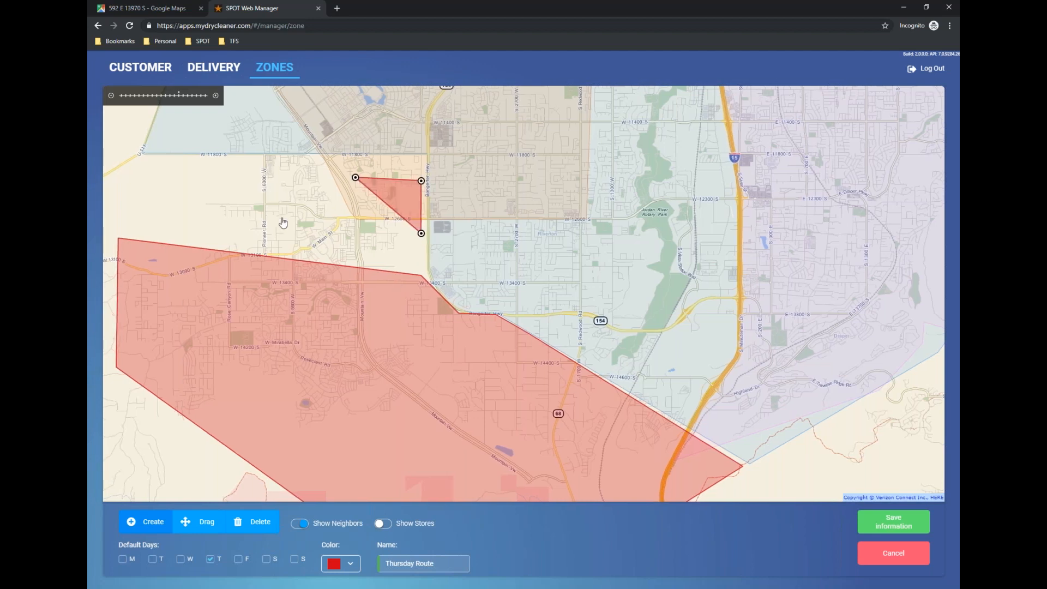
{"action": "left_click_drag", "start_coordinate": [355, 177], "coordinate": [226, 208]}
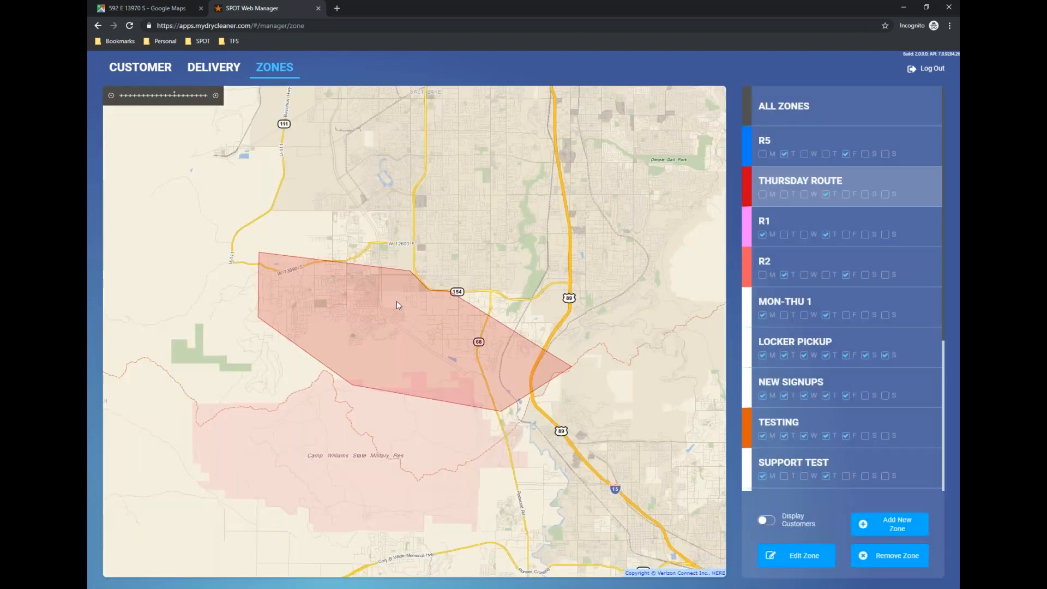
Reopen Thursday Route for editing and extend its northern edge to W 11800 S, from Bangerter Hwy west to the neighbouring zone's corner.
{"action": "scroll", "coordinate": [396, 301], "scroll_direction": "up", "scroll_amount": 2}
{"action": "scroll", "coordinate": [510, 327], "scroll_direction": "down", "scroll_amount": 3}
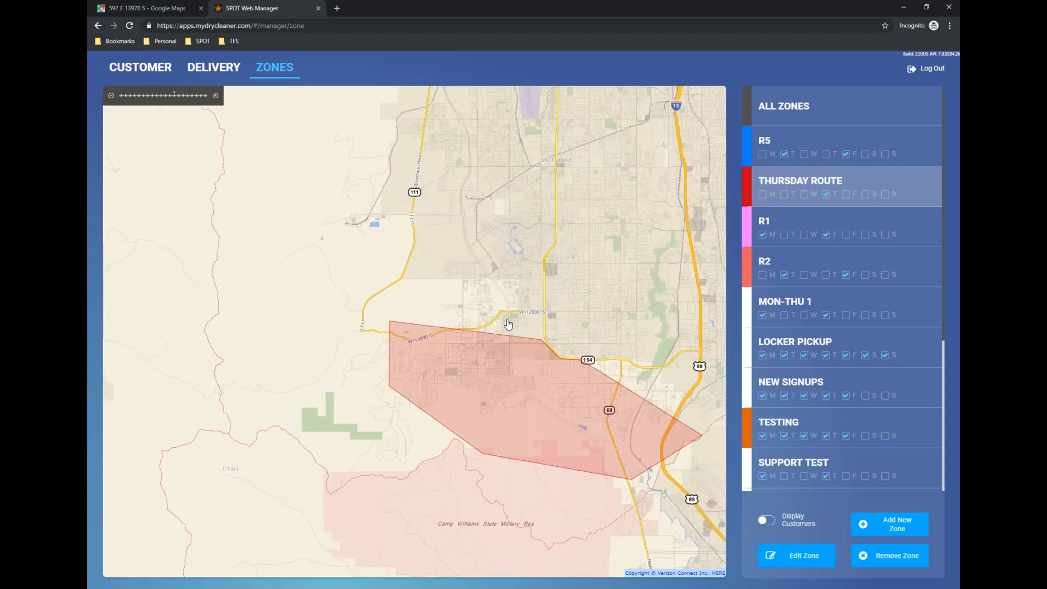
{"action": "scroll", "coordinate": [509, 324], "scroll_direction": "up", "scroll_amount": 2}
{"action": "left_click_drag", "start_coordinate": [623, 370], "coordinate": [439, 328]}
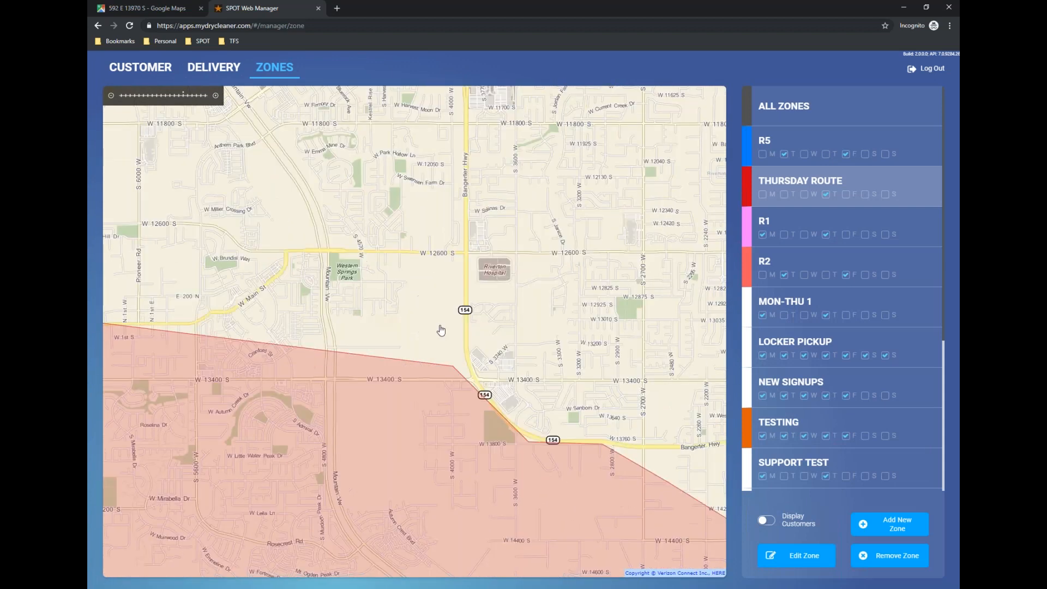
{"action": "scroll", "coordinate": [438, 327], "scroll_direction": "down", "scroll_amount": 1}
{"action": "scroll", "coordinate": [437, 329], "scroll_direction": "down", "scroll_amount": 1}
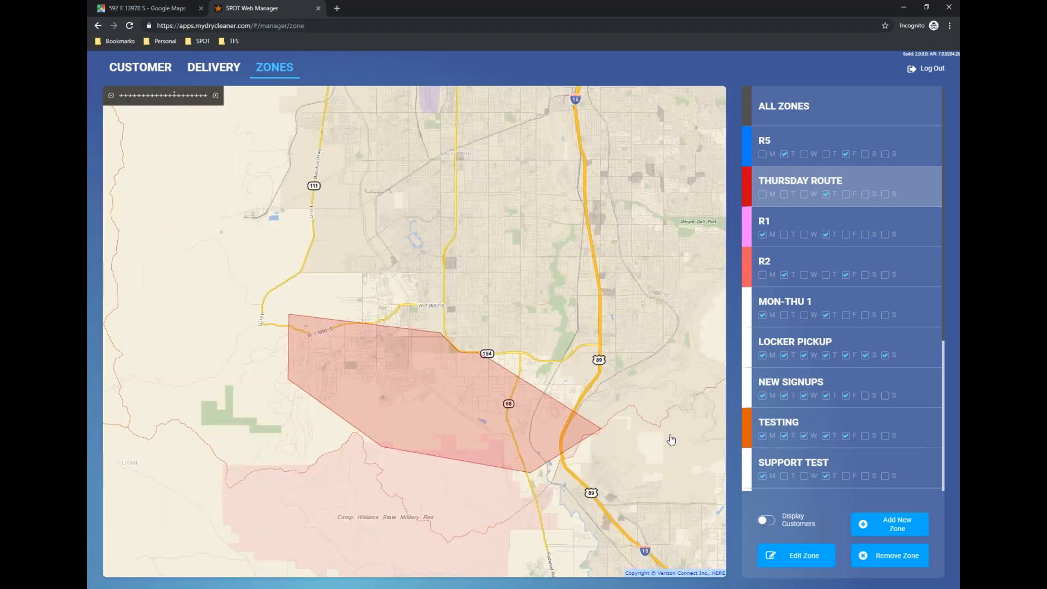
{"action": "left_click", "coordinate": [802, 555]}
{"action": "left_click_drag", "start_coordinate": [523, 273], "coordinate": [498, 486]}
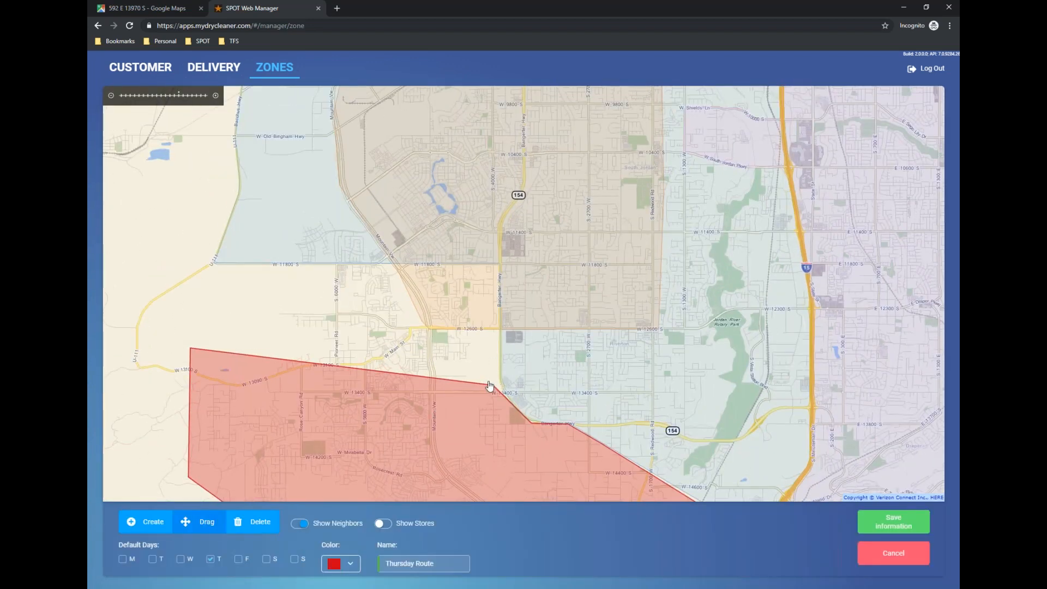
{"action": "left_click_drag", "start_coordinate": [434, 379], "coordinate": [519, 236]}
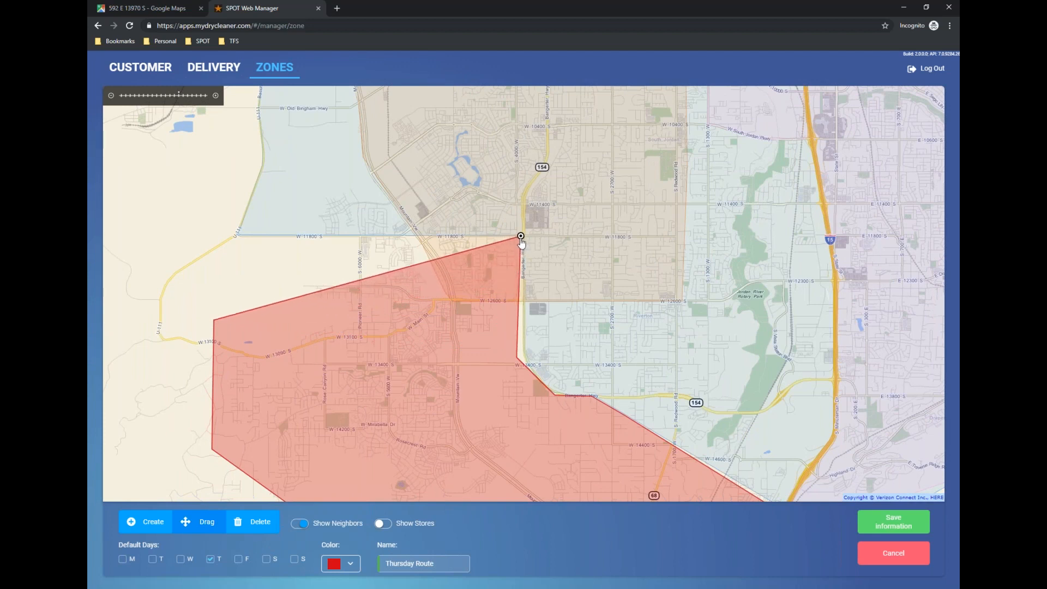
{"action": "left_click_drag", "start_coordinate": [285, 302], "coordinate": [236, 236]}
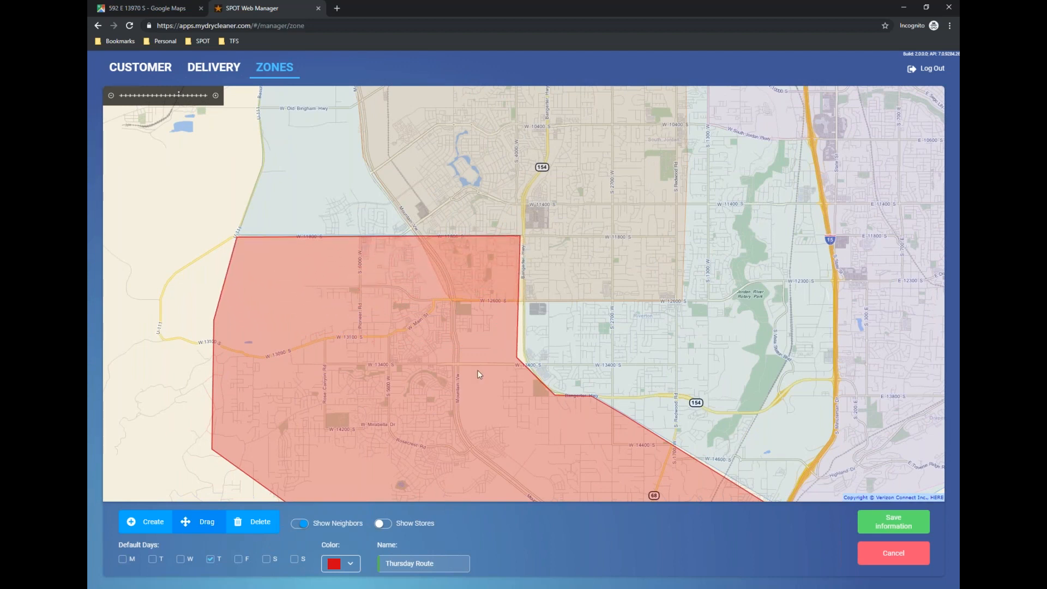
Align the Thursday Route boundary points along Bangerter Hwy and move the zone's eastern tip against the neighbouring zone's border east of I-15.
{"action": "left_click_drag", "start_coordinate": [518, 357], "coordinate": [522, 358]}
{"action": "left_click_drag", "start_coordinate": [550, 394], "coordinate": [555, 394]}
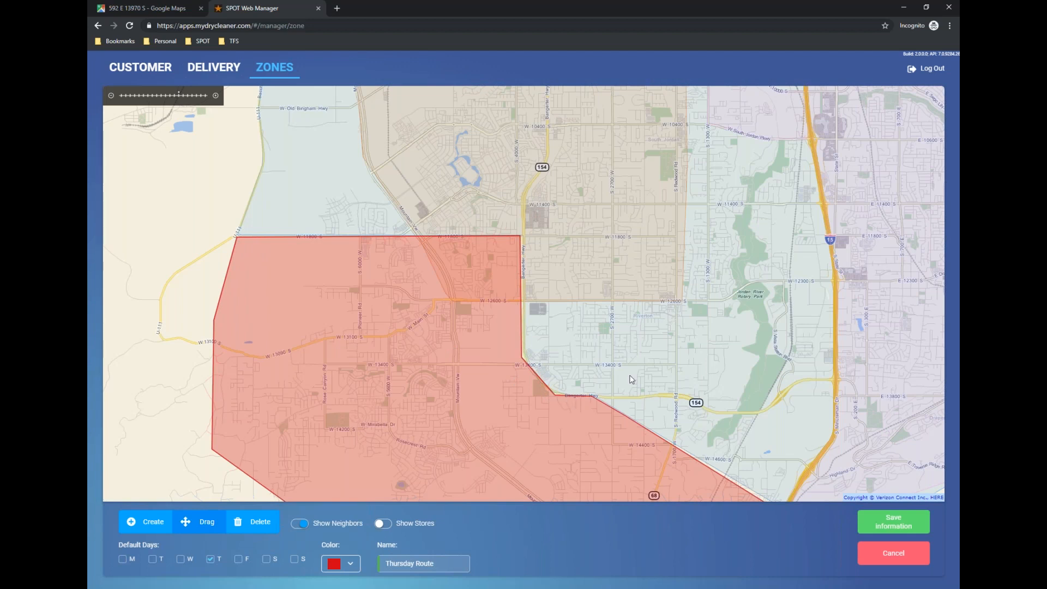
{"action": "scroll", "coordinate": [631, 378], "scroll_direction": "down", "scroll_amount": 1}
{"action": "left_click_drag", "start_coordinate": [693, 427], "coordinate": [619, 292]}
{"action": "left_click_drag", "start_coordinate": [701, 246], "coordinate": [593, 311]}
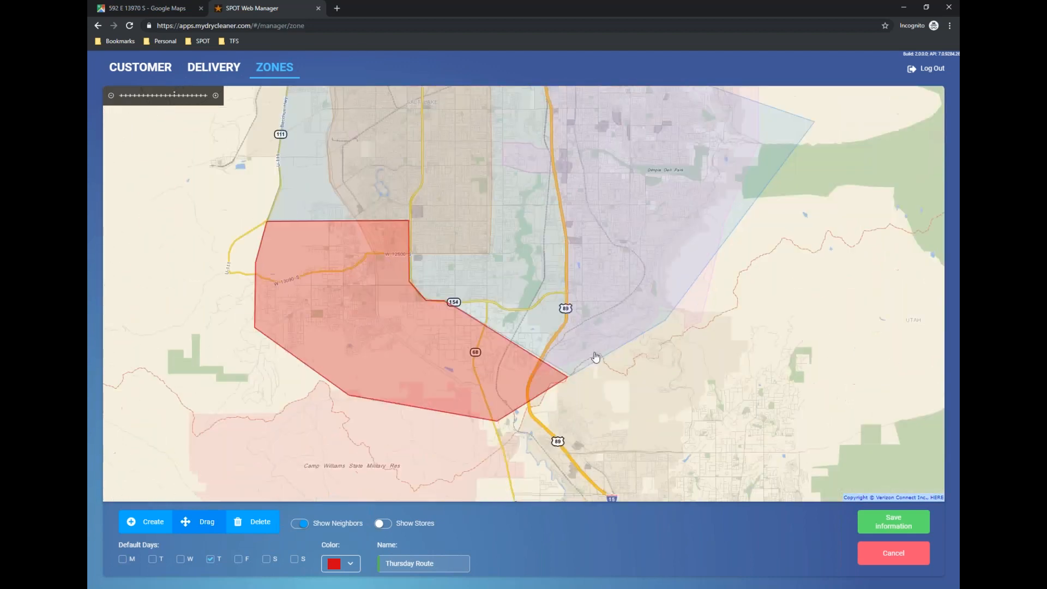
{"action": "scroll", "coordinate": [595, 404], "scroll_direction": "up", "scroll_amount": 2}
{"action": "mouse_move", "coordinate": [485, 292]}
{"action": "left_mouse_down"}
{"action": "mouse_move", "coordinate": [507, 294]}
{"action": "mouse_move", "coordinate": [499, 287]}
{"action": "left_mouse_up"}
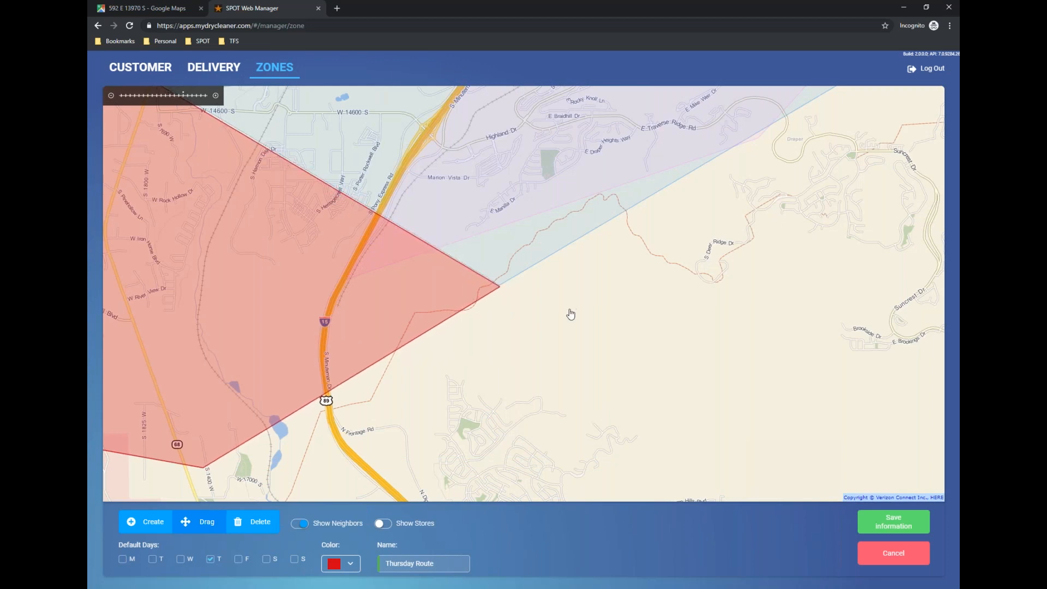
{"action": "scroll", "coordinate": [643, 346], "scroll_direction": "down", "scroll_amount": 2}
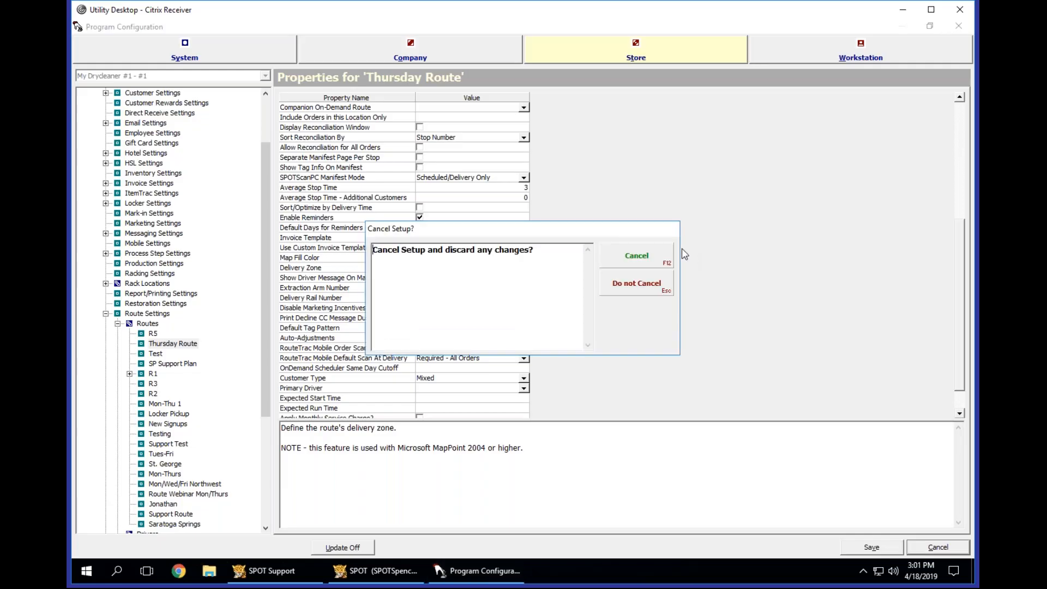
Access SPOT's Delivery section with the PIN and return to the home page alerts.
{"action": "left_click", "coordinate": [626, 254]}
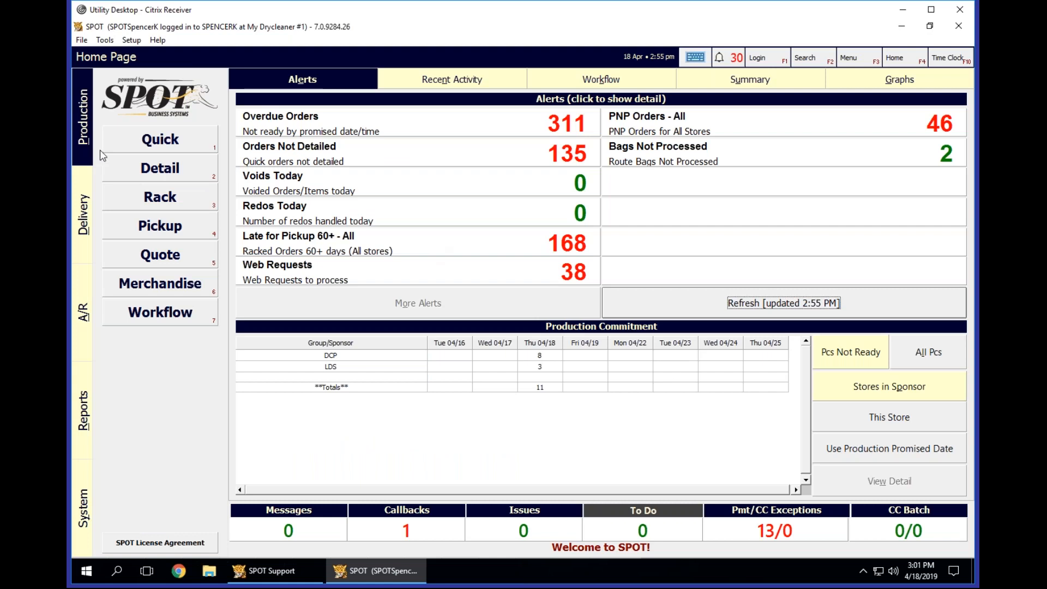
{"action": "left_click", "coordinate": [89, 192]}
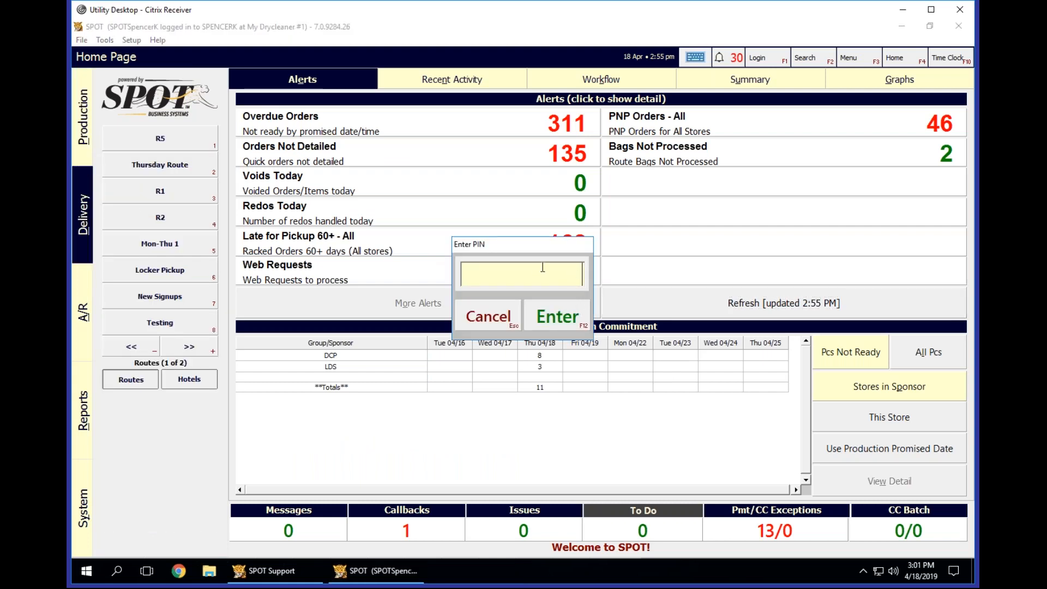
{"action": "type", "text": "*********"}
{"action": "key", "text": "Return"}
{"action": "left_click", "coordinate": [663, 254]}
{"action": "left_click", "coordinate": [520, 317]}
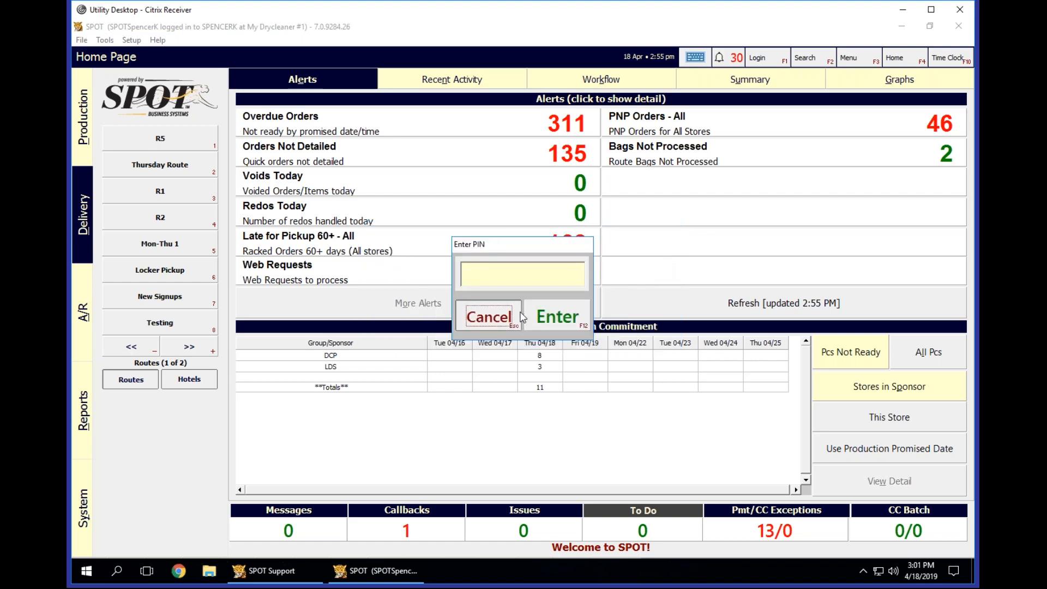
{"action": "left_click", "coordinate": [903, 59]}
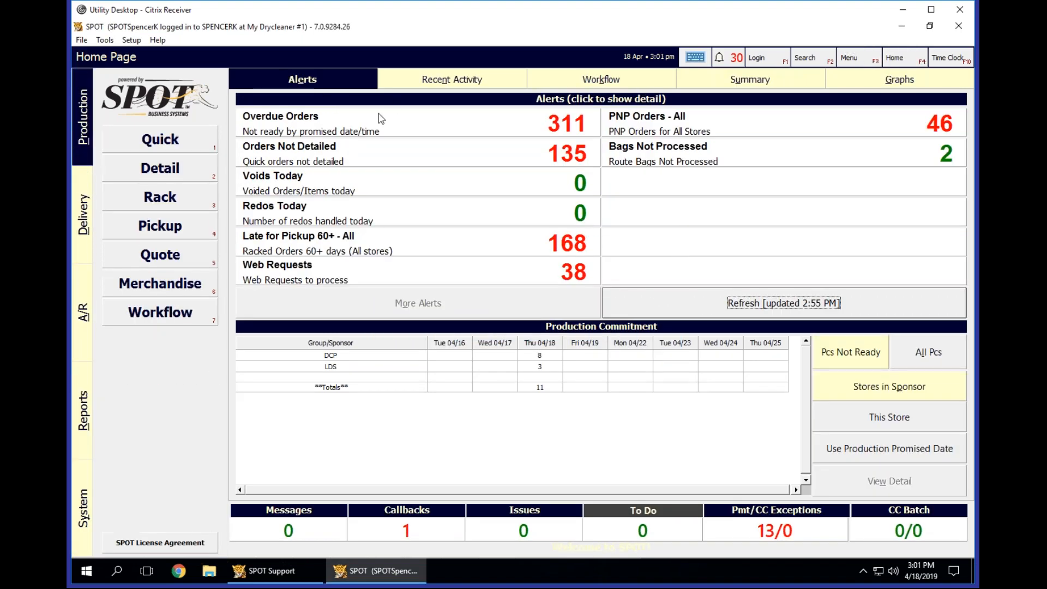
{"action": "left_click", "coordinate": [454, 79]}
{"action": "left_click", "coordinate": [312, 83]}
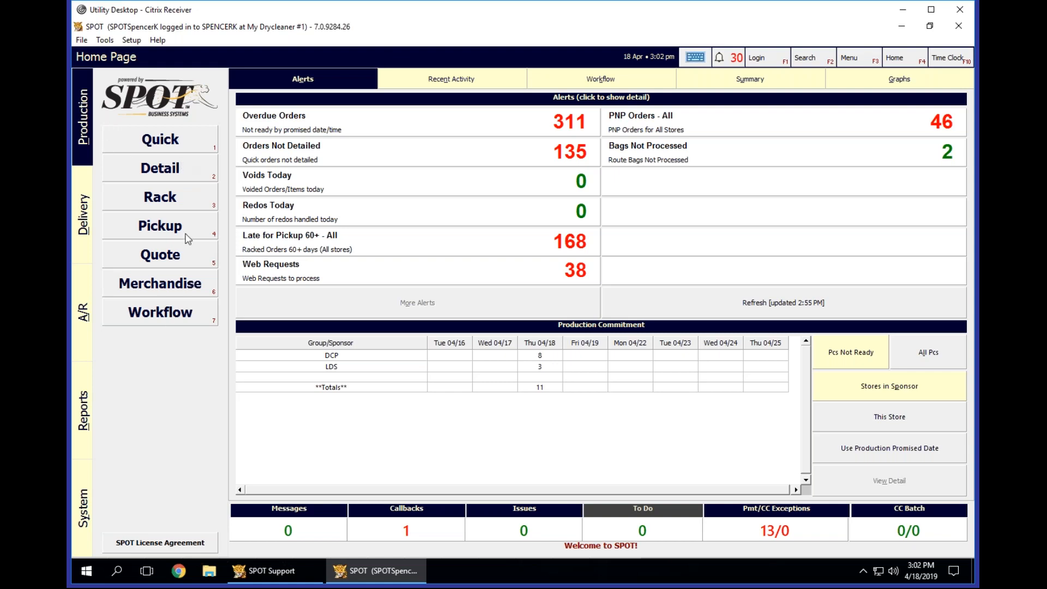
Enter the PIN to access route R5 in the Delivery section and open the route settings of its stop 13 customer.
{"action": "key", "text": "alt+d"}
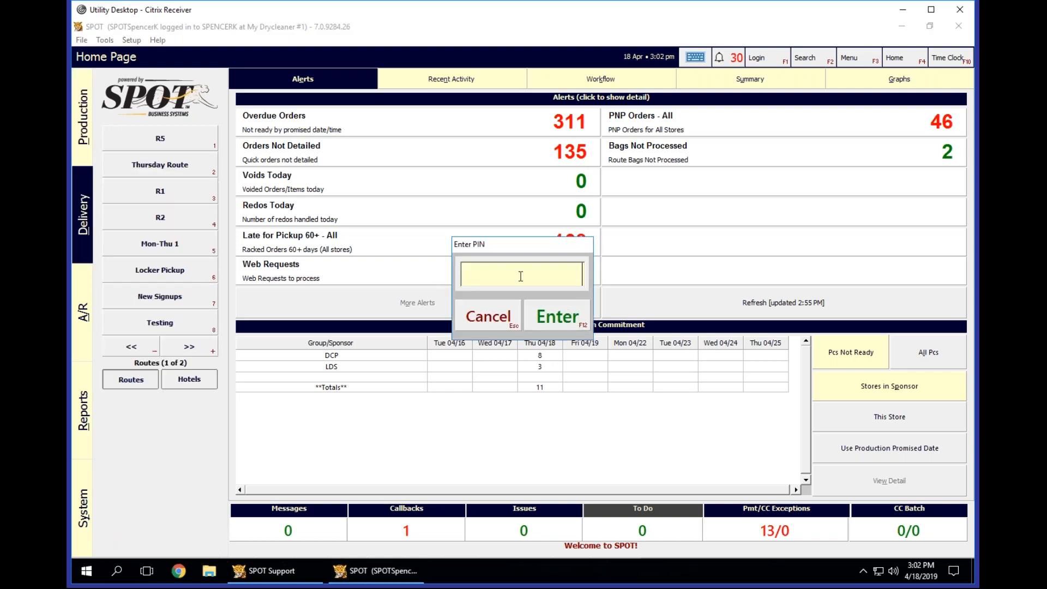
{"action": "type", "text": "**********"}
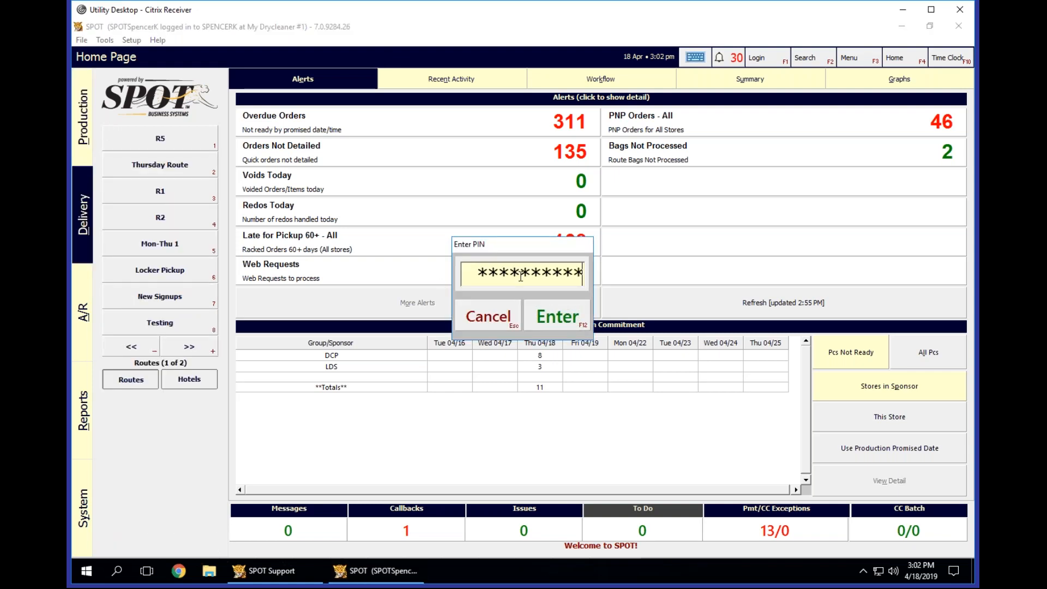
{"action": "key", "text": "Return"}
{"action": "left_click", "coordinate": [145, 144]}
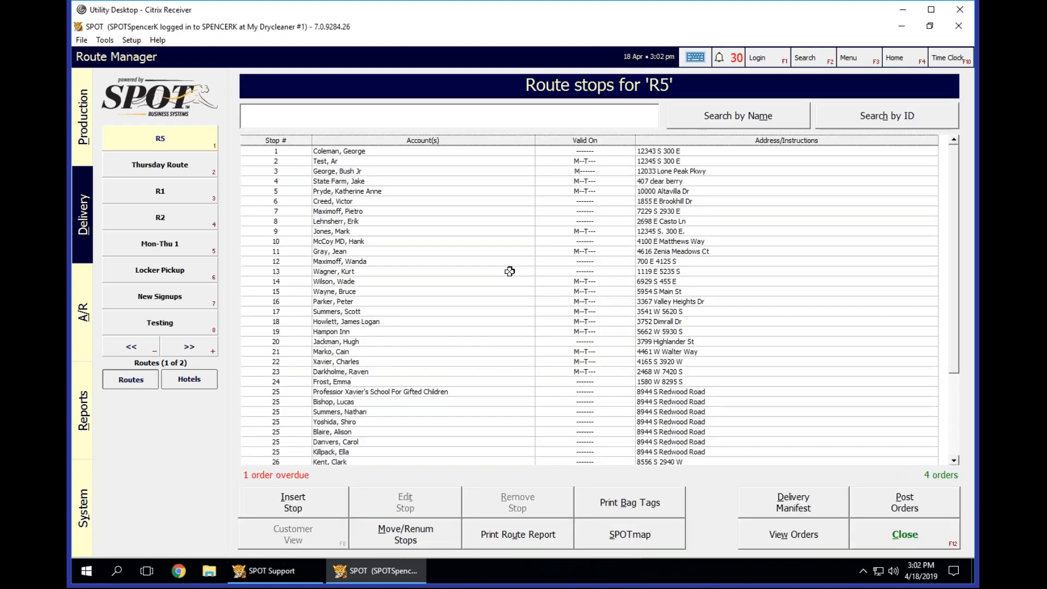
{"action": "left_click", "coordinate": [308, 537]}
{"action": "left_click", "coordinate": [579, 126]}
Set the customer's Monday visit type to Delivery.
{"action": "left_click", "coordinate": [382, 360]}
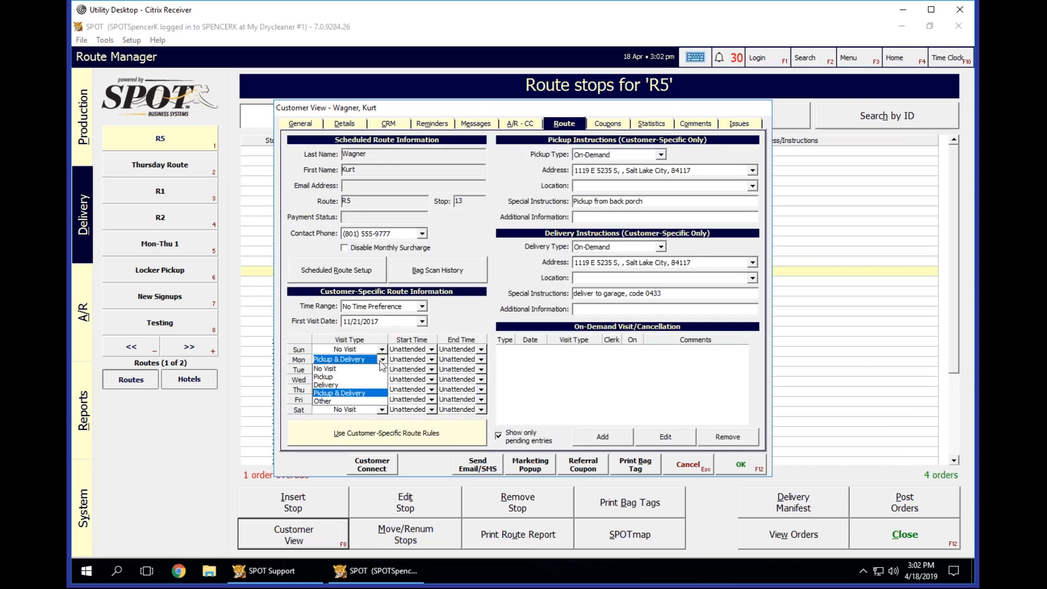
{"action": "left_click", "coordinate": [339, 384]}
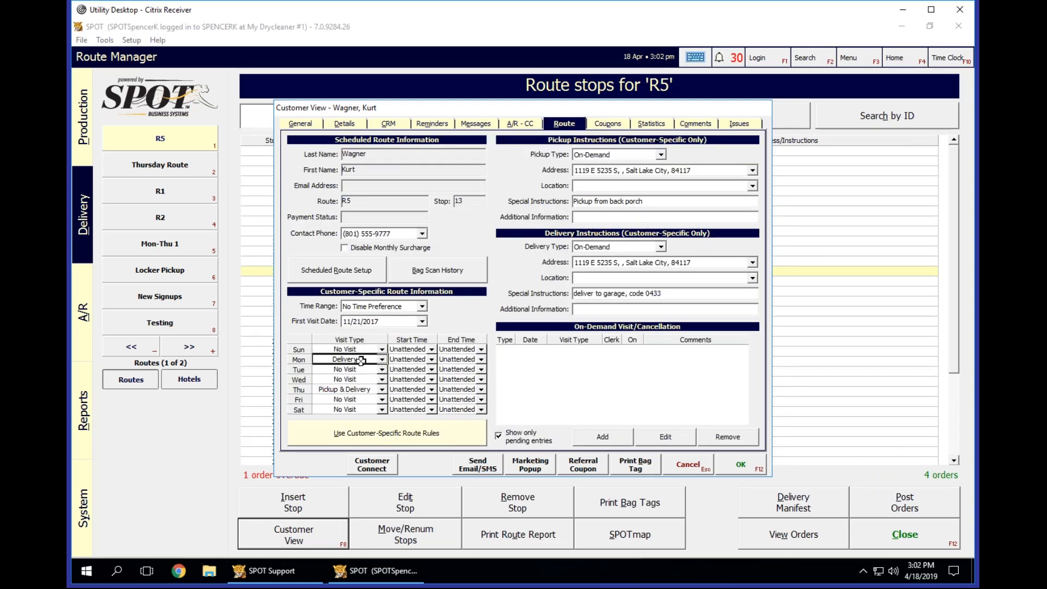
{"action": "left_click", "coordinate": [349, 369]}
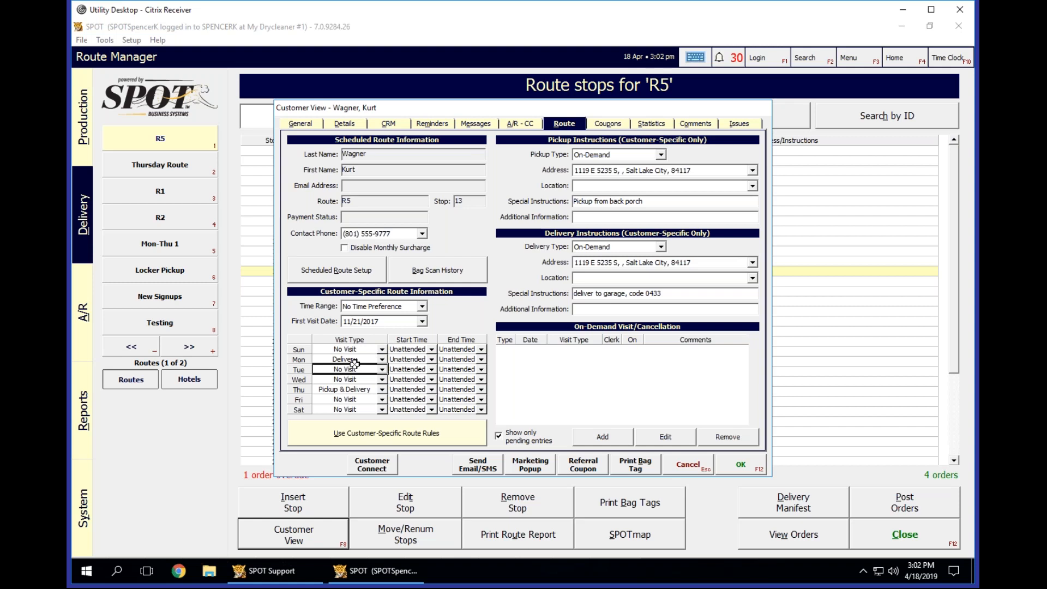
{"action": "left_click", "coordinate": [347, 359]}
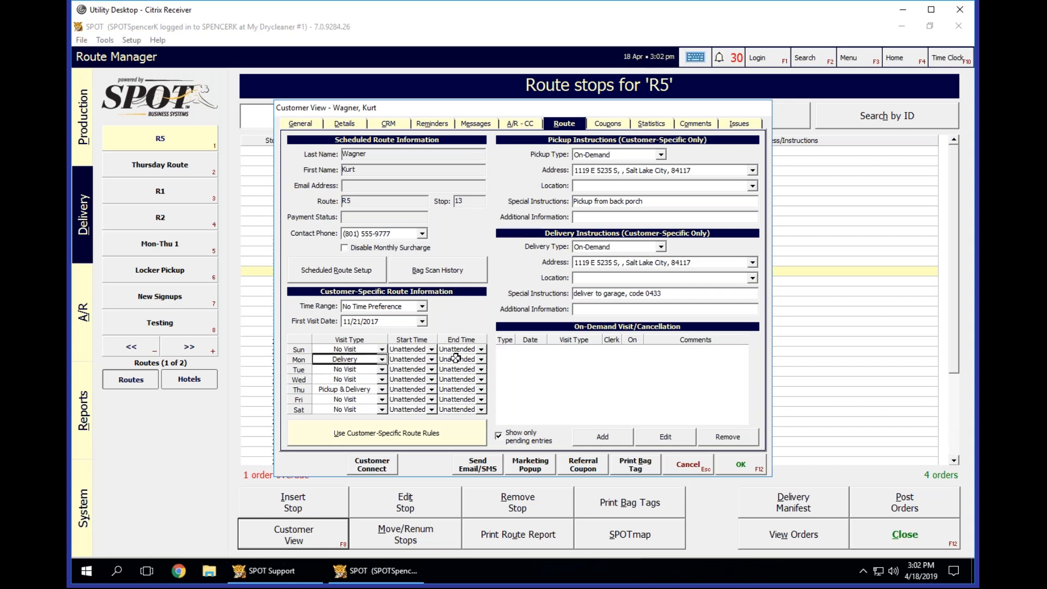
Examine the Special Instructions and Additional Information fields in the customer's delivery instructions.
{"action": "left_click", "coordinate": [671, 295]}
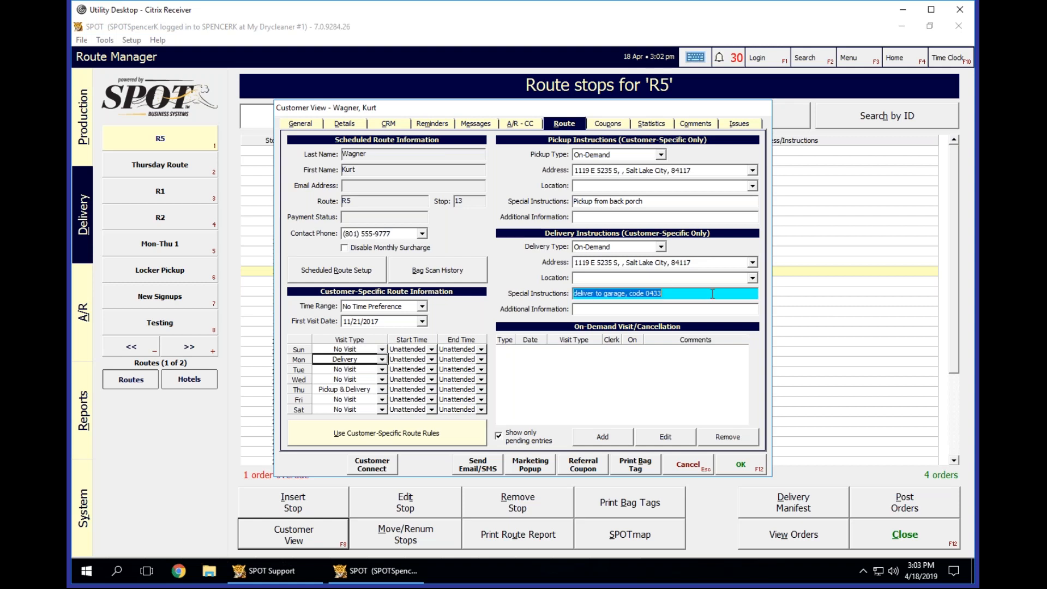
{"action": "left_click", "coordinate": [680, 308]}
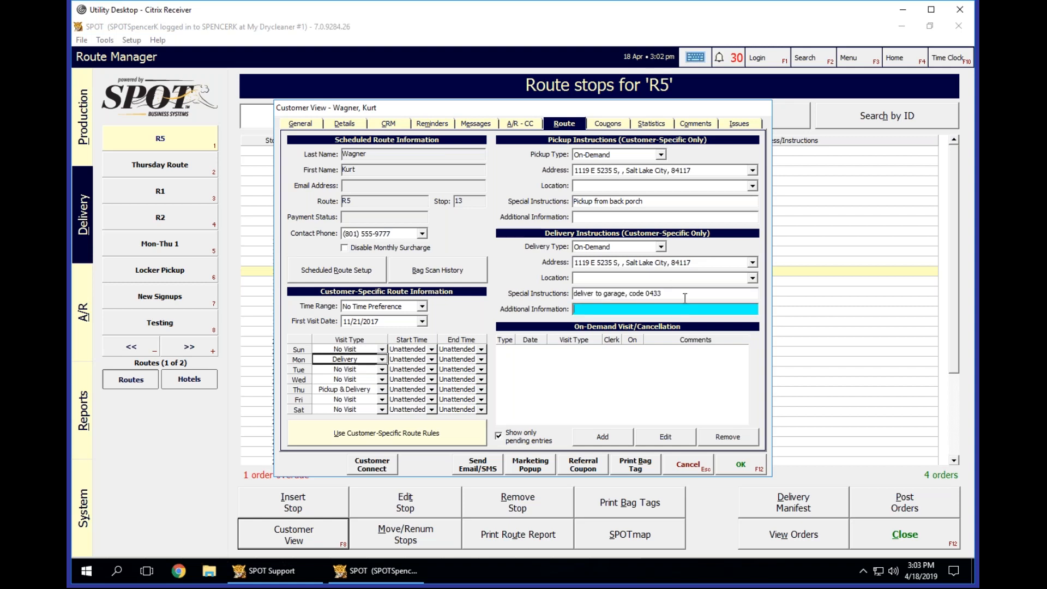
{"action": "left_click", "coordinate": [685, 295]}
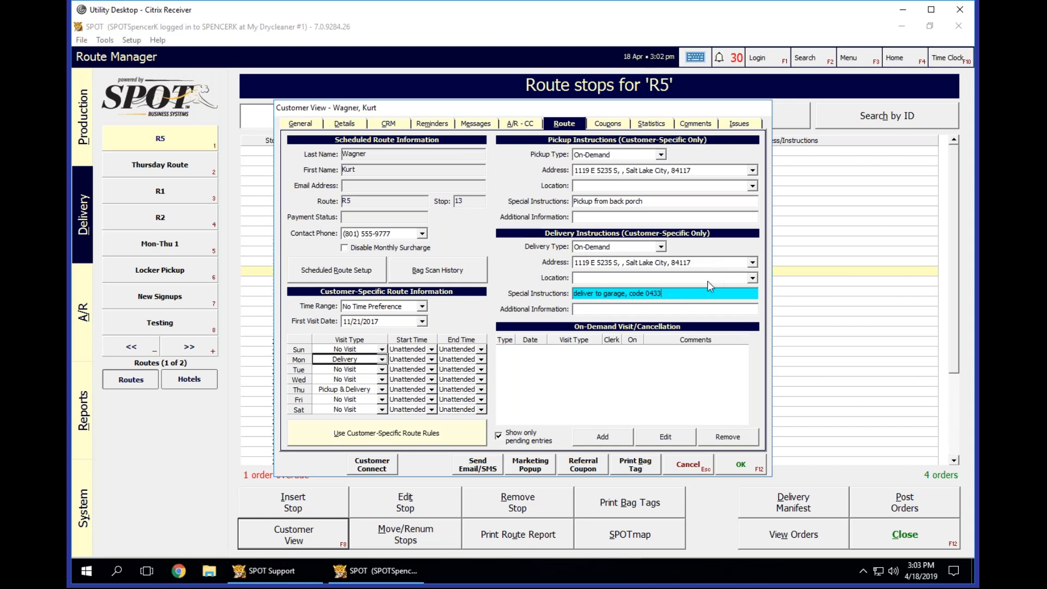
{"action": "left_click", "coordinate": [672, 309]}
{"action": "left_click", "coordinate": [678, 293]}
{"action": "left_click", "coordinate": [676, 309]}
{"action": "left_click", "coordinate": [687, 293]}
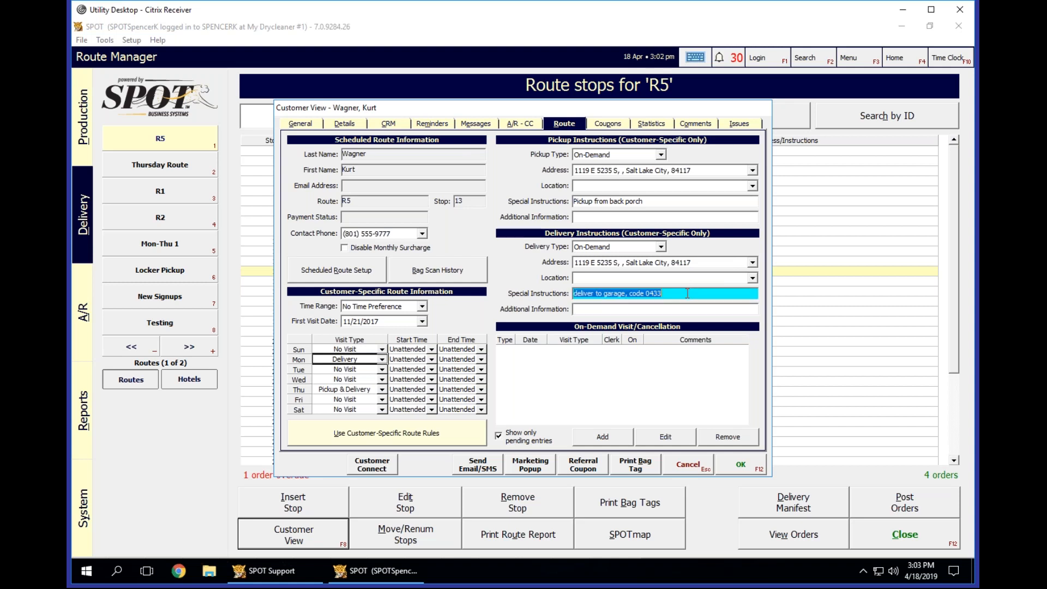
{"action": "left_click", "coordinate": [657, 310]}
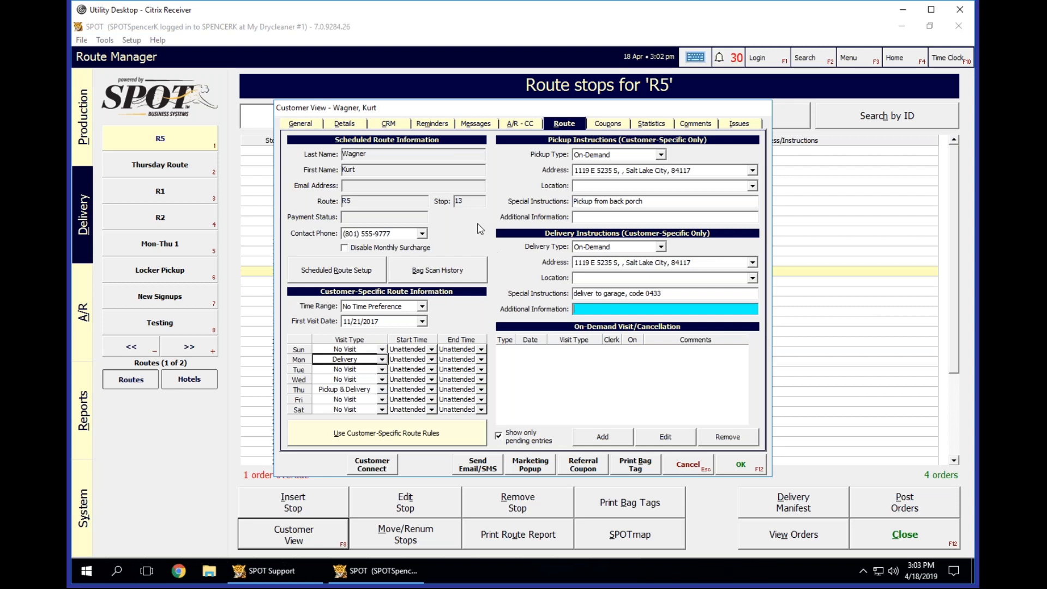
Set the customer's visit type to Pickup & Delivery for Monday, Tuesday, Wednesday and Friday.
{"action": "left_click", "coordinate": [376, 359]}
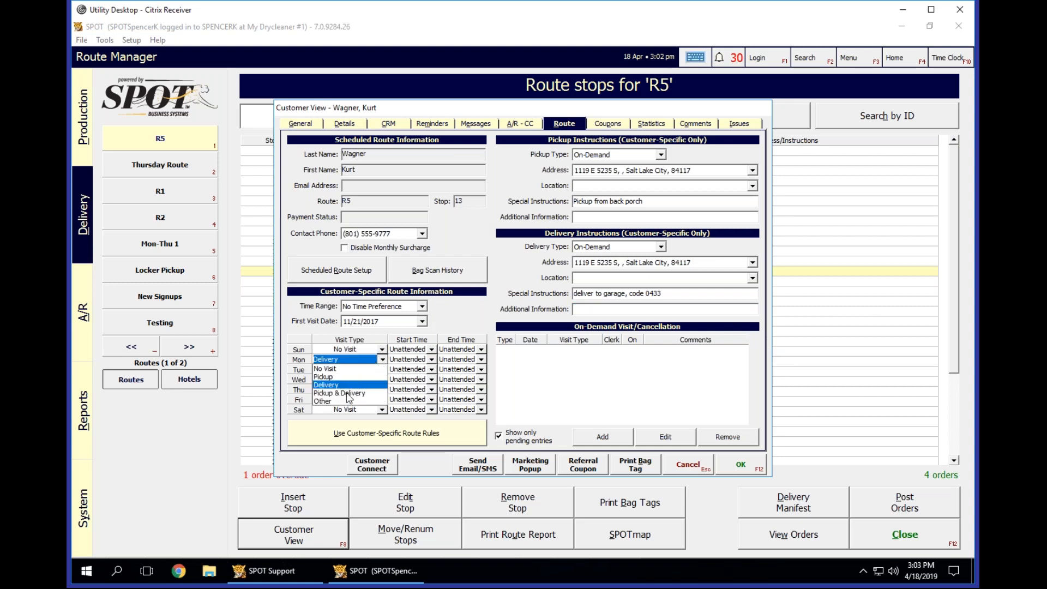
{"action": "left_click", "coordinate": [347, 393]}
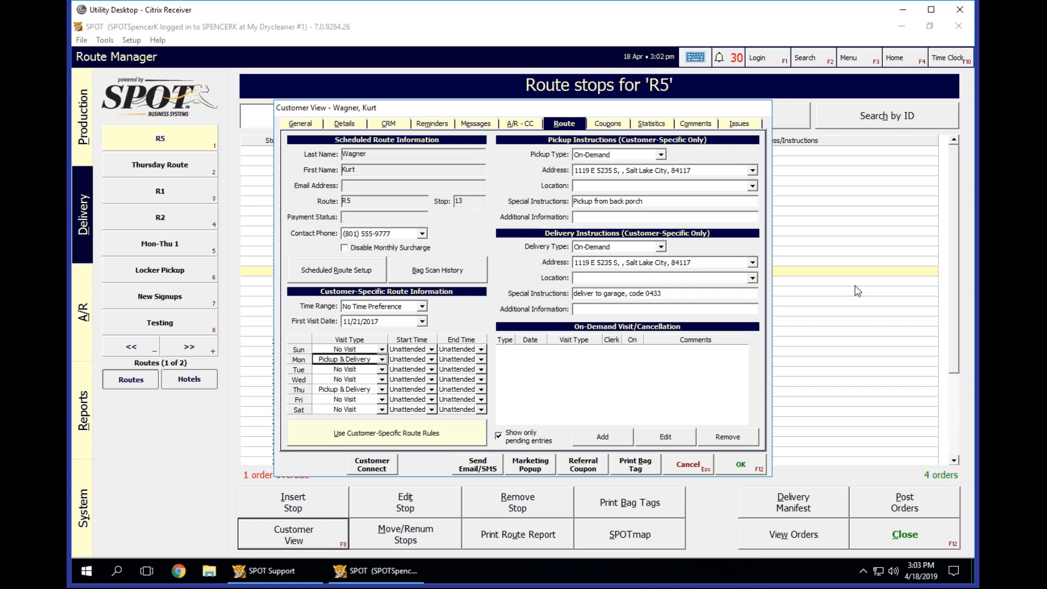
{"action": "left_click", "coordinate": [382, 370]}
{"action": "left_click", "coordinate": [348, 403]}
{"action": "left_click", "coordinate": [381, 380]}
{"action": "left_click", "coordinate": [367, 412]}
{"action": "left_click", "coordinate": [355, 399]}
{"action": "left_click", "coordinate": [375, 433]}
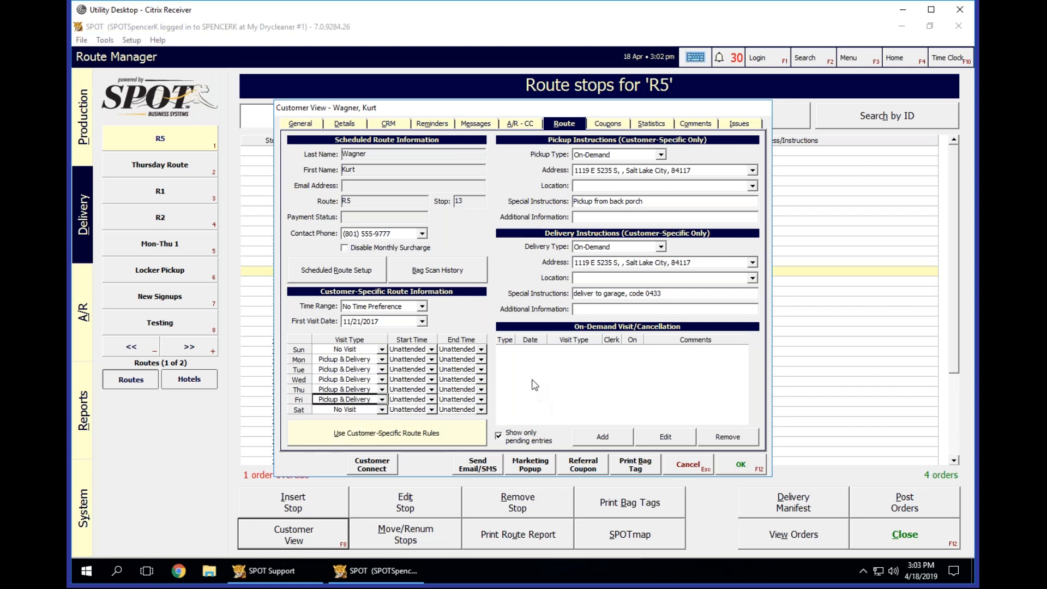